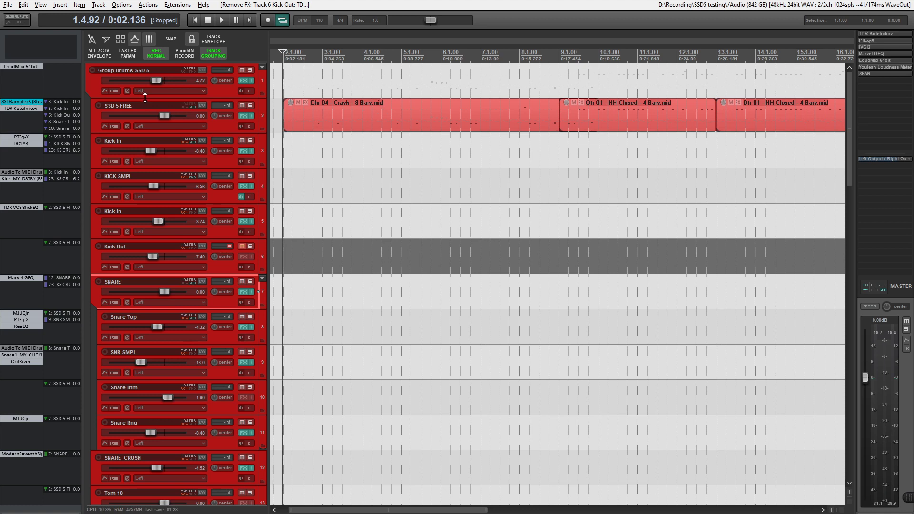
# - Play back the full mix from the edit cursor at the start of the song, and stop playback
pyautogui.press('space')
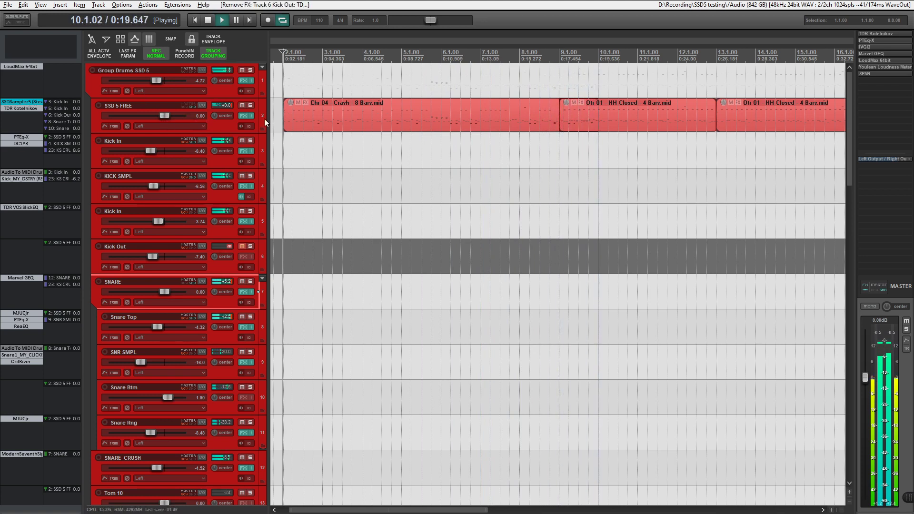
pyautogui.press('space')
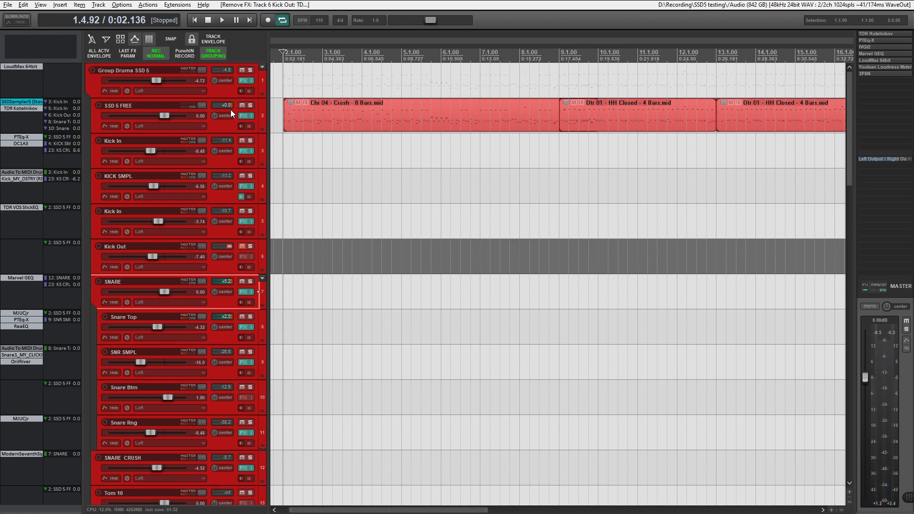
# - Select the Group Drums SSD 5 track and examine the list of installed themes without switching from the active one
pyautogui.click(227, 90)
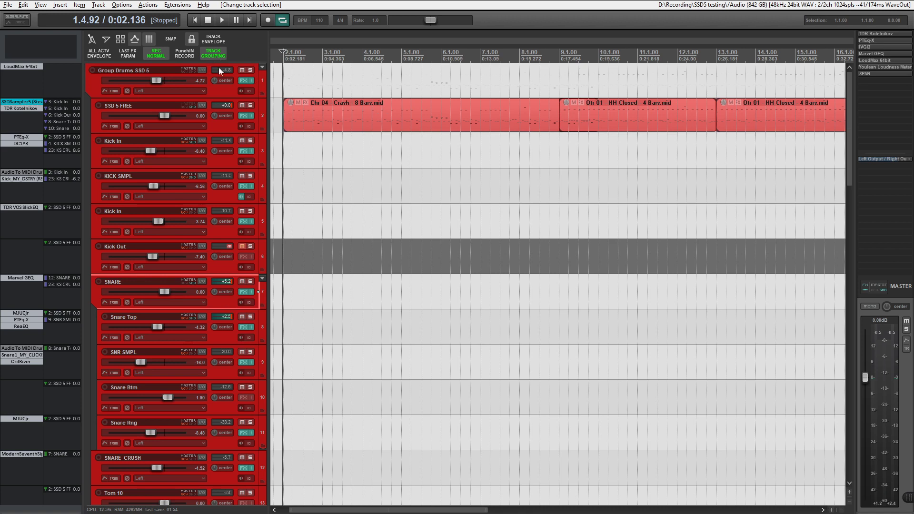
pyautogui.click(224, 91)
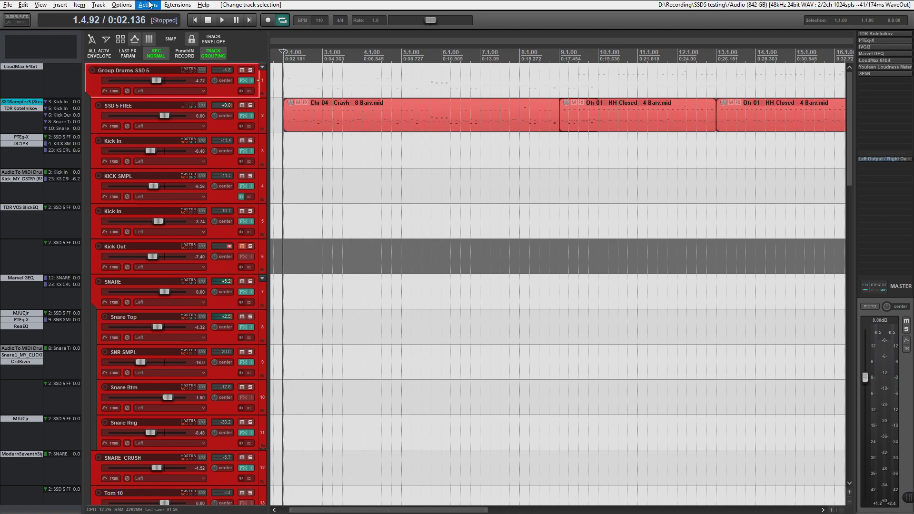
pyautogui.click(125, 5)
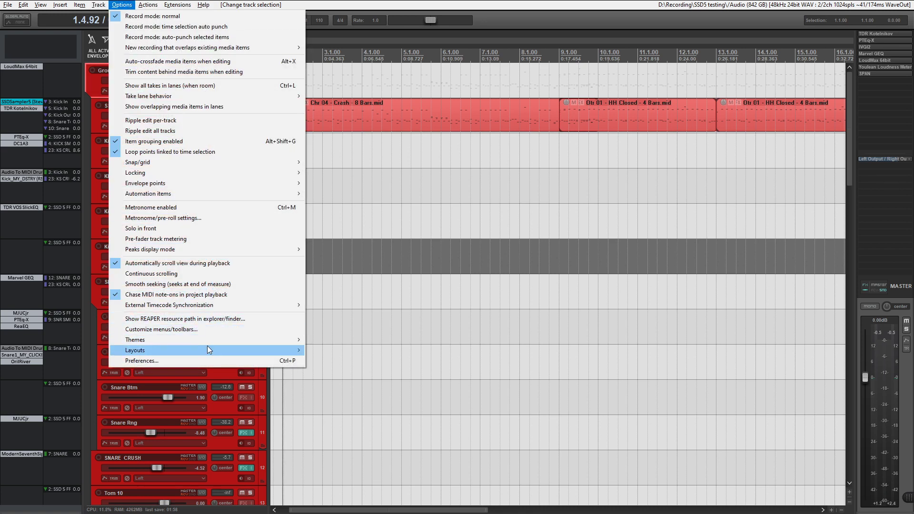
pyautogui.moveTo(211, 341)
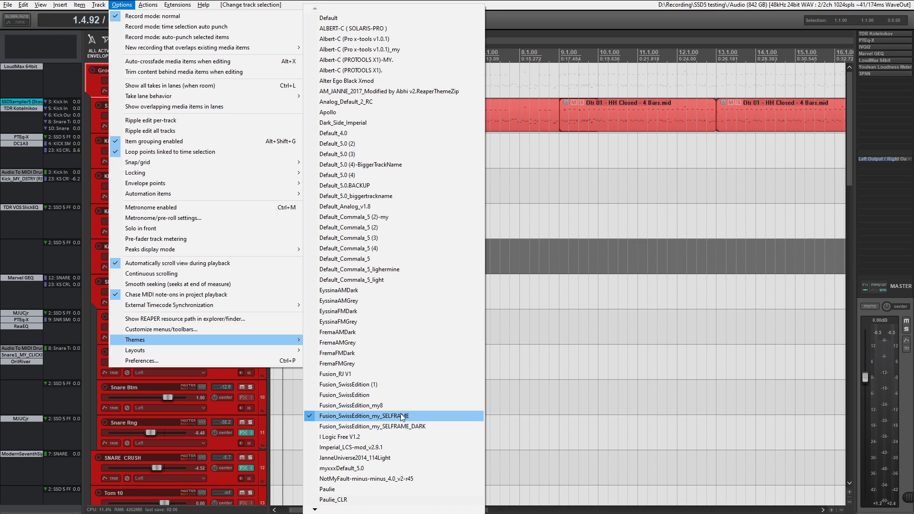
pyautogui.click(221, 399)
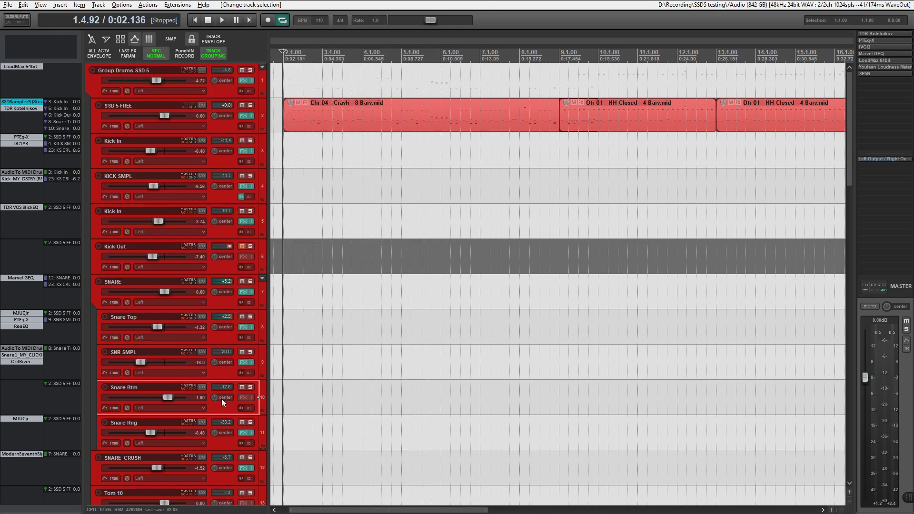
pyautogui.click(226, 355)
pyautogui.click(318, 257)
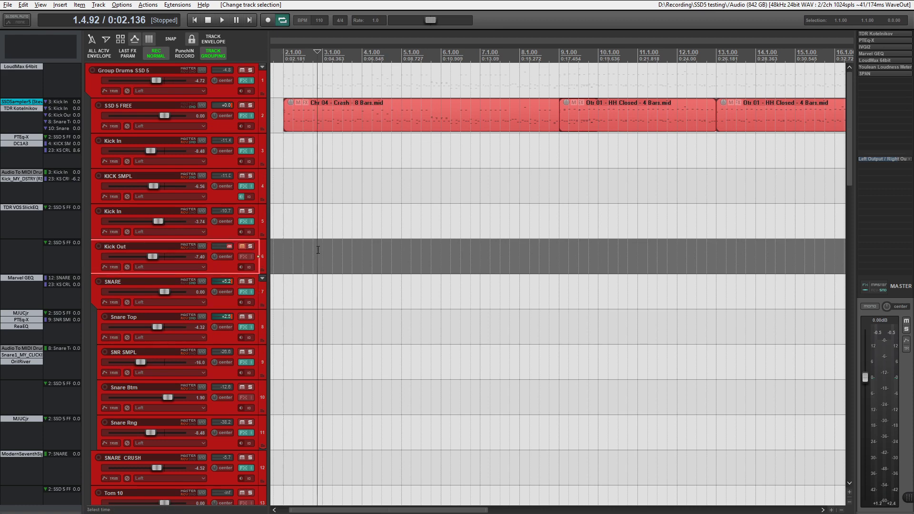
# - Examine the bass and guitar folders below the drums with their effect chains, and return to the drum tracks
pyautogui.click(444, 109)
pyautogui.scroll(-10, 162, 362)
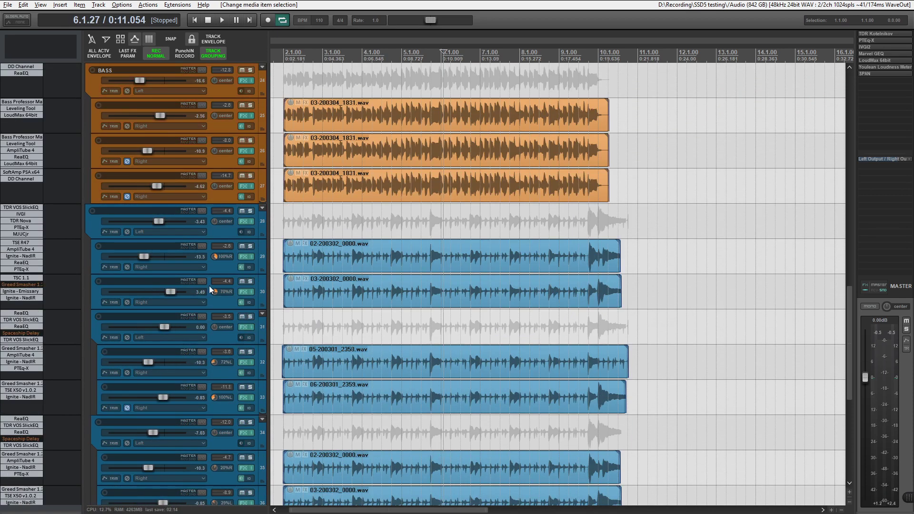
pyautogui.click(224, 235)
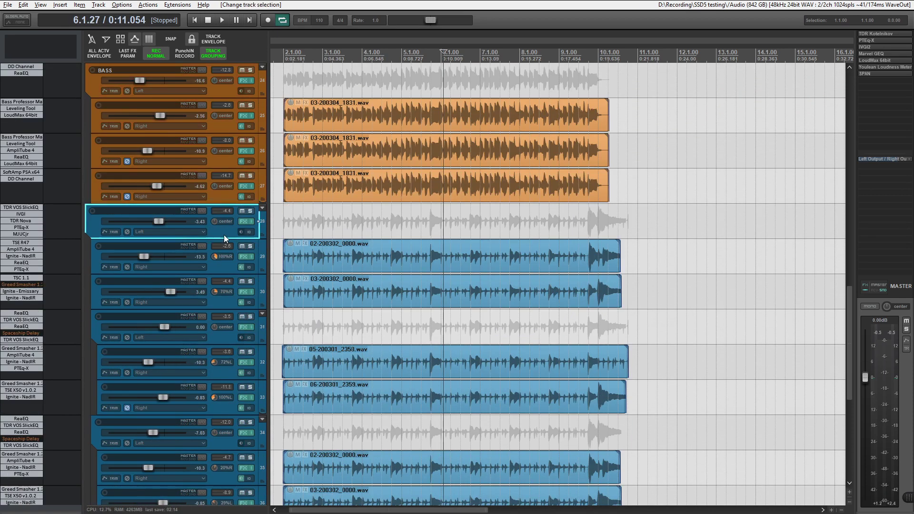
pyautogui.keyDown('shift'); pyautogui.click(224, 338); pyautogui.keyUp('shift')
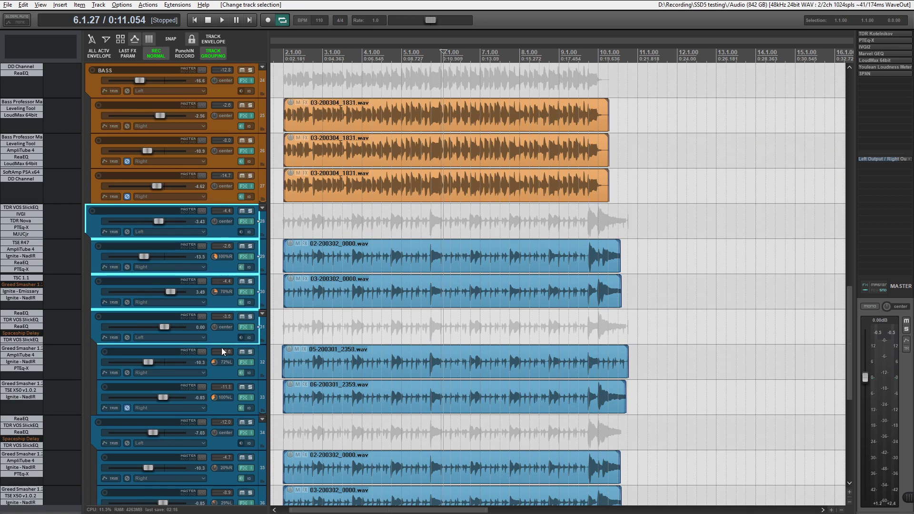
pyautogui.click(220, 370)
pyautogui.click(224, 303)
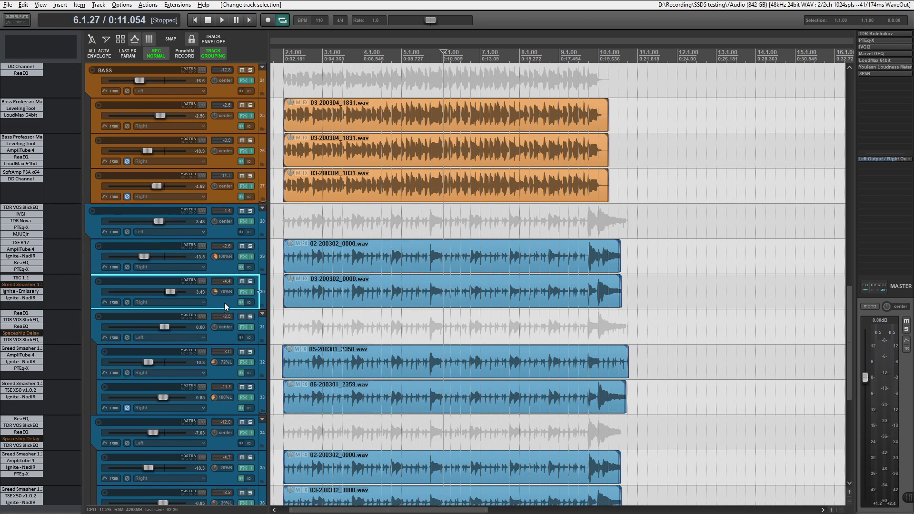
pyautogui.scroll(-2, 190, 404)
pyautogui.scroll(-3, 190, 404)
pyautogui.scroll(8, 190, 404)
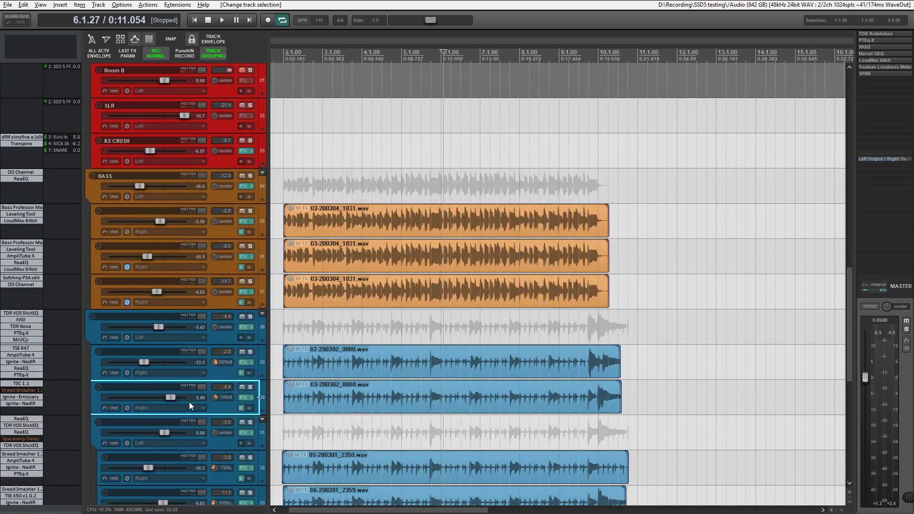
pyautogui.scroll(-9, 190, 402)
pyautogui.scroll(11, 188, 404)
pyautogui.scroll(18, 188, 404)
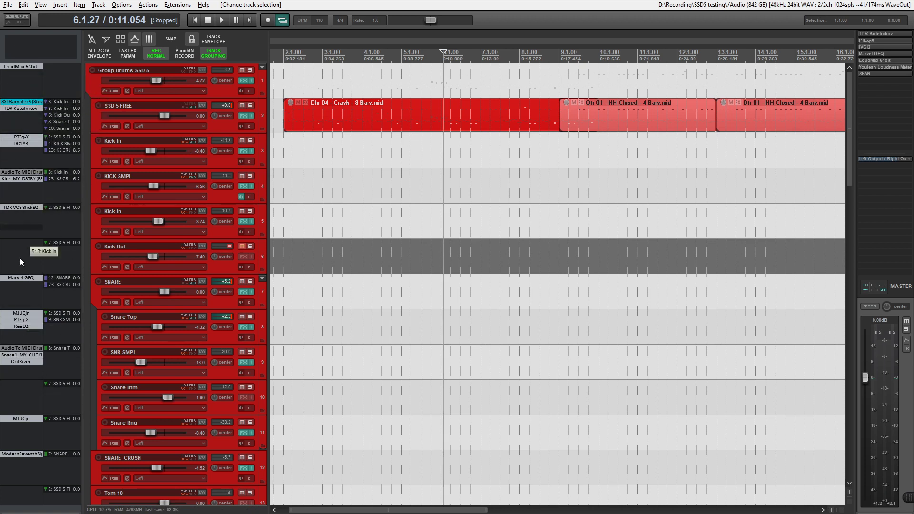
pyautogui.scroll(-1, 244, 239)
pyautogui.scroll(1, 208, 258)
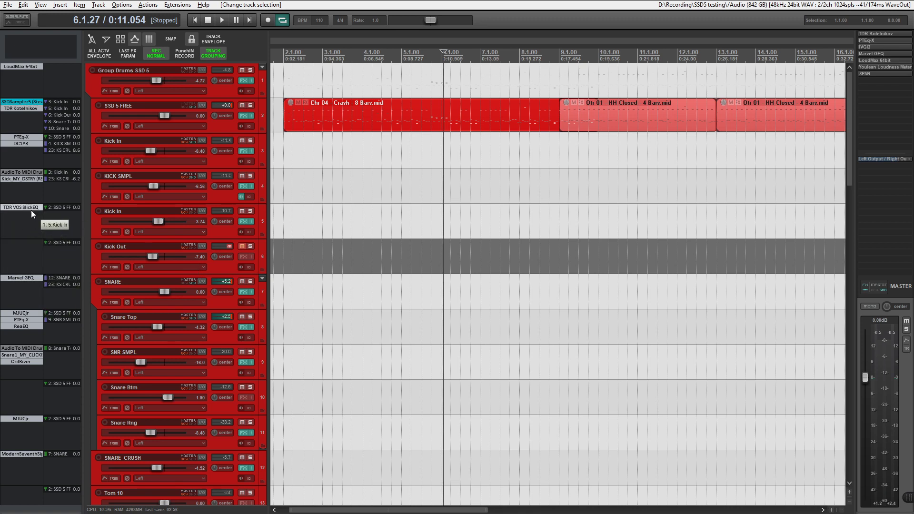
# - Browse the quick-add effect categories for the Kick Out track, add TSE X50 from Guitar/Bass, and remove it again
pyautogui.rightClick(25, 256)
pyautogui.click(44, 273)
pyautogui.moveTo(111, 281)
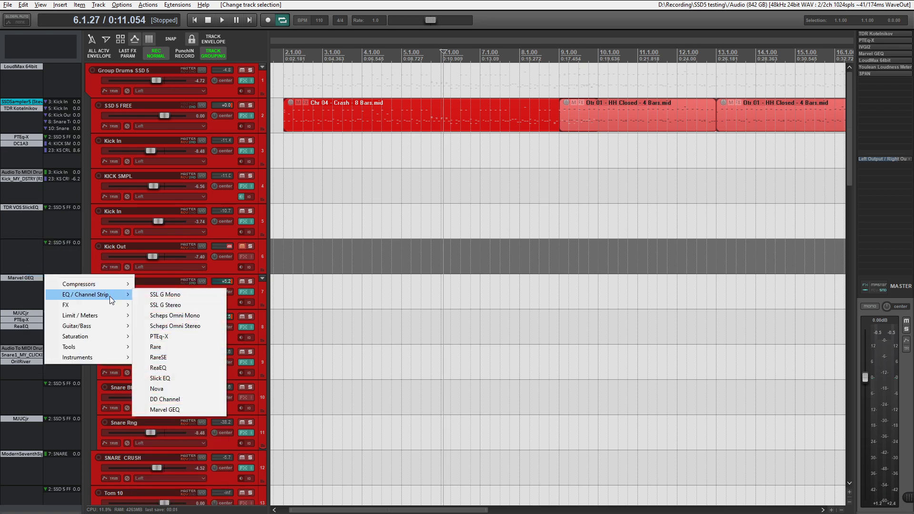
pyautogui.moveTo(108, 308)
pyautogui.moveTo(108, 325)
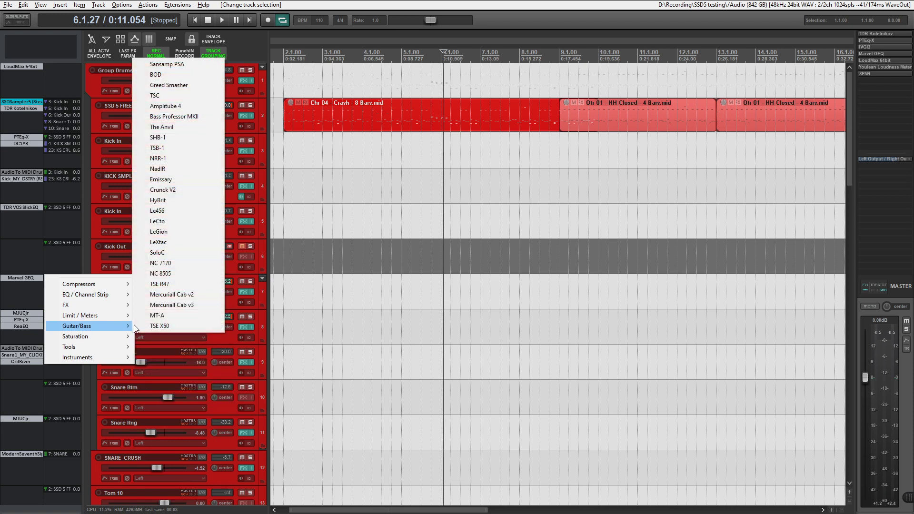
pyautogui.click(166, 322)
pyautogui.keyDown('alt'); pyautogui.click(27, 243); pyautogui.keyUp('alt')
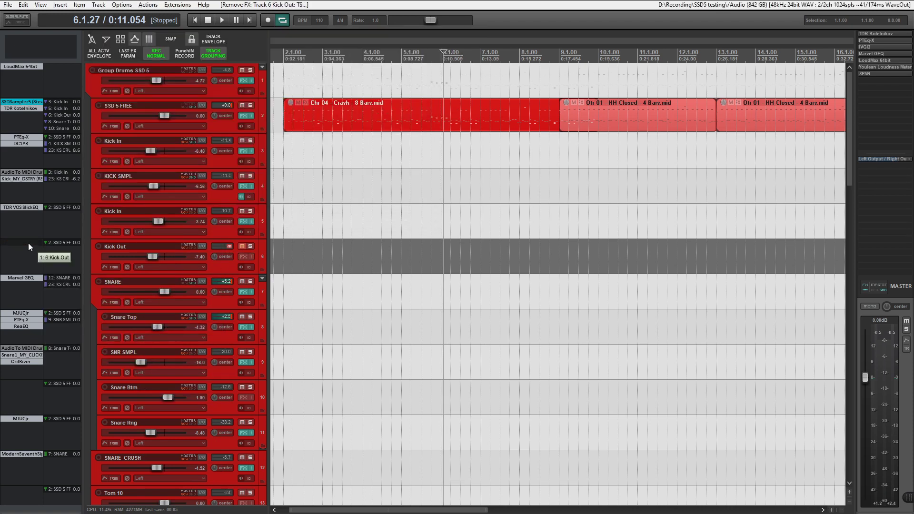
# - Copy TDR VOS SlickEQ from the second Kick In track onto Kick Out and send that track to Kick Out, removing both again
pyautogui.moveTo(31, 207); pyautogui.dragTo(34, 255)
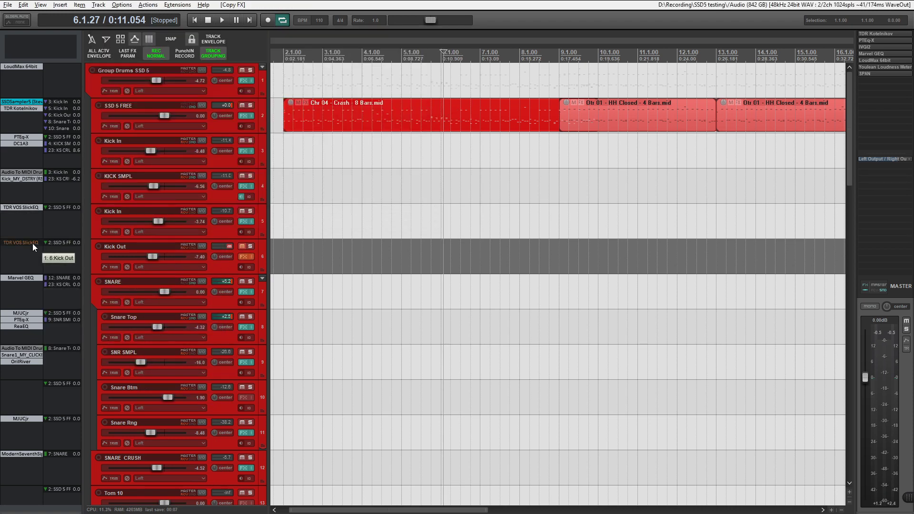
pyautogui.keyDown('alt'); pyautogui.click(32, 244); pyautogui.keyUp('alt')
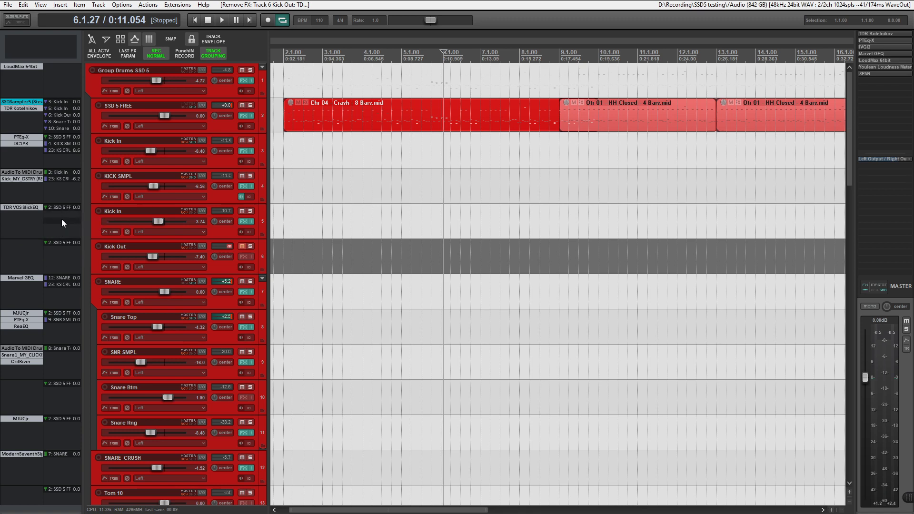
pyautogui.moveTo(66, 255); pyautogui.dragTo(67, 250)
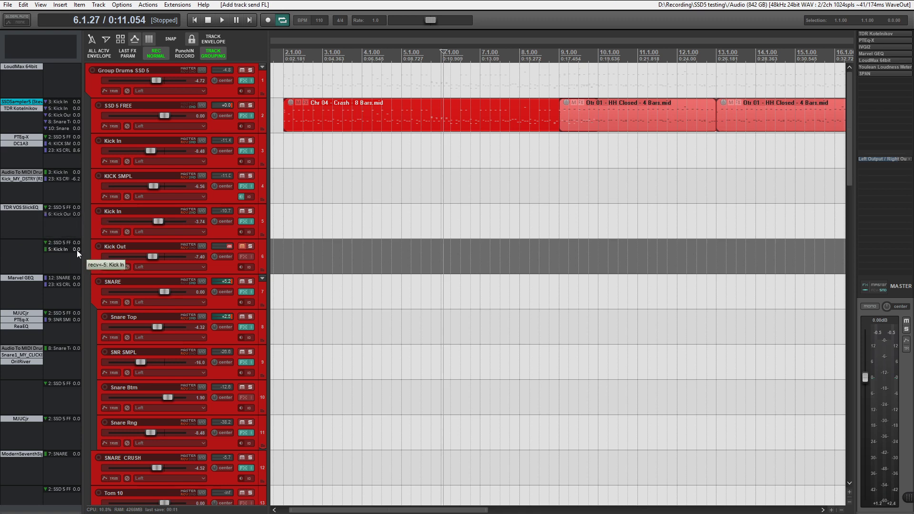
pyautogui.keyDown('alt'); pyautogui.click(59, 249); pyautogui.keyUp('alt')
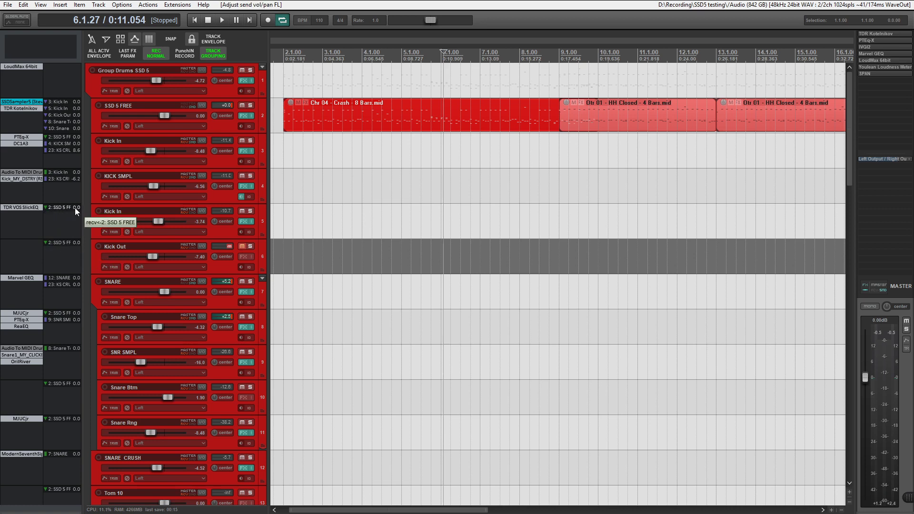
# - Inspect the settings of the second Kick In track's receive from SSD 5 FREE and close them
pyautogui.click(61, 208)
pyautogui.click(61, 208)
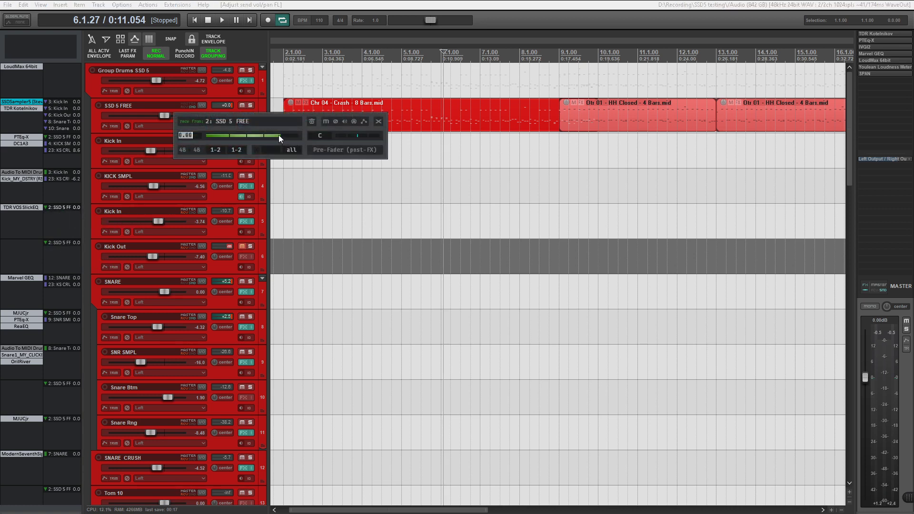
pyautogui.click(379, 122)
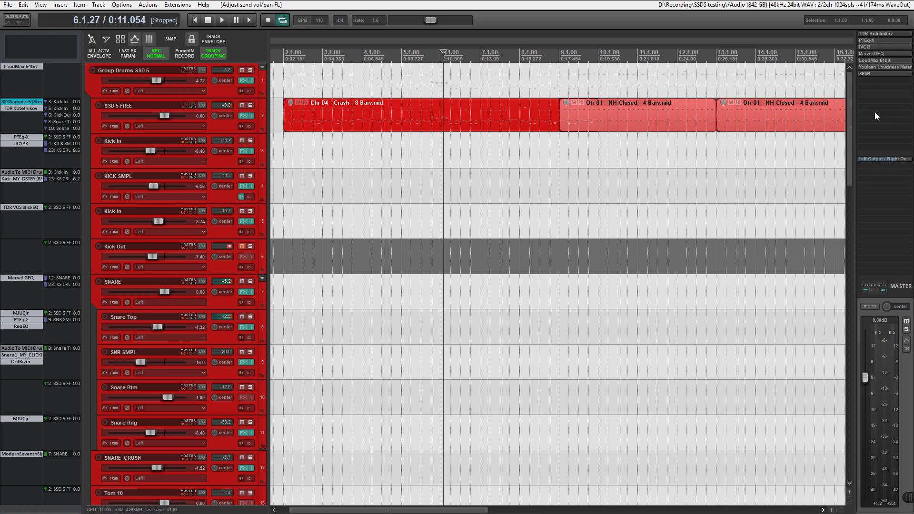
# - Bypass the master effects, place the edit cursor just before the first drum item, and solo the Group Drums SSD 5 folder
pyautogui.click(865, 291)
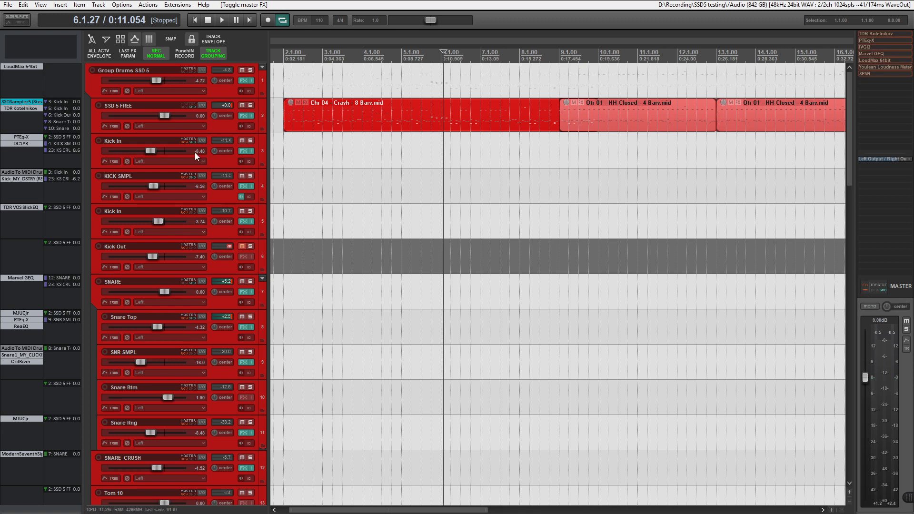
pyautogui.click(282, 115)
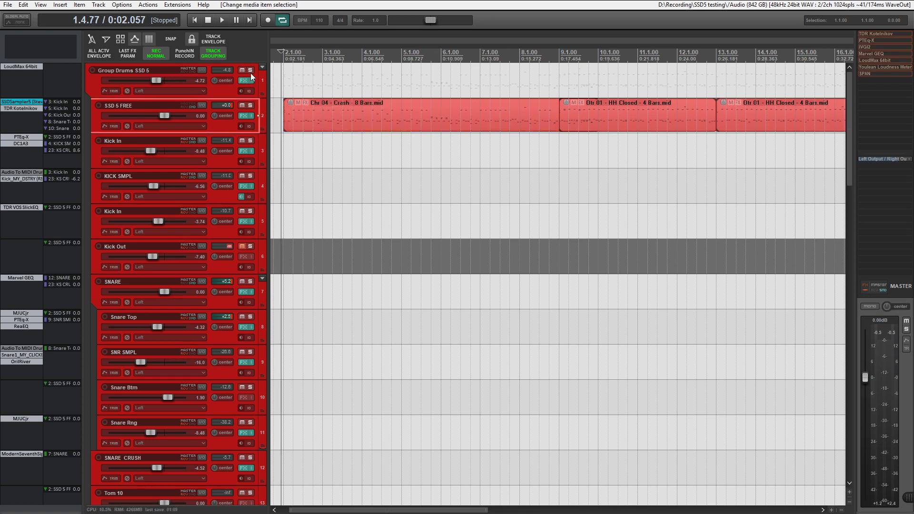
pyautogui.click(250, 72)
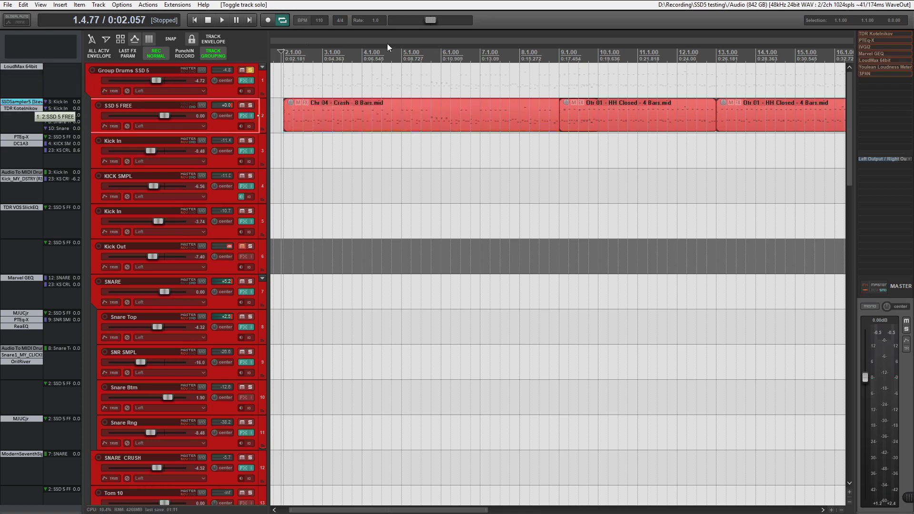
# - Open the SSD5 sampler on the SSD 5 FREE track, inspect its mixer page, and close the plugin
pyautogui.doubleClick(446, 115)
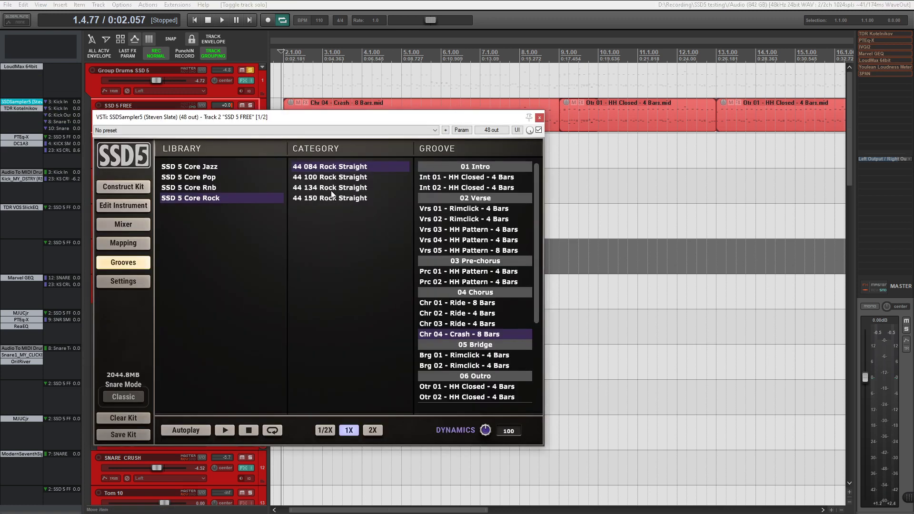
pyautogui.click(137, 231)
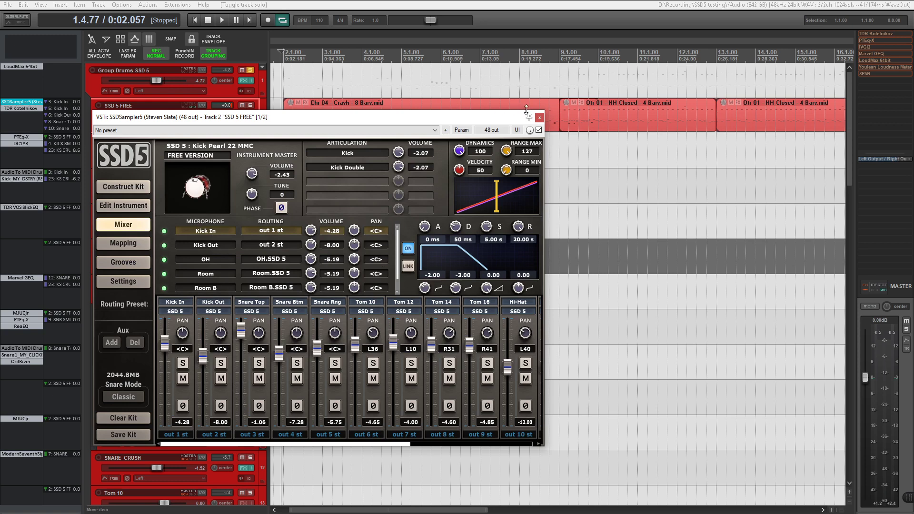
pyautogui.click(540, 118)
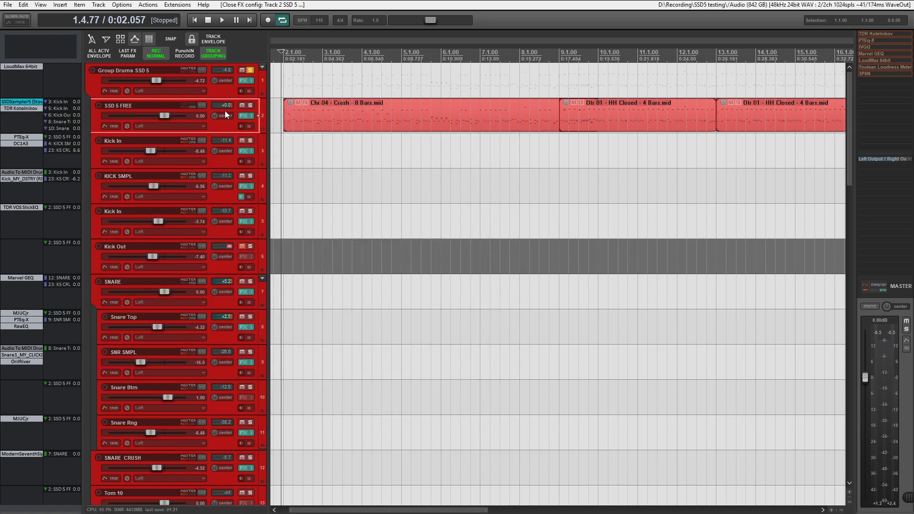
# - Open TDR Kotelnikov on the SSD 5 FREE track, inspect its compressor settings, and close it
pyautogui.click(21, 108)
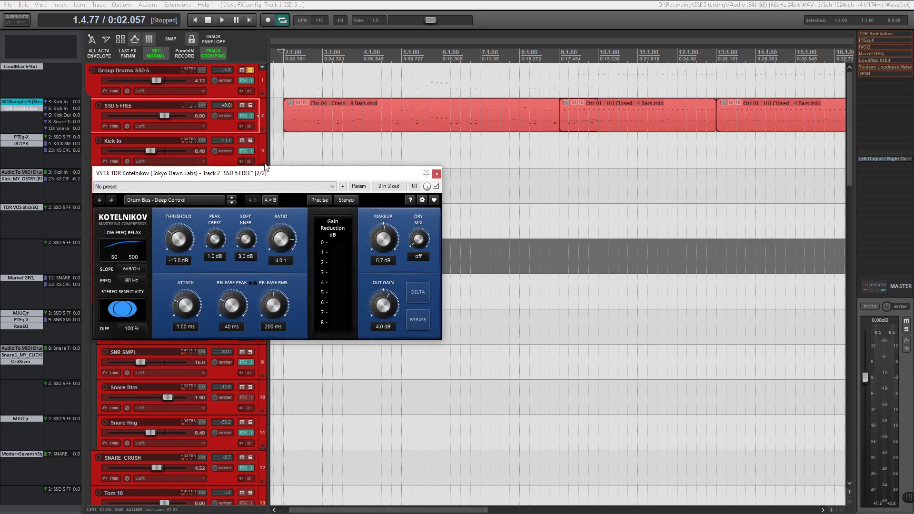
pyautogui.moveTo(262, 174); pyautogui.dragTo(285, 167)
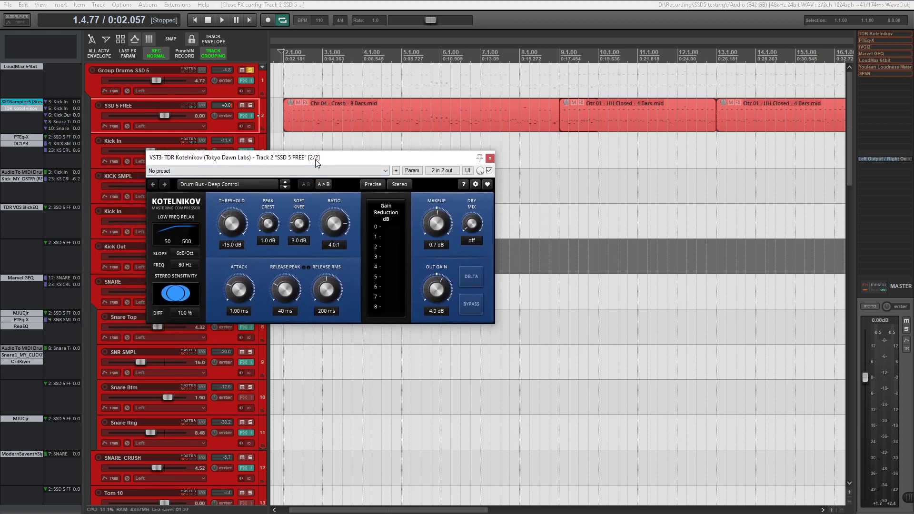
pyautogui.moveTo(317, 163); pyautogui.dragTo(322, 159)
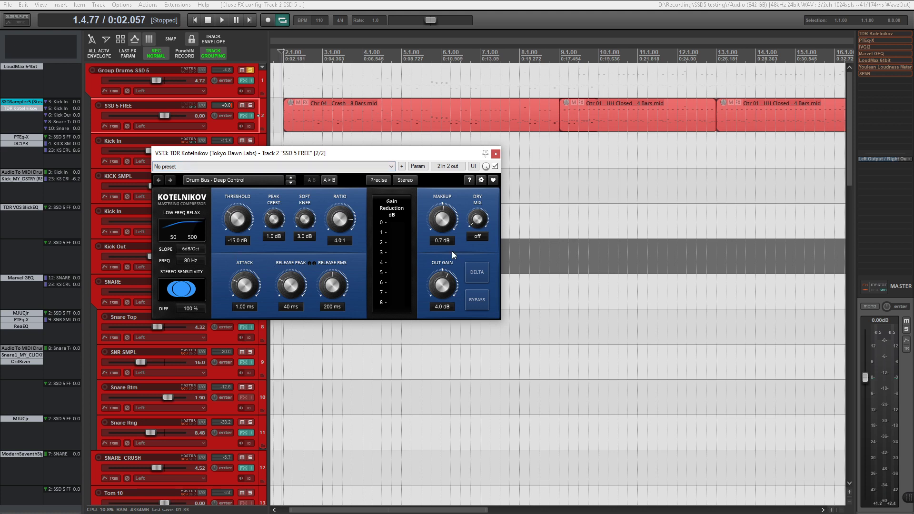
pyautogui.click(495, 153)
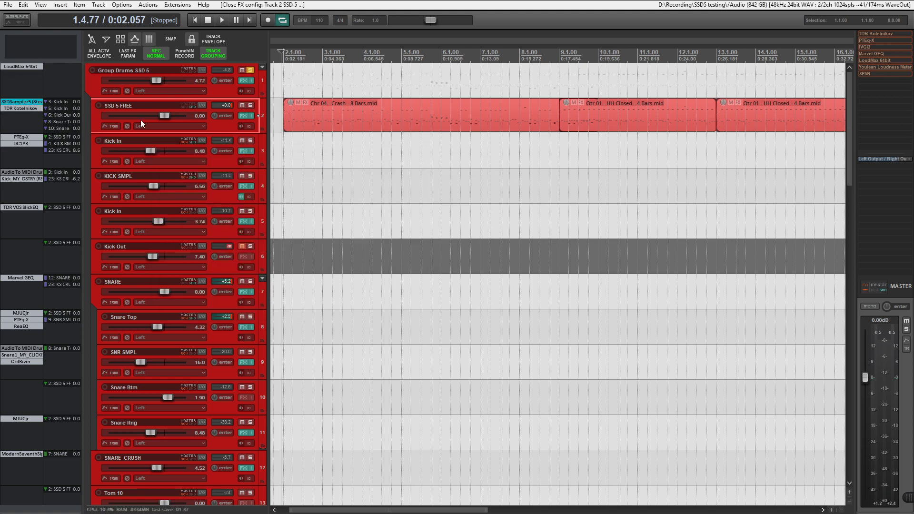
# - Inspect and close PTEq-X on the first Kick In track, and open DC1A3 from the same track's effects
pyautogui.click(21, 137)
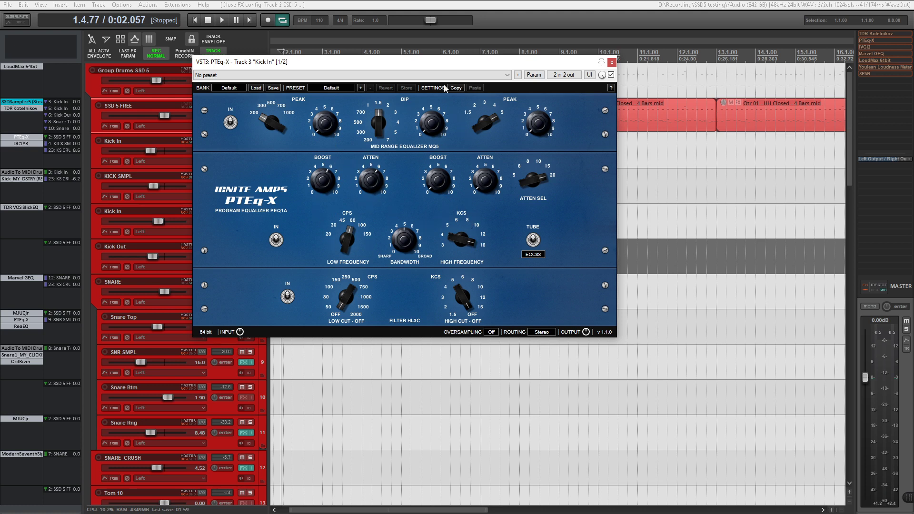
pyautogui.click(612, 62)
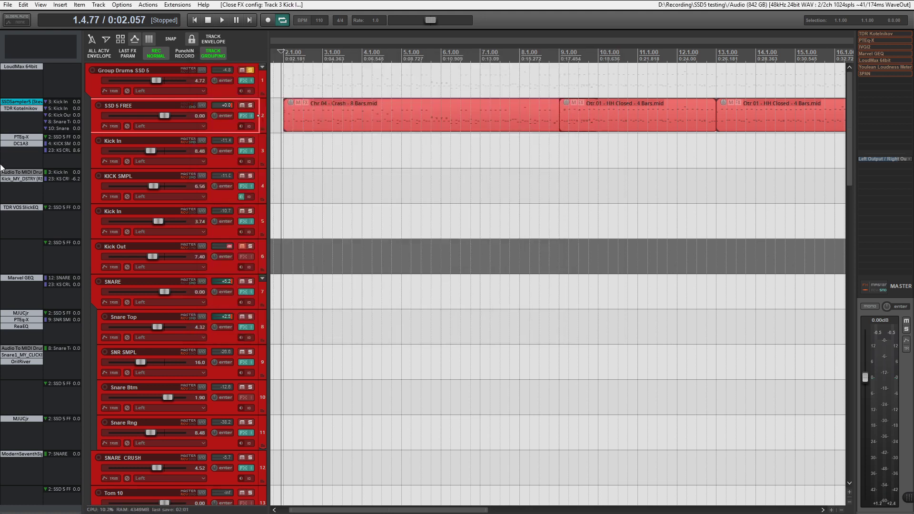
pyautogui.click(30, 143)
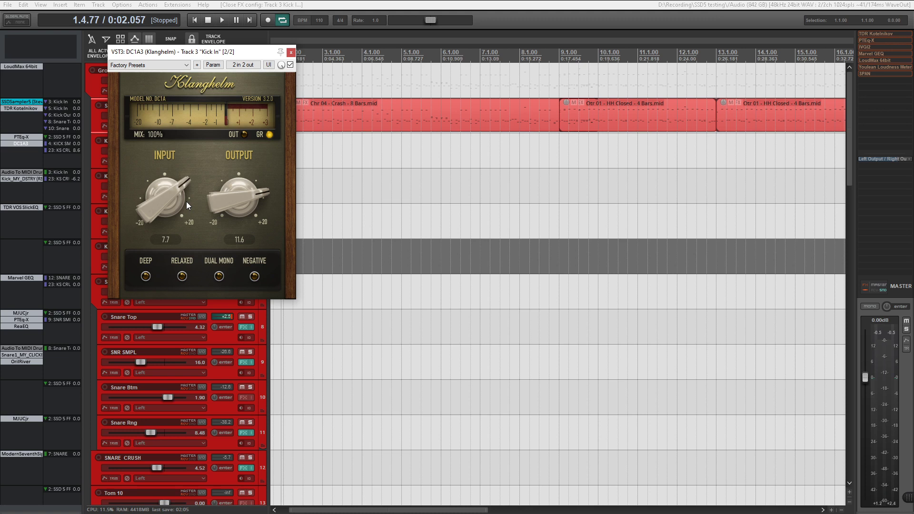
pyautogui.moveTo(200, 53); pyautogui.dragTo(276, 187)
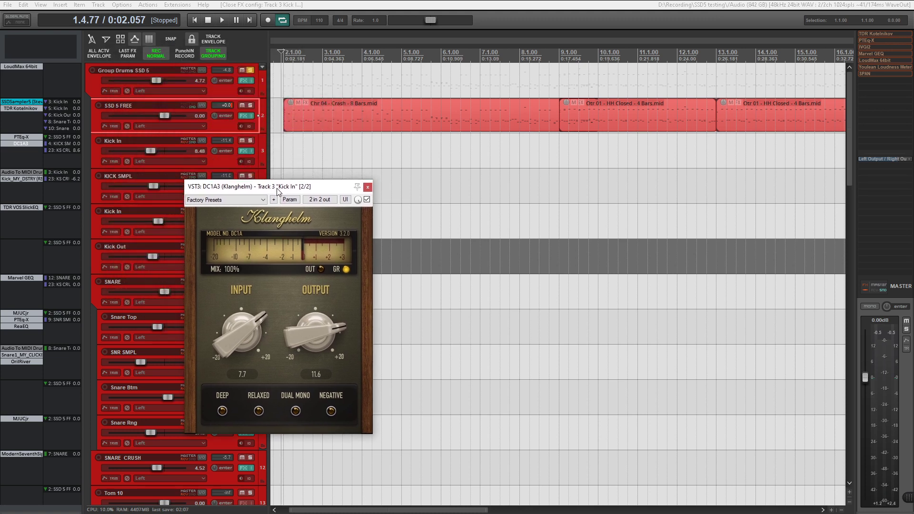
# - Solo the first Kick In track, audition it briefly while watching DC1A3, and close the plugin
pyautogui.click(251, 141)
pyautogui.press('space')
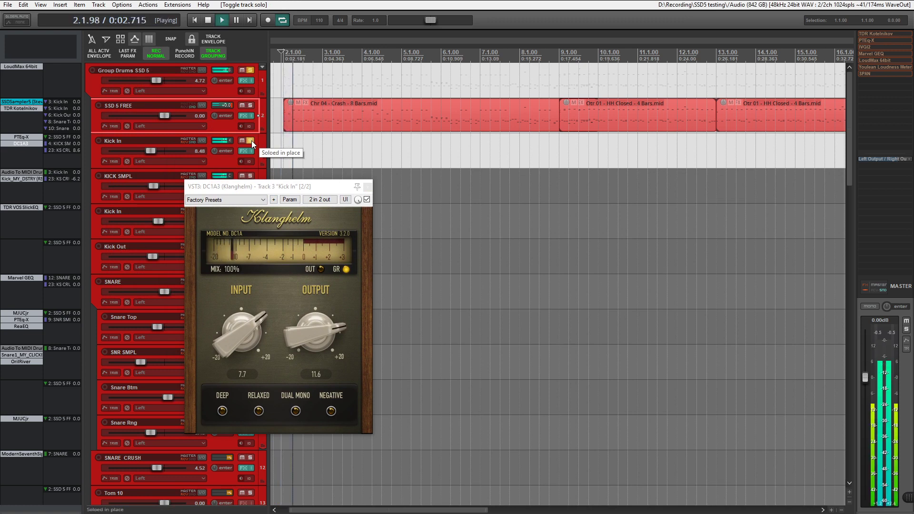
pyautogui.press('space')
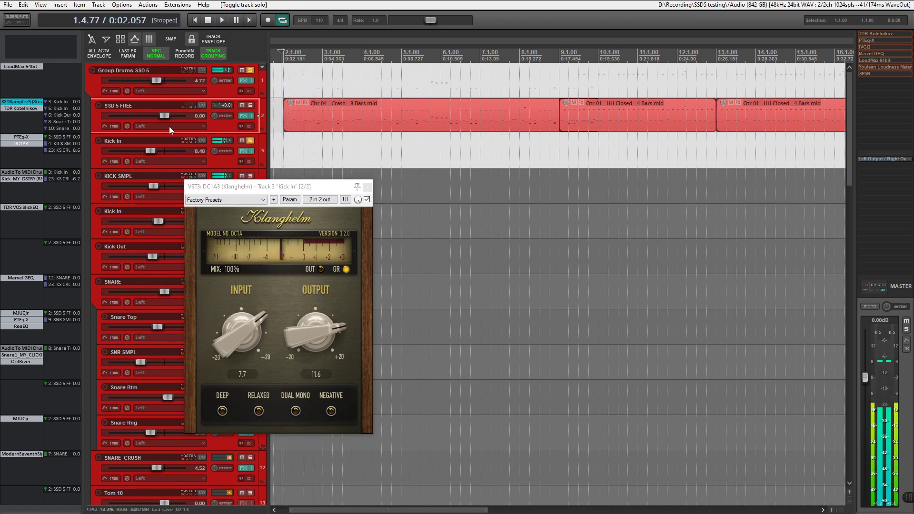
pyautogui.click(29, 144)
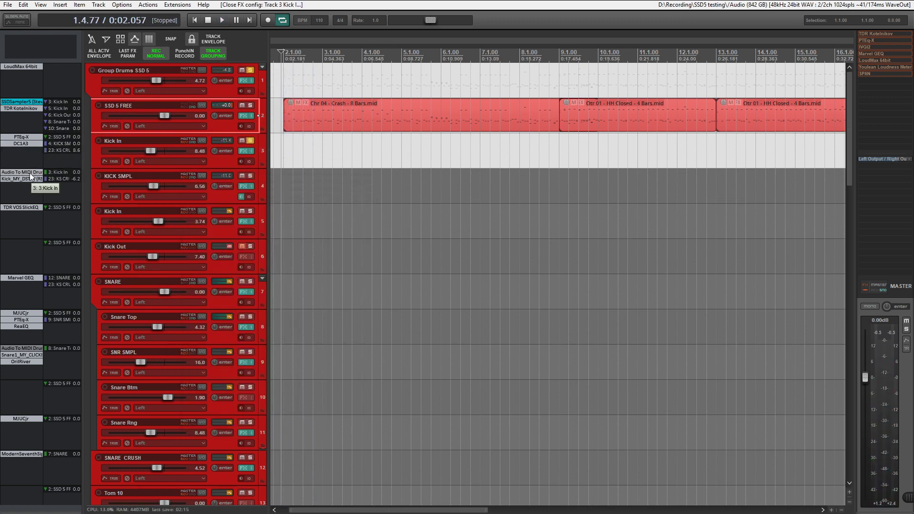
# - Select the KICK SMPL and SNR SMPL tracks in turn to compare them, ending on KICK SMPL
pyautogui.click(143, 177)
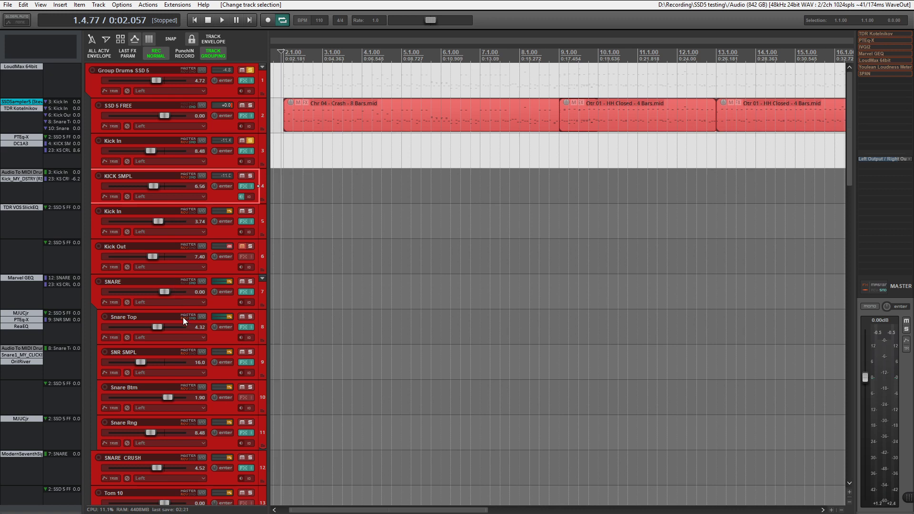
pyautogui.click(127, 353)
pyautogui.click(124, 180)
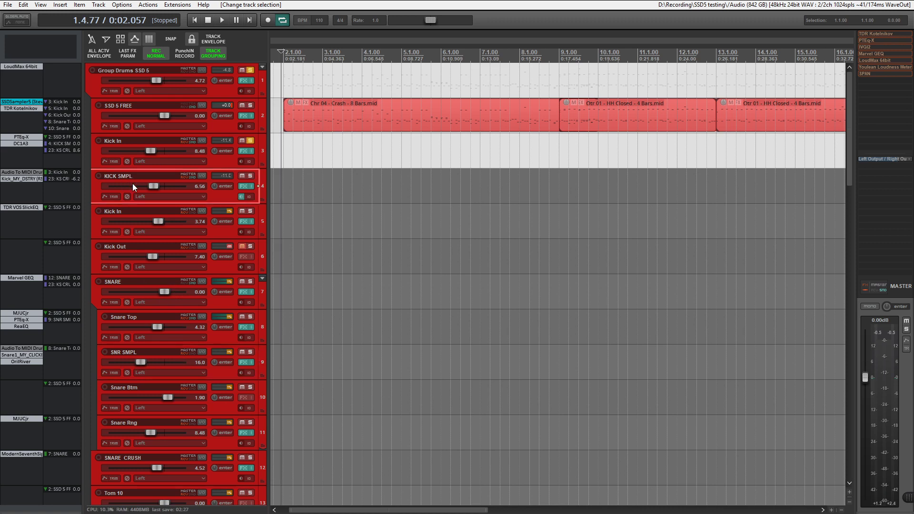
pyautogui.moveTo(133, 185)
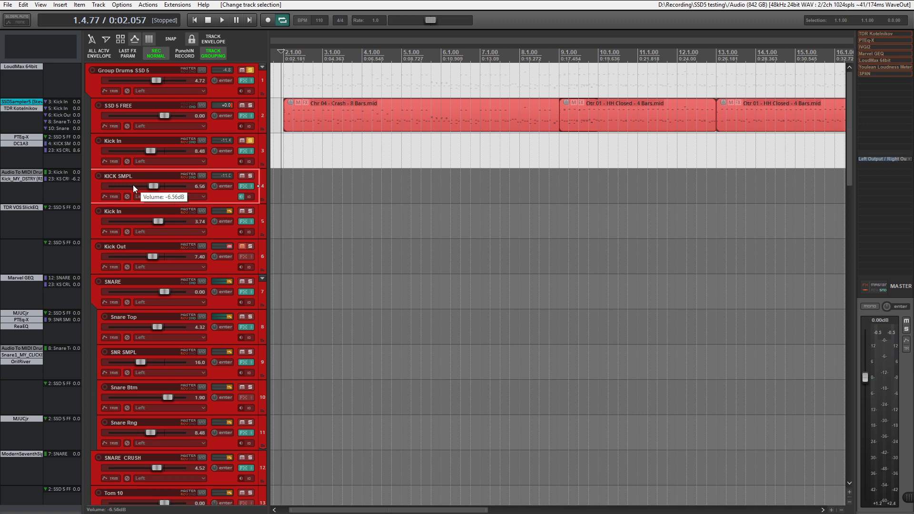
# - Unsolo the first Kick In track, audition KICK SMPL in solo, and remove its solo
pyautogui.click(250, 141)
pyautogui.click(250, 176)
pyautogui.press('space')
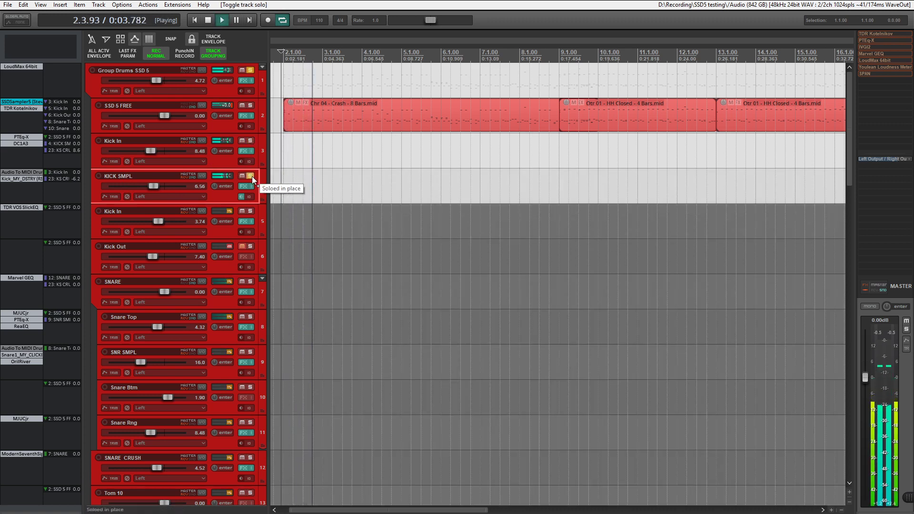
pyautogui.press('space')
pyautogui.click(251, 176)
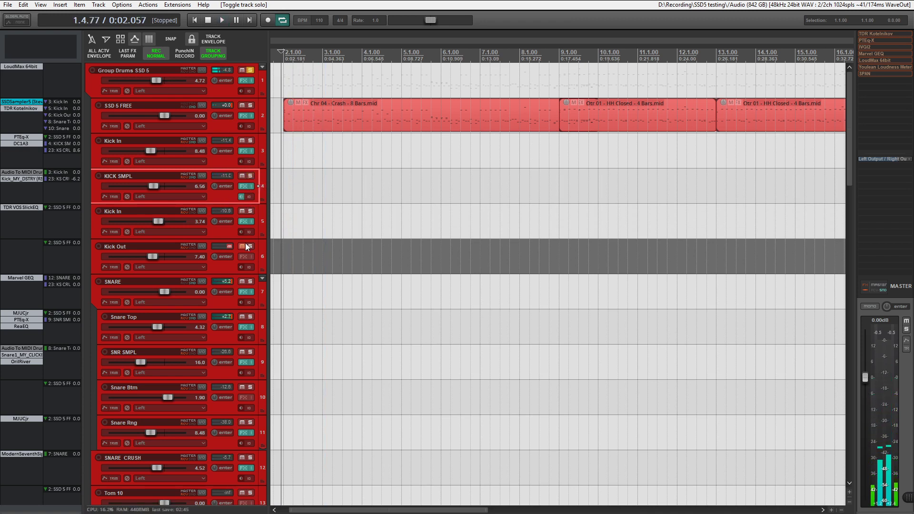
# - Solo the SNR SMPL track, play a short passage of it, and unsolo it
pyautogui.click(251, 353)
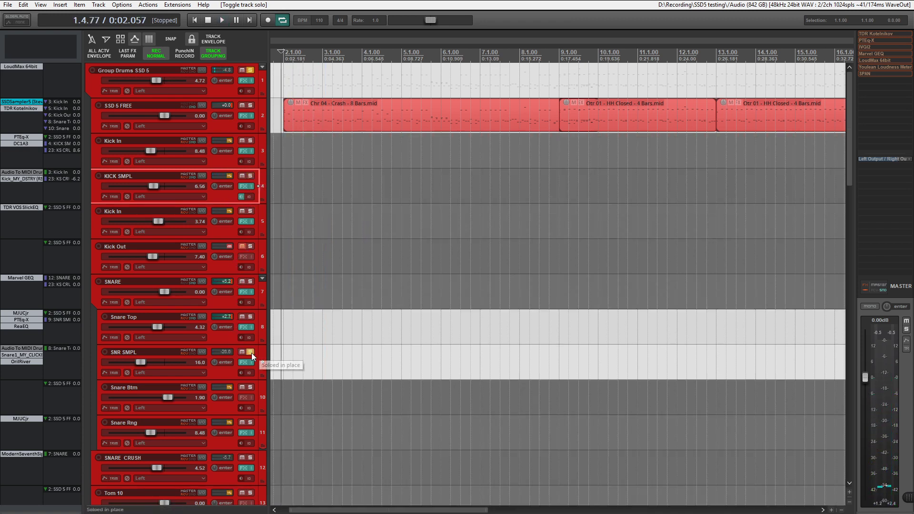
pyautogui.press('space')
pyautogui.press('space')
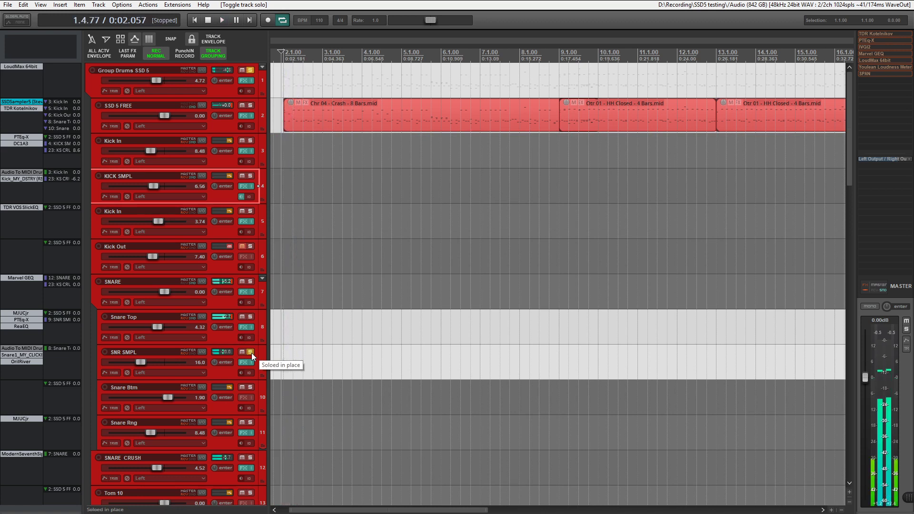
pyautogui.click(251, 353)
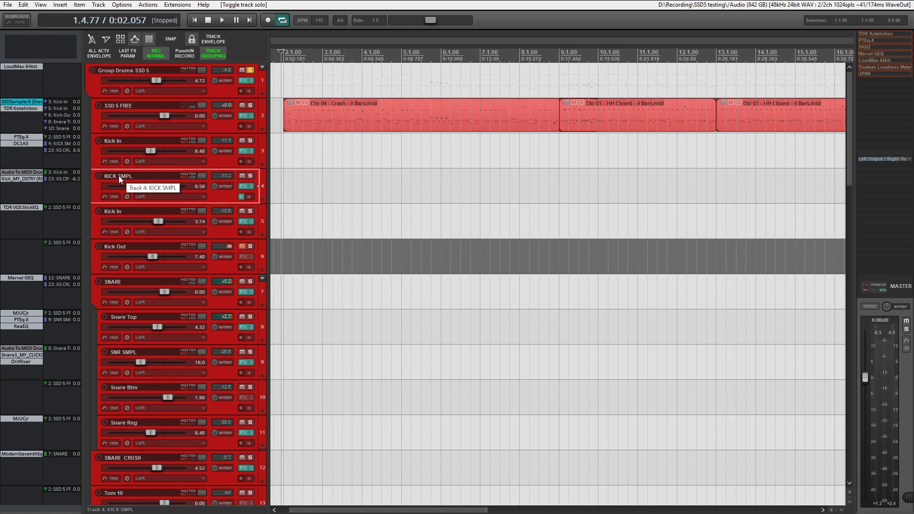
# - Open Audio To MIDI Drum Trigger on the KICK SMPL track and examine its threshold and MIDI settings
pyautogui.click(30, 177)
pyautogui.moveTo(267, 107); pyautogui.dragTo(327, 155)
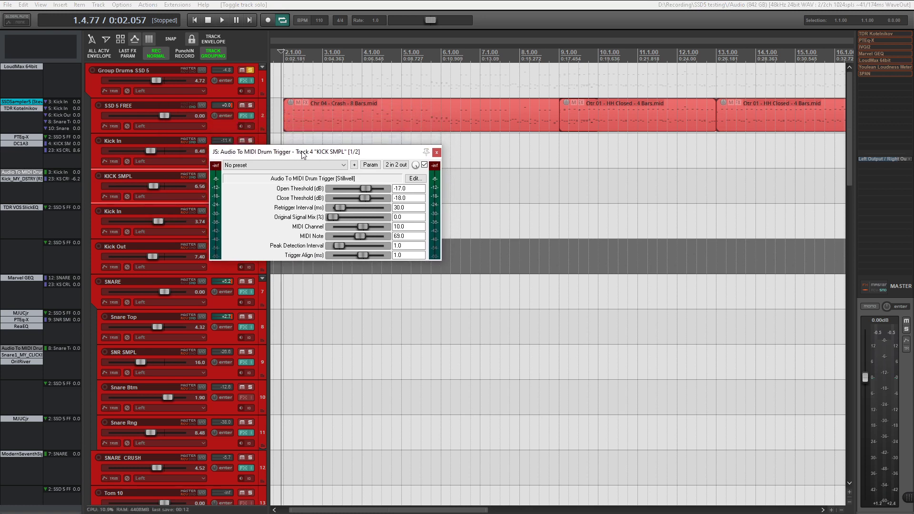
pyautogui.moveTo(304, 156); pyautogui.dragTo(310, 193)
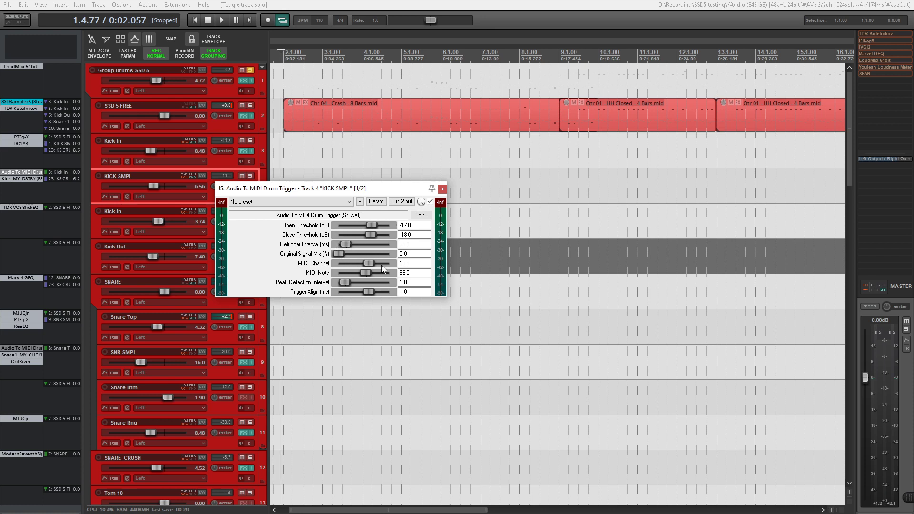
# - Open ReaSamplOmatic5000 on the KICK SMPL track, preview the Kick_MY_DSTRY.wav sample, and close the sampler
pyautogui.click(19, 178)
pyautogui.moveTo(409, 105); pyautogui.dragTo(383, 117)
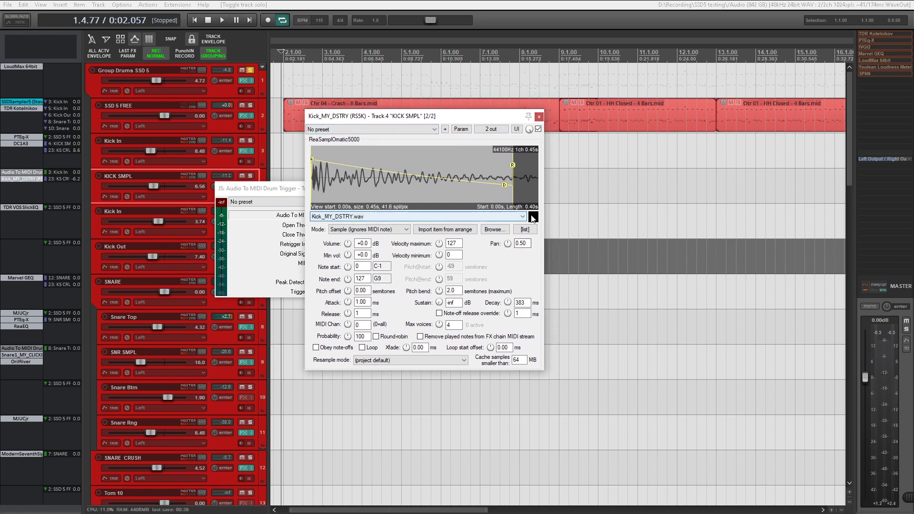
pyautogui.click(535, 218)
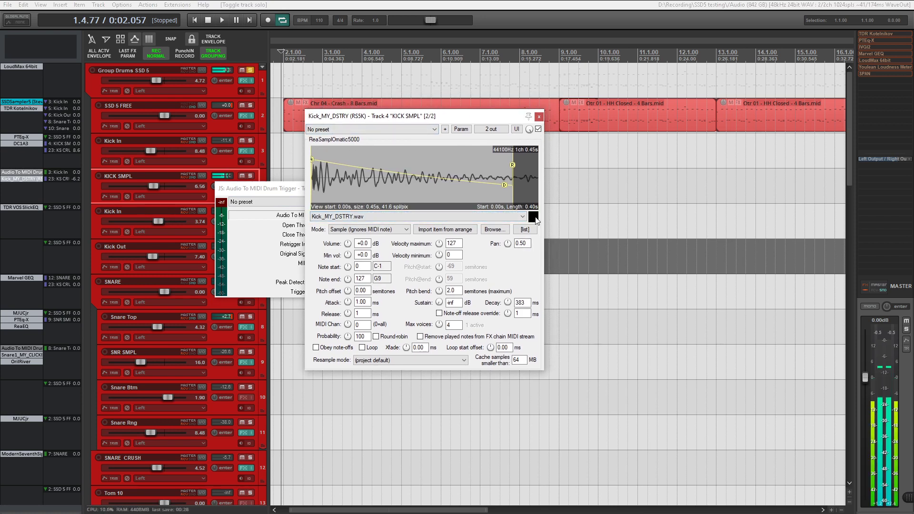
pyautogui.click(538, 116)
# - Select the first Kick In track and its KICK SMPL track in turn, and close the drum trigger window
pyautogui.click(118, 141)
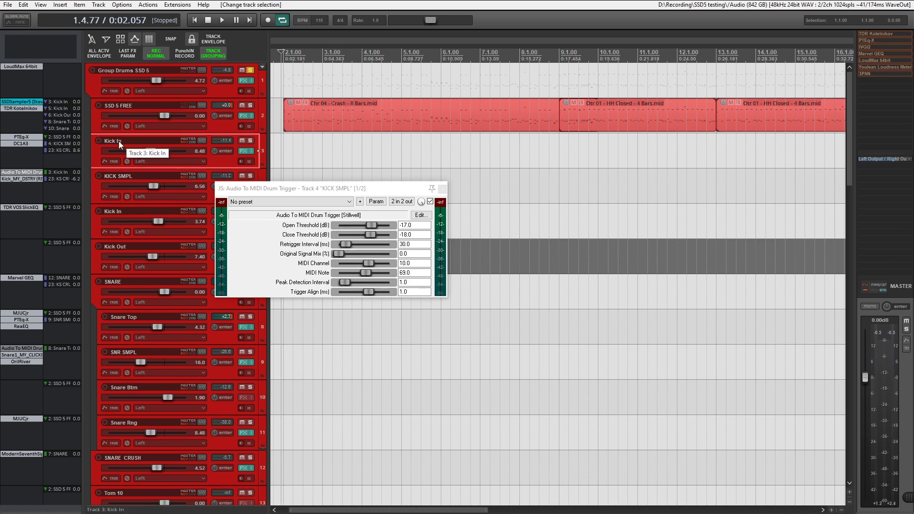
pyautogui.click(122, 179)
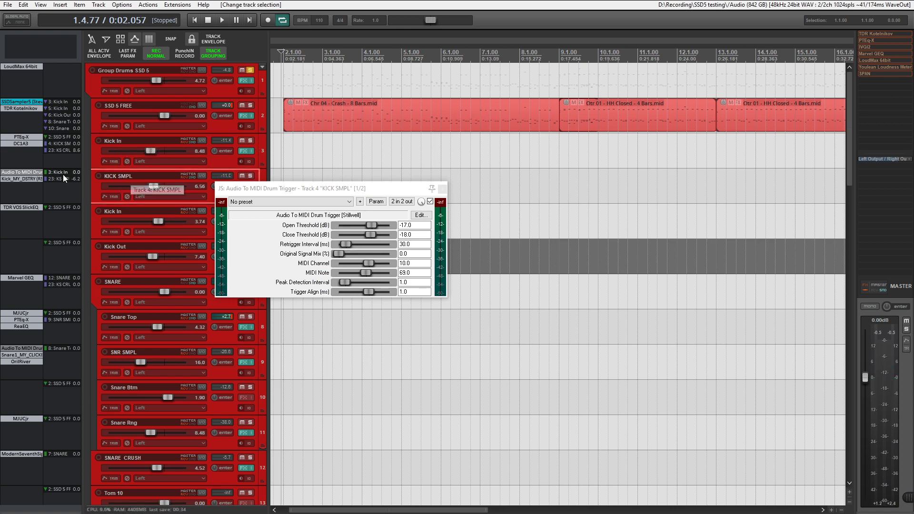
pyautogui.click(442, 189)
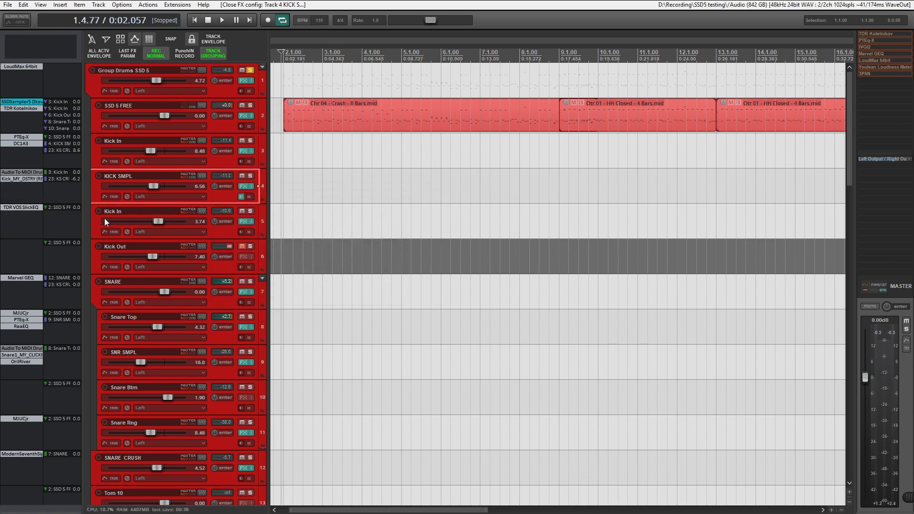
# - Open TDR VOS SlickEQ on the second Kick In track, inspect its low, mid and high bands, and close it
pyautogui.click(31, 210)
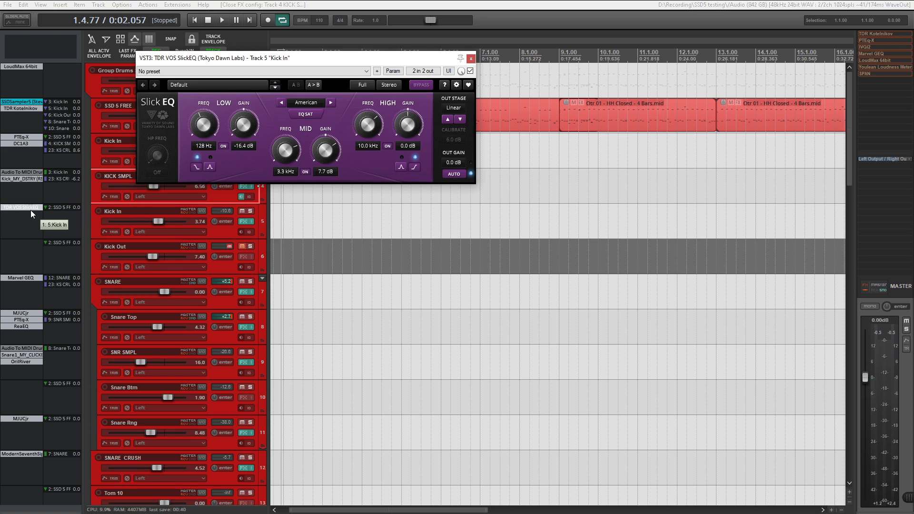
pyautogui.click(471, 59)
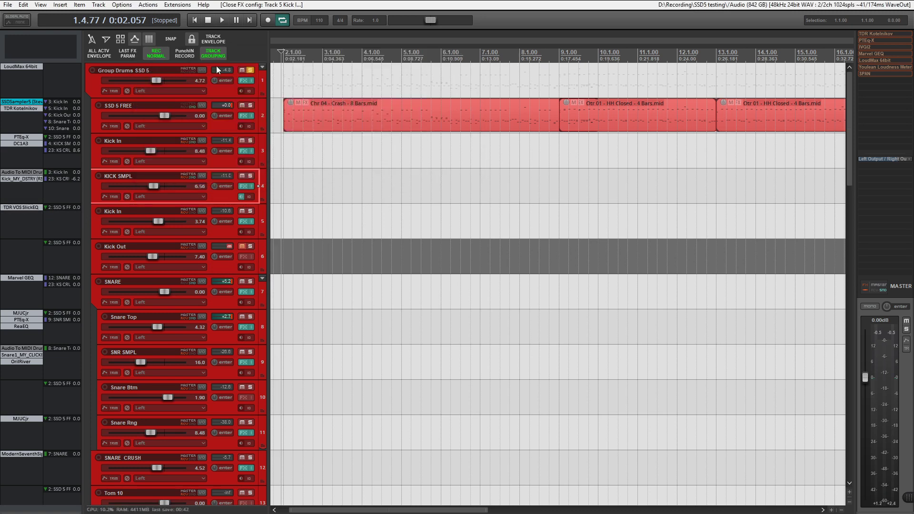
pyautogui.click(30, 208)
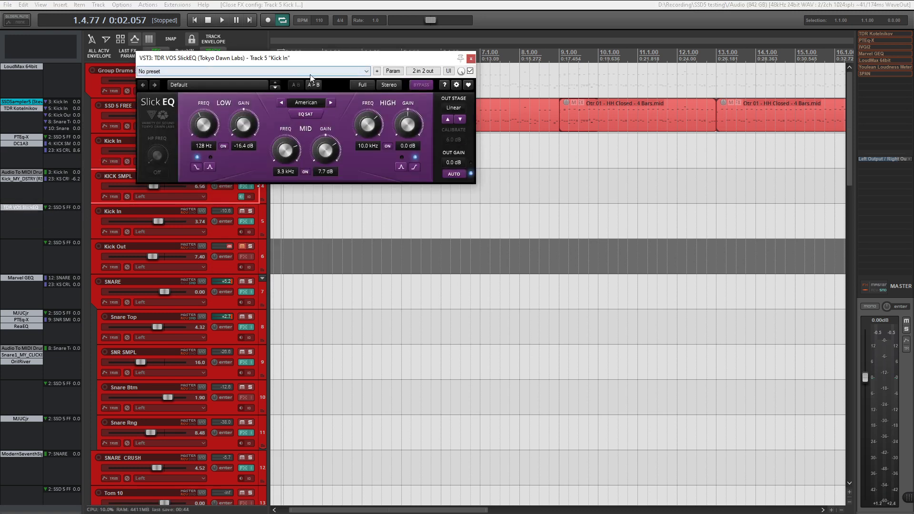
pyautogui.moveTo(311, 57); pyautogui.dragTo(330, 161)
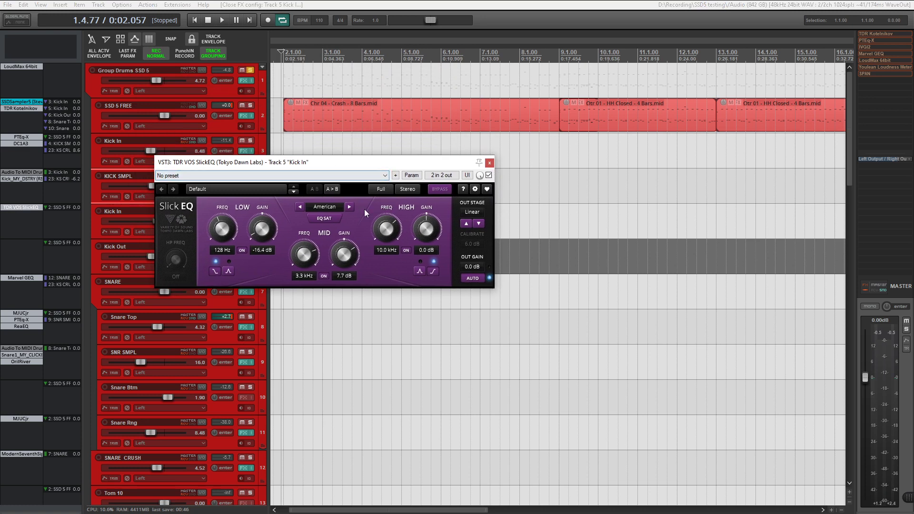
pyautogui.click(490, 163)
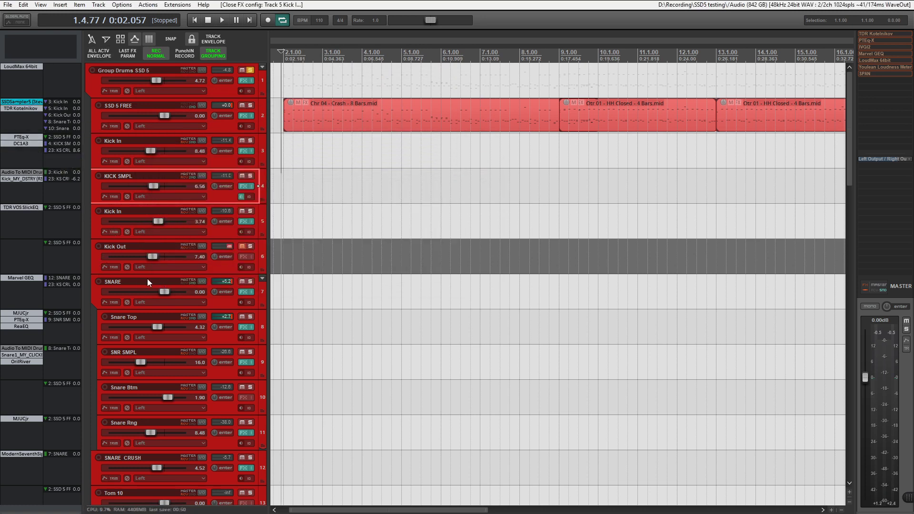
# - Select the SNARE folder and its Snare Top, SNR SMPL, Snare Btm and Snare Rng tracks one after another
pyautogui.click(132, 284)
pyautogui.scroll(-3, 133, 280)
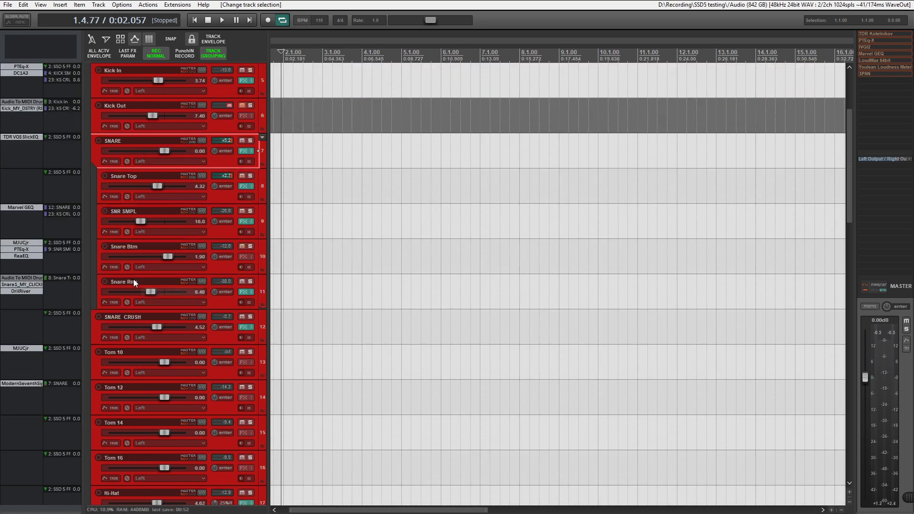
pyautogui.scroll(2, 136, 253)
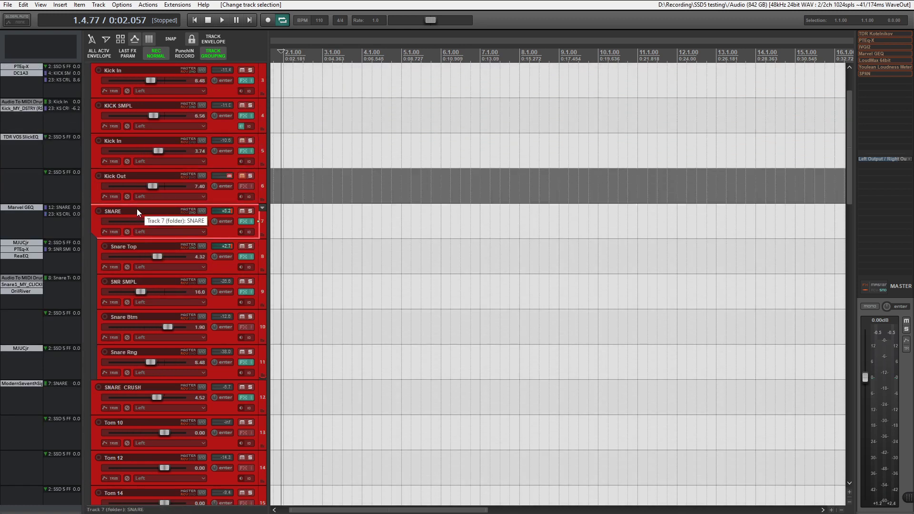
pyautogui.click(130, 248)
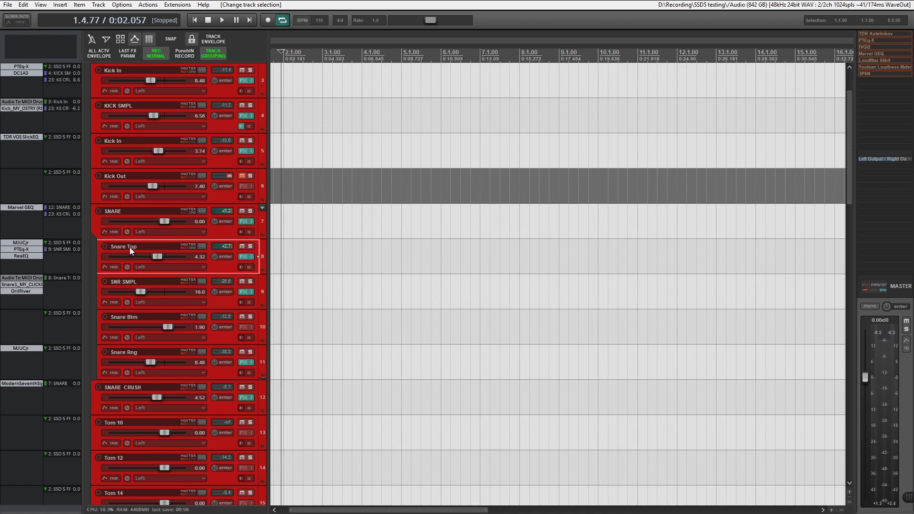
pyautogui.click(133, 281)
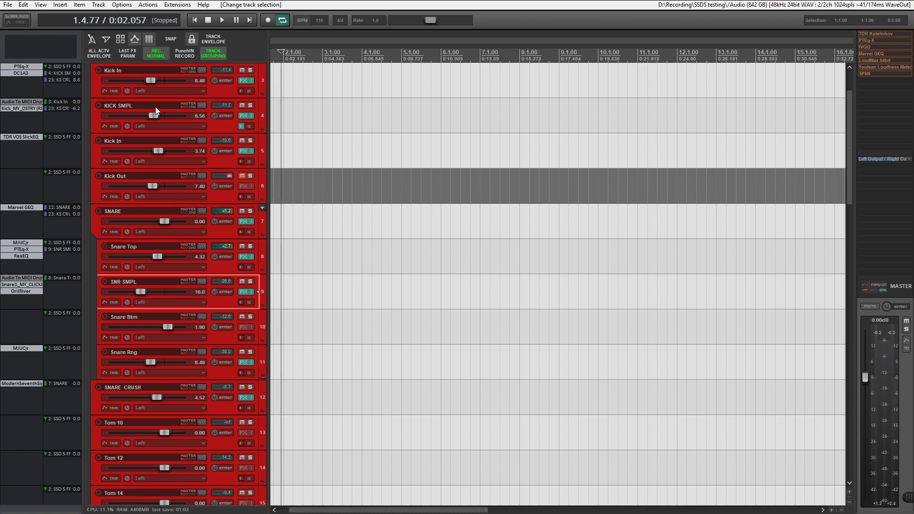
pyautogui.click(133, 317)
pyautogui.click(130, 353)
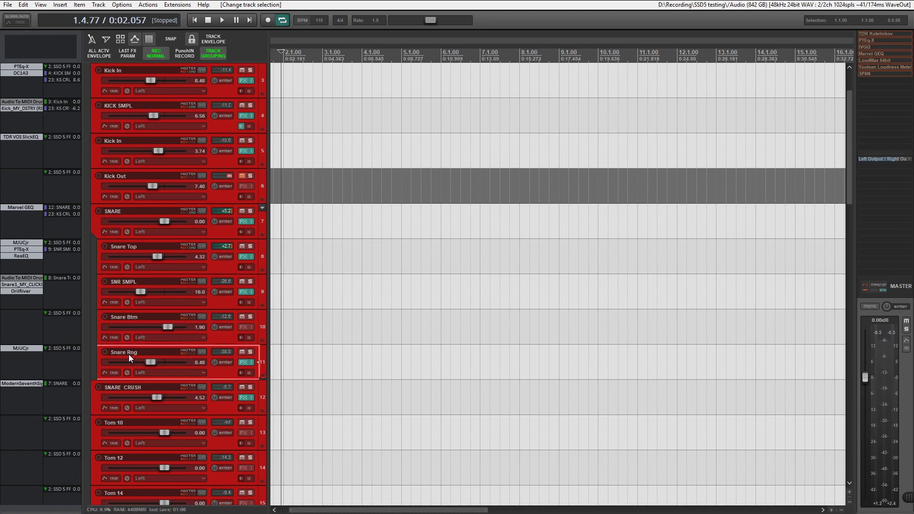
# - Solo the Snare Rng track and play a short passage of it
pyautogui.click(250, 352)
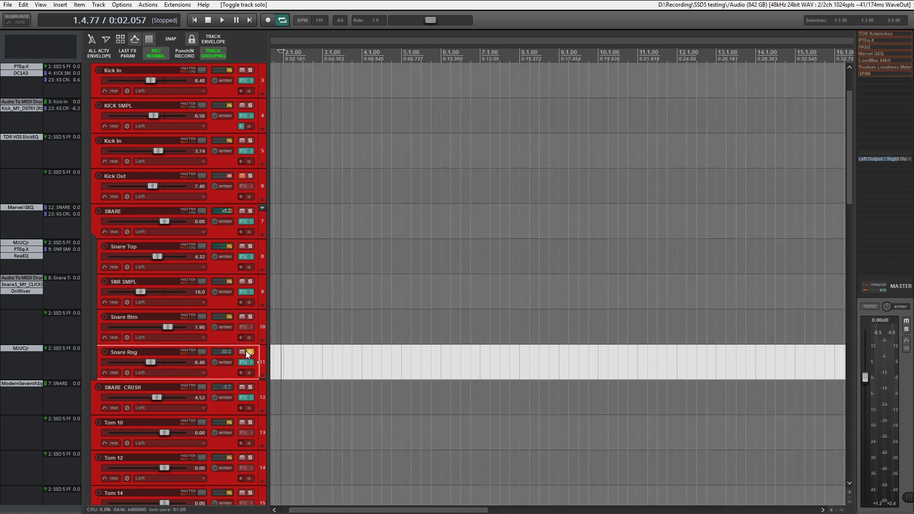
pyautogui.press('space')
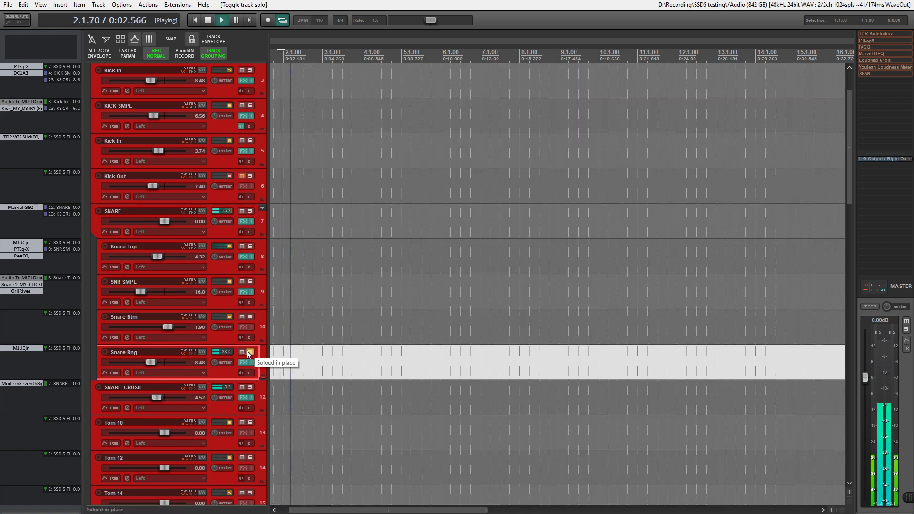
pyautogui.press('space')
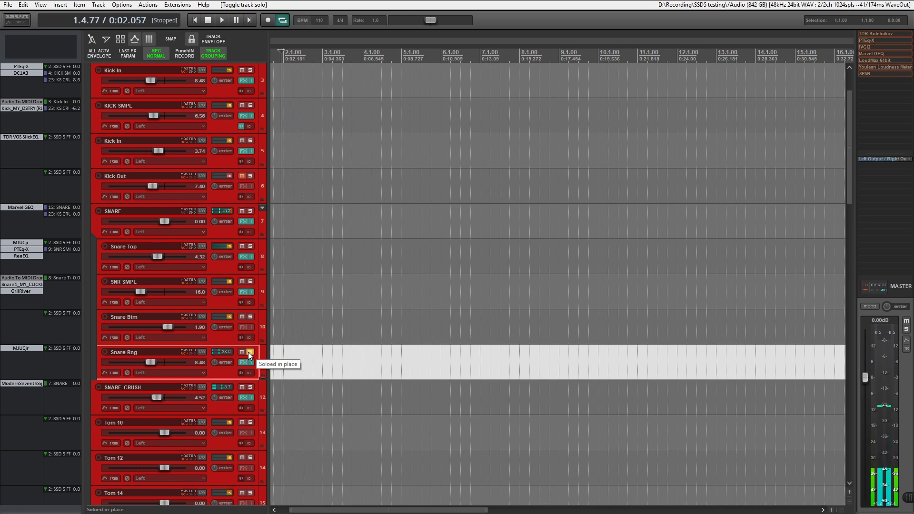
# - Open MJUCjr on the Snare Rng track, compare the soloed playback with the compressor bypassed and active, then close it and unsolo the track
pyautogui.click(27, 351)
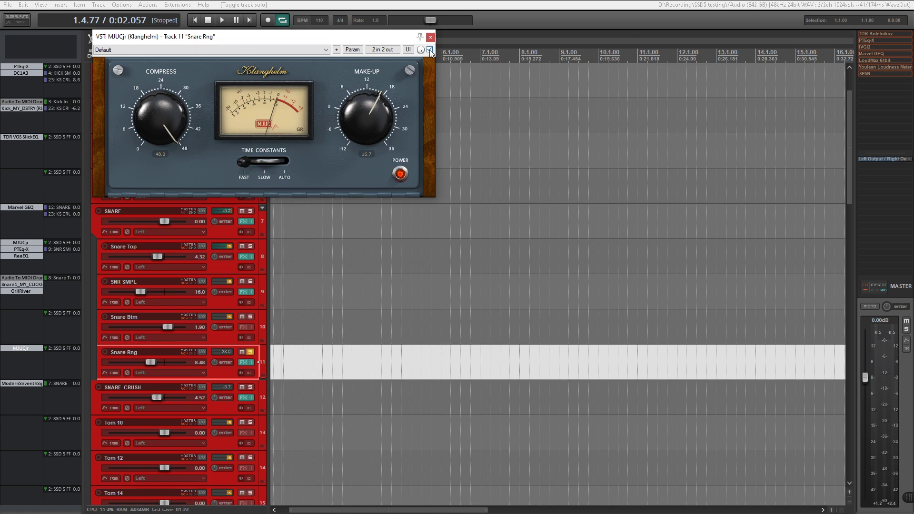
pyautogui.press('space')
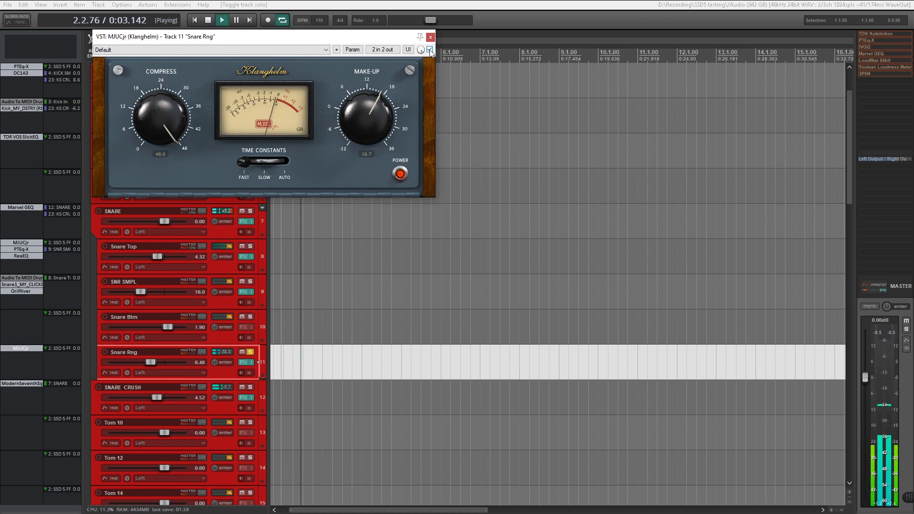
pyautogui.click(431, 50)
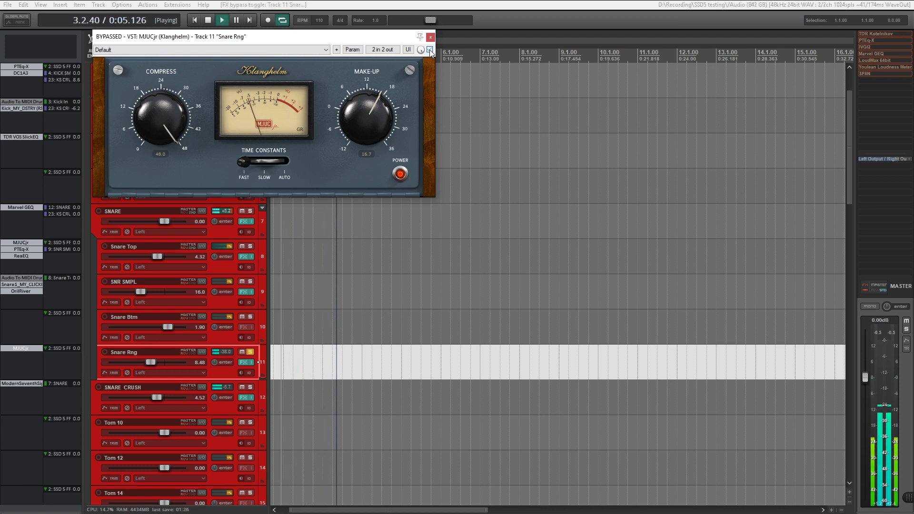
pyautogui.click(430, 50)
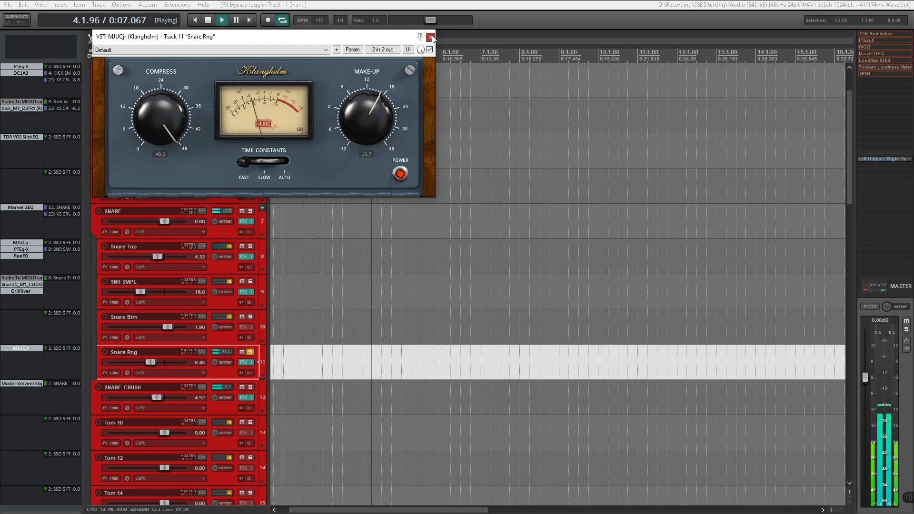
pyautogui.click(431, 37)
pyautogui.press('space')
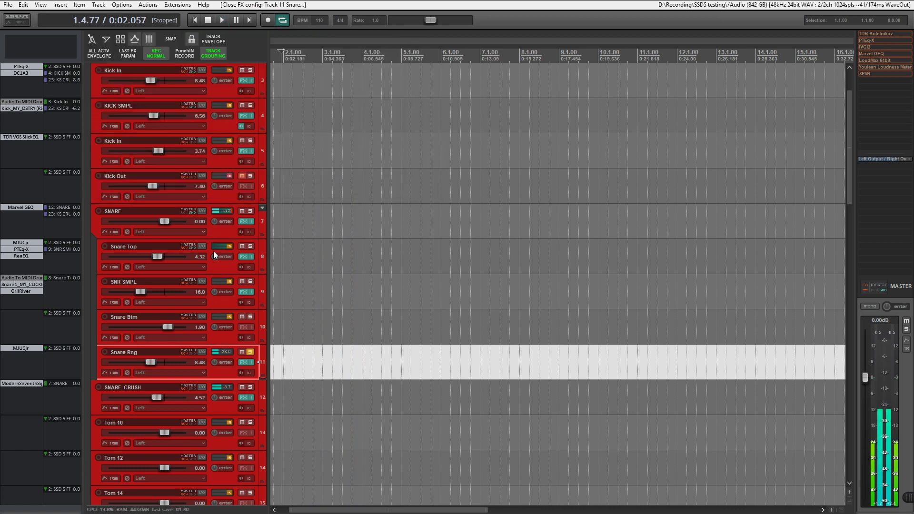
pyautogui.click(250, 351)
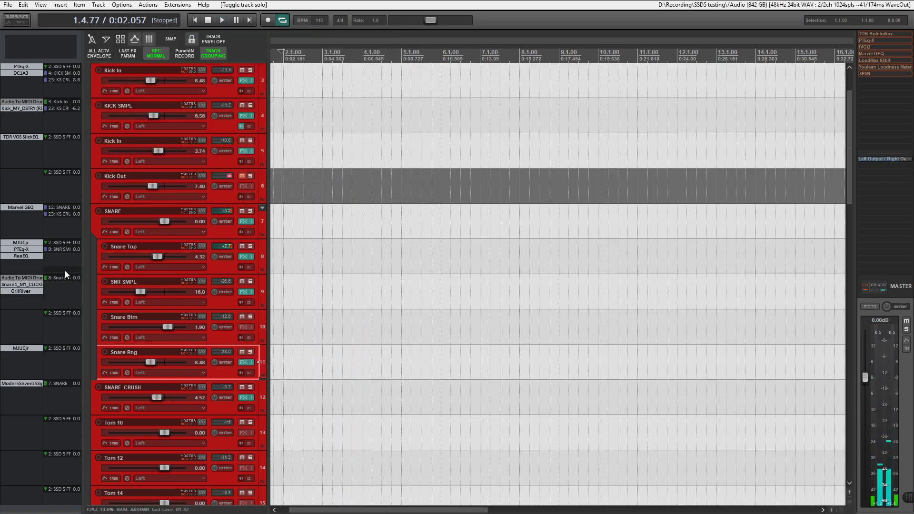
# - Open OrilRiver on SNR SMPL, solo the track to compare playback with the reverb bypassed and active, then close it and unsolo
pyautogui.click(21, 291)
pyautogui.moveTo(333, 40); pyautogui.dragTo(320, 58)
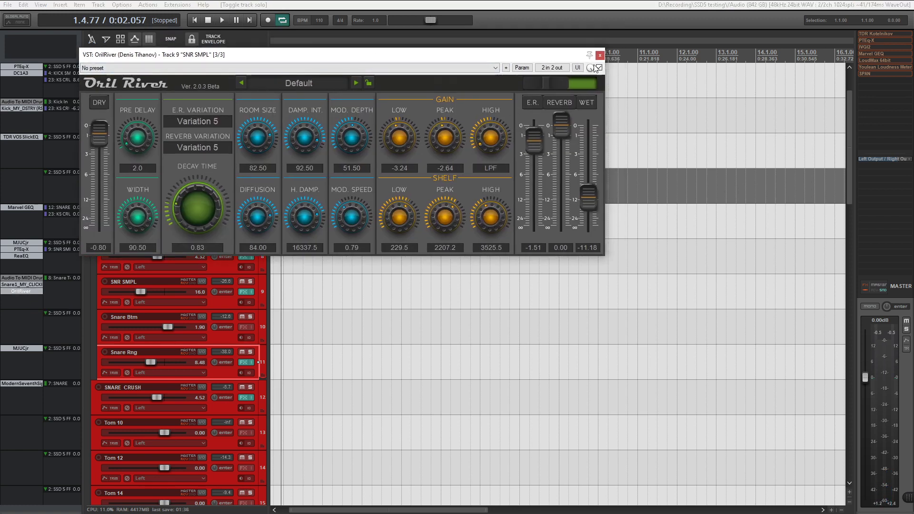
pyautogui.moveTo(542, 56); pyautogui.dragTo(664, 56)
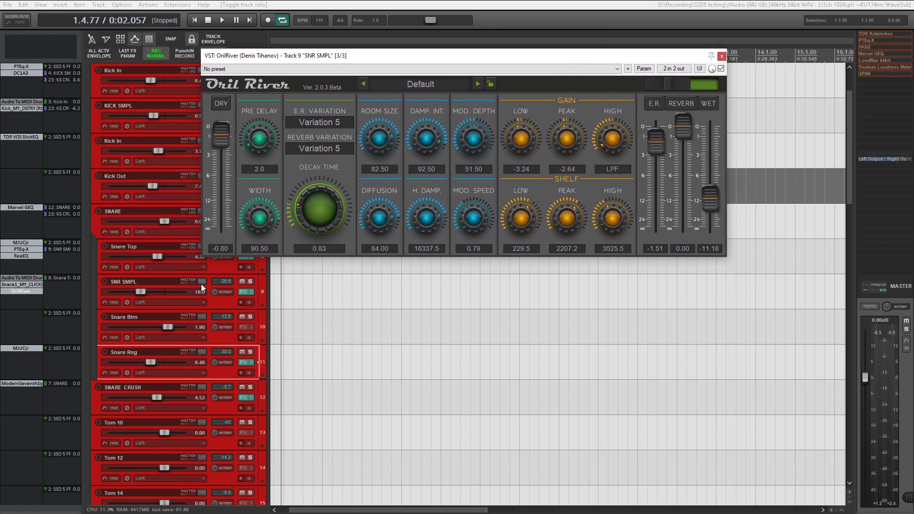
pyautogui.click(250, 281)
pyautogui.press('space')
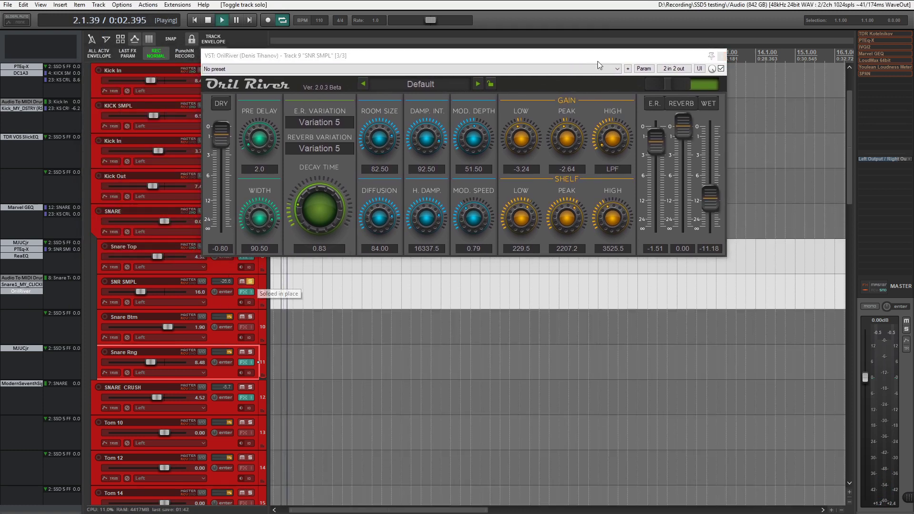
pyautogui.click(721, 69)
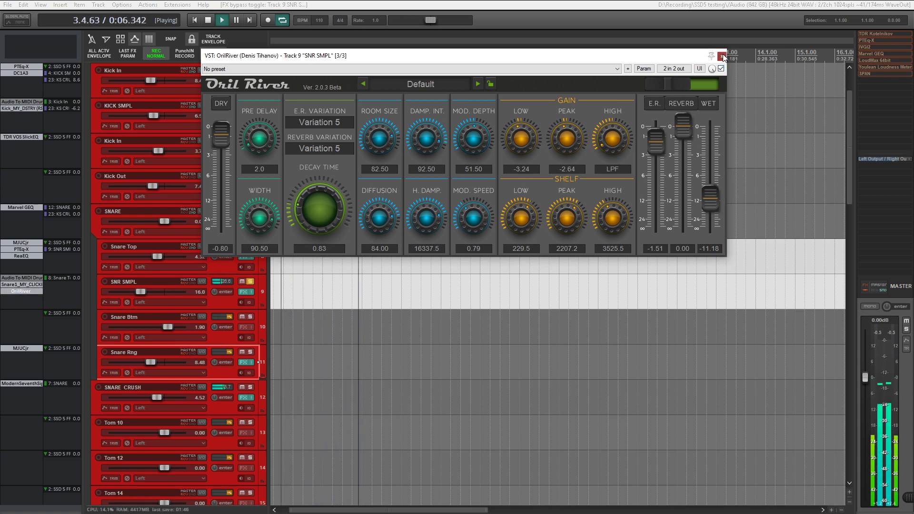
pyautogui.click(722, 56)
pyautogui.press('space')
pyautogui.click(249, 281)
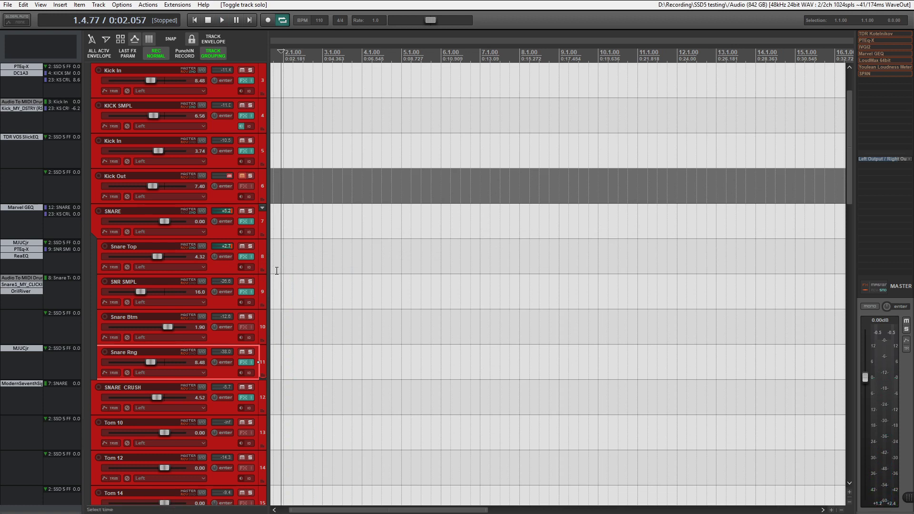
# - Open MJUCjr and PTEq-X on the Snare Top track, inspect their compression and EQ settings, and close both
pyautogui.click(21, 243)
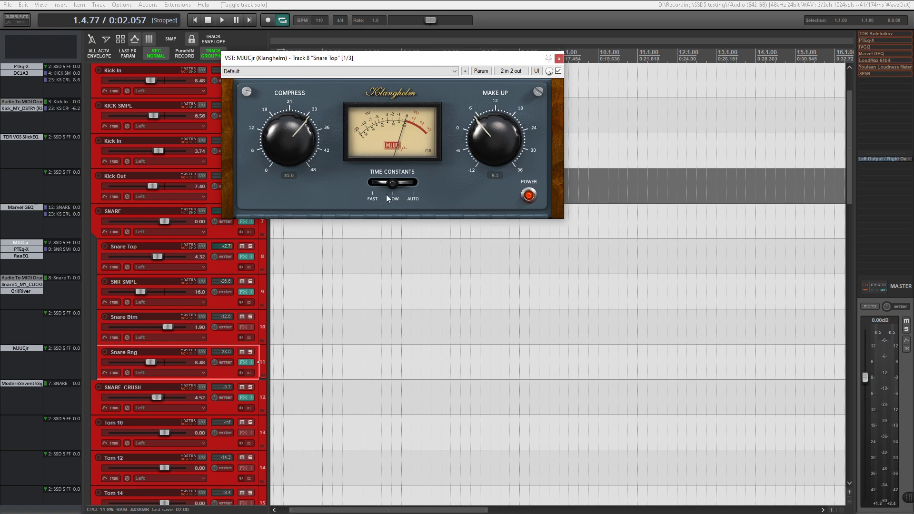
pyautogui.click(21, 250)
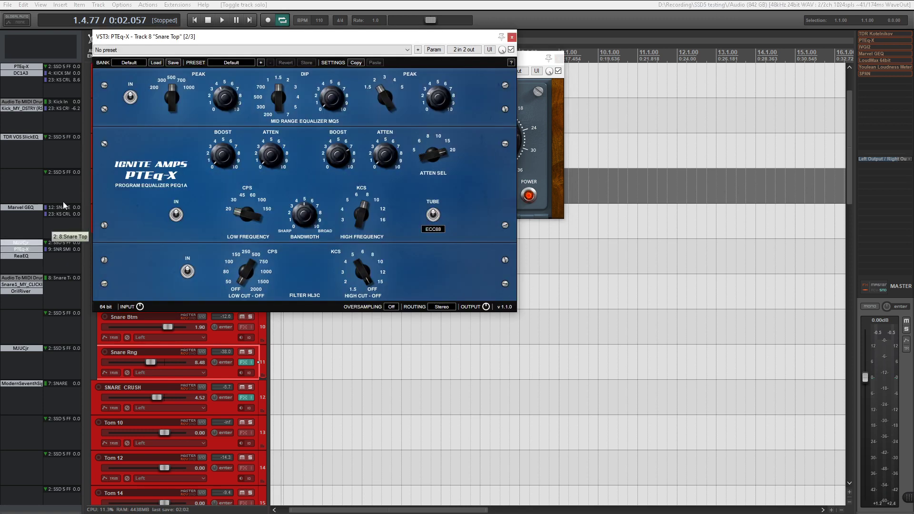
pyautogui.moveTo(288, 36); pyautogui.dragTo(326, 62)
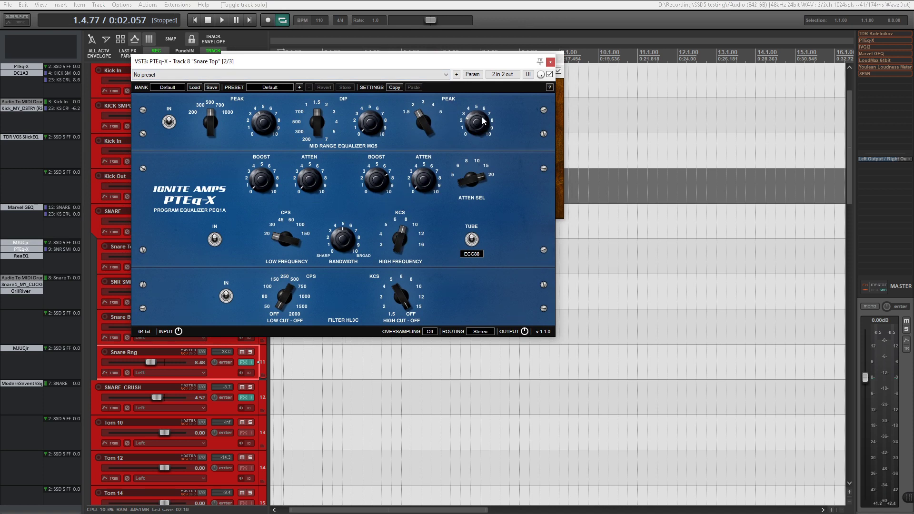
pyautogui.click(550, 61)
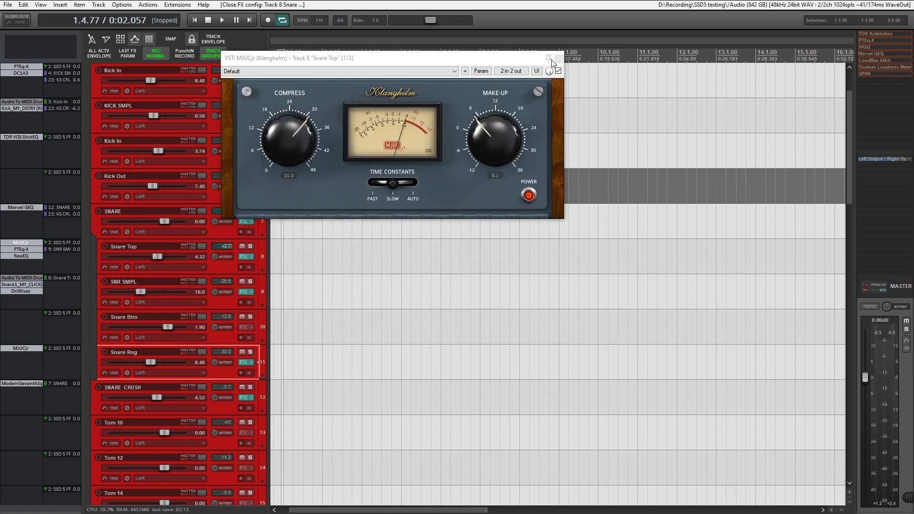
pyautogui.click(559, 59)
# - Open ReaEQ on the Snare Top track, examine its EQ curve, and close it
pyautogui.click(25, 255)
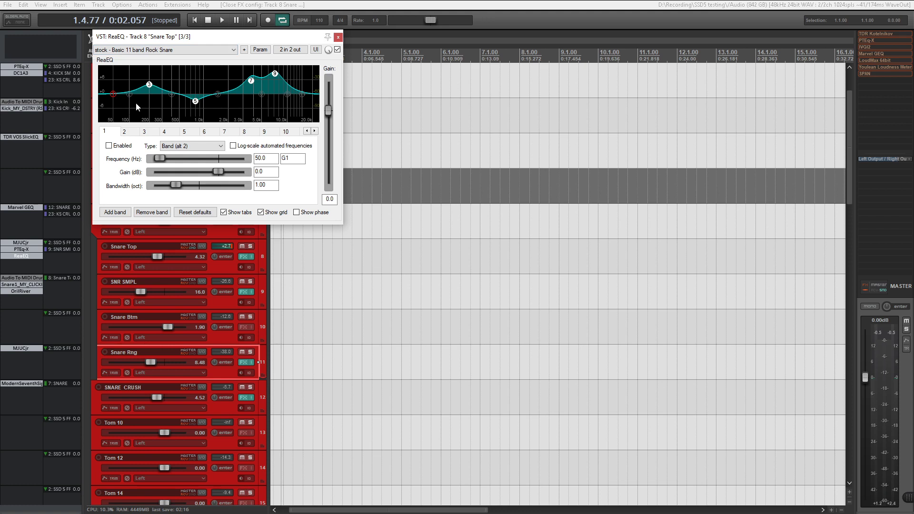
pyautogui.moveTo(178, 37); pyautogui.dragTo(180, 50)
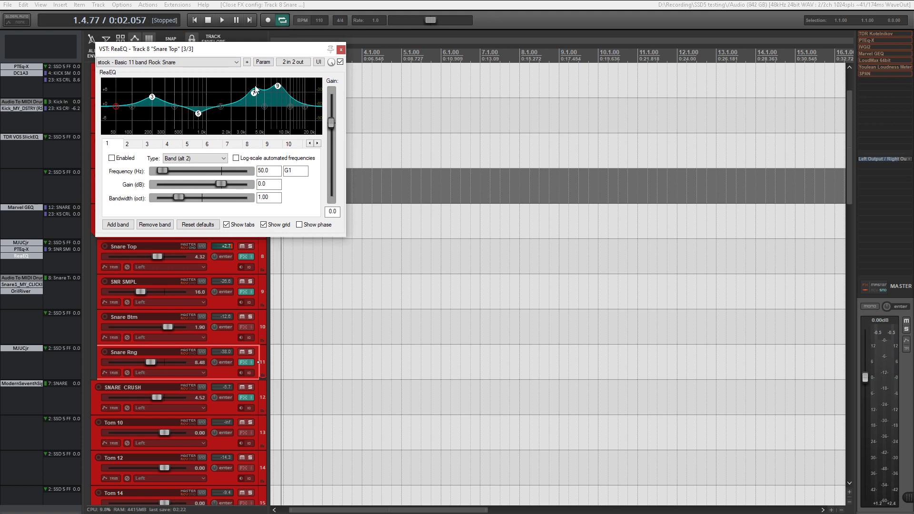
pyautogui.click(341, 50)
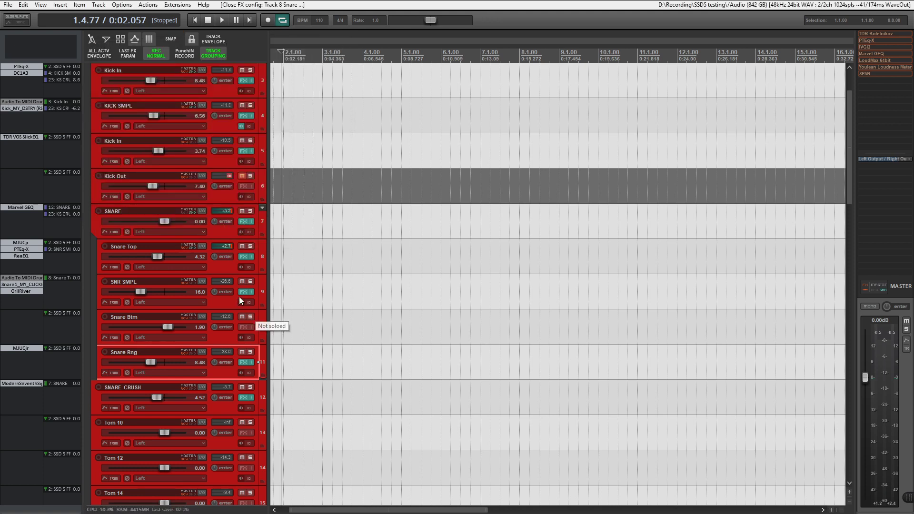
# - Select the SNARE folder, open its Marvel GEQ to inspect the boosted bands, and close it
pyautogui.scroll(-2, 189, 283)
pyautogui.scroll(1, 153, 203)
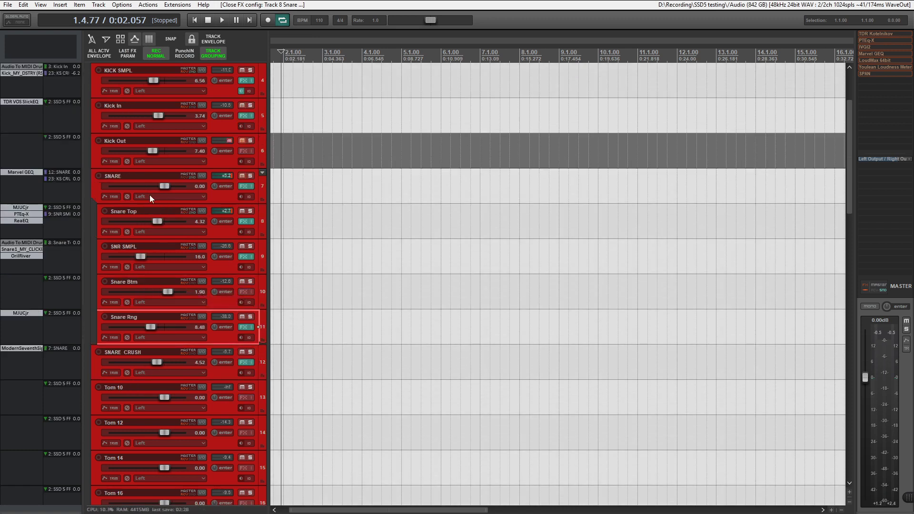
pyautogui.click(134, 173)
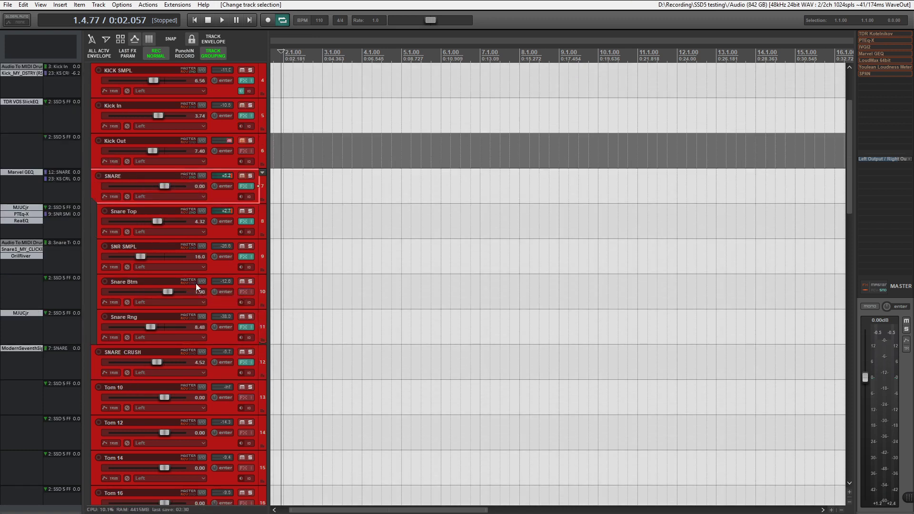
pyautogui.click(25, 173)
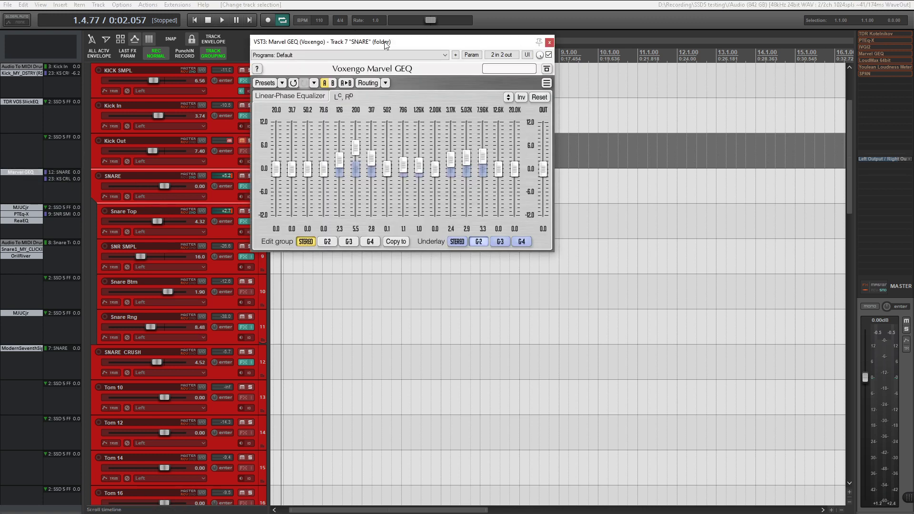
pyautogui.moveTo(387, 44); pyautogui.dragTo(361, 91)
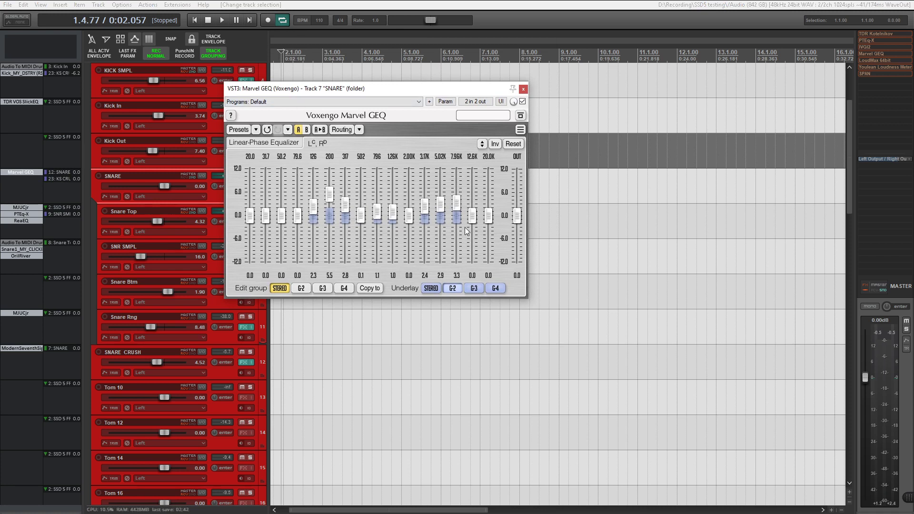
pyautogui.click(524, 89)
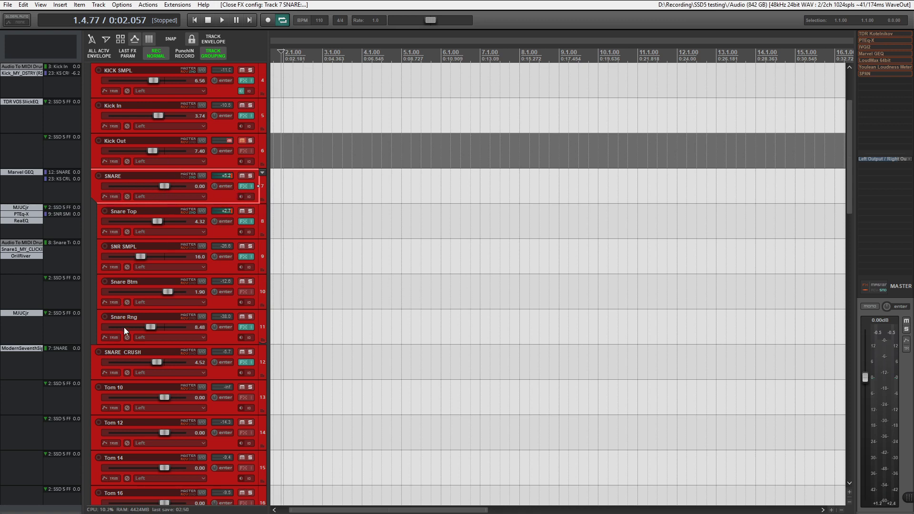
# - Open ModernSeventhSign on the SNARE CRUSH track, play the track soloed and then in the full mix, and close the plugin
pyautogui.click(133, 350)
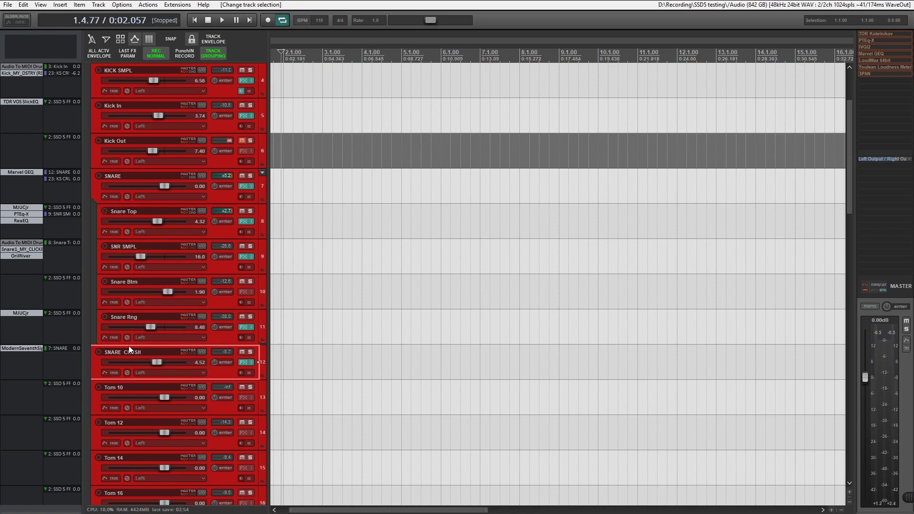
pyautogui.click(18, 351)
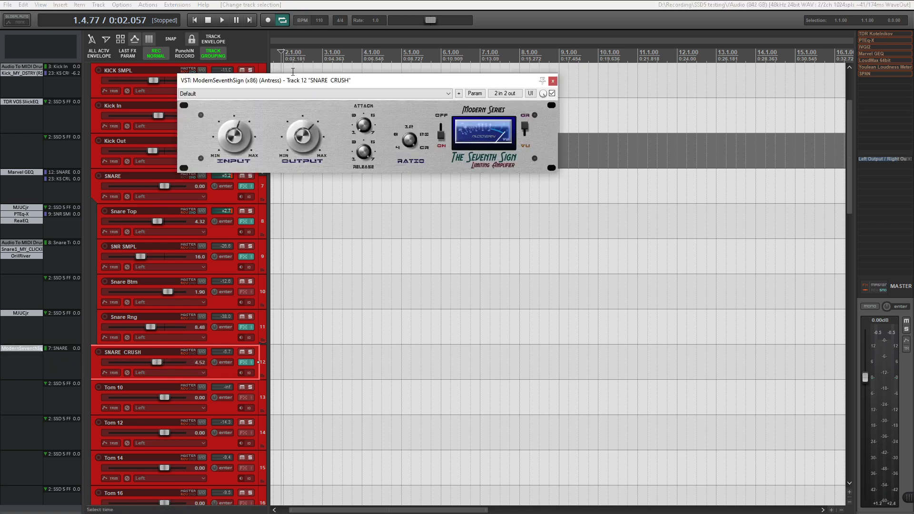
pyautogui.moveTo(291, 83); pyautogui.dragTo(257, 159)
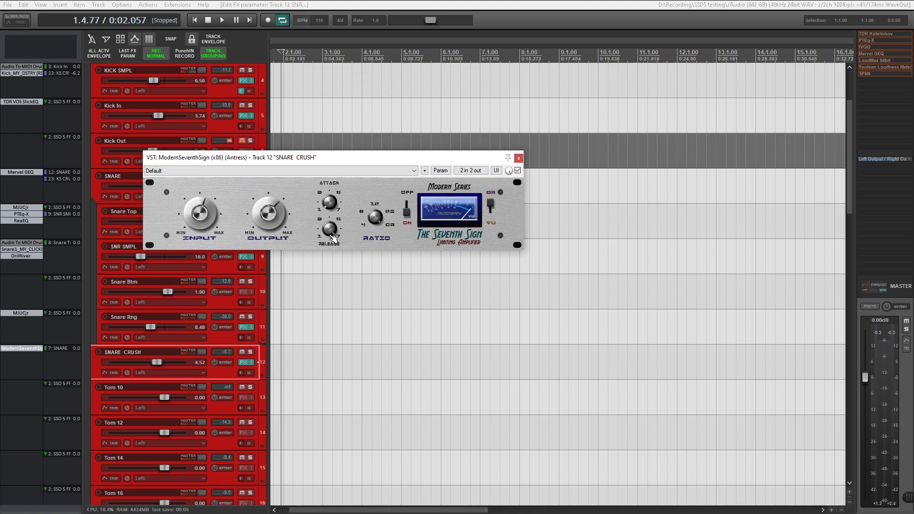
pyautogui.click(251, 352)
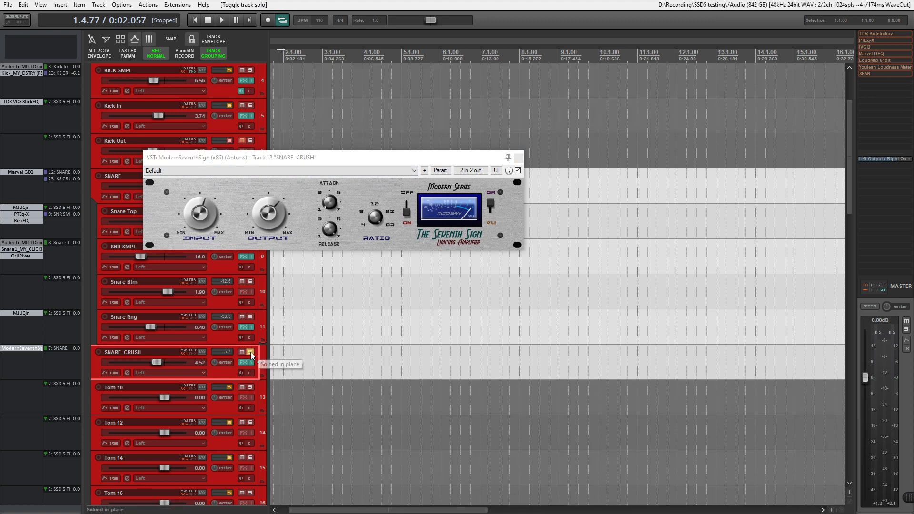
pyautogui.press('space')
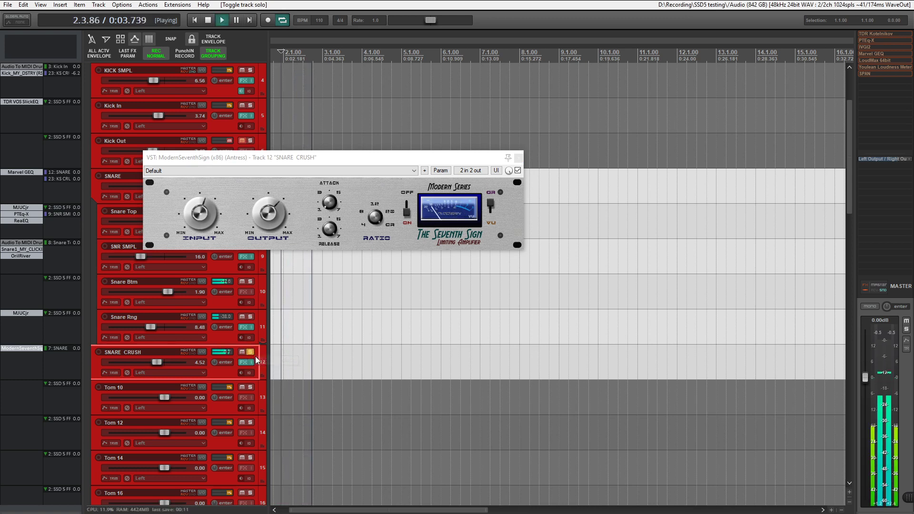
pyautogui.click(250, 352)
pyautogui.press('space')
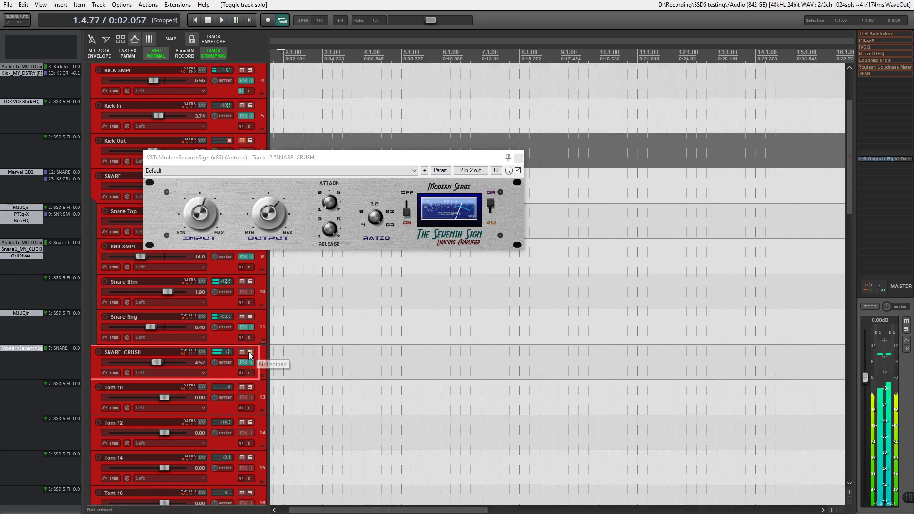
pyautogui.click(520, 158)
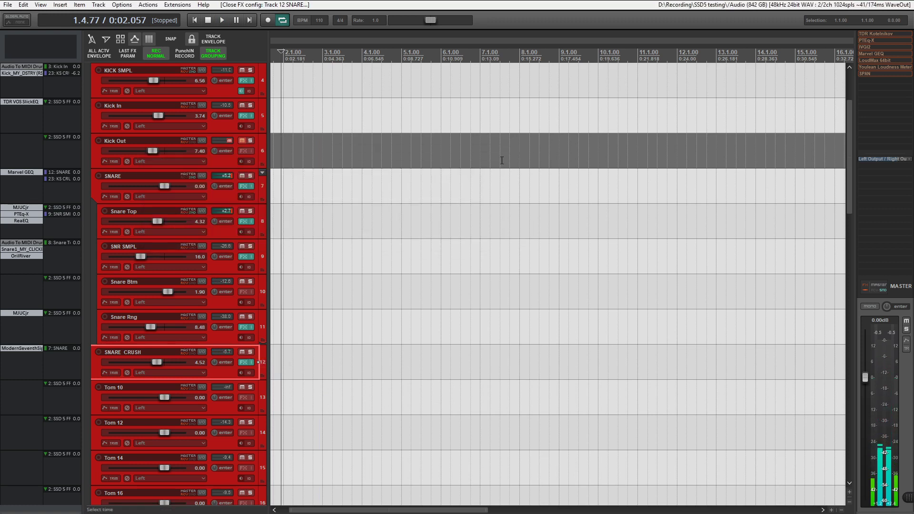
# - Solo the Hi-Hat track and play it from several points along the timeline
pyautogui.scroll(-2, 214, 288)
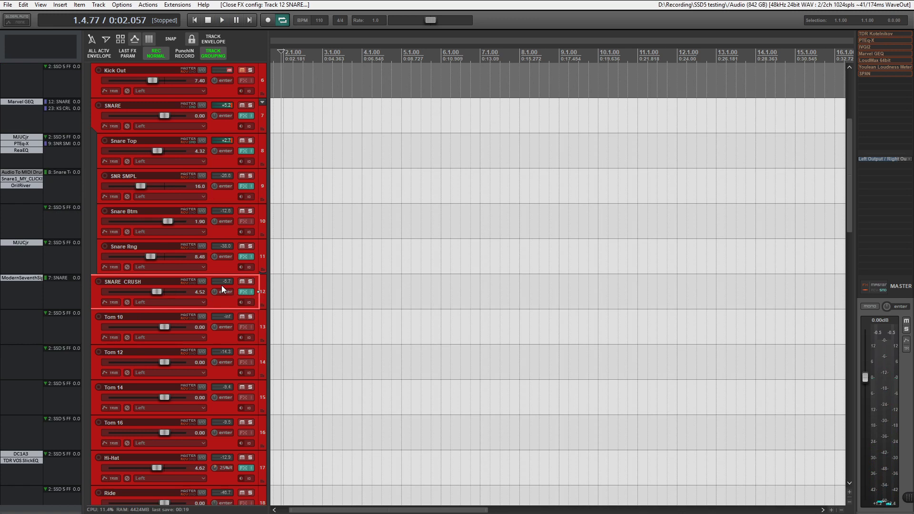
pyautogui.scroll(-1, 221, 285)
pyautogui.scroll(-3, 221, 290)
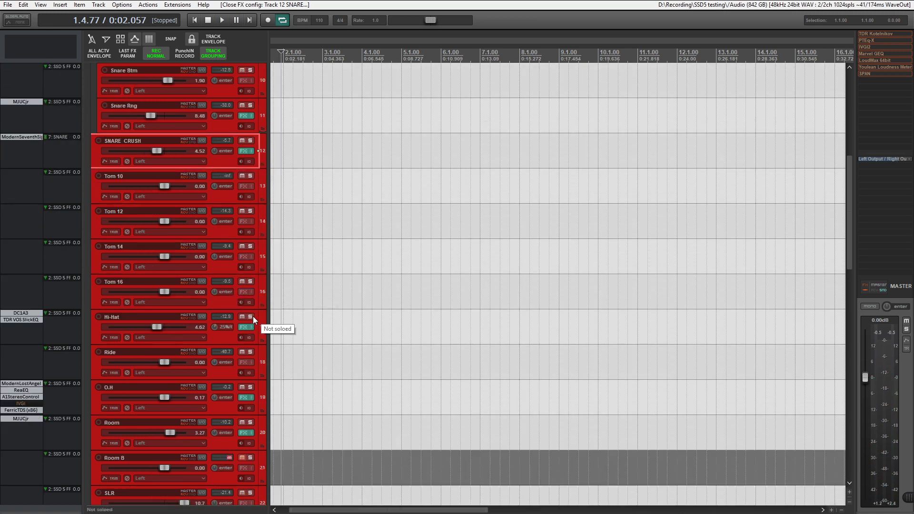
pyautogui.click(250, 316)
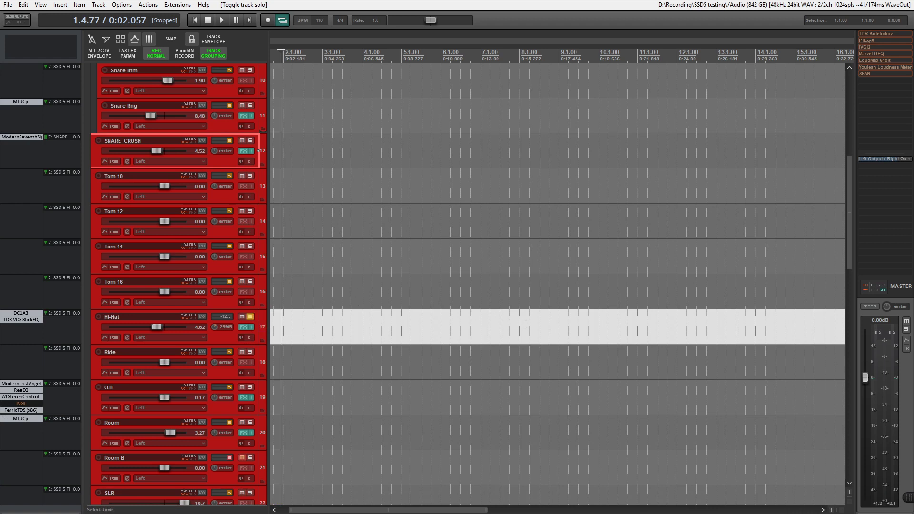
pyautogui.click(530, 324)
pyautogui.press('space')
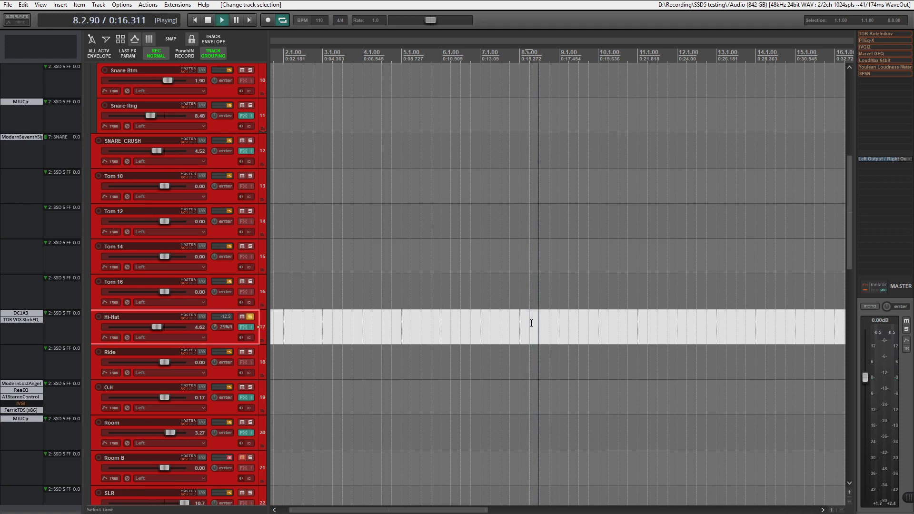
pyautogui.click(490, 325)
pyautogui.press('space')
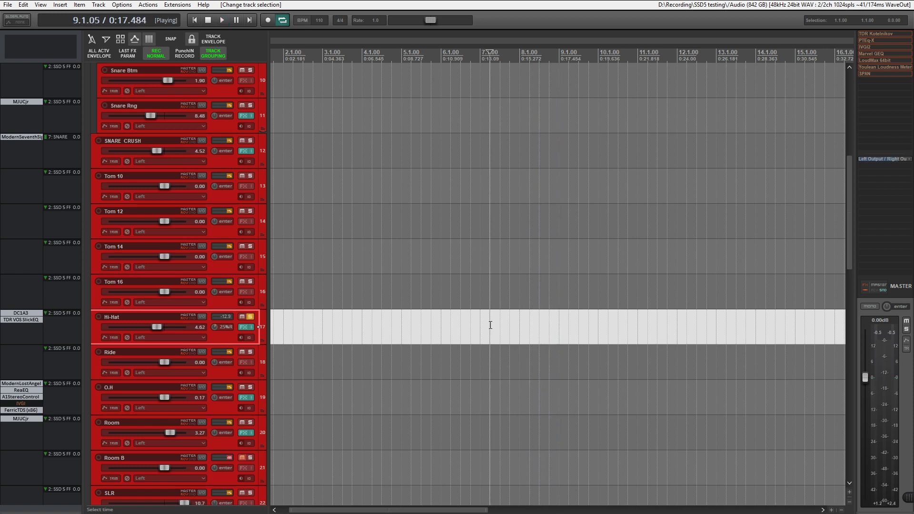
pyautogui.click(626, 326)
pyautogui.press('space')
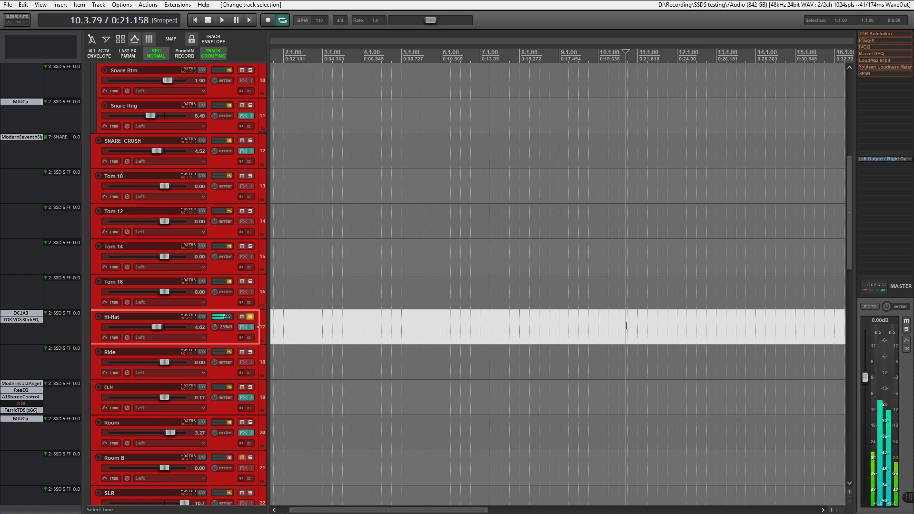
pyautogui.press('space')
pyautogui.press('space')
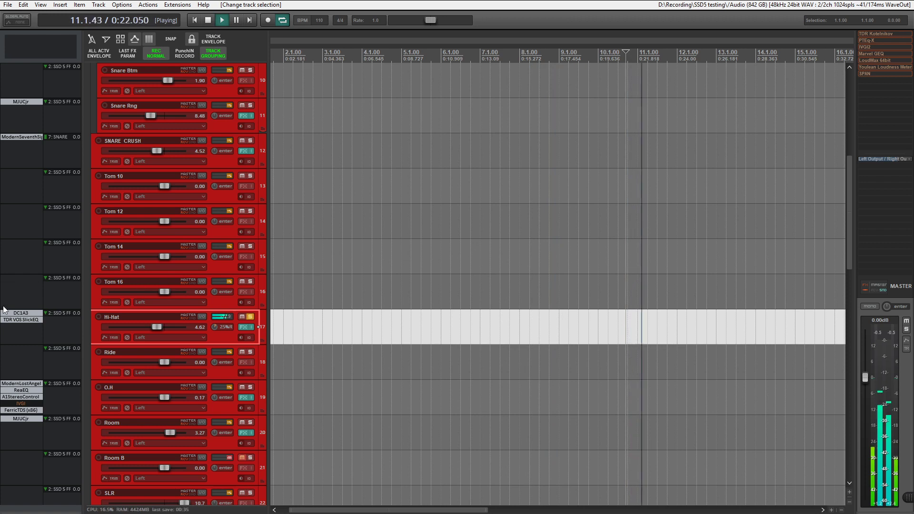
# - Open DC1A3 and TDR VOS SlickEQ on the Hi-Hat track, compare the sound with its effects bypassed, then close both and unsolo the track
pyautogui.click(16, 313)
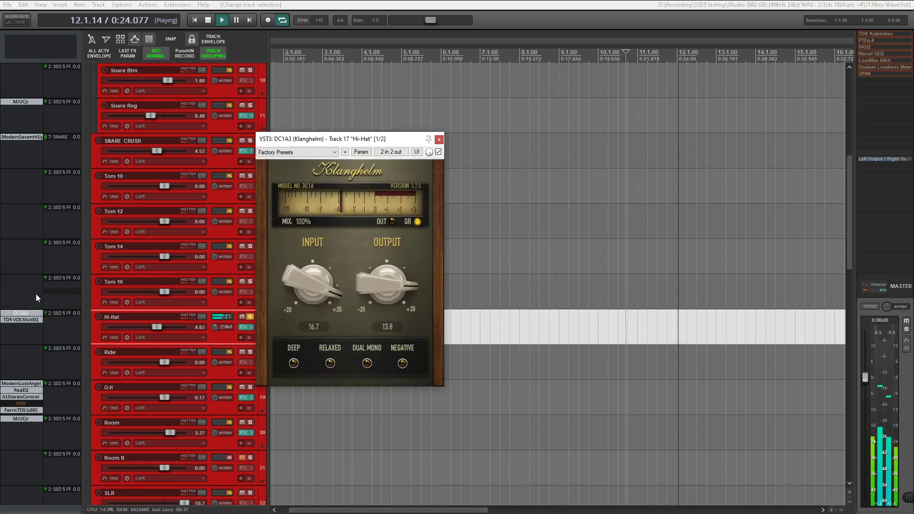
pyautogui.click(30, 319)
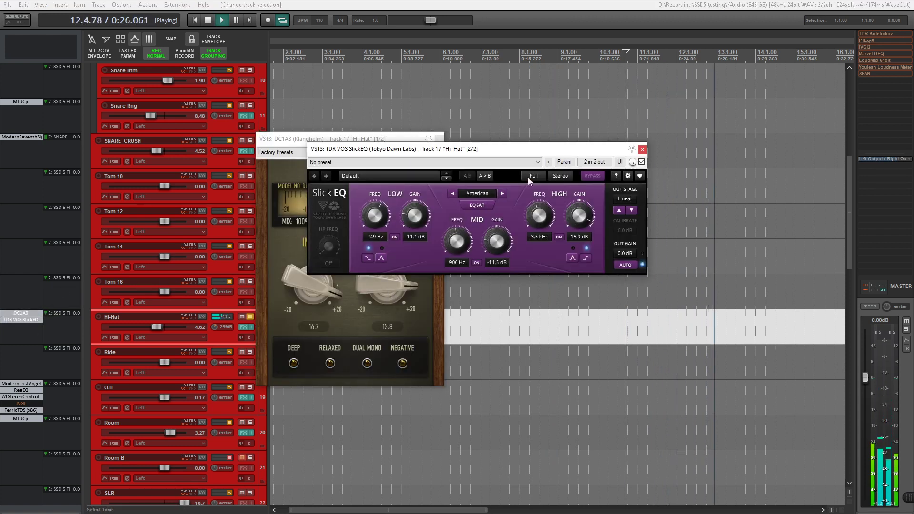
pyautogui.click(250, 328)
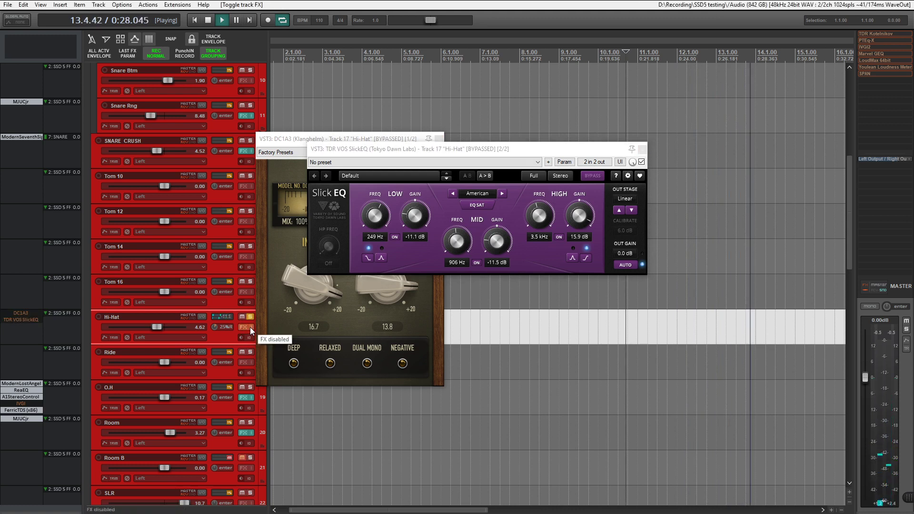
pyautogui.press('space')
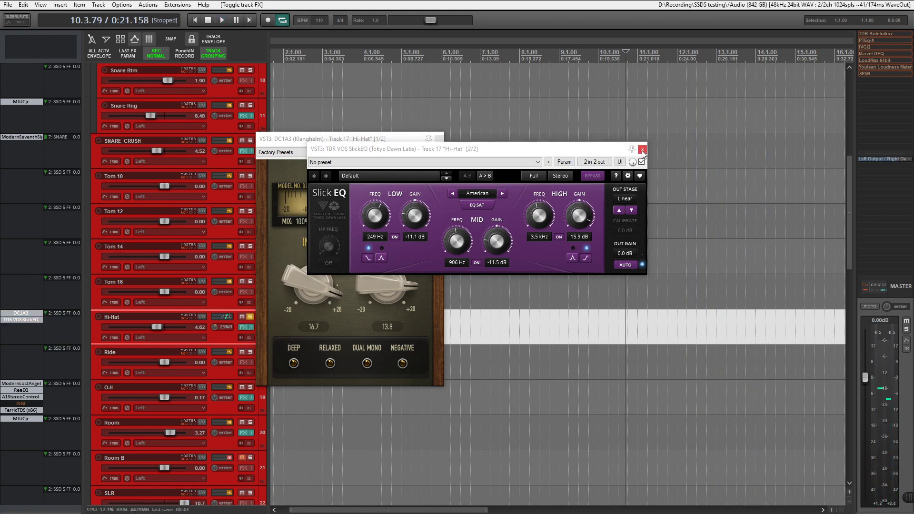
pyautogui.click(642, 149)
pyautogui.click(439, 141)
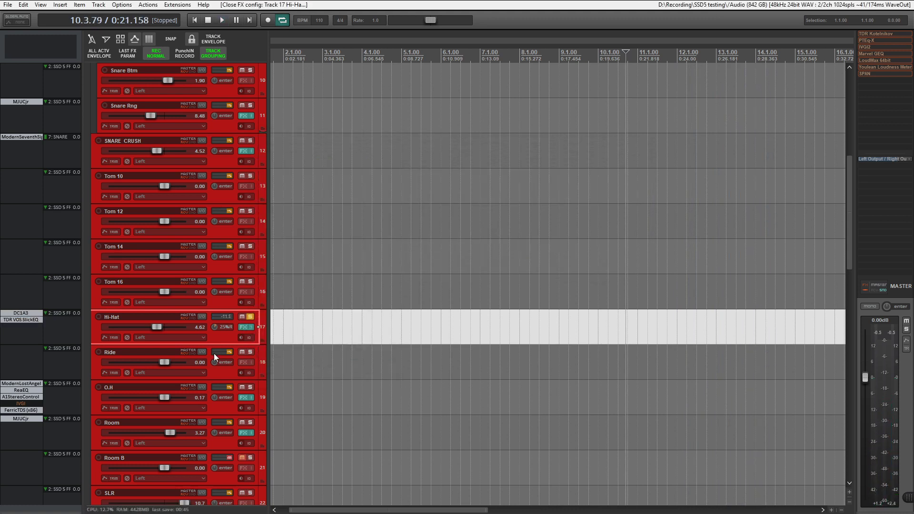
pyautogui.click(251, 316)
# - Select the O.H track, open its ModernLostAngel compressor, and play the full mix from about bar 2 to watch its meter
pyautogui.scroll(-2, 201, 310)
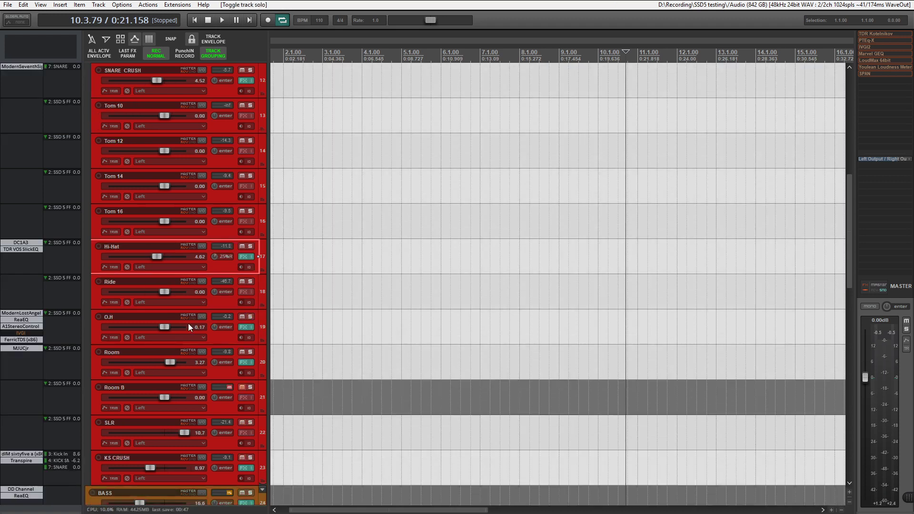
pyautogui.click(117, 321)
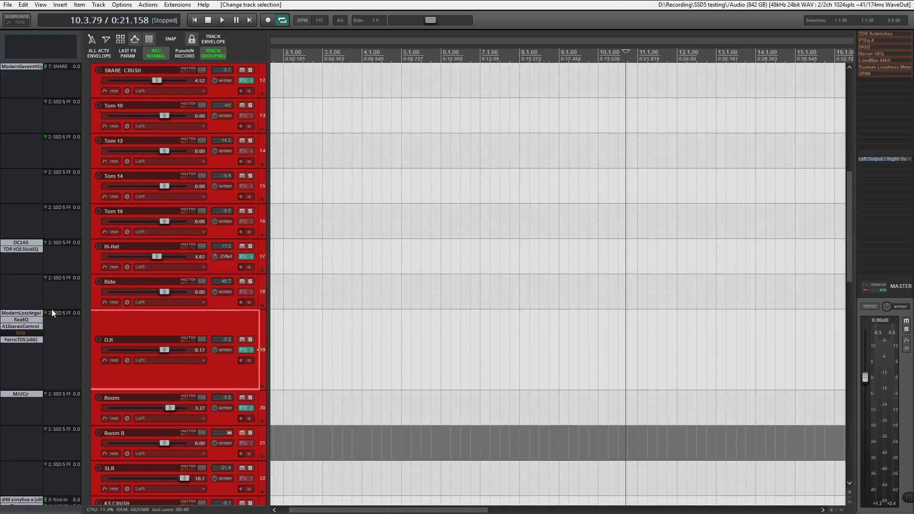
pyautogui.click(24, 313)
pyautogui.moveTo(361, 119); pyautogui.dragTo(370, 89)
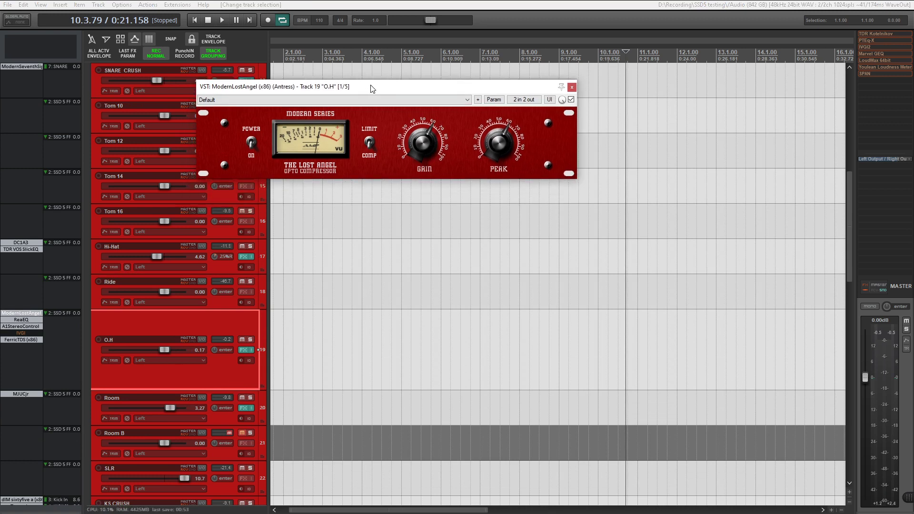
pyautogui.moveTo(480, 89); pyautogui.dragTo(424, 132)
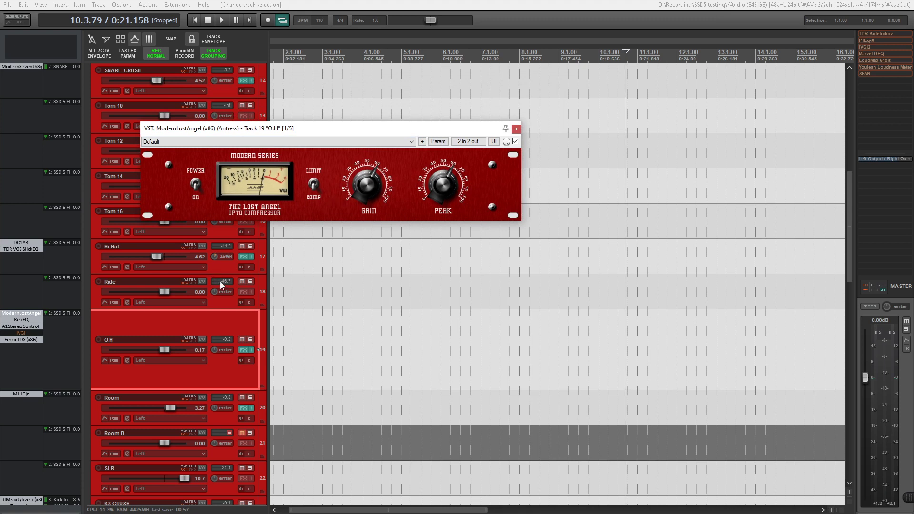
pyautogui.press('space')
pyautogui.click(304, 345)
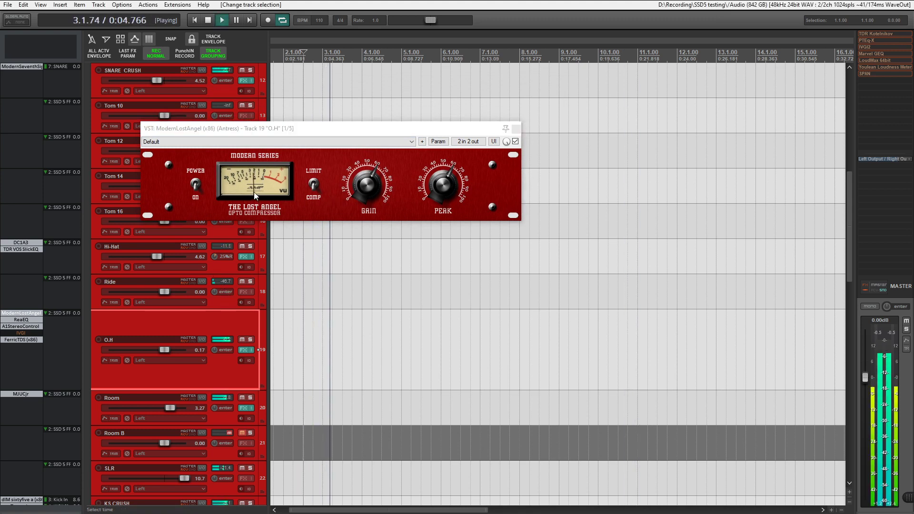
pyautogui.press('space')
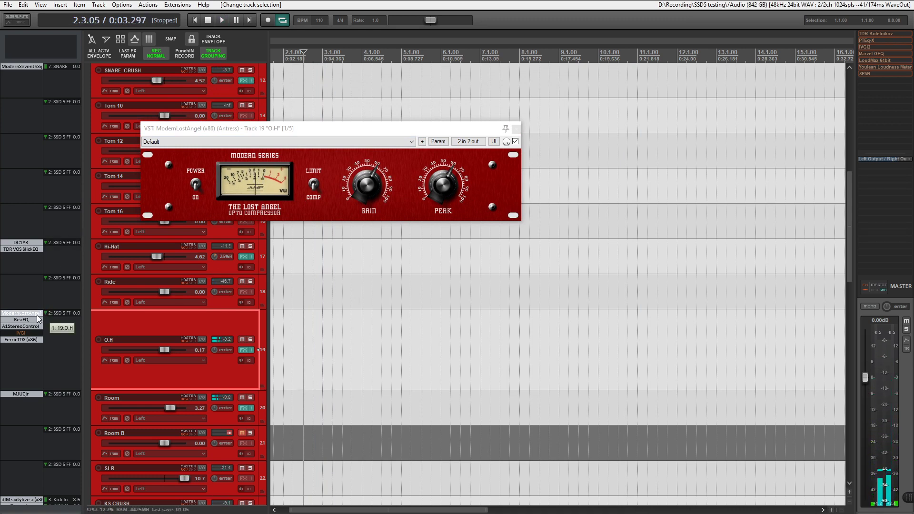
# - Inspect the ReaEQ curve and the A1StereoControl width setting on the O.H track, closing ReaEQ and ModernLostAngel
pyautogui.click(21, 319)
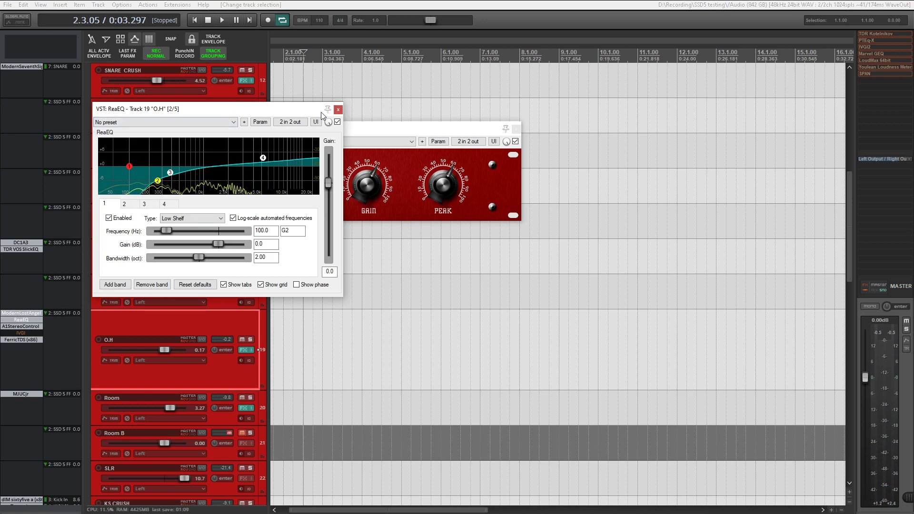
pyautogui.click(336, 110)
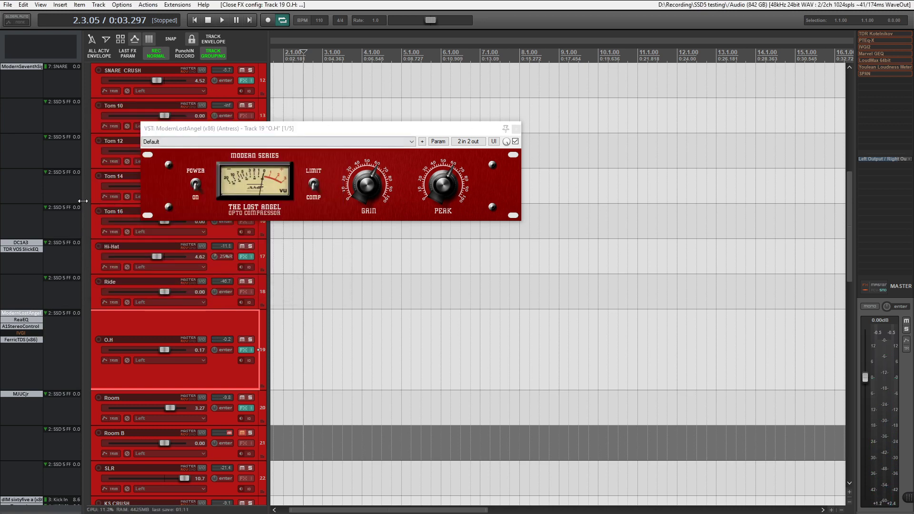
pyautogui.click(21, 326)
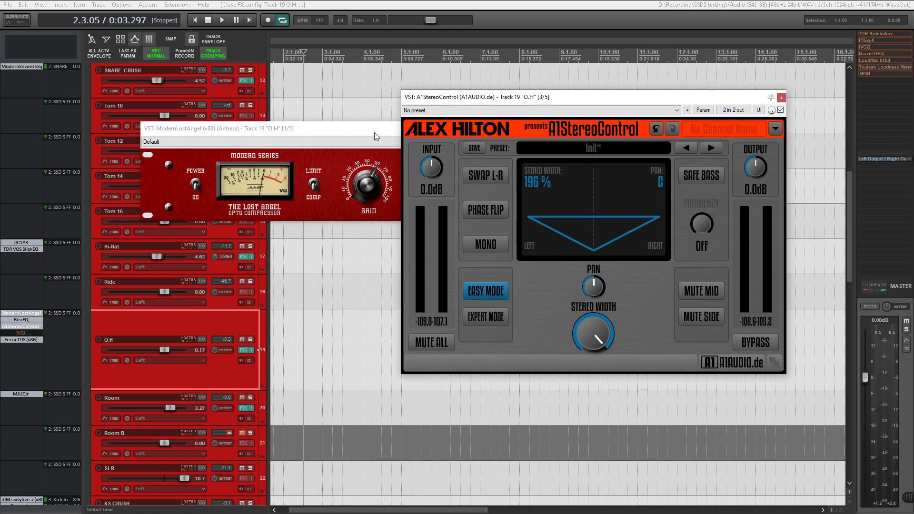
pyautogui.click(517, 129)
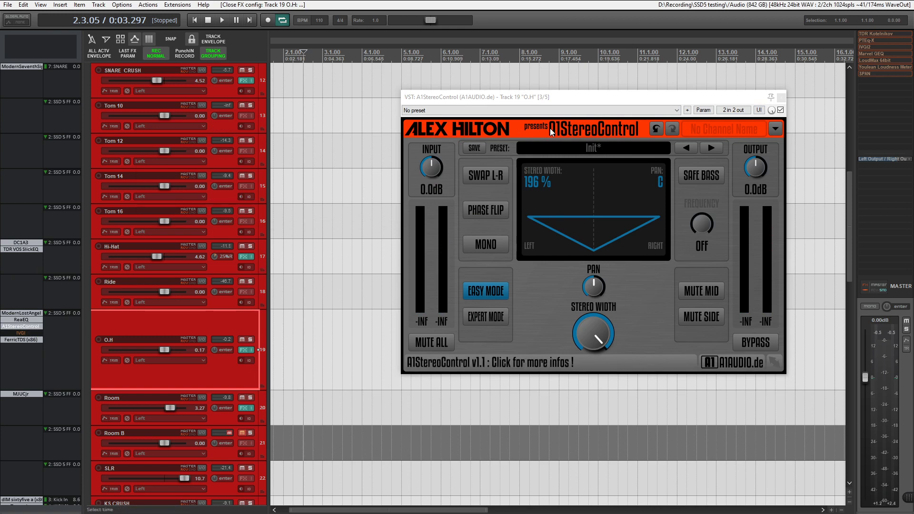
pyautogui.moveTo(587, 99); pyautogui.dragTo(366, 90)
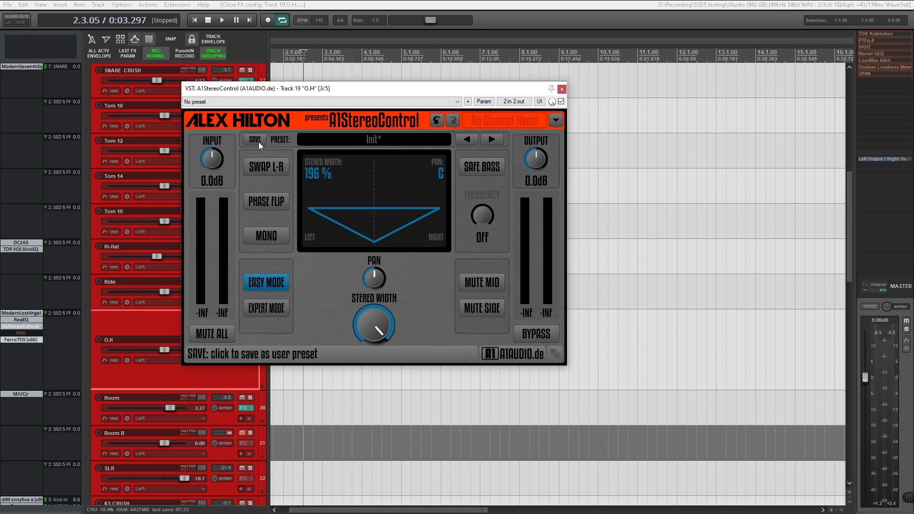
pyautogui.moveTo(314, 89); pyautogui.dragTo(394, 66)
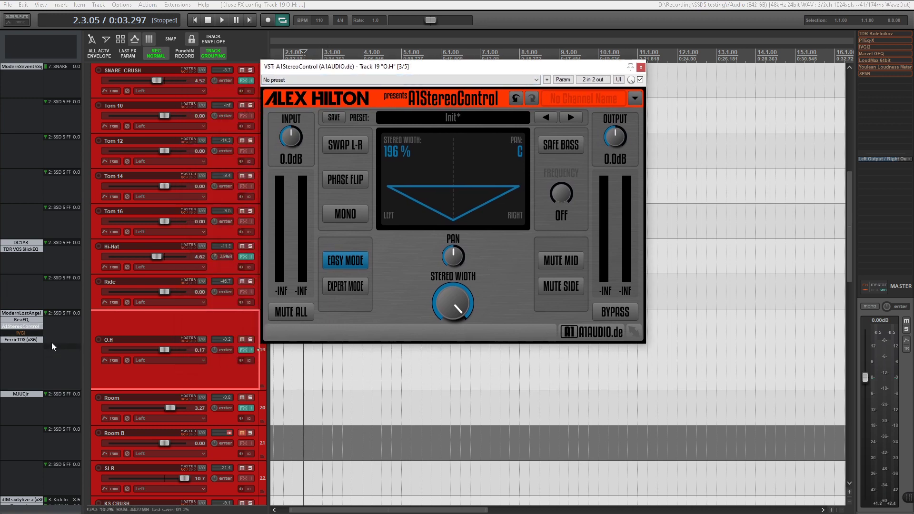
# - Open FerricTDS on the O.H track, play it soloed while comparing A1StereoControl and FerricTDS bypassed and active, then unsolo and close both plugins
pyautogui.click(37, 341)
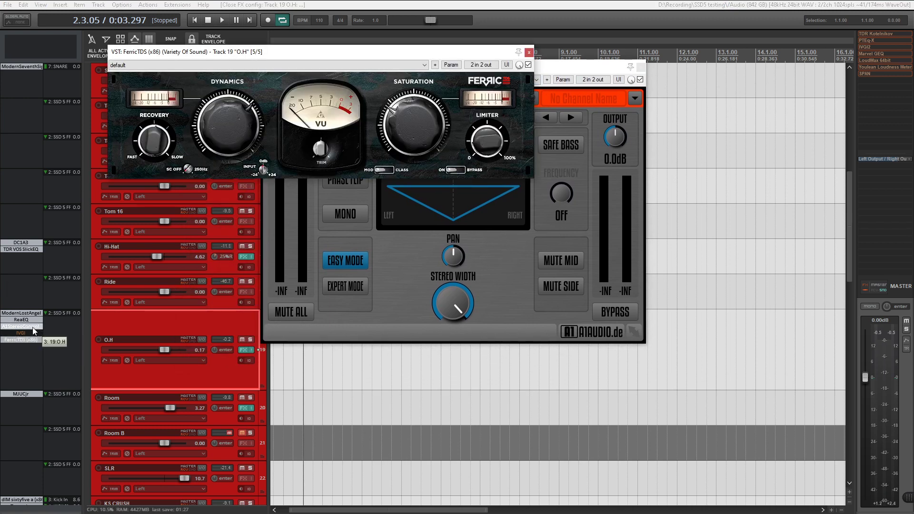
pyautogui.press('space')
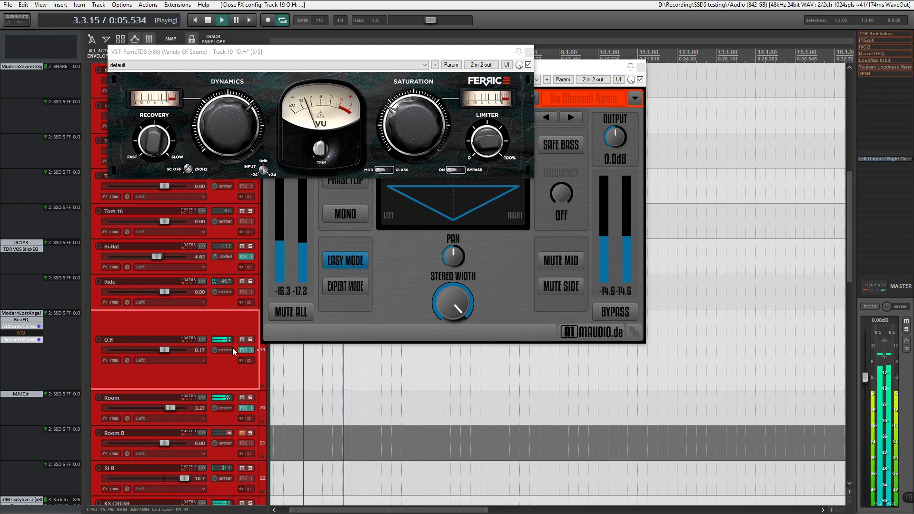
pyautogui.click(248, 341)
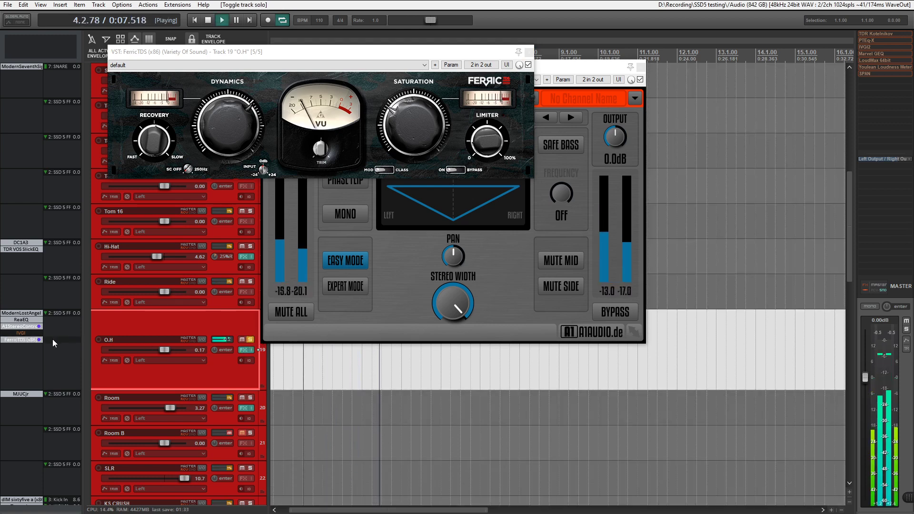
pyautogui.keyDown('shift'); pyautogui.click(23, 340); pyautogui.keyUp('shift')
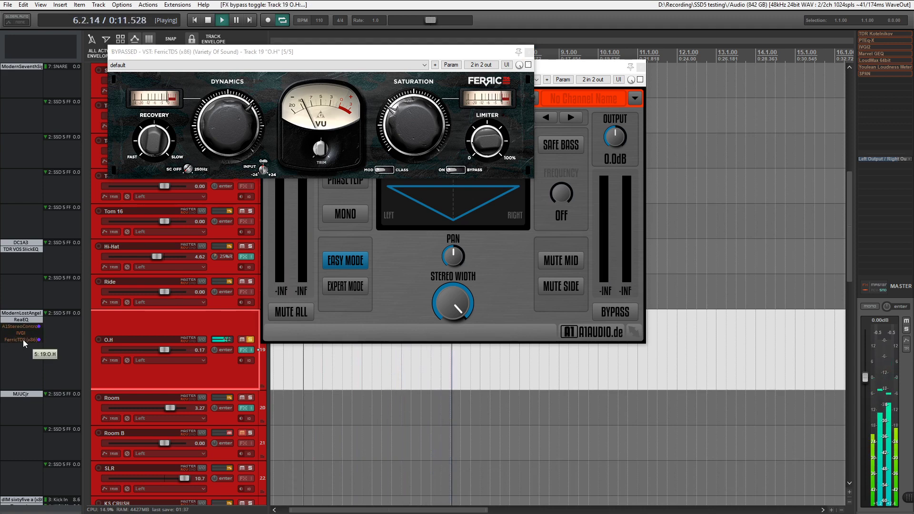
pyautogui.keyDown('shift'); pyautogui.click(23, 340); pyautogui.keyUp('shift')
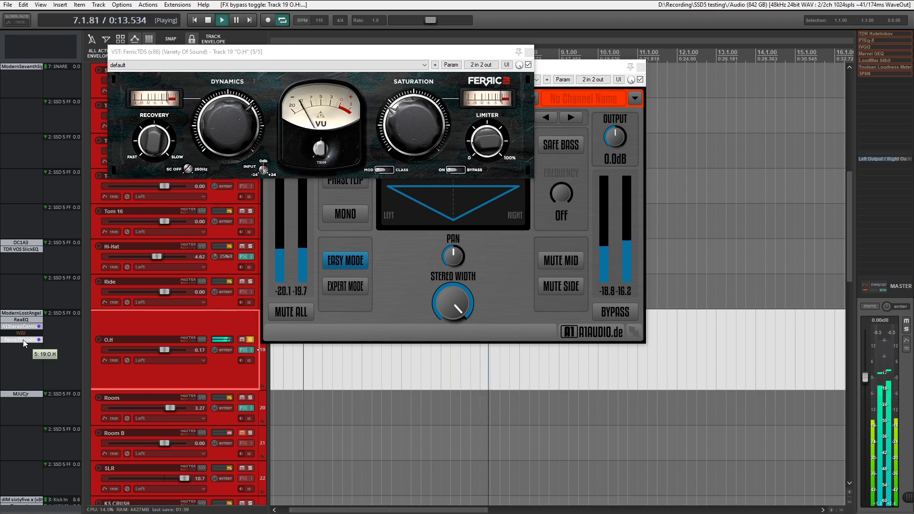
pyautogui.press('space')
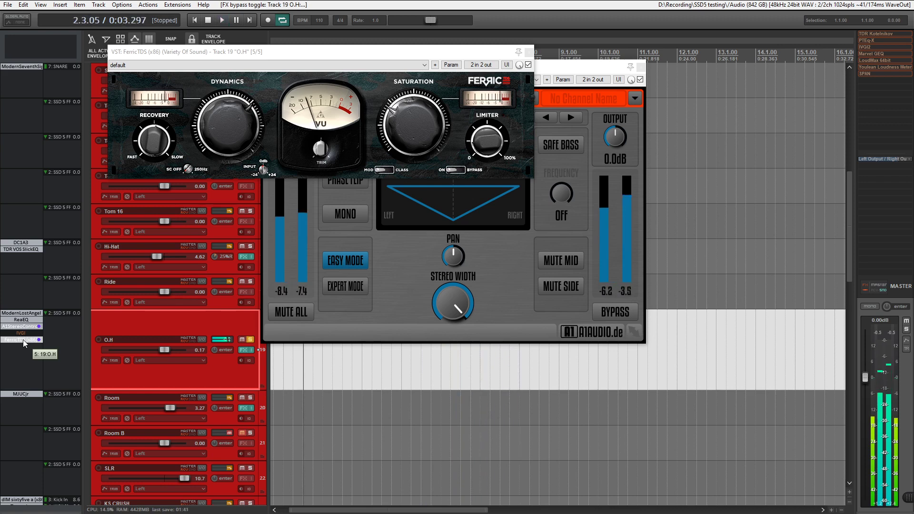
pyautogui.click(249, 339)
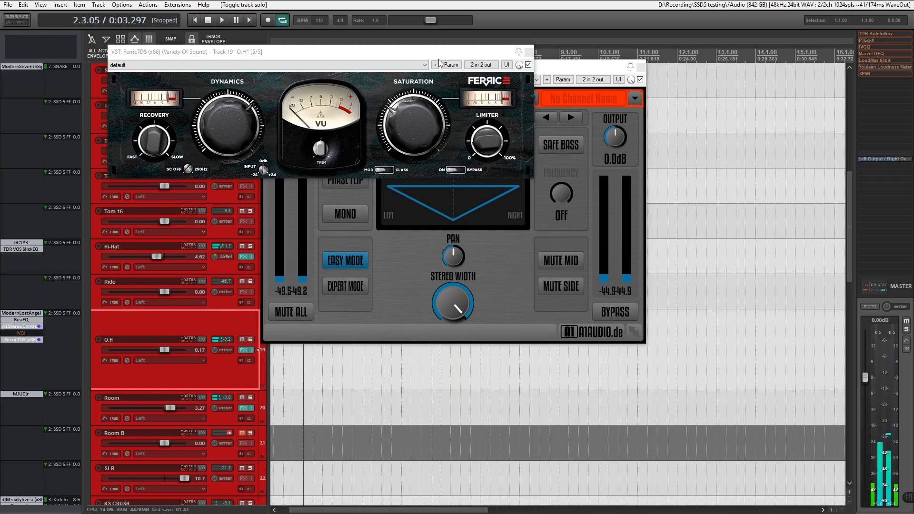
pyautogui.click(530, 52)
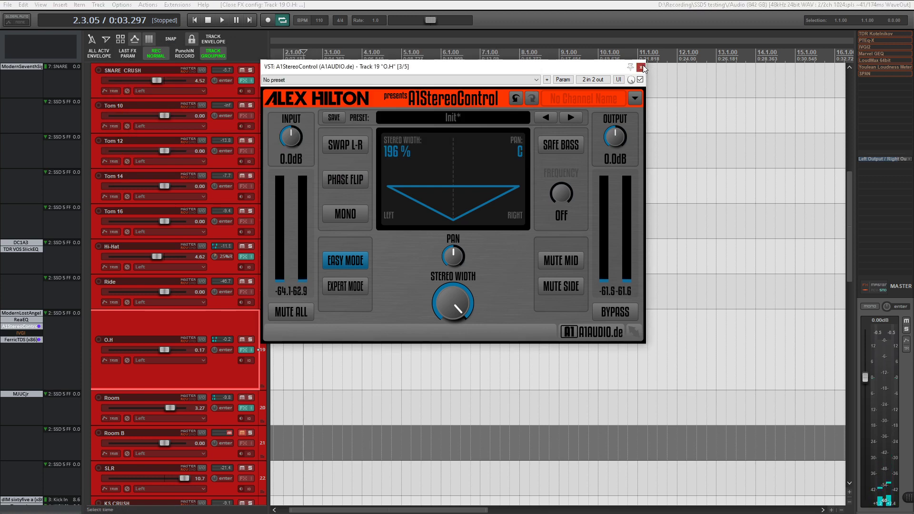
pyautogui.click(641, 67)
# - Open MJUCjr on the Room track, inspect its compression settings, and close it
pyautogui.scroll(-3, 145, 285)
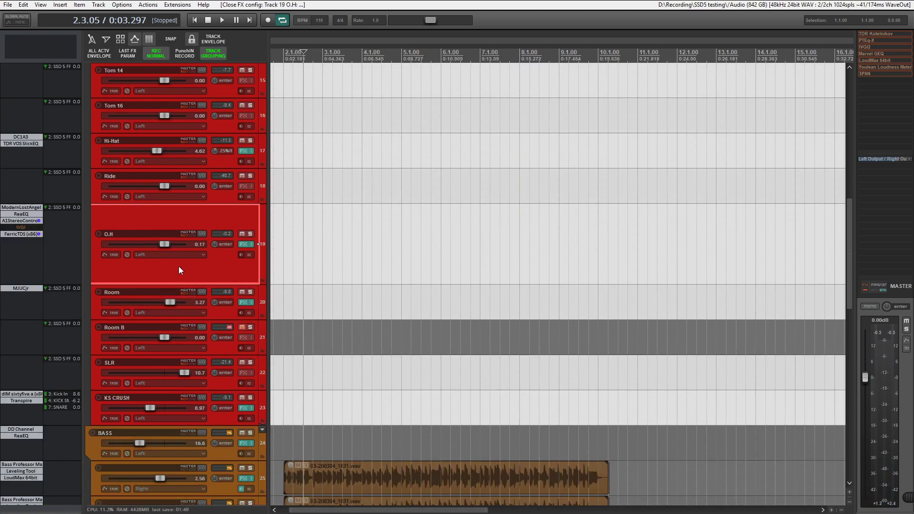
pyautogui.scroll(-1, 167, 268)
pyautogui.click(23, 254)
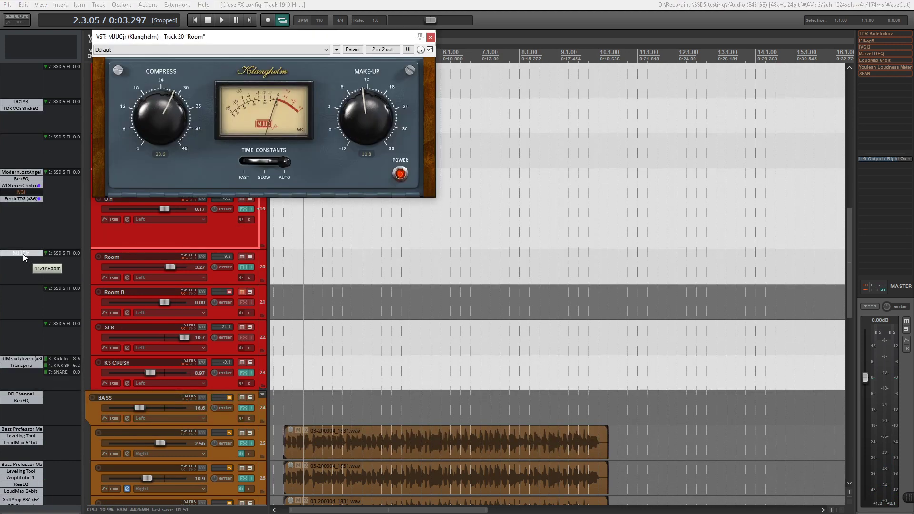
pyautogui.click(430, 37)
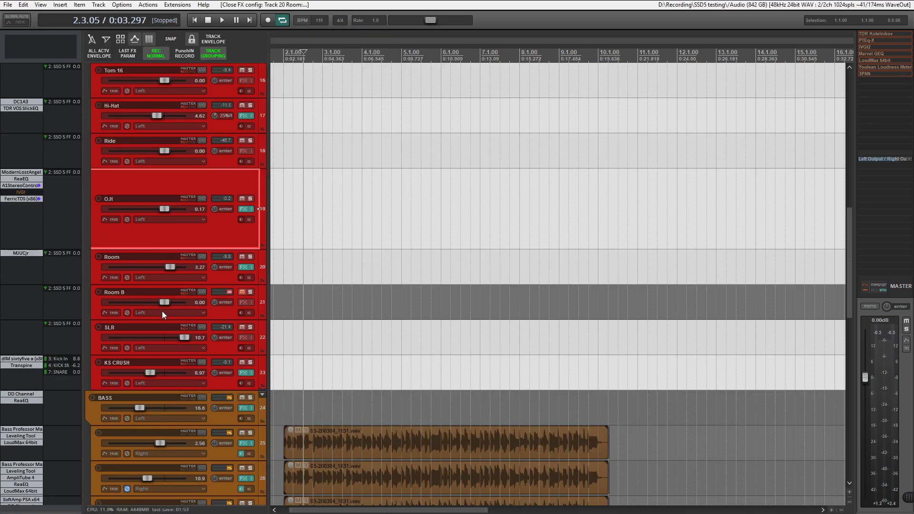
# - Open dlM sixtyfive on the KS CRUSH track and play the track soloed, comparing the compressor bypassed and active
pyautogui.click(139, 364)
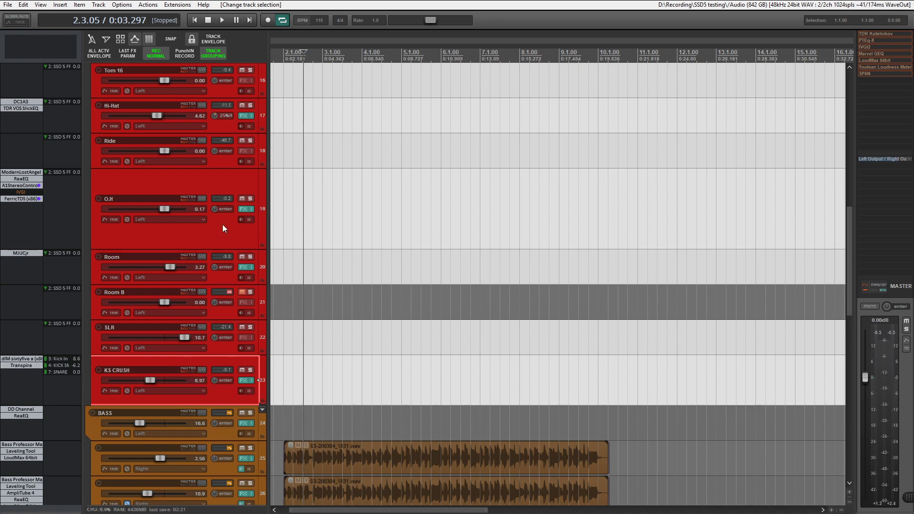
pyautogui.click(20, 360)
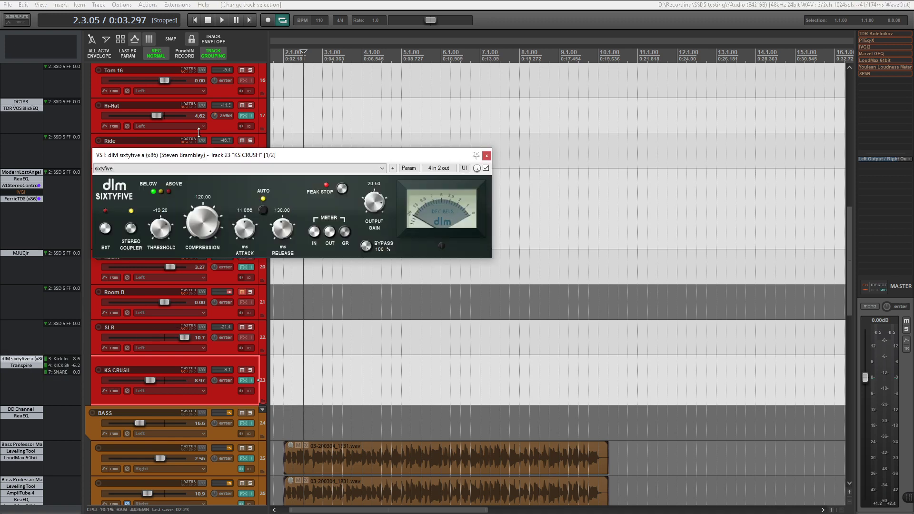
pyautogui.click(250, 371)
pyautogui.press('space')
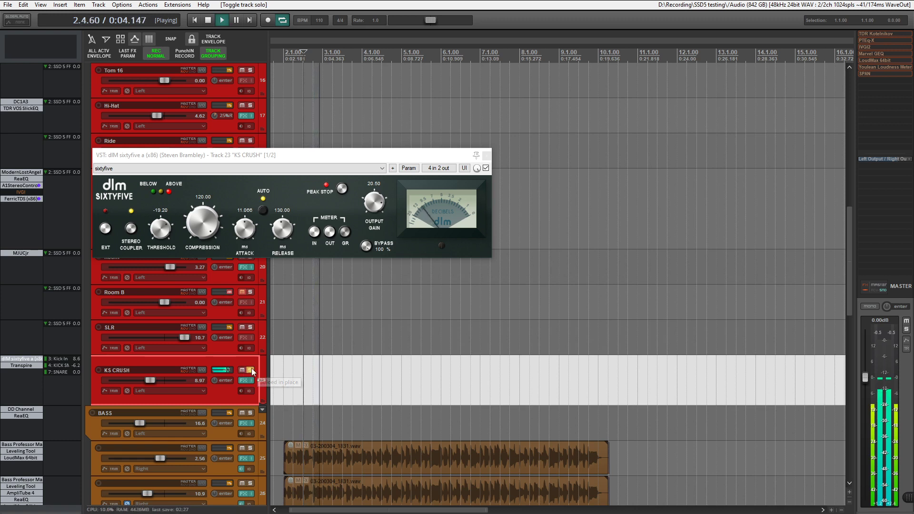
pyautogui.keyDown('ctrl'); pyautogui.click(37, 360); pyautogui.keyUp('ctrl')
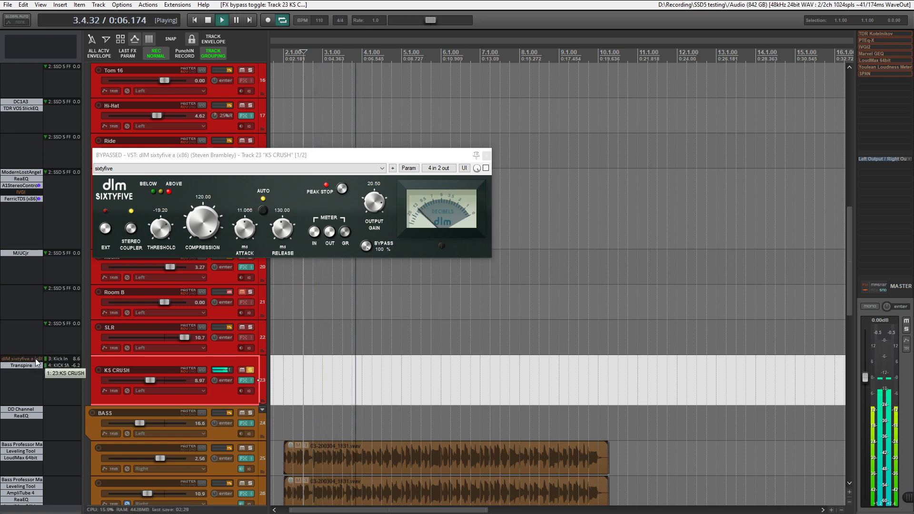
pyautogui.keyDown('ctrl'); pyautogui.click(35, 360); pyautogui.keyUp('ctrl')
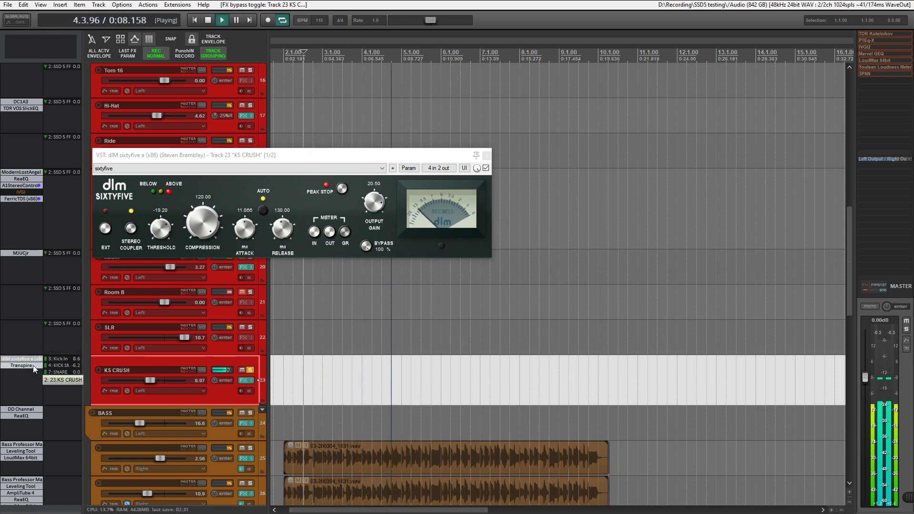
pyautogui.press('space')
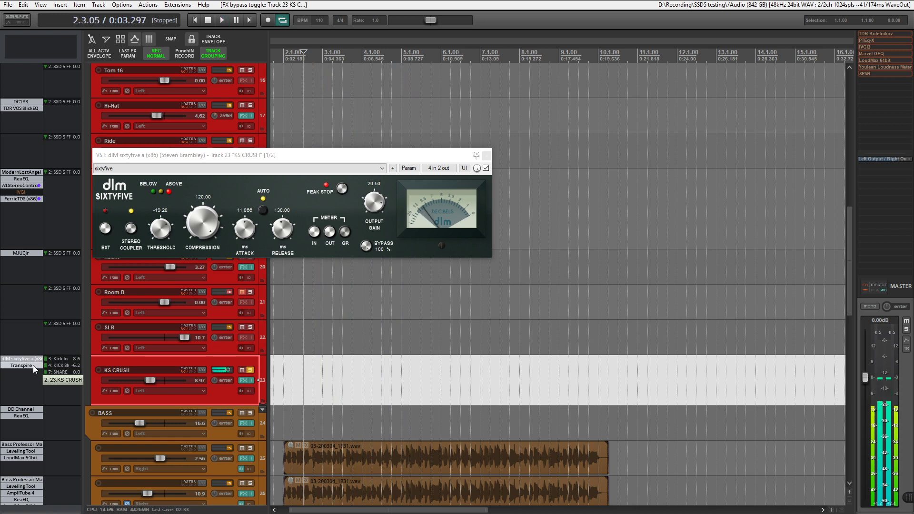
# - Inspect the Transpire settings on the KS CRUSH track, close both of its plugins, and unsolo the track
pyautogui.click(33, 365)
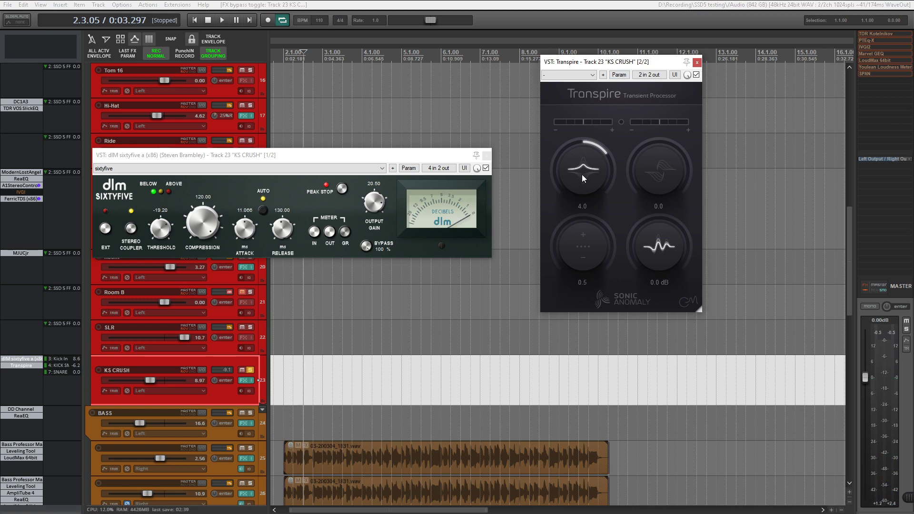
pyautogui.click(698, 63)
pyautogui.click(486, 156)
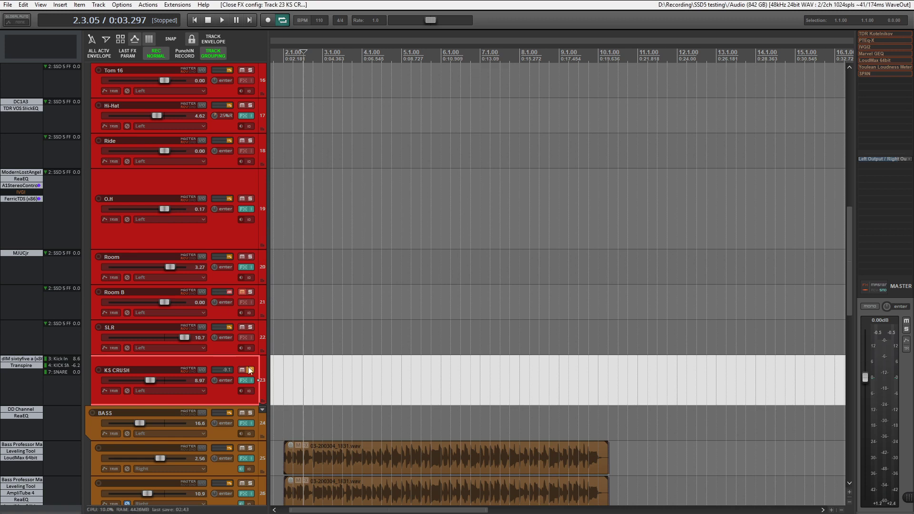
pyautogui.click(249, 370)
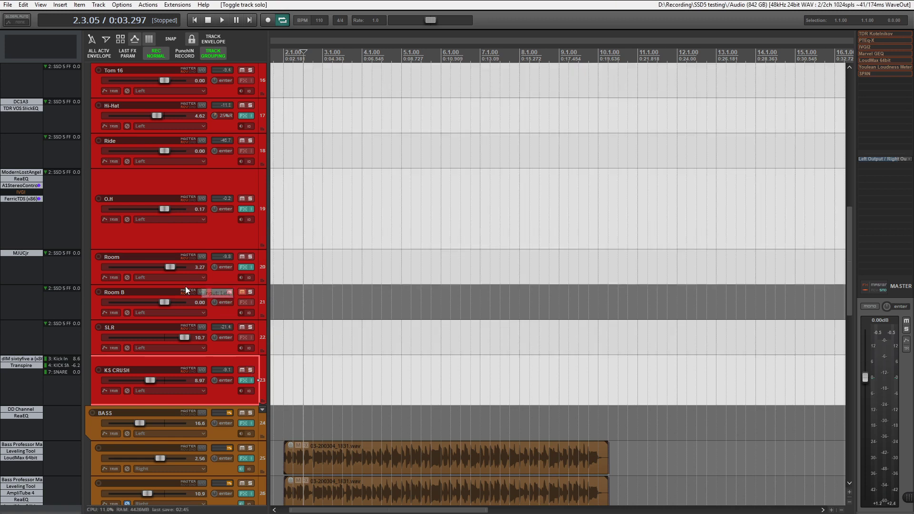
# - Audition the Group Drums SSD 5 folder, playing it soloed from bar 2, and unsolo it
pyautogui.scroll(10, 185, 286)
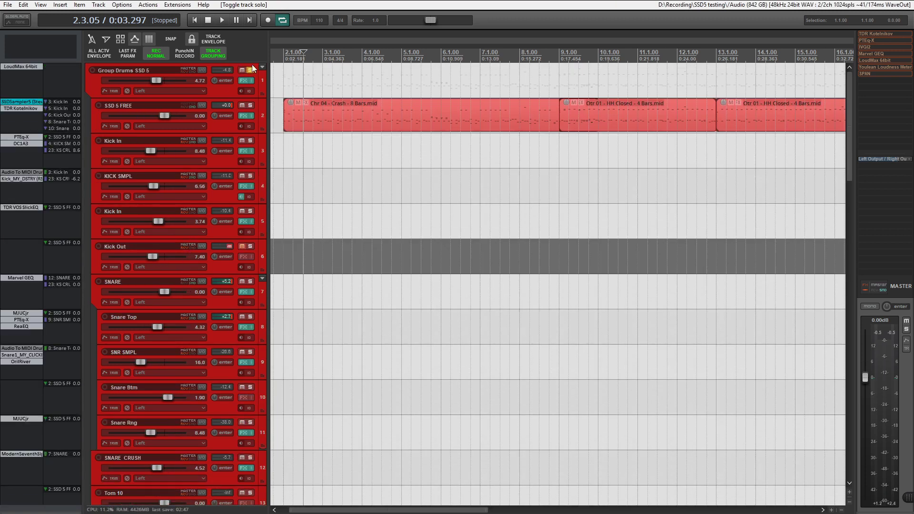
pyautogui.press('space')
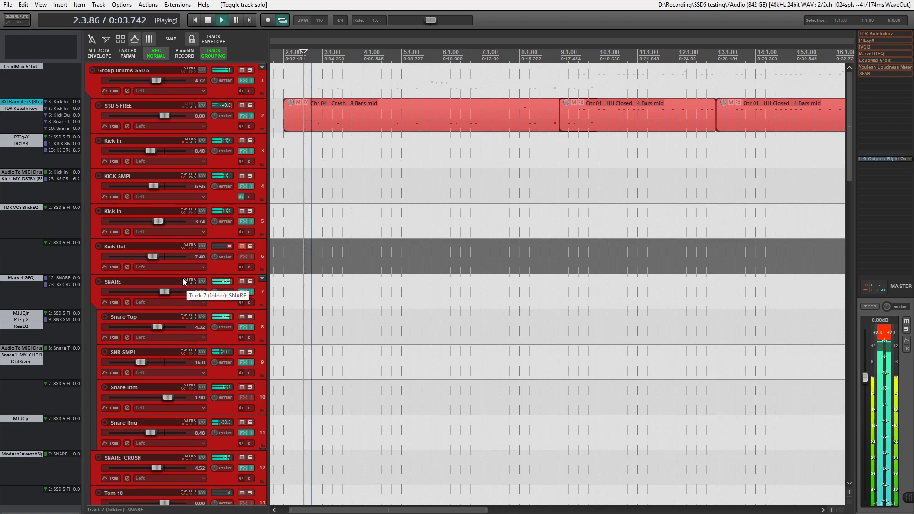
pyautogui.press('space')
pyautogui.click(251, 69)
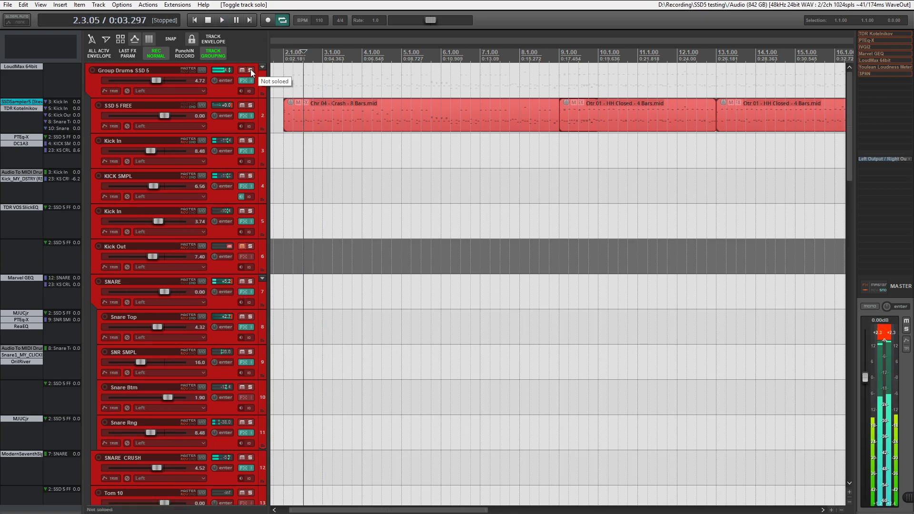
pyautogui.click(285, 84)
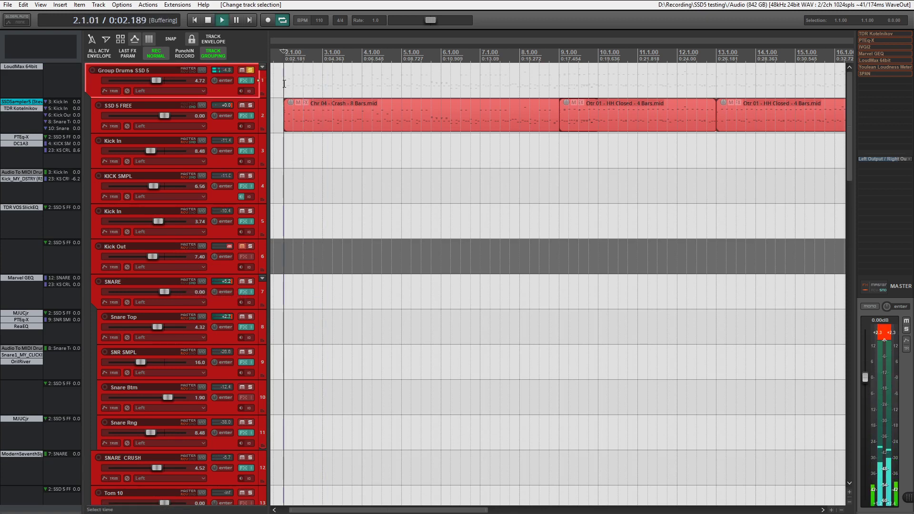
pyautogui.press('space')
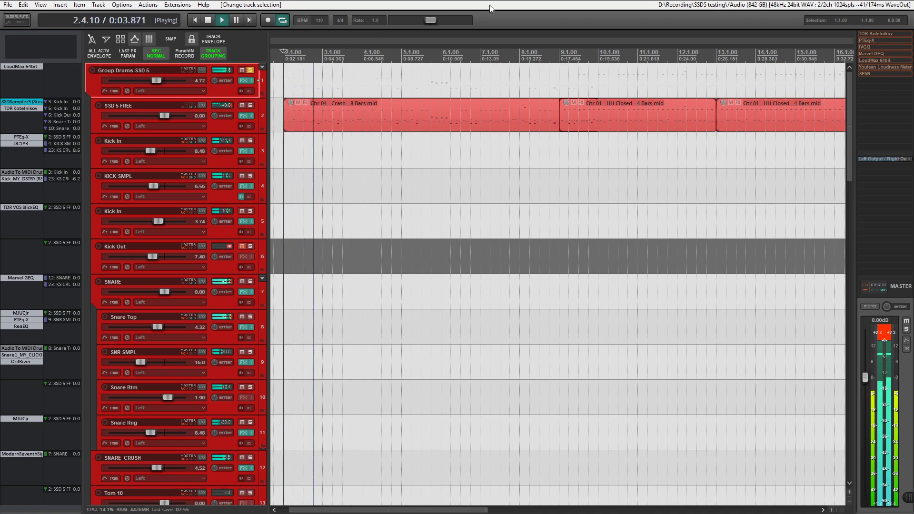
pyautogui.click(250, 71)
pyautogui.press('space')
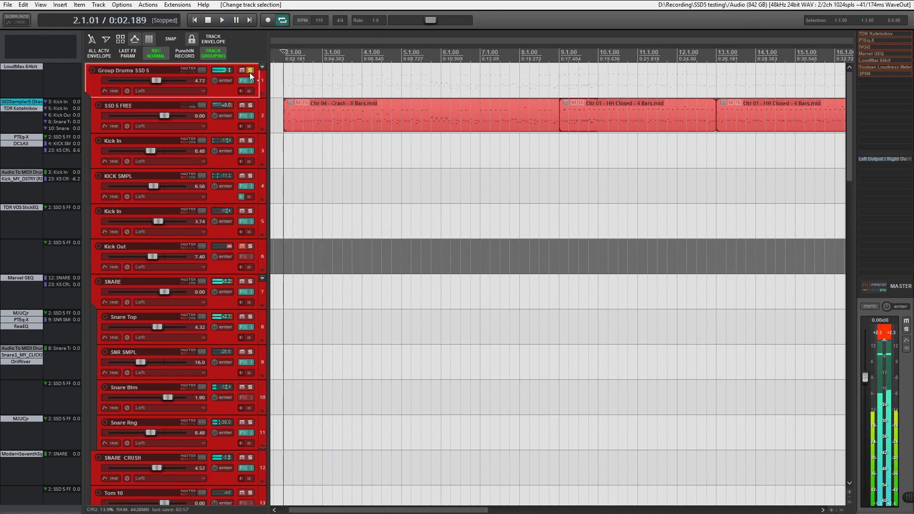
# - Bypass the effects on the BASS folder and its three child tracks, and mute child tracks 26 and 27
pyautogui.scroll(-1, 185, 259)
pyautogui.scroll(-15, 174, 267)
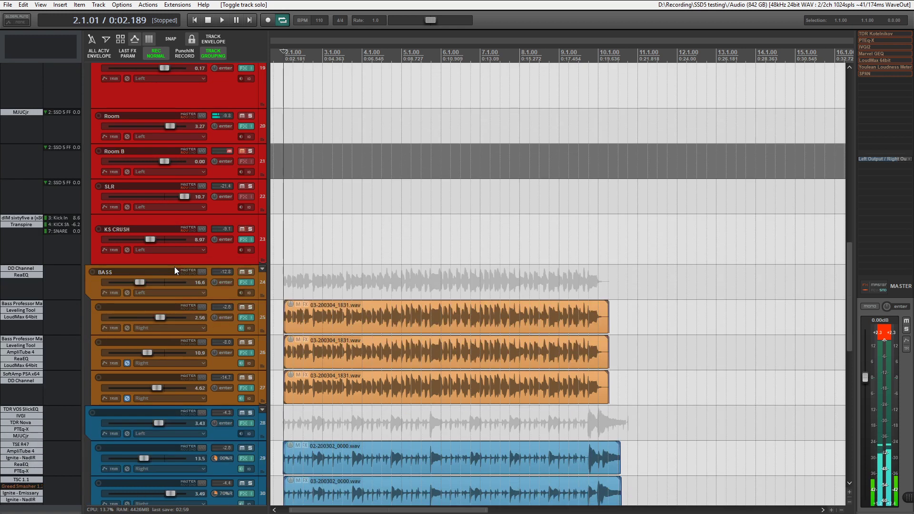
pyautogui.scroll(-1, 175, 266)
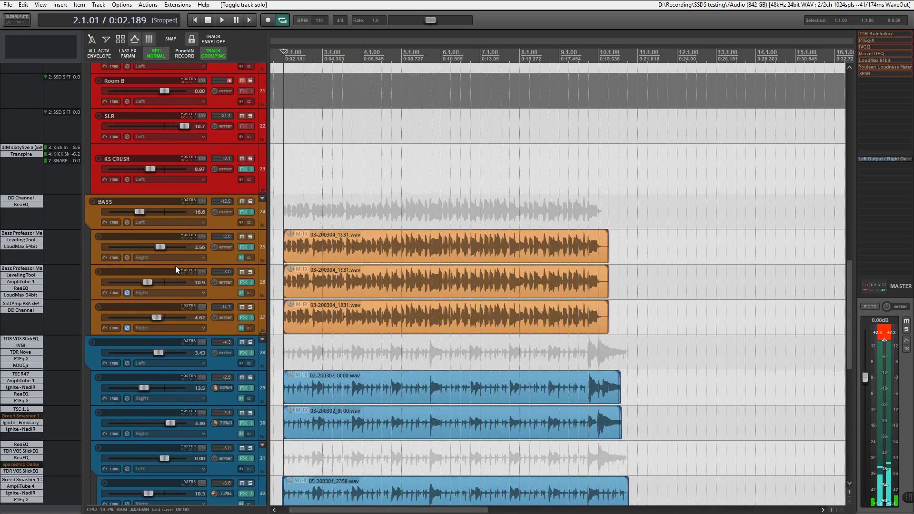
pyautogui.click(262, 210)
pyautogui.keyDown('shift'); pyautogui.click(265, 313); pyautogui.keyUp('shift')
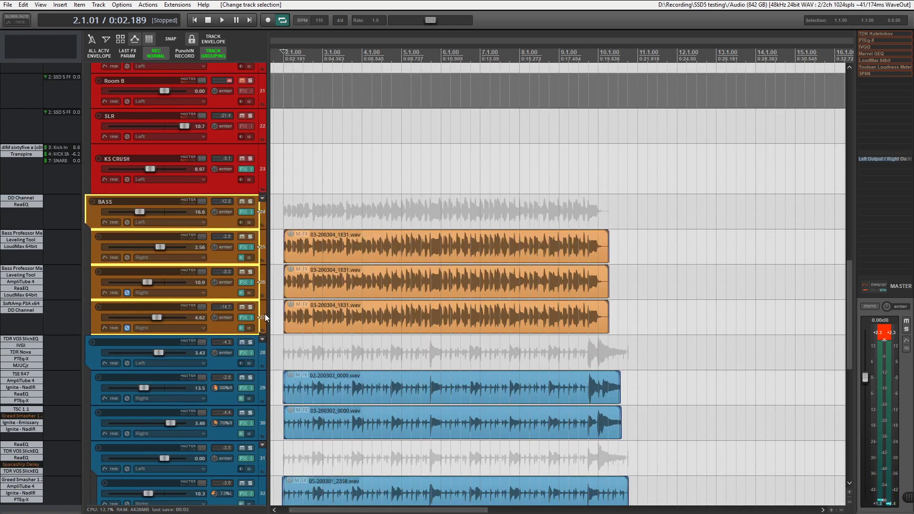
pyautogui.click(251, 213)
pyautogui.click(262, 216)
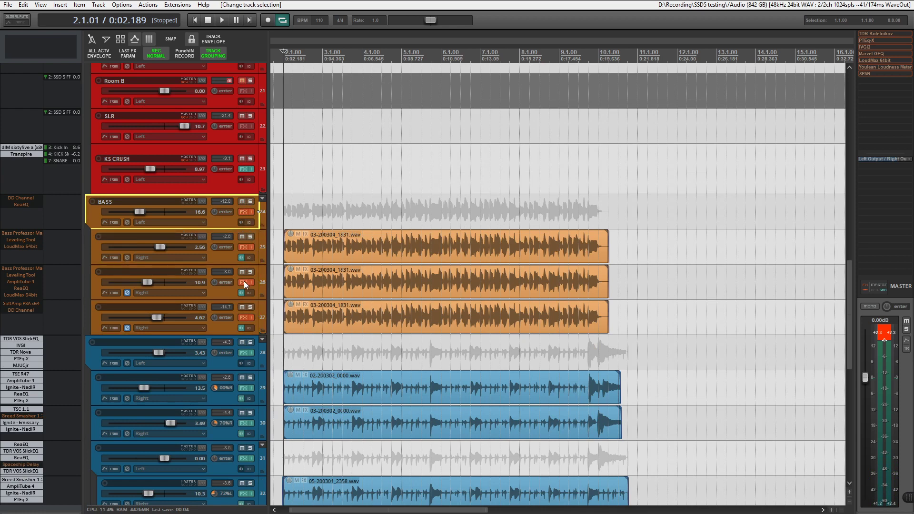
pyautogui.moveTo(244, 273); pyautogui.dragTo(242, 305)
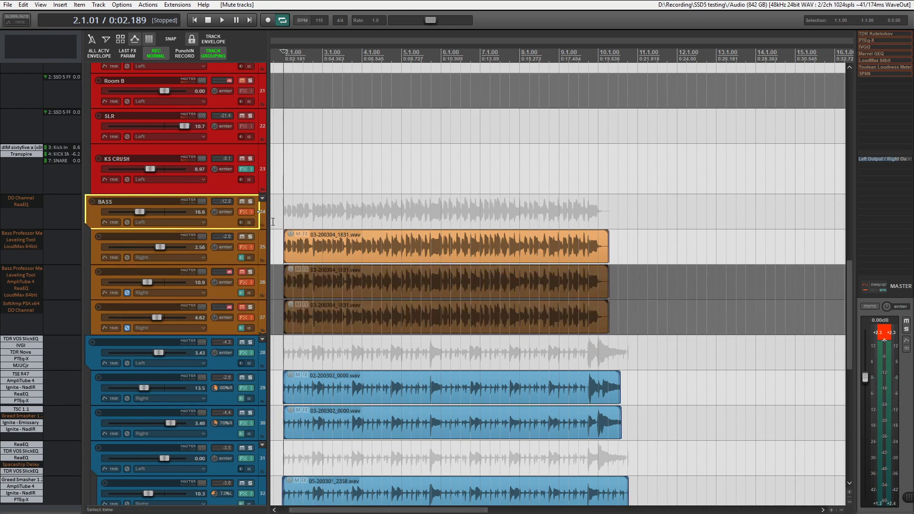
pyautogui.click(265, 247)
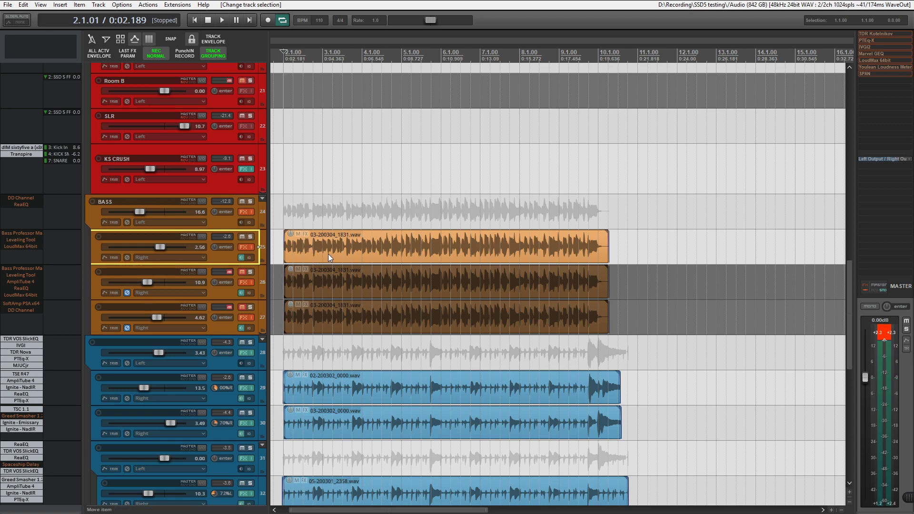
# - Play the unprocessed bass from just before bar 2, first in the full mix and again with the BASS folder soloed
pyautogui.scroll(2, 316, 260)
pyautogui.scroll(3, 335, 275)
pyautogui.click(344, 244)
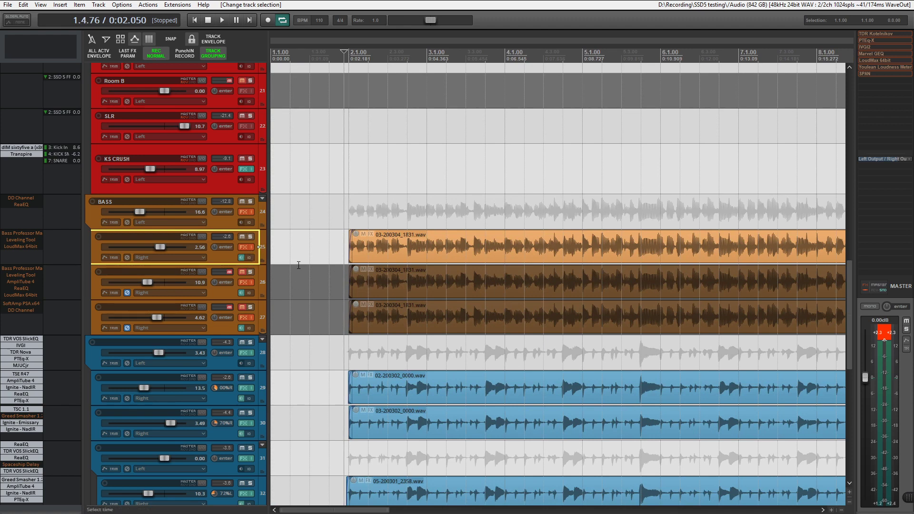
pyautogui.press('space')
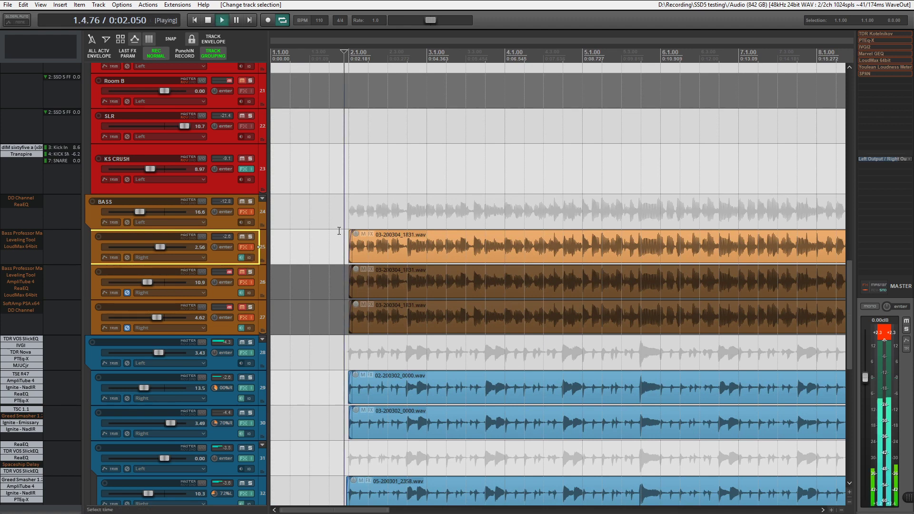
pyautogui.press('space')
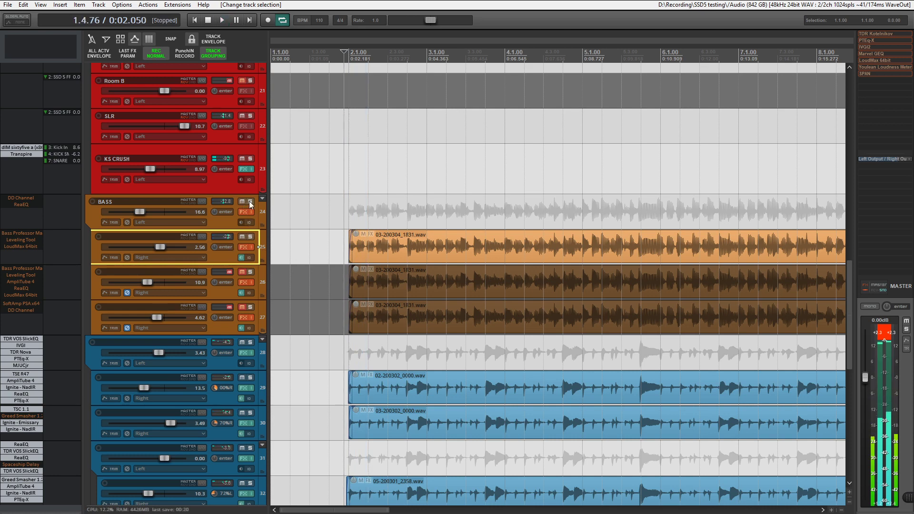
pyautogui.click(250, 201)
pyautogui.press('space')
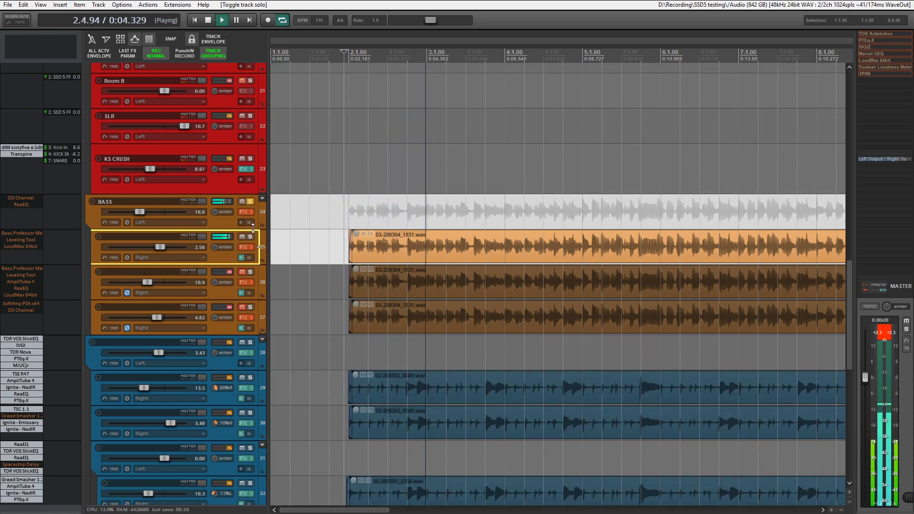
pyautogui.press('space')
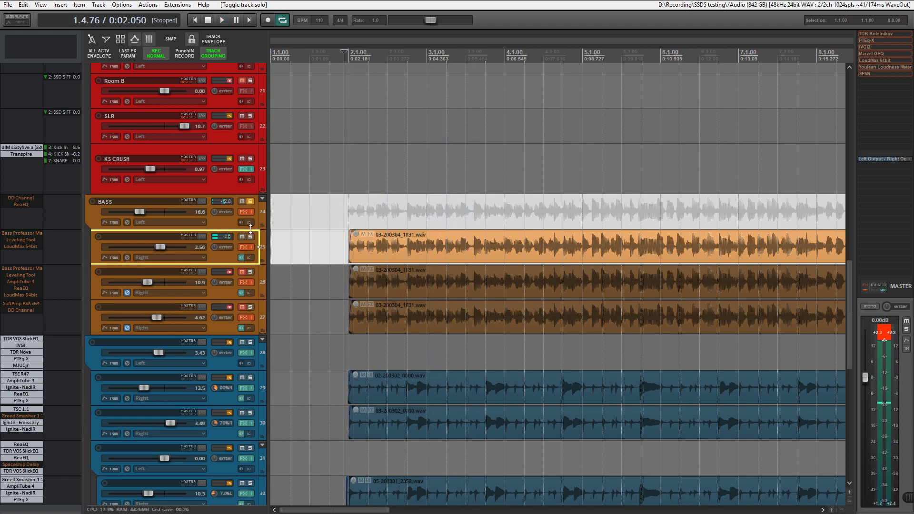
# - Re-enable the effects on bass track 25 and open Bass Professor Mark II to inspect its band settings
pyautogui.click(252, 247)
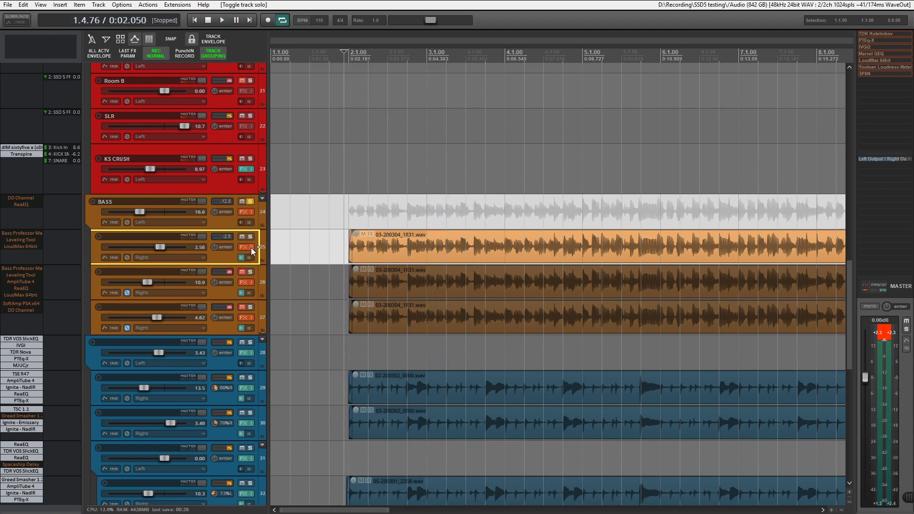
pyautogui.click(21, 234)
pyautogui.moveTo(307, 151); pyautogui.dragTo(280, 111)
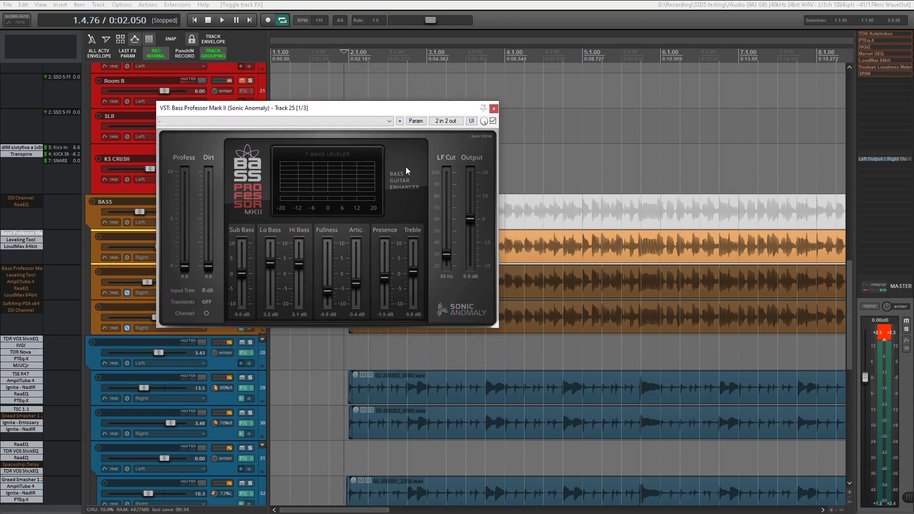
pyautogui.moveTo(350, 110); pyautogui.dragTo(488, 65)
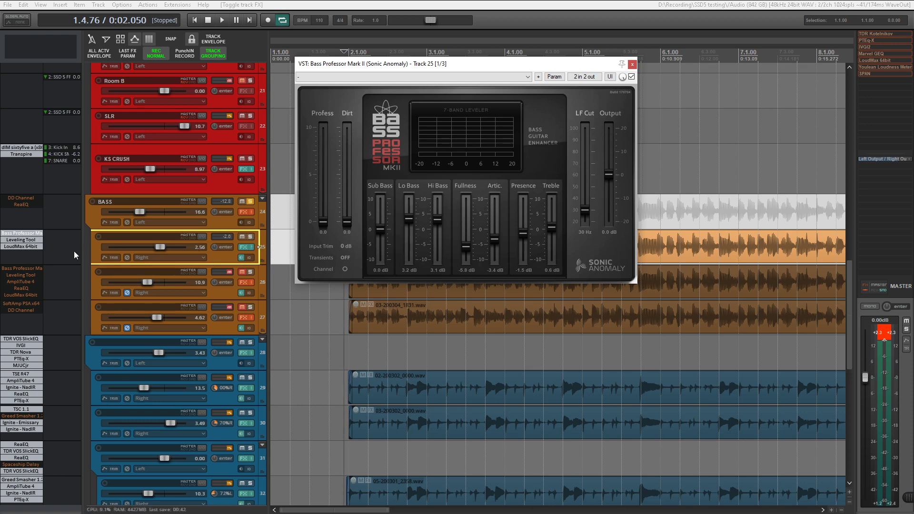
# - Bypass Leveling Tool and LoudMax on track 25, and play the bass comparing Bass Professor Mark II bypassed and active
pyautogui.keyDown('shift'); pyautogui.click(34, 247); pyautogui.keyUp('shift')
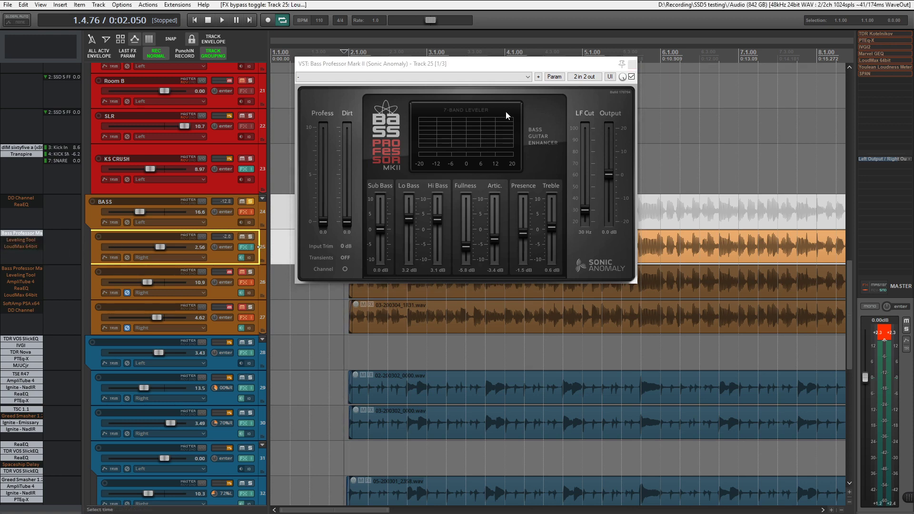
pyautogui.press('space')
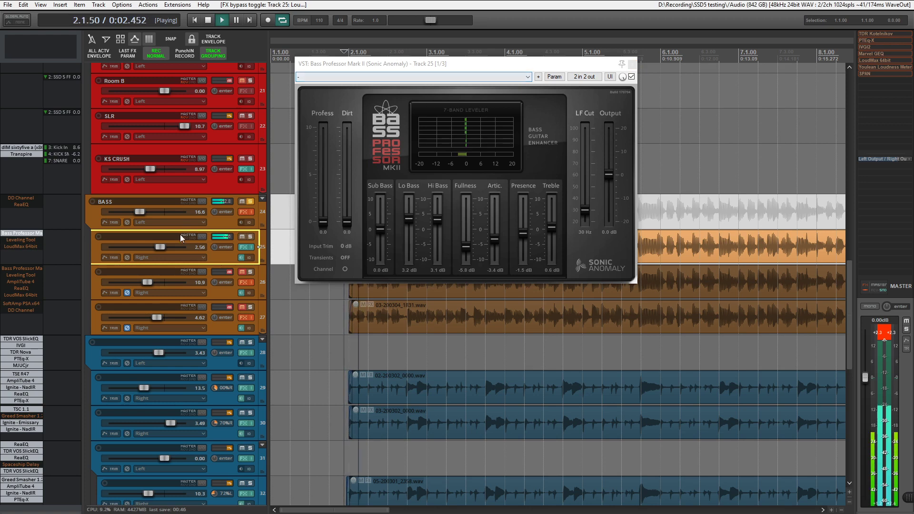
pyautogui.keyDown('shift'); pyautogui.click(22, 234); pyautogui.keyUp('shift')
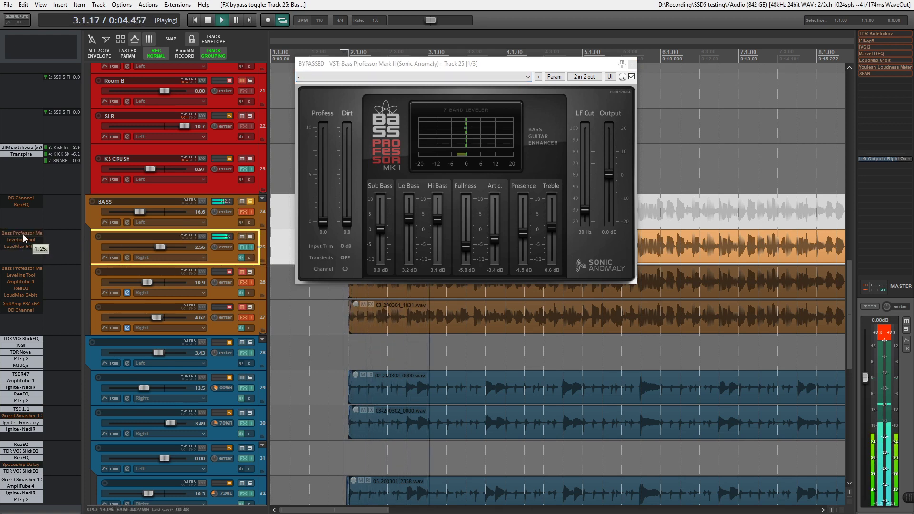
pyautogui.keyDown('shift'); pyautogui.click(23, 235); pyautogui.keyUp('shift')
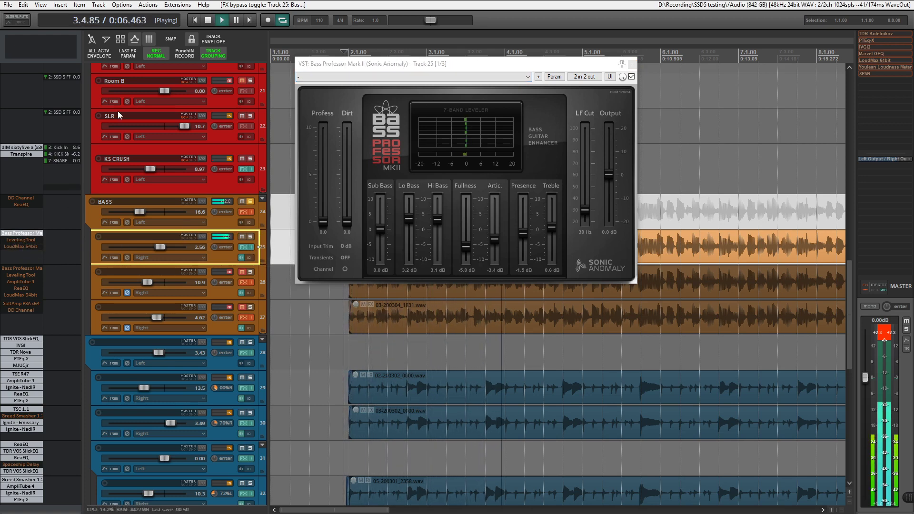
pyautogui.press('space')
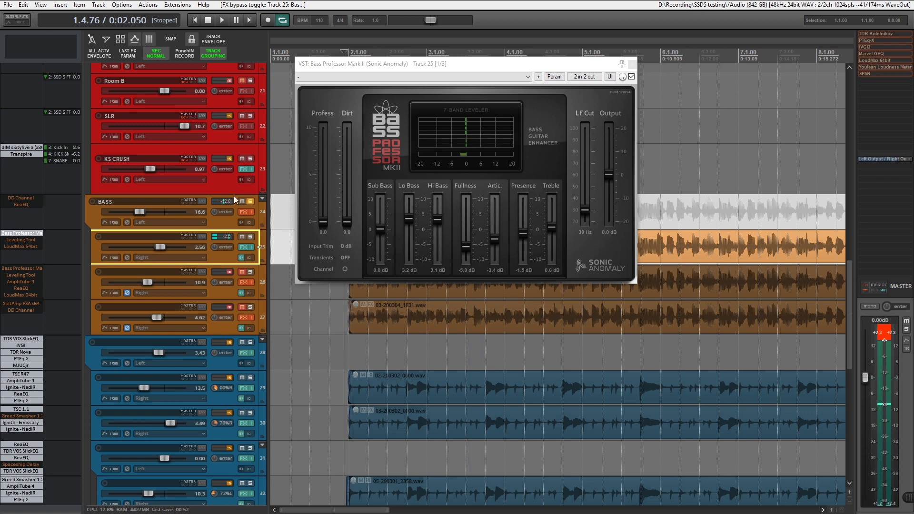
# - Reactivate Leveling Tool on track 25 and open it to view its compression settings
pyautogui.keyDown('shift'); pyautogui.click(21, 240); pyautogui.keyUp('shift')
pyautogui.keyDown('shift'); pyautogui.click(21, 240); pyautogui.keyUp('shift')
pyautogui.click(21, 240)
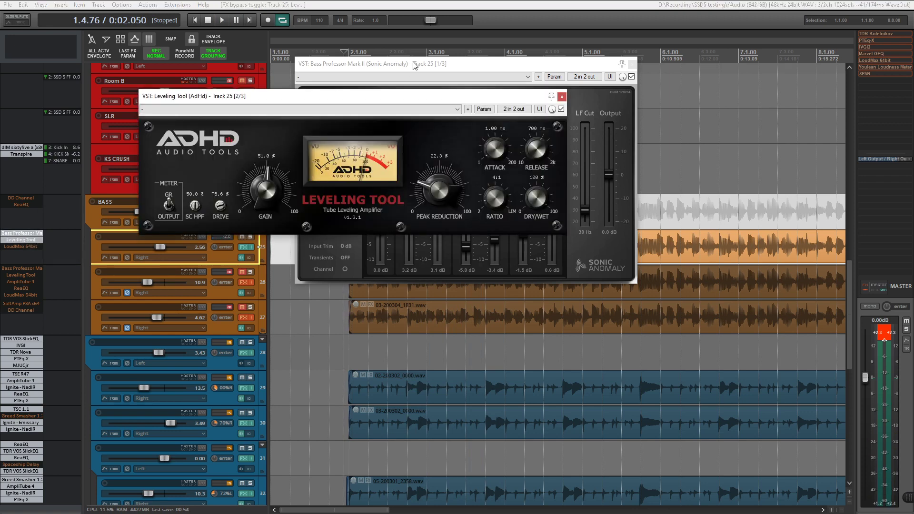
# - Review Leveling Tool's compression controls on track 25, and close it together with Bass Professor Mark II
pyautogui.moveTo(360, 99); pyautogui.dragTo(393, 129)
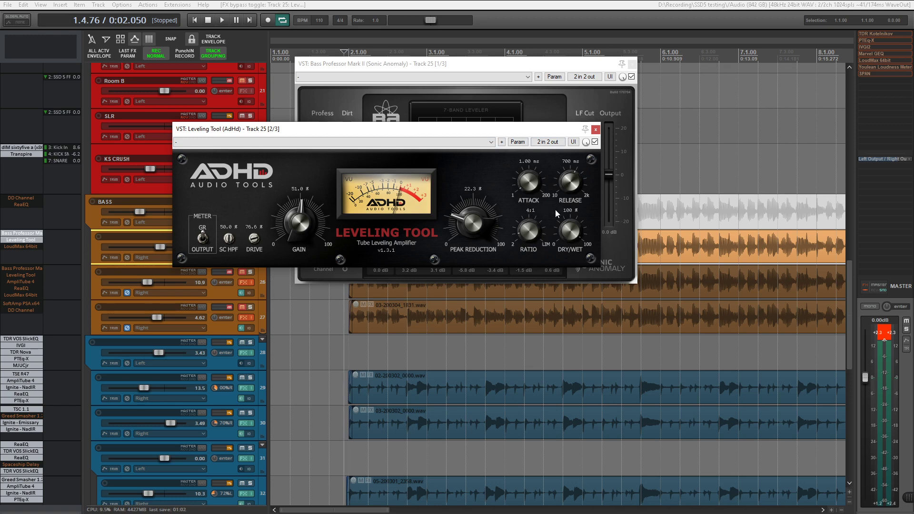
pyautogui.click(595, 130)
pyautogui.click(632, 64)
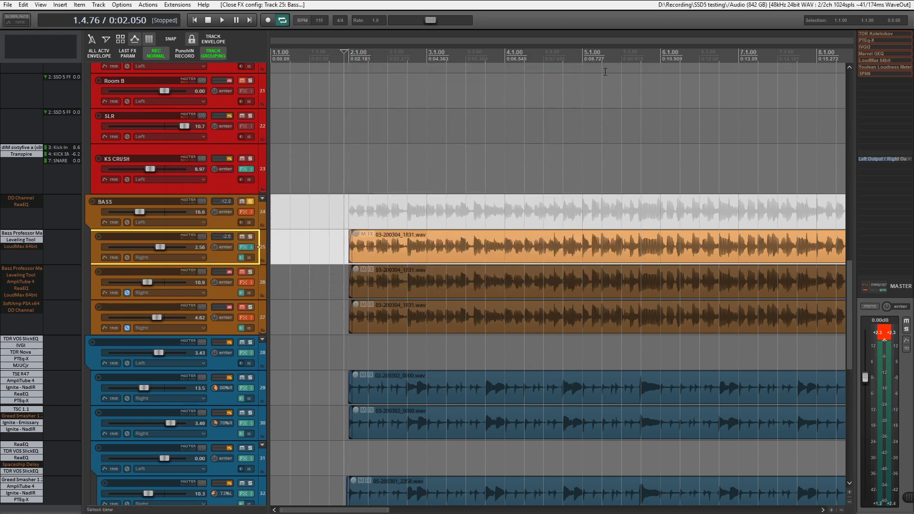
# - Reactivate LoudMax on bass track 25, and view its limiter settings before closing it
pyautogui.keyDown('shift'); pyautogui.click(24, 248); pyautogui.keyUp('shift')
pyautogui.click(24, 248)
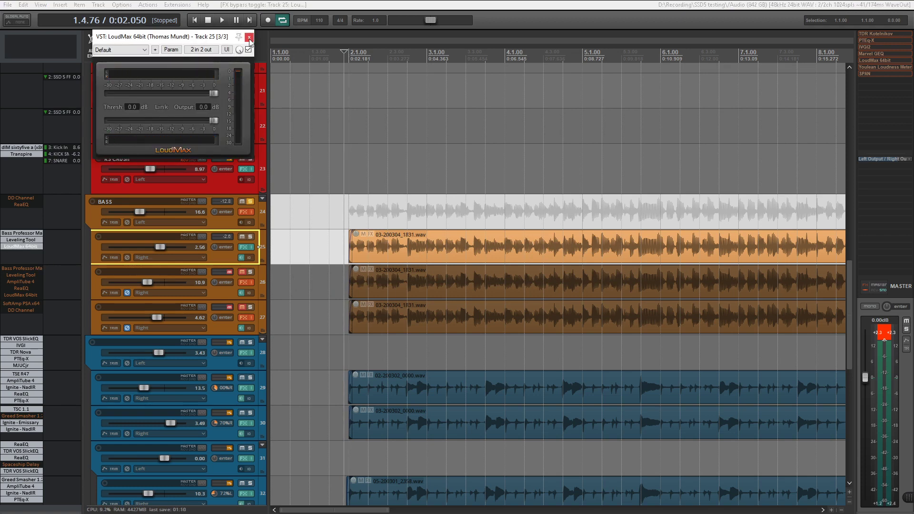
pyautogui.click(250, 39)
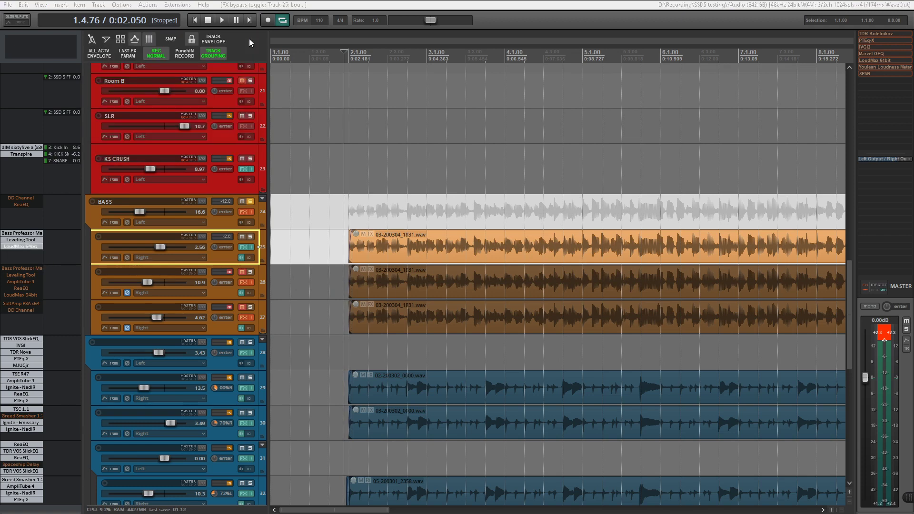
# - Mute bass track 25, and unmute and solo track 26 with its effects enabled
pyautogui.click(249, 237)
pyautogui.click(249, 272)
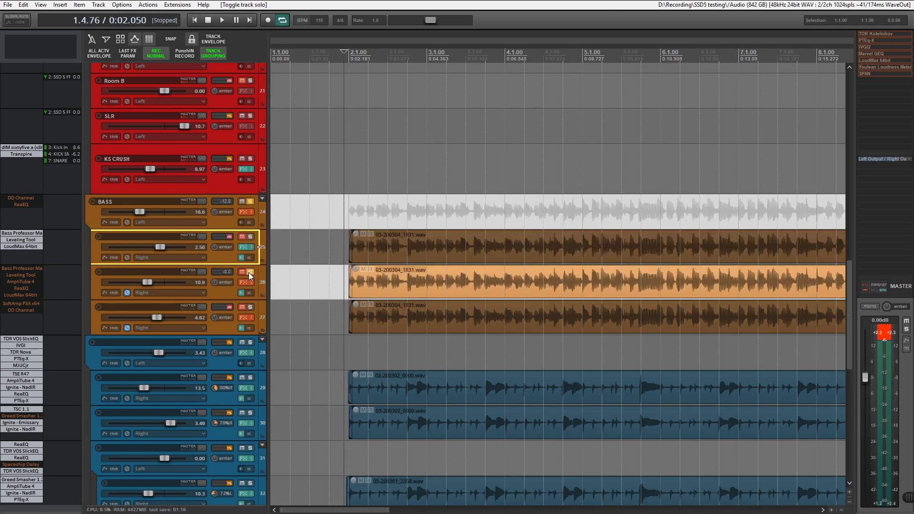
pyautogui.click(244, 271)
pyautogui.click(249, 283)
pyautogui.click(252, 283)
pyautogui.click(223, 293)
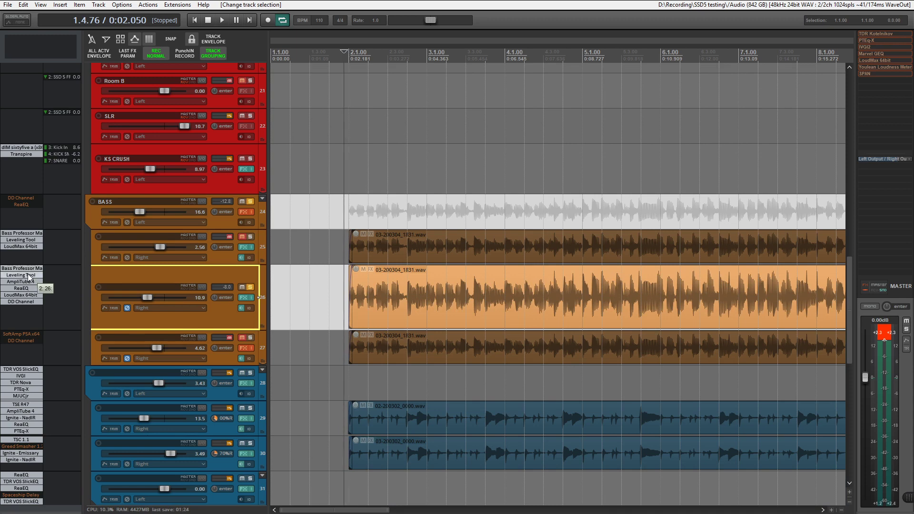
# - Inspect track 26's AmpliTube 4 amp and Stomp A pedal, along with its ReaEQ and LoudMax settings
pyautogui.click(39, 283)
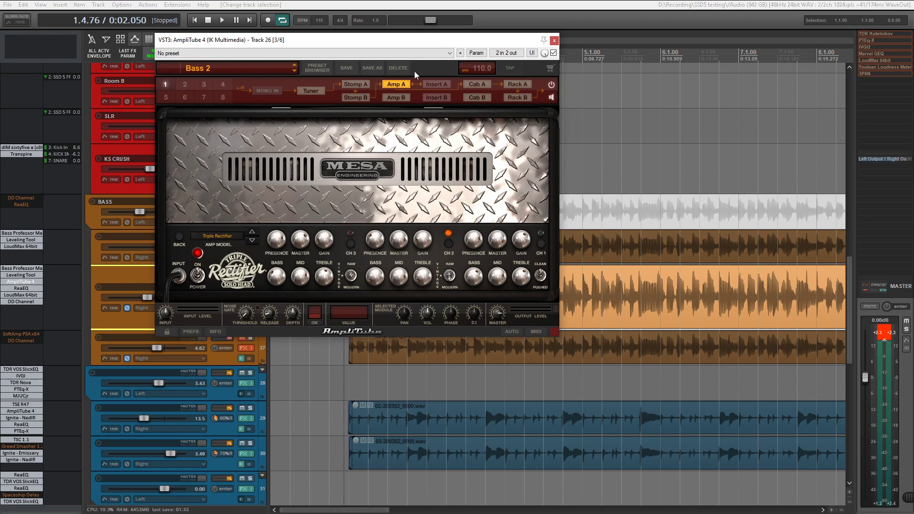
pyautogui.click(365, 85)
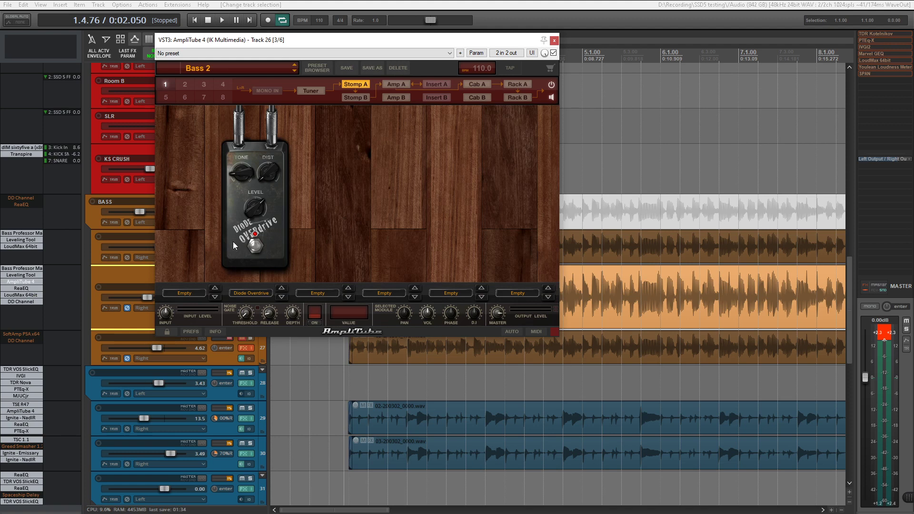
pyautogui.click(22, 288)
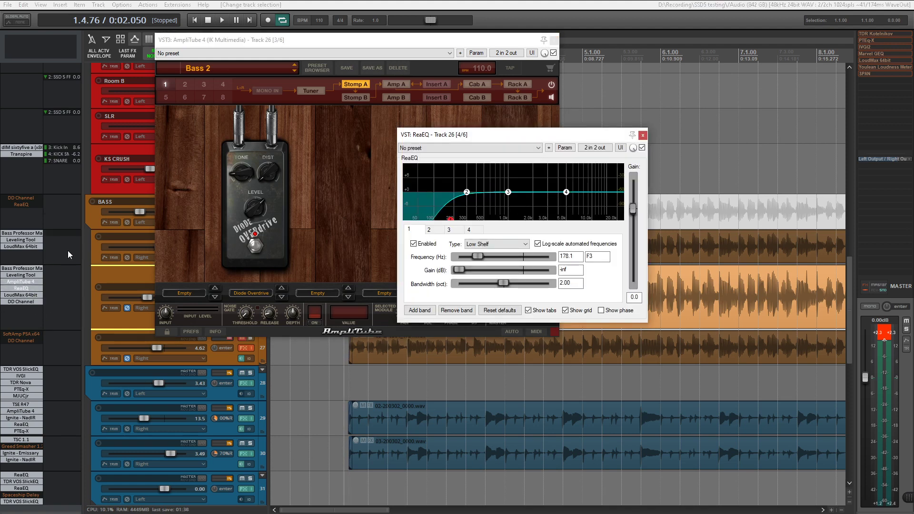
pyautogui.click(22, 295)
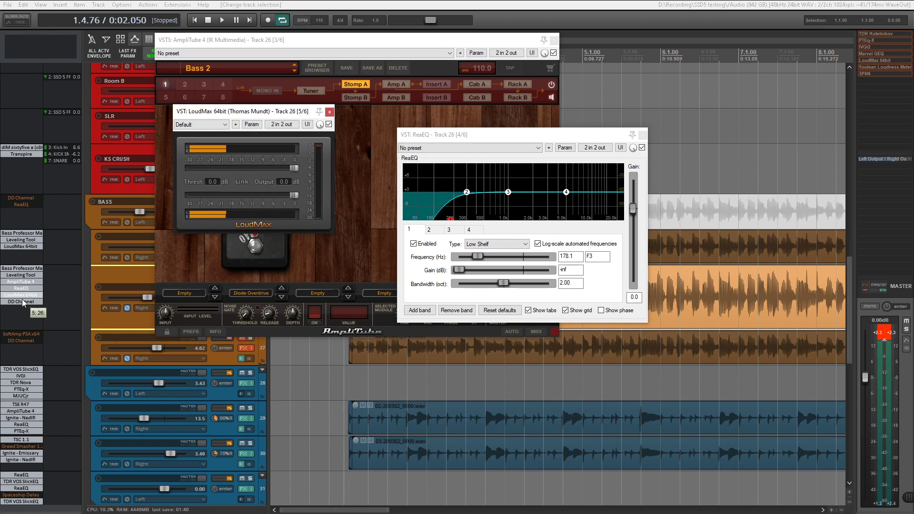
# - Examine the low-pass filter and high-mid EQ in track 26's DD Channel, and close all of the track's plugin windows
pyautogui.click(25, 303)
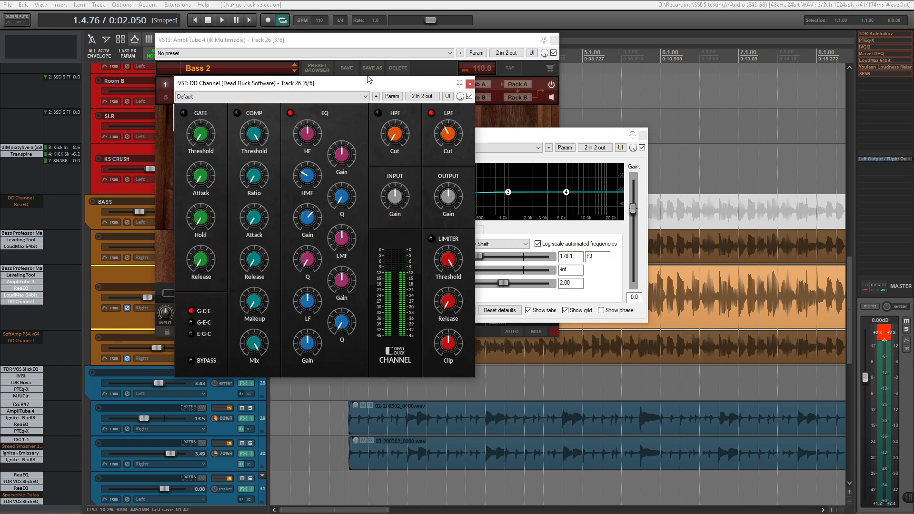
pyautogui.moveTo(369, 78); pyautogui.dragTo(296, 62)
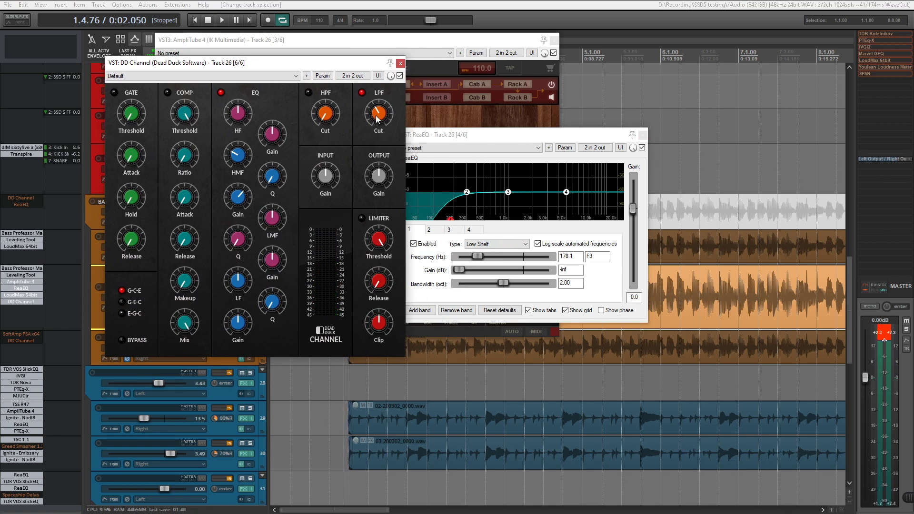
pyautogui.moveTo(377, 119)
pyautogui.moveTo(241, 202)
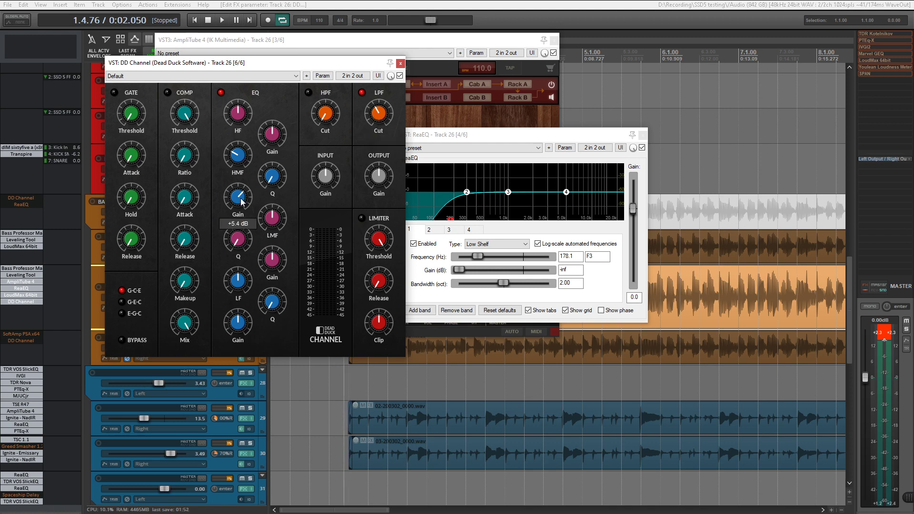
pyautogui.moveTo(239, 158)
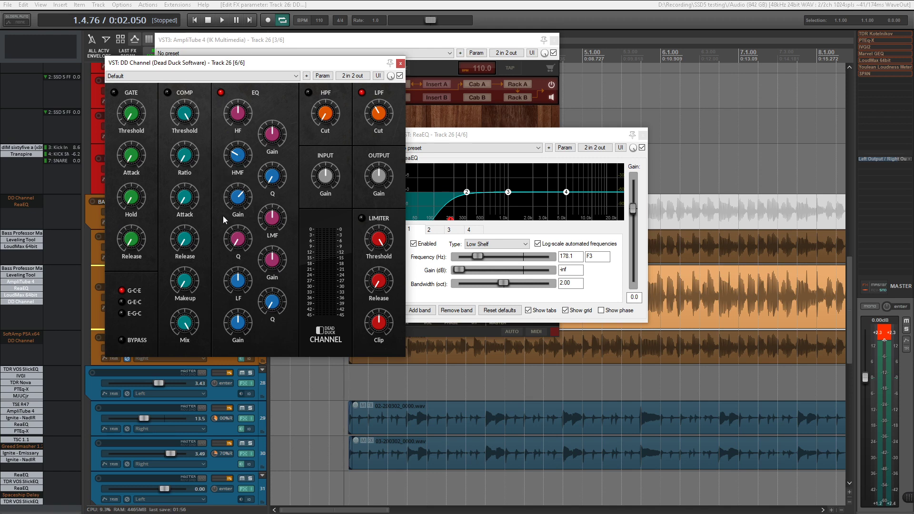
pyautogui.click(401, 63)
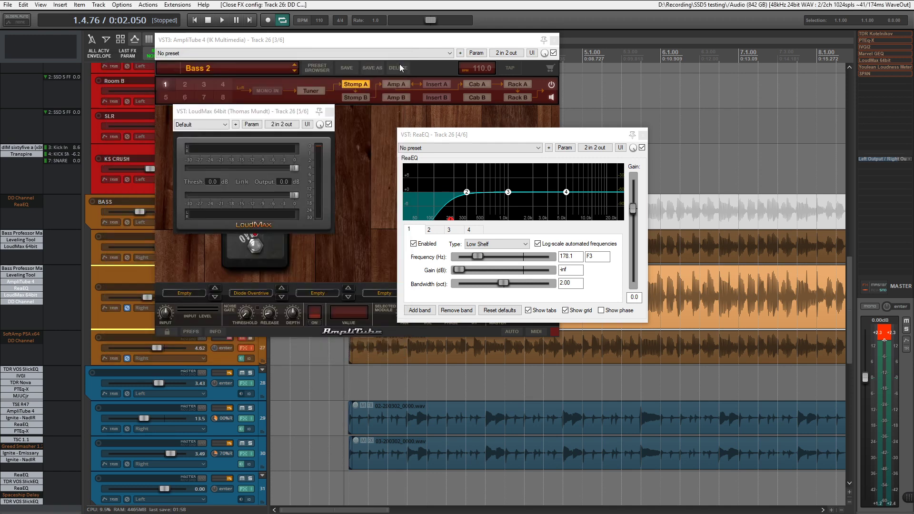
pyautogui.click(644, 136)
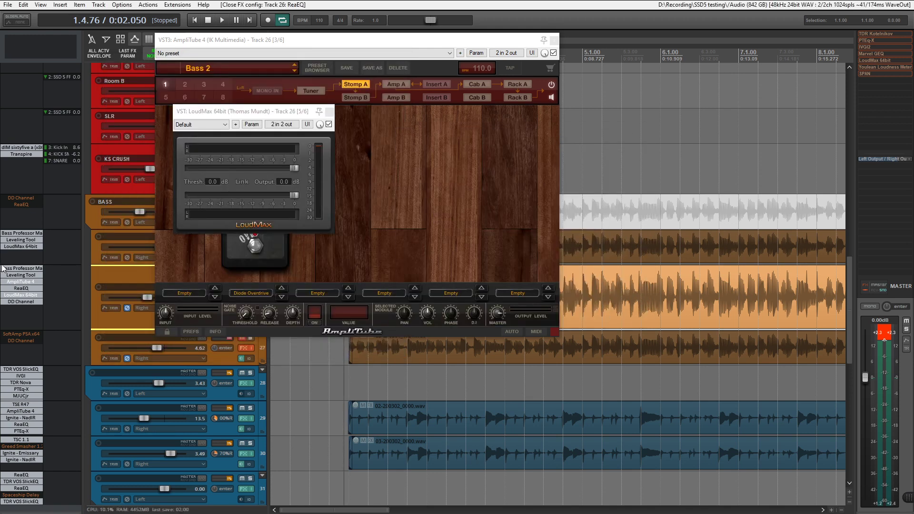
pyautogui.click(22, 281)
pyautogui.click(25, 295)
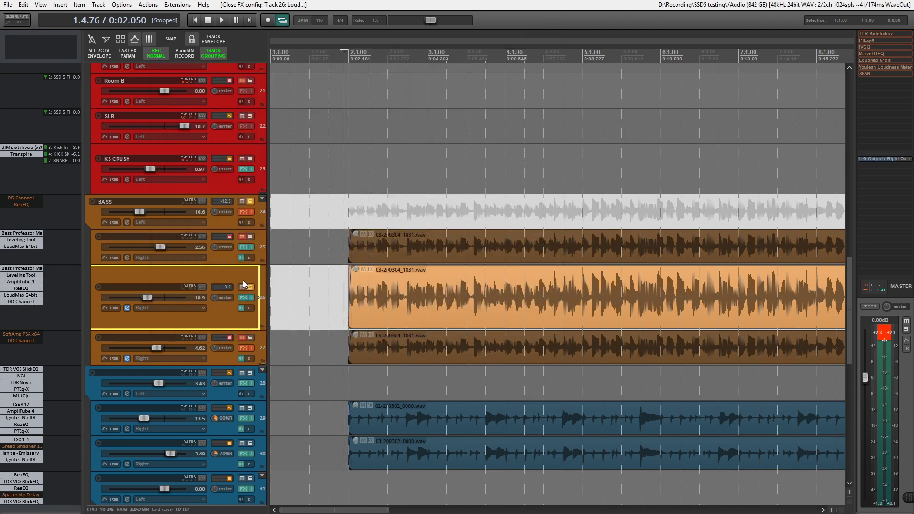
# - Play the soloed bass track 26 from just before bar 2, comparing its effects bypassed and active
pyautogui.press('space')
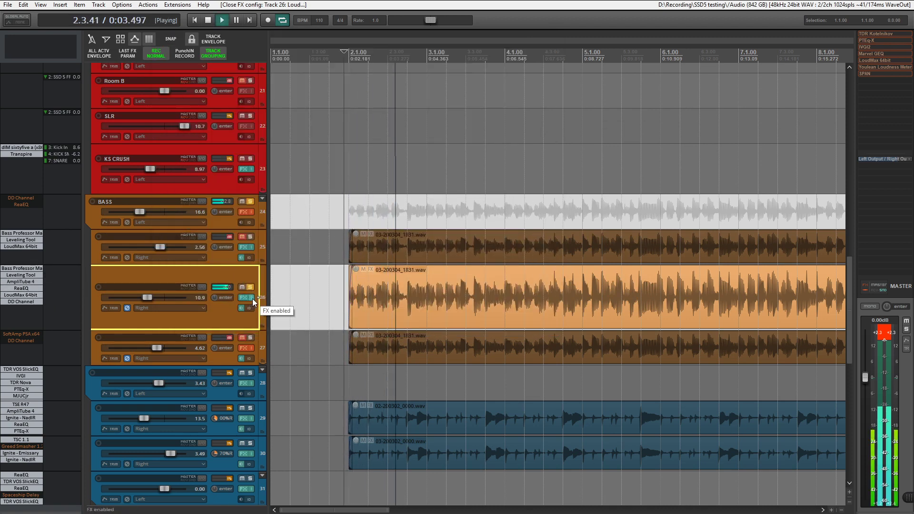
pyautogui.click(251, 298)
pyautogui.click(253, 299)
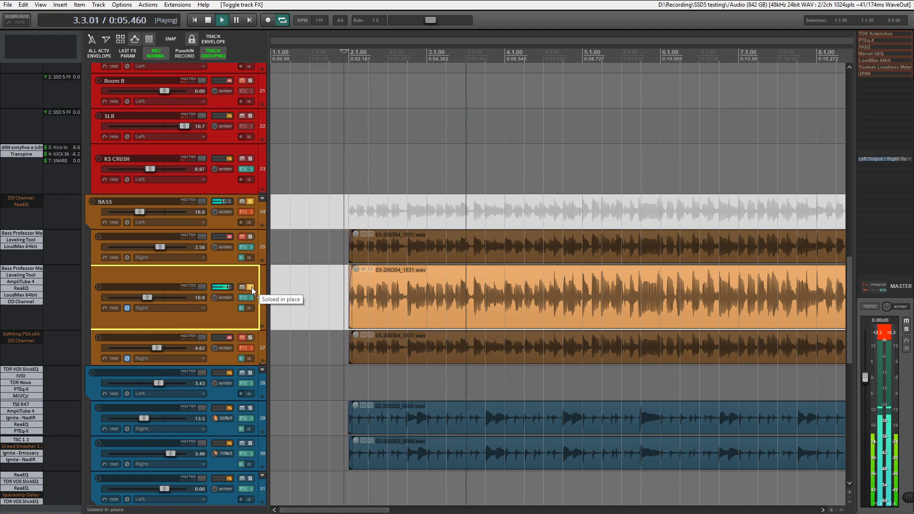
pyautogui.press('space')
# - Unsolo bass track 26, and unmute and solo track 27 with its effects enabled
pyautogui.click(250, 337)
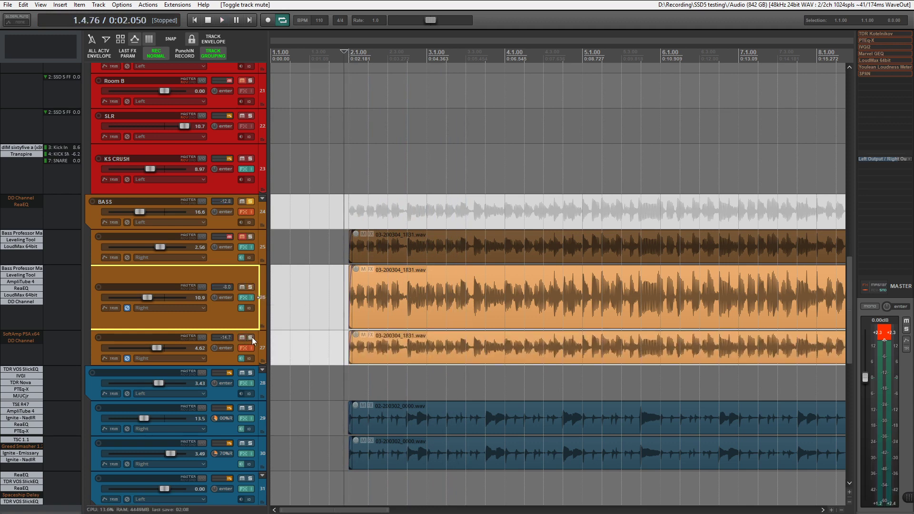
pyautogui.click(252, 347)
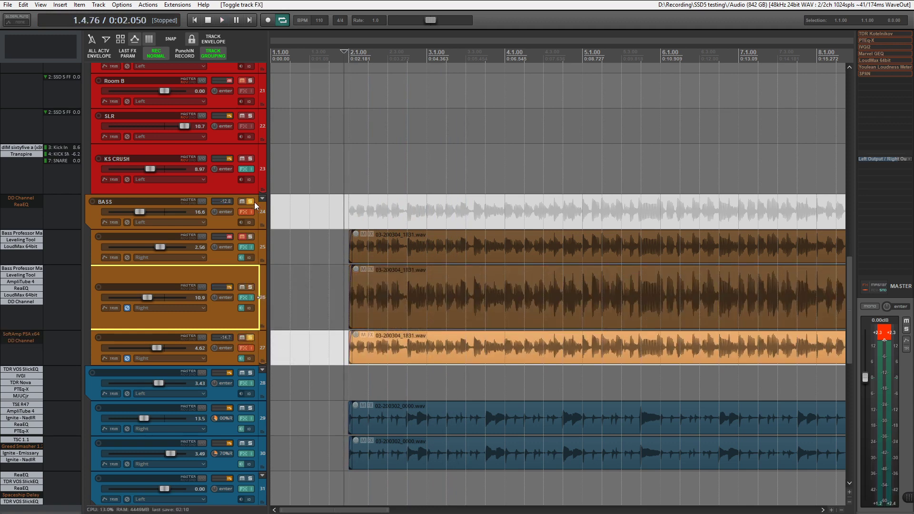
pyautogui.click(250, 349)
# - Inspect track 27's SoftAmp PSA and the EQ, filter and limiter settings in its DD Channel, closing both windows when finished
pyautogui.click(17, 335)
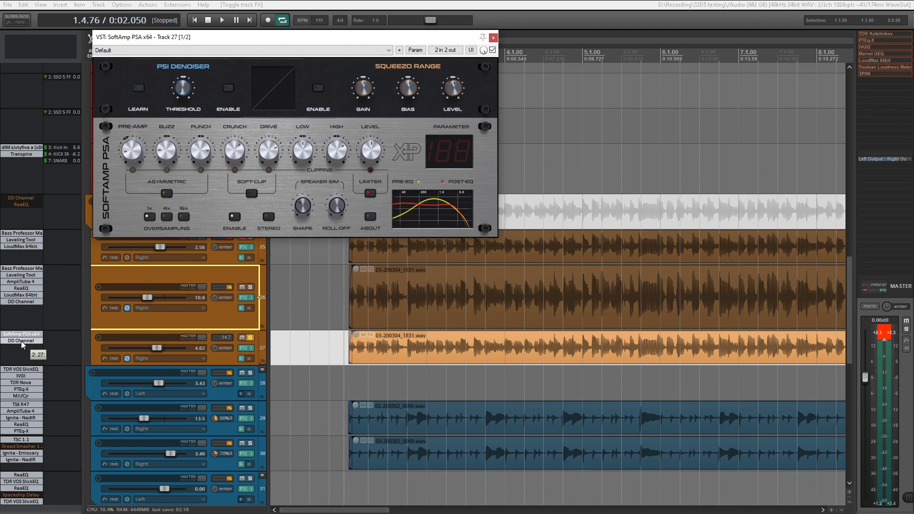
pyautogui.click(21, 341)
pyautogui.moveTo(673, 59); pyautogui.dragTo(414, 77)
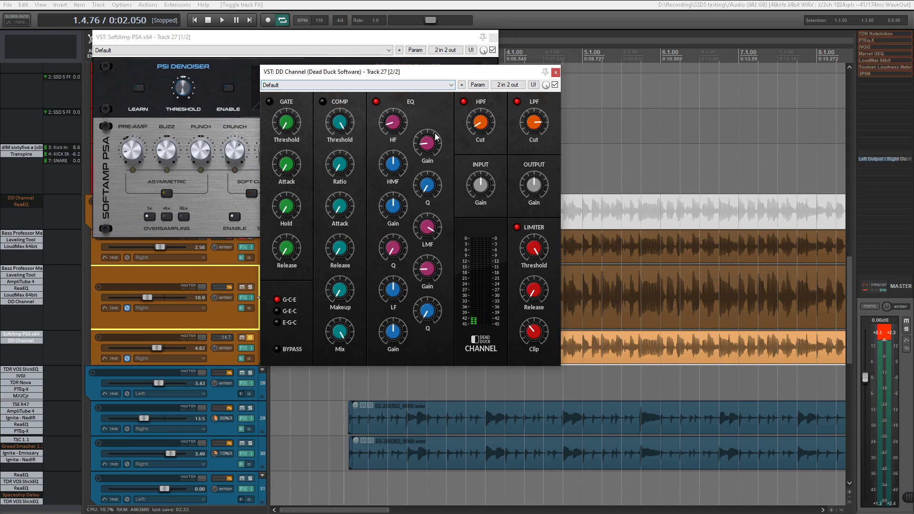
pyautogui.click(399, 125)
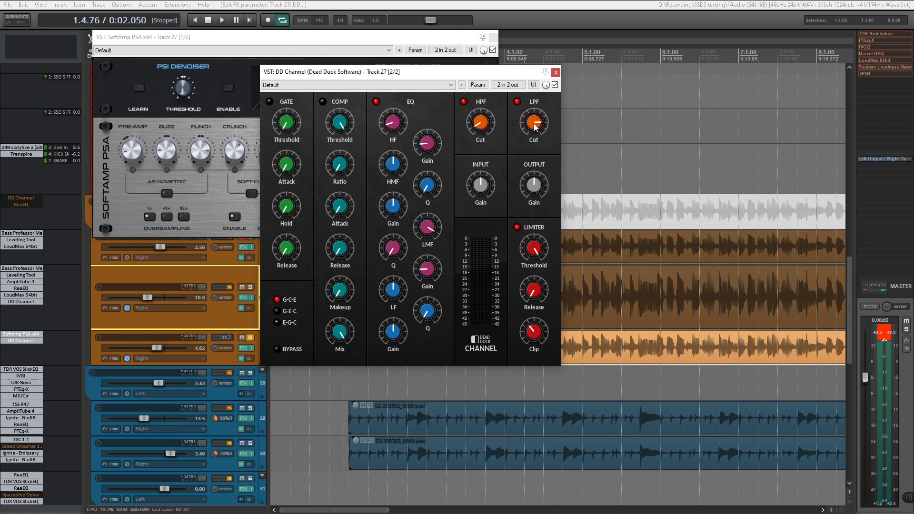
pyautogui.moveTo(536, 126)
pyautogui.moveTo(535, 336)
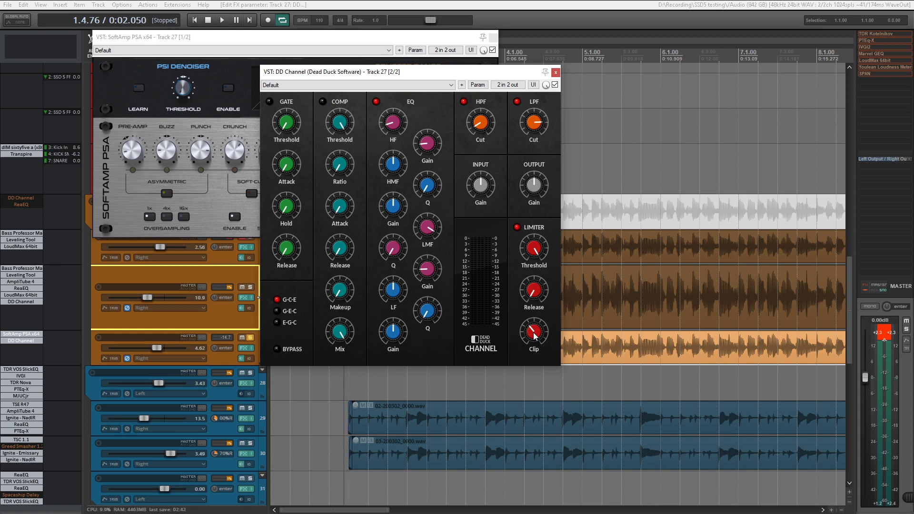
pyautogui.click(556, 72)
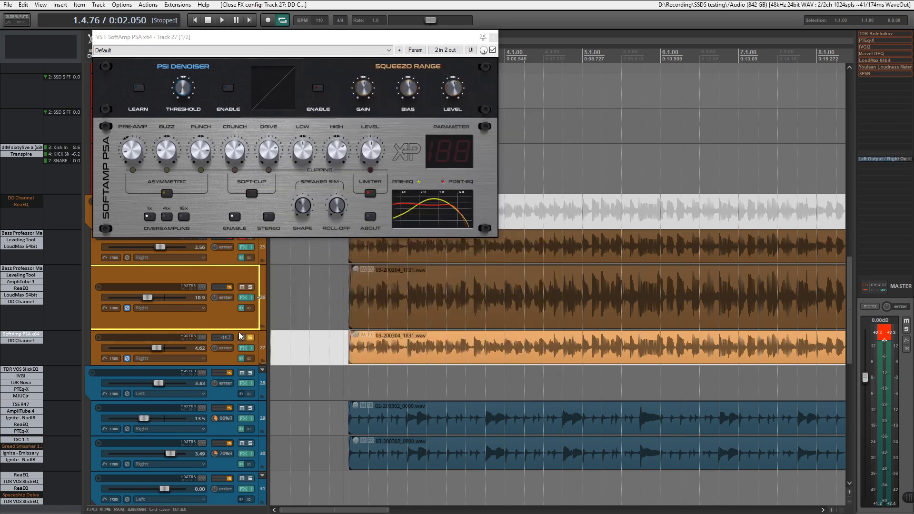
pyautogui.click(493, 38)
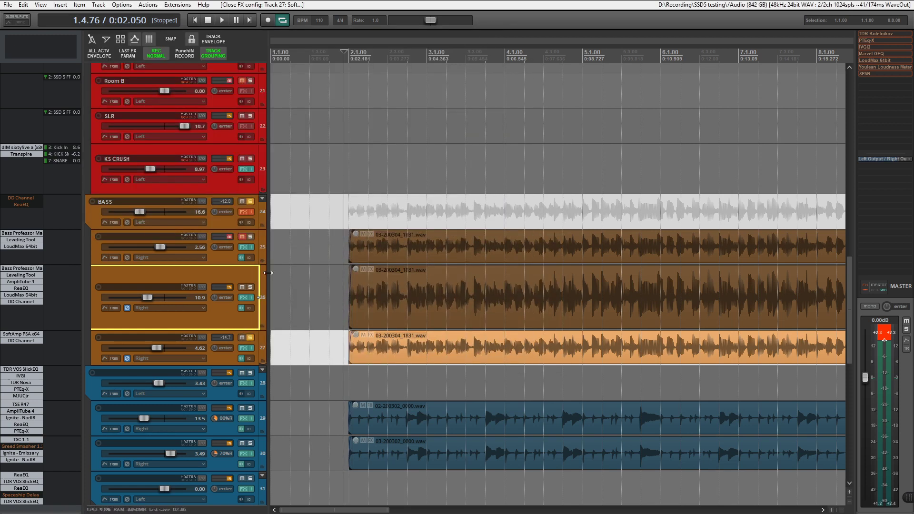
# - Play the soloed bass track 27 from just before bar 2, comparing DD Channel active and bypassed
pyautogui.press('space')
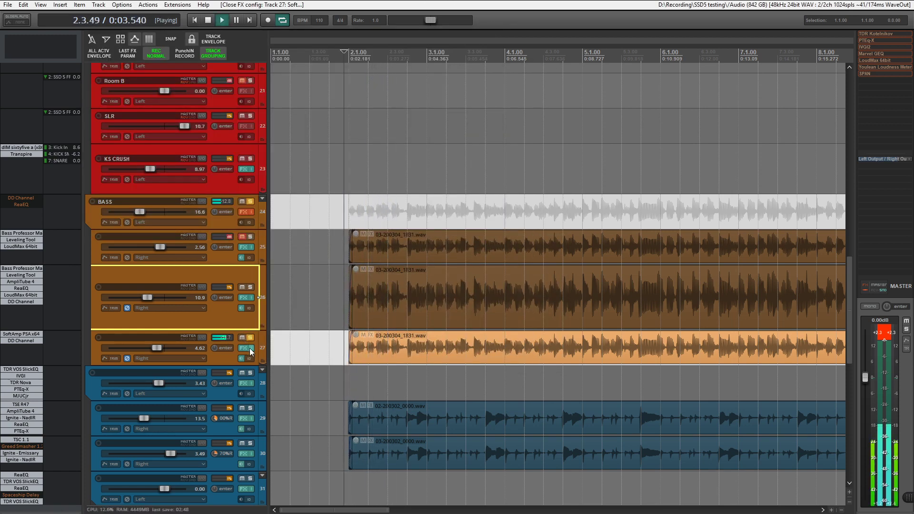
pyautogui.keyDown('shift'); pyautogui.click(27, 343); pyautogui.keyUp('shift')
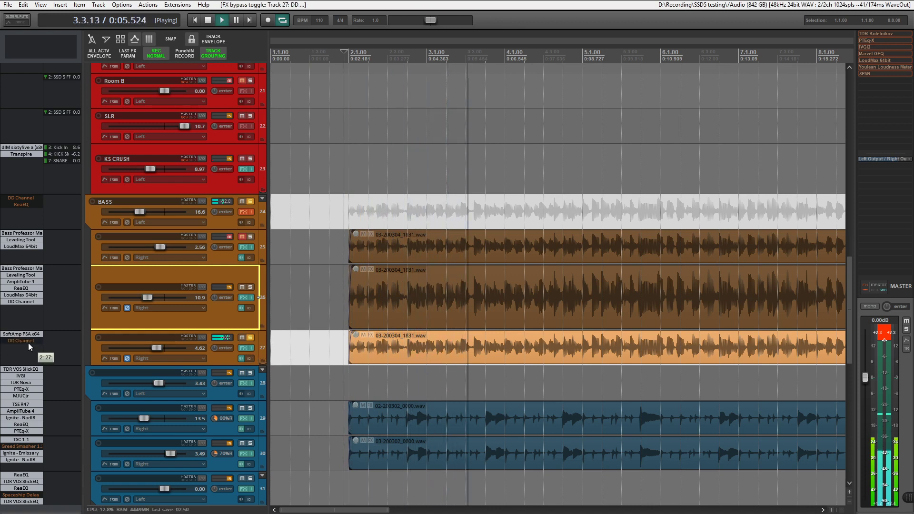
pyautogui.keyDown('shift'); pyautogui.click(28, 343); pyautogui.keyUp('shift')
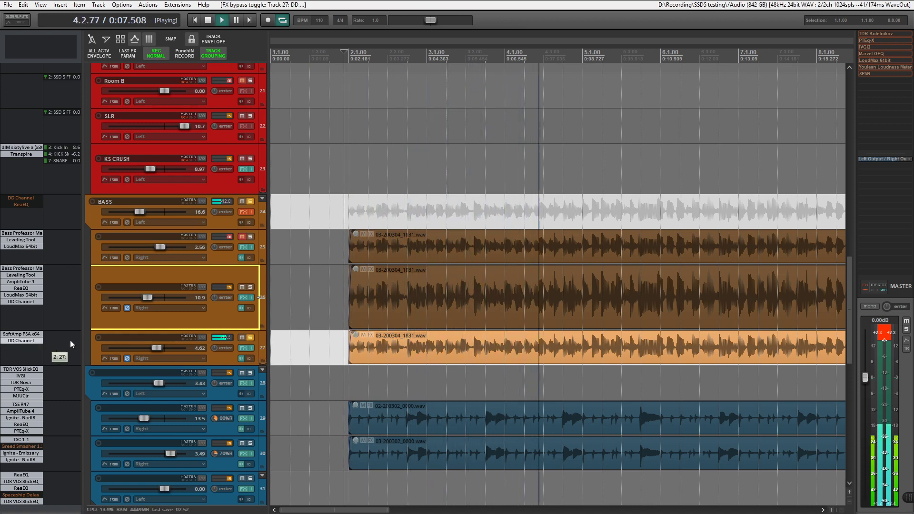
pyautogui.press('space')
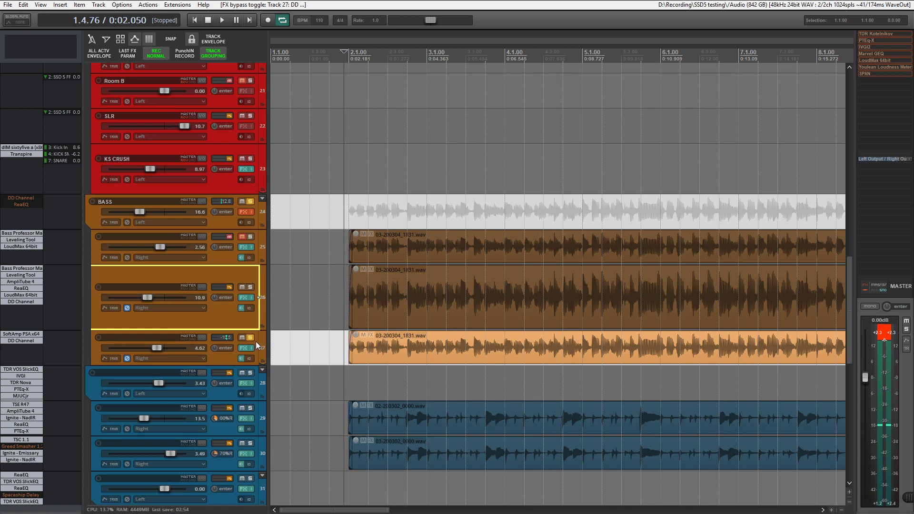
# - Unsolo track 27 and unmute track 25, and play all three bass tracks together
pyautogui.click(253, 336)
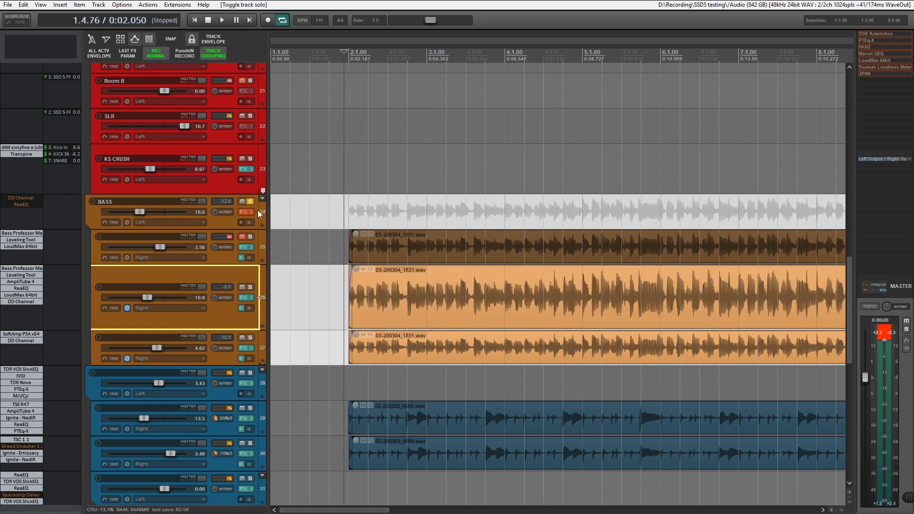
pyautogui.click(243, 237)
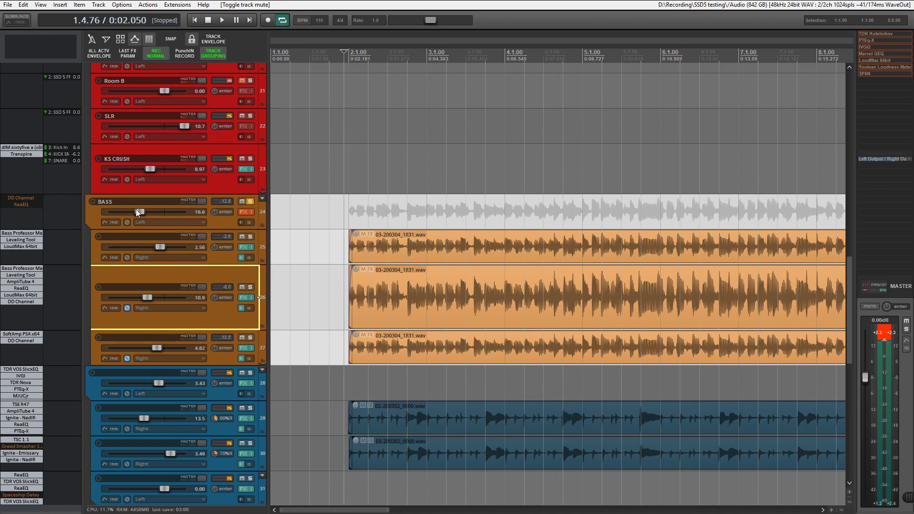
pyautogui.press('space')
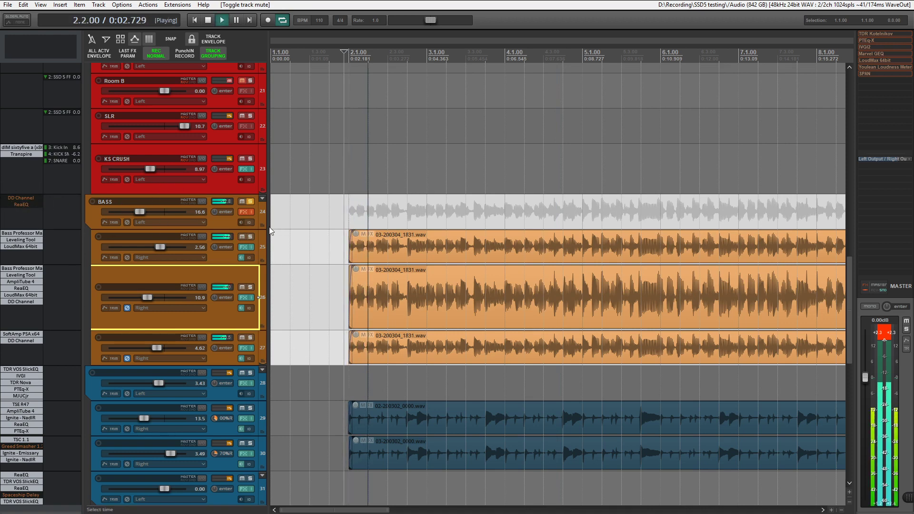
pyautogui.press('space')
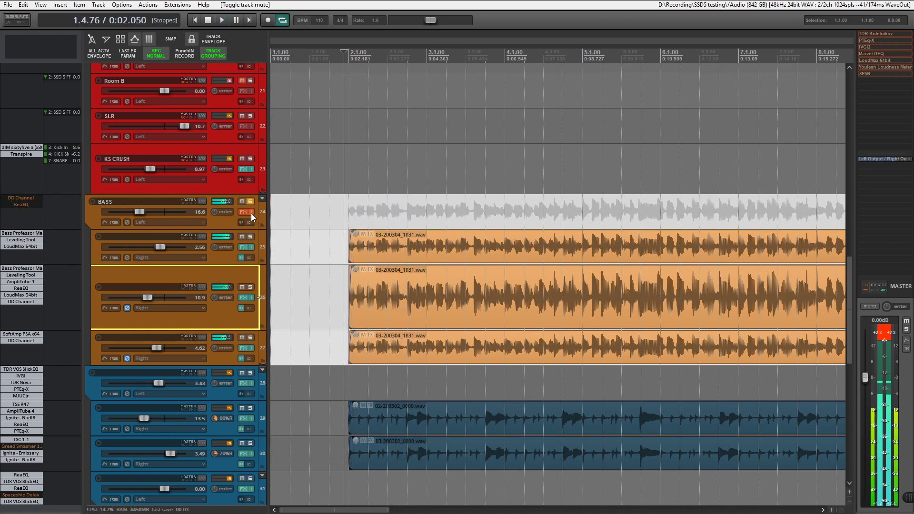
# - Enable the BASS folder track's effects and open its DD Channel and ReaEQ windows, keeping both in view
pyautogui.click(23, 204)
pyautogui.click(24, 204)
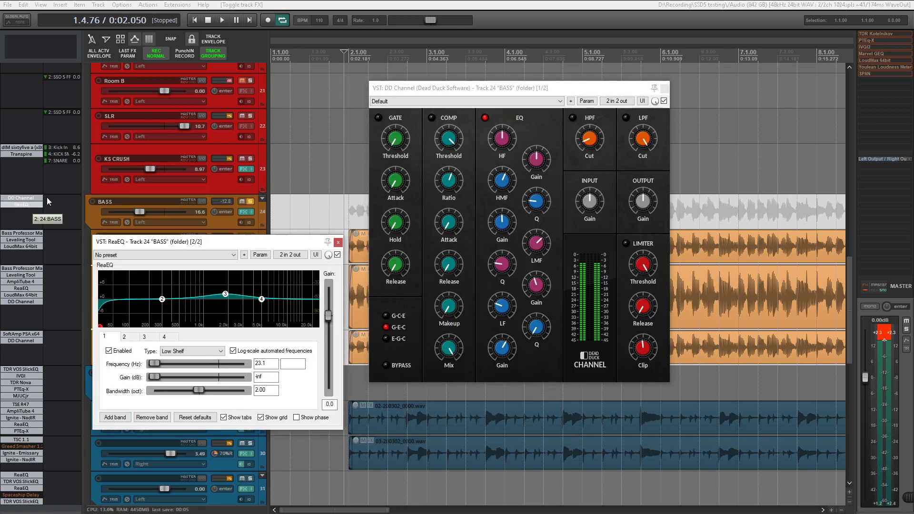
pyautogui.moveTo(207, 241); pyautogui.dragTo(242, 269)
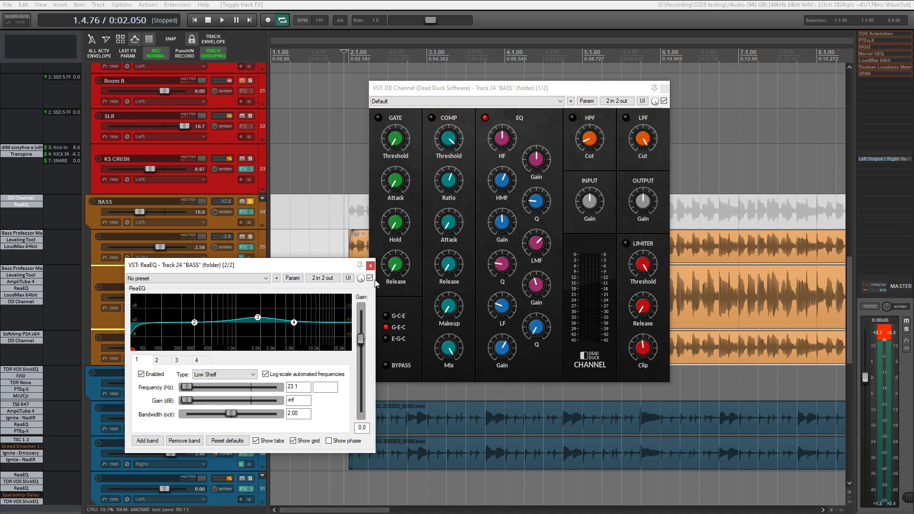
# - Inspect the EQ and limiter clip settings in the BASS folder's DD Channel, closing both plugin windows when finished
pyautogui.click(524, 90)
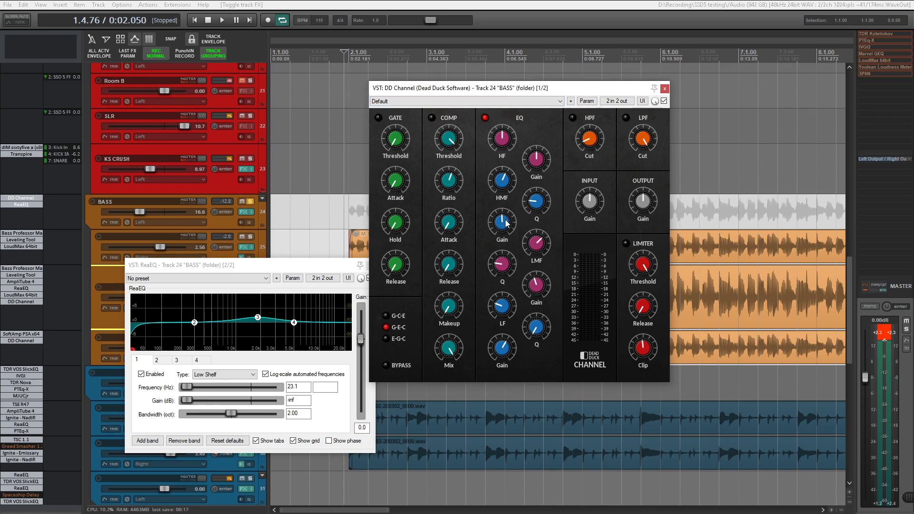
pyautogui.click(535, 286)
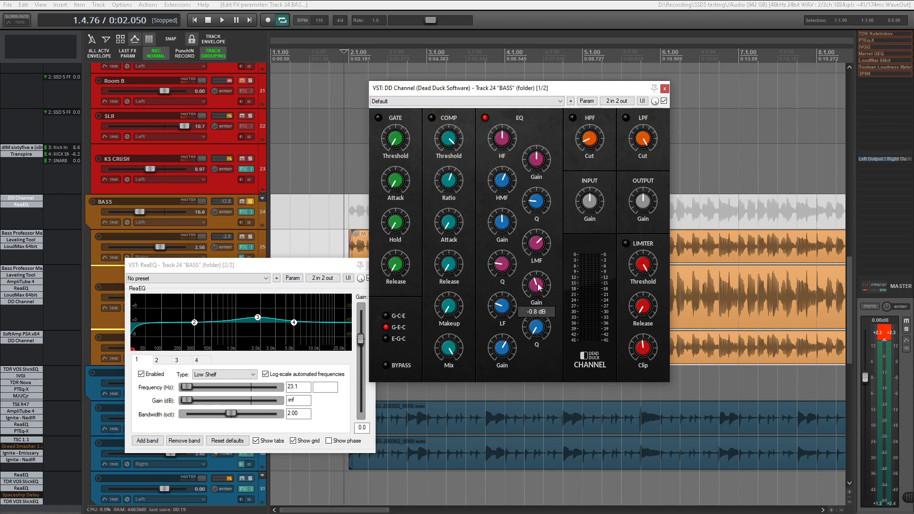
pyautogui.moveTo(534, 251)
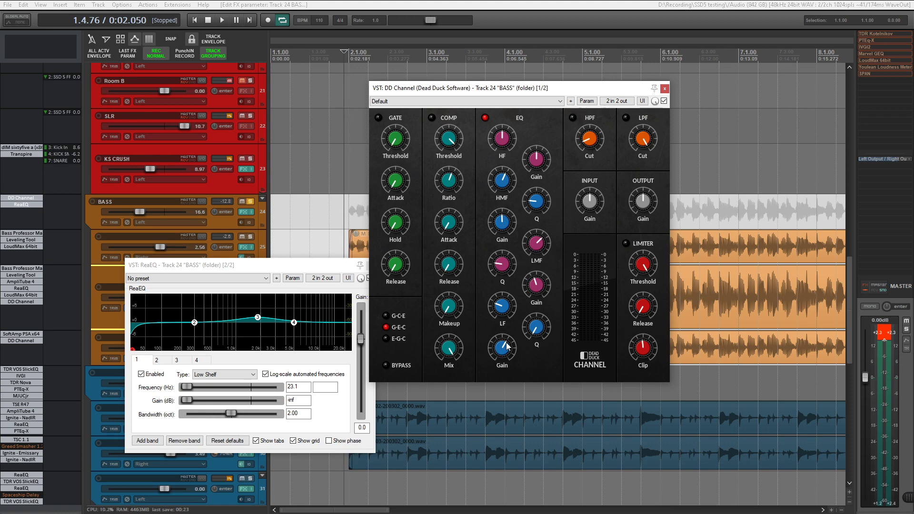
pyautogui.moveTo(504, 314)
pyautogui.moveTo(646, 351)
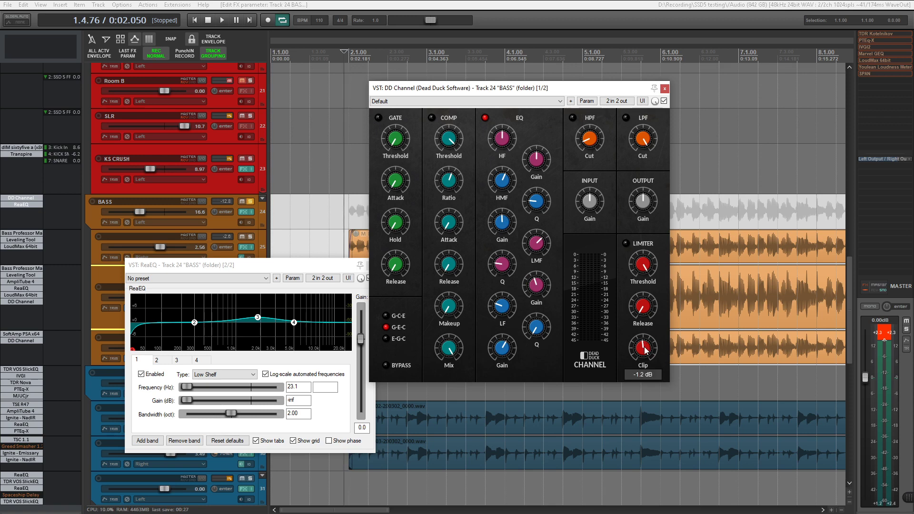
pyautogui.click(665, 89)
pyautogui.click(370, 267)
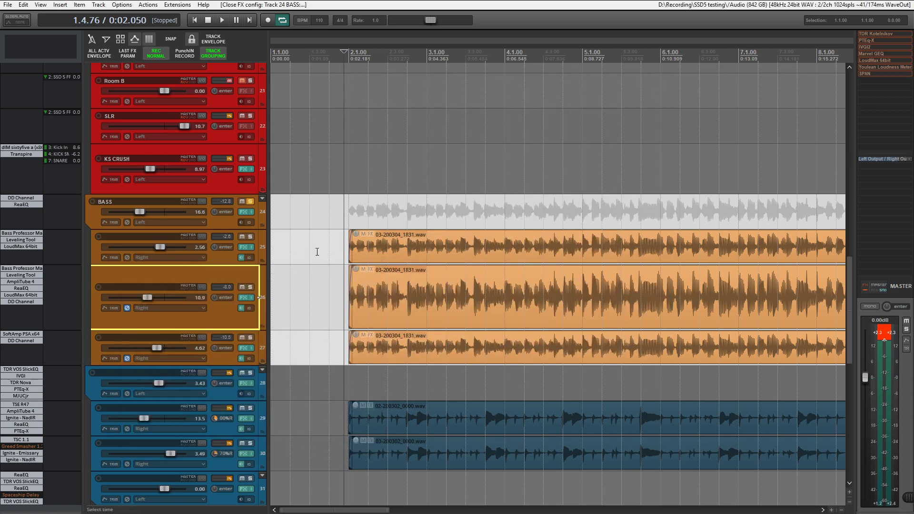
# - Play the soloed BASS folder with its effects active from just before bar 2, and unsolo it
pyautogui.press('space')
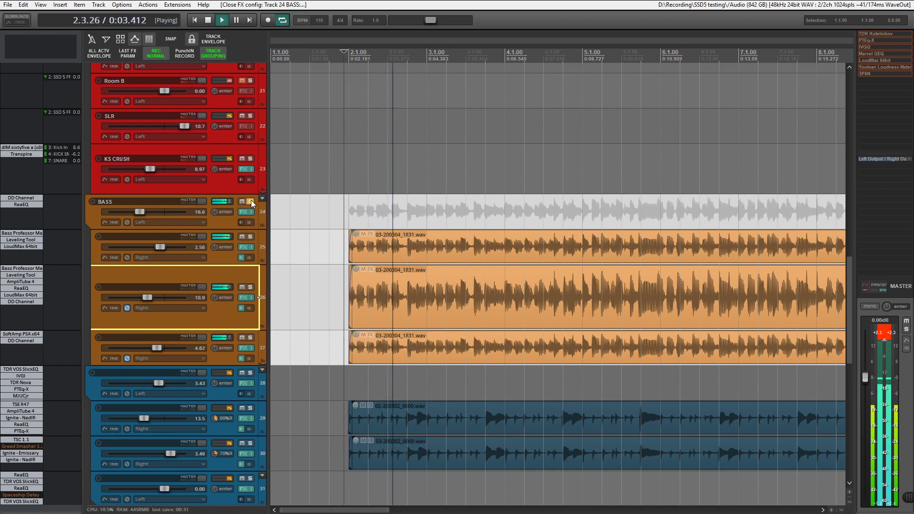
pyautogui.press('space')
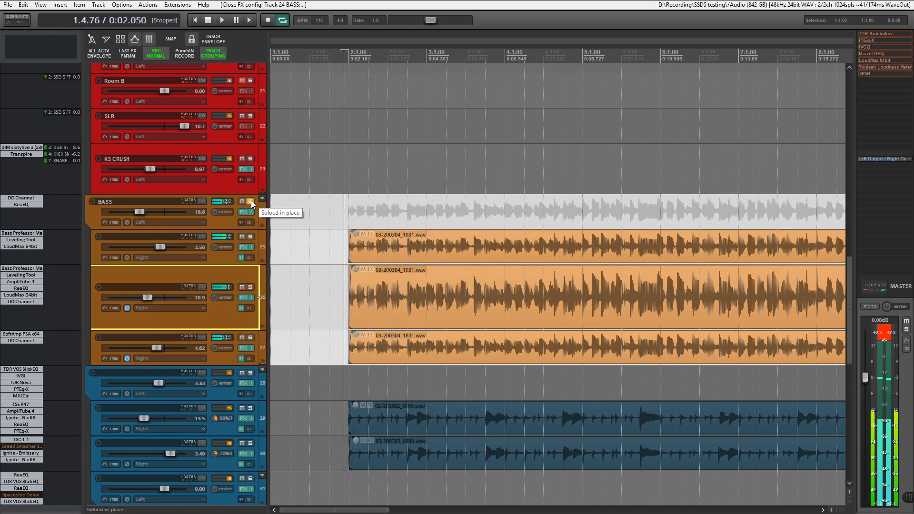
pyautogui.click(251, 201)
# - Solo folder track 28 and select tracks 28 through 36, increasing their track height
pyautogui.scroll(-5, 199, 322)
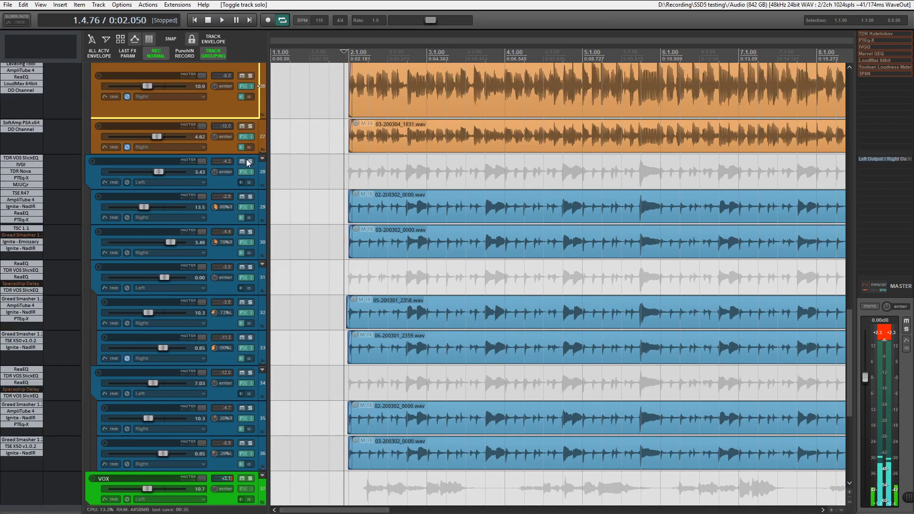
pyautogui.click(130, 164)
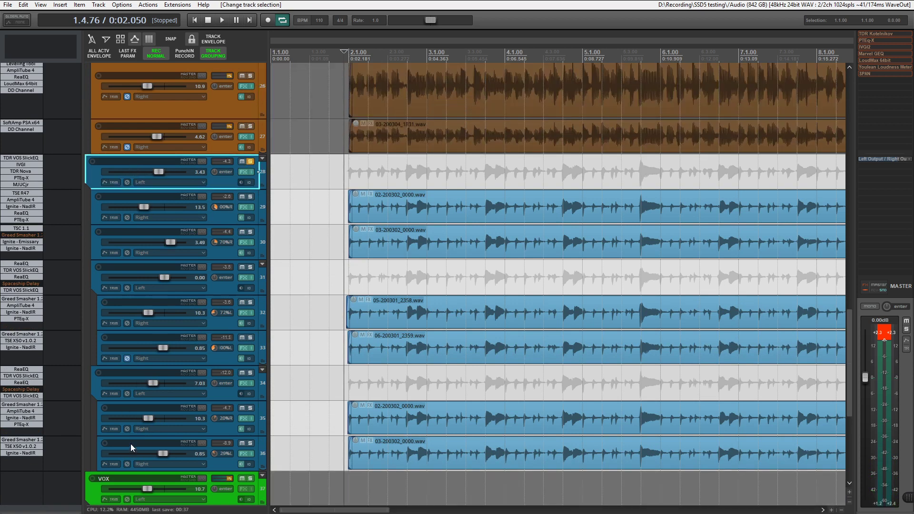
pyautogui.keyDown('shift'); pyautogui.click(131, 444); pyautogui.keyUp('shift')
pyautogui.scroll(4, 187, 336)
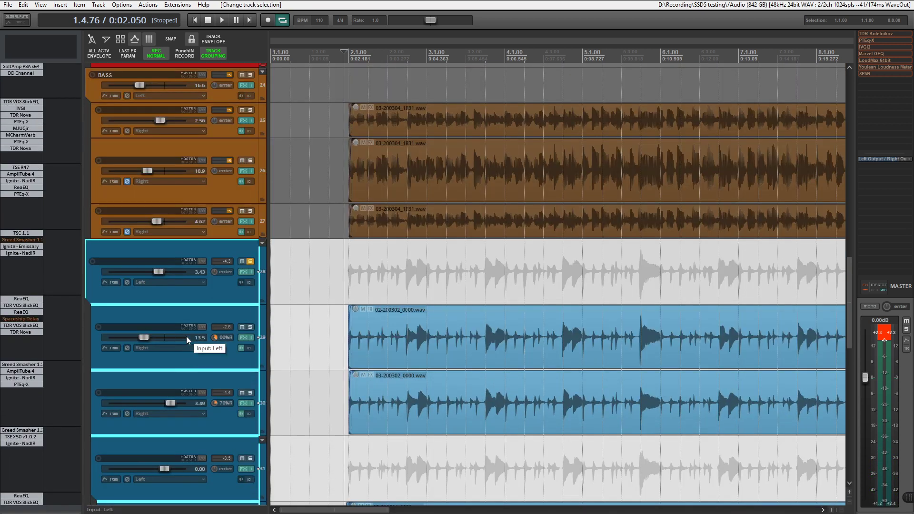
pyautogui.scroll(-3, 187, 336)
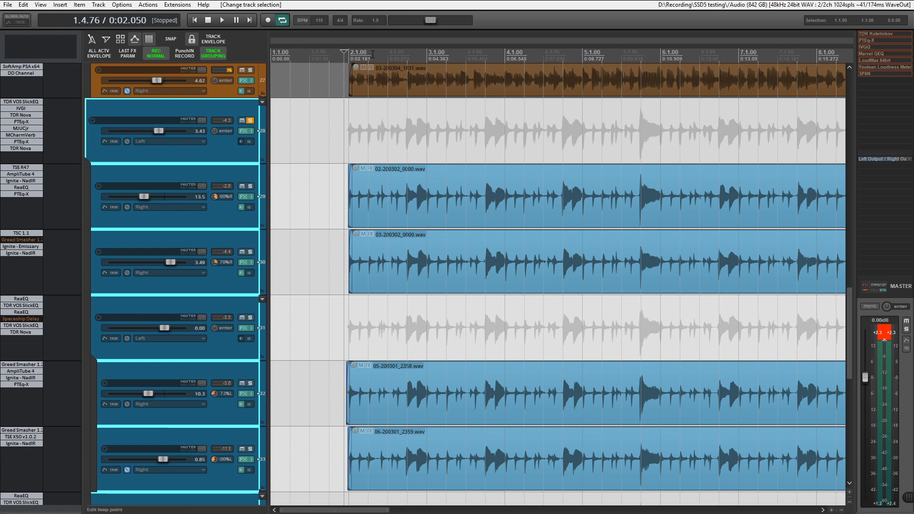
# - Select only track 28 and unsolo it, then solo tracks 29 and 30 and play them together from just before bar 2
pyautogui.click(243, 148)
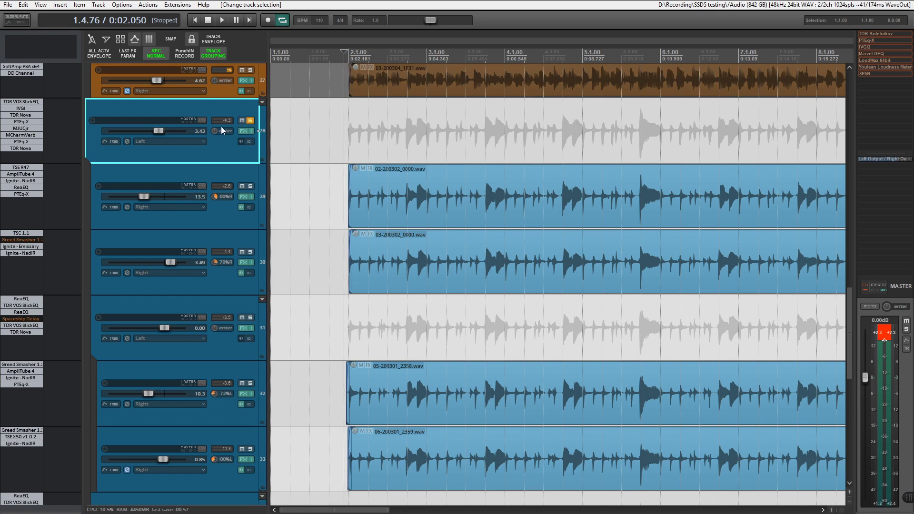
pyautogui.click(250, 121)
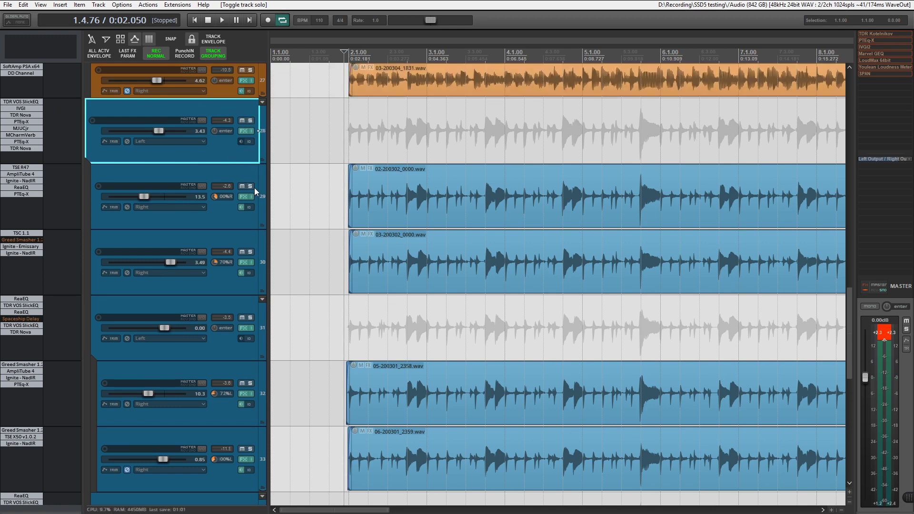
pyautogui.click(252, 186)
pyautogui.click(251, 252)
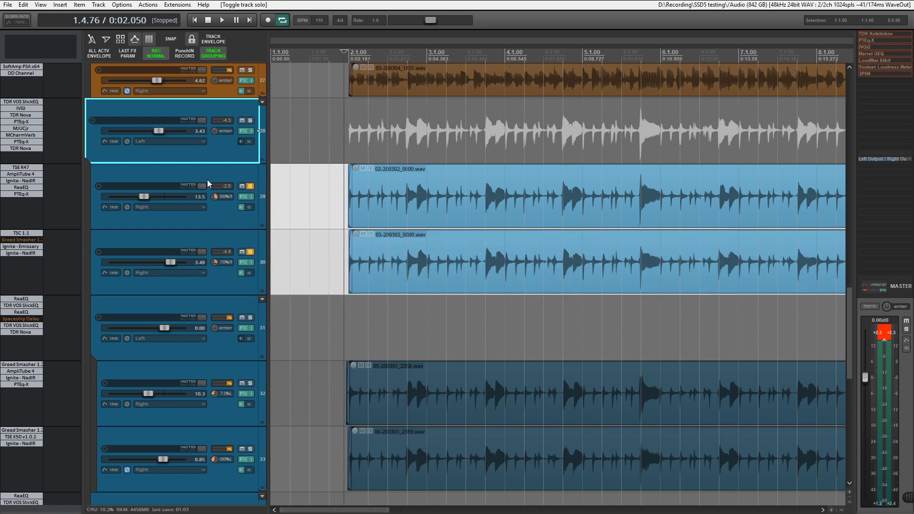
pyautogui.press('space')
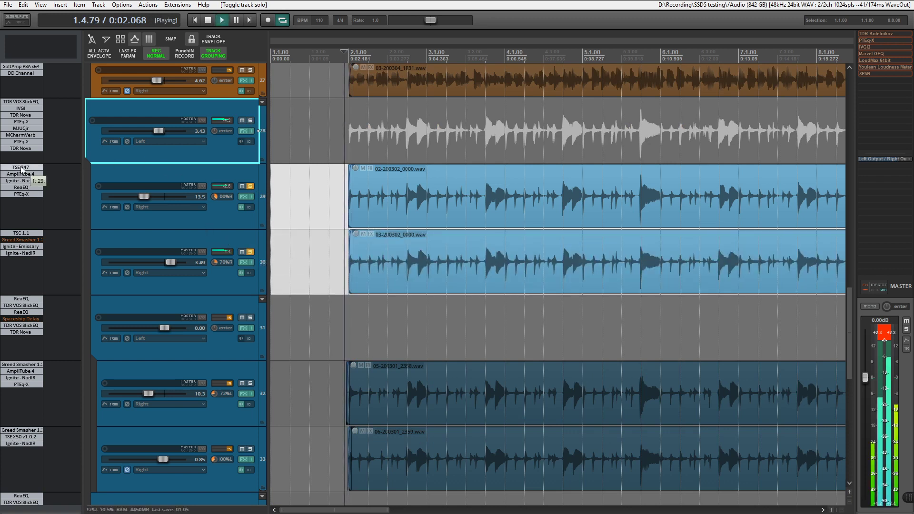
pyautogui.press('space')
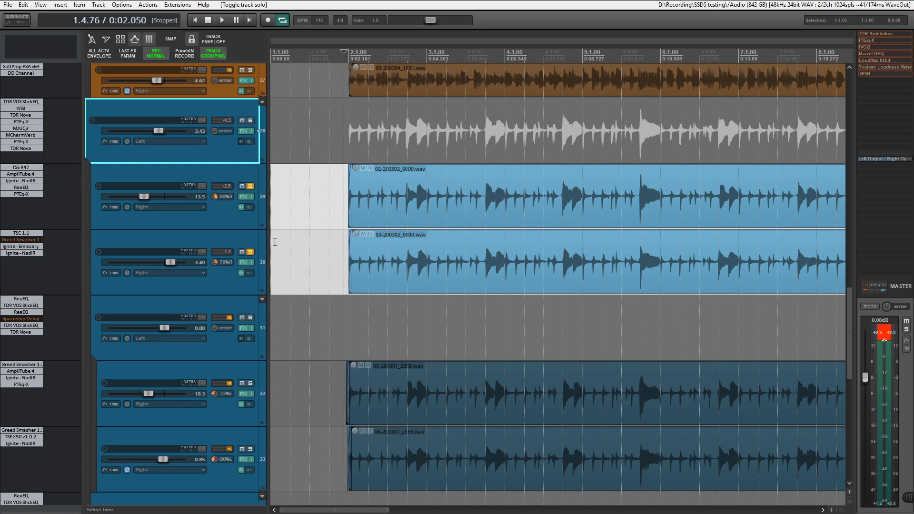
# - Unsolo track 30 and play track 29 alone
pyautogui.click(250, 252)
pyautogui.press('space')
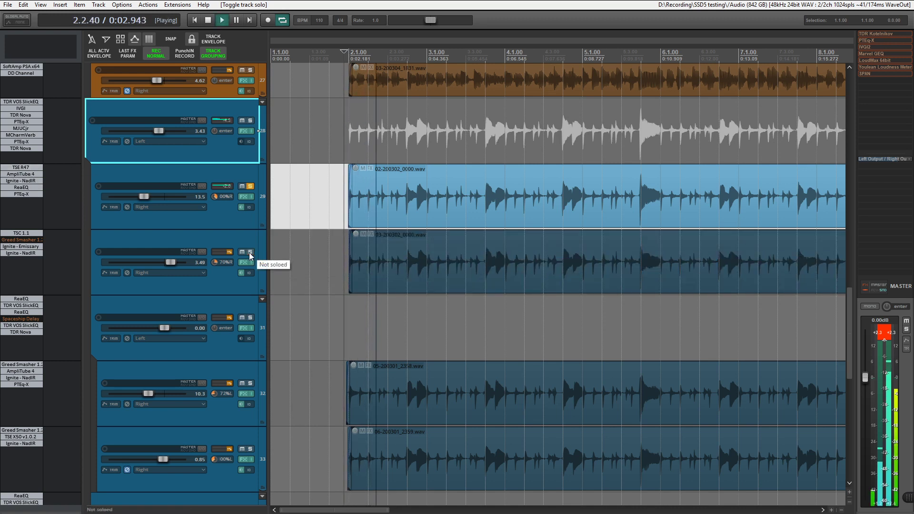
pyautogui.press('space')
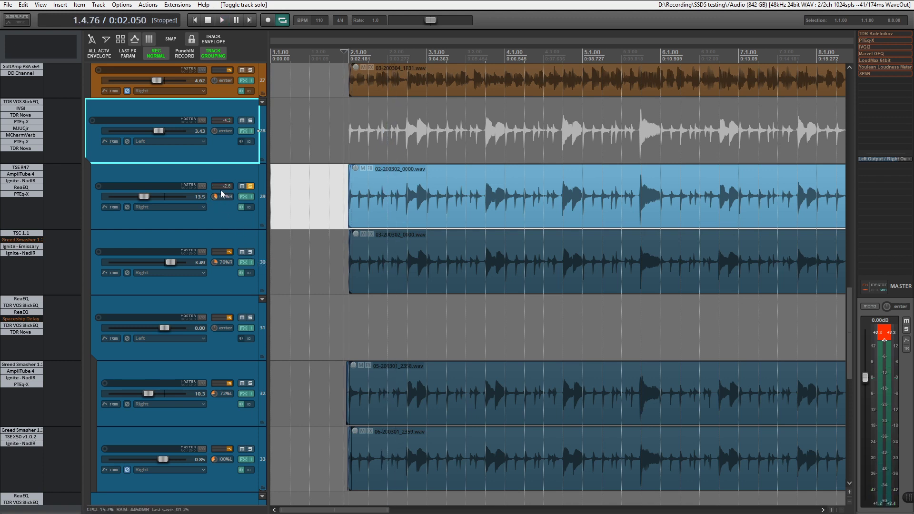
# - Inspect track 29's TSE R47 and the Stomp A, Amp A and Cab A sections of its AmpliTube 4, closing both windows when finished
pyautogui.click(23, 168)
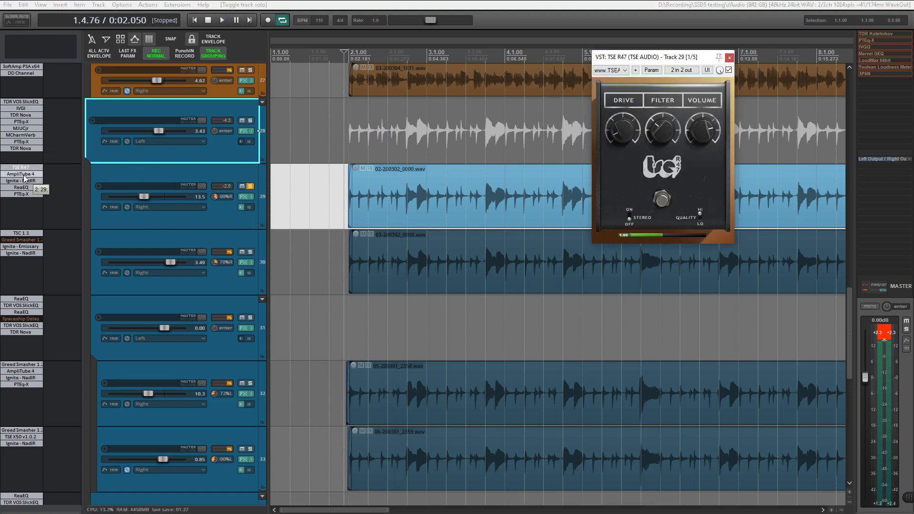
pyautogui.click(22, 175)
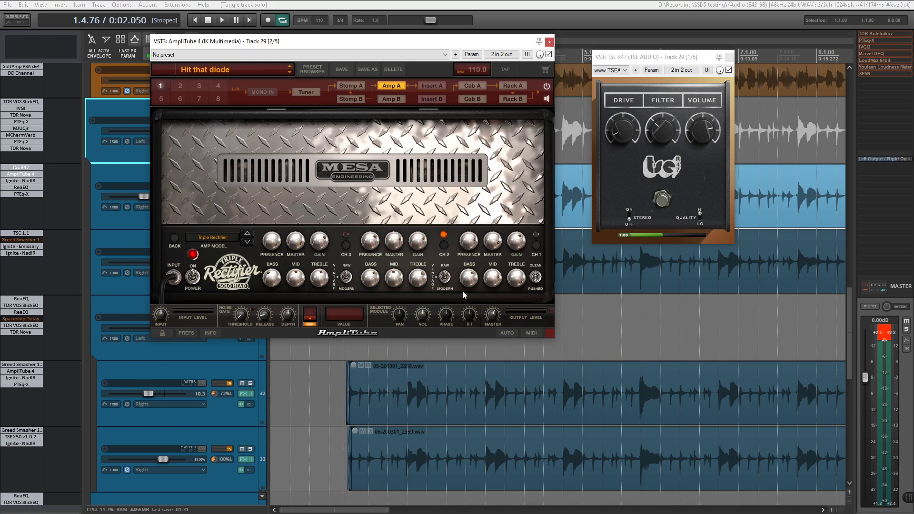
pyautogui.click(359, 84)
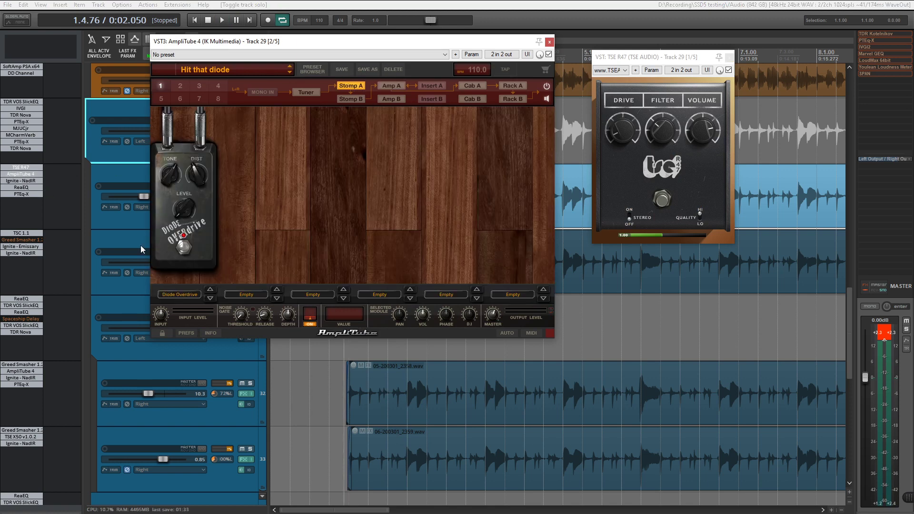
pyautogui.click(390, 85)
pyautogui.click(481, 86)
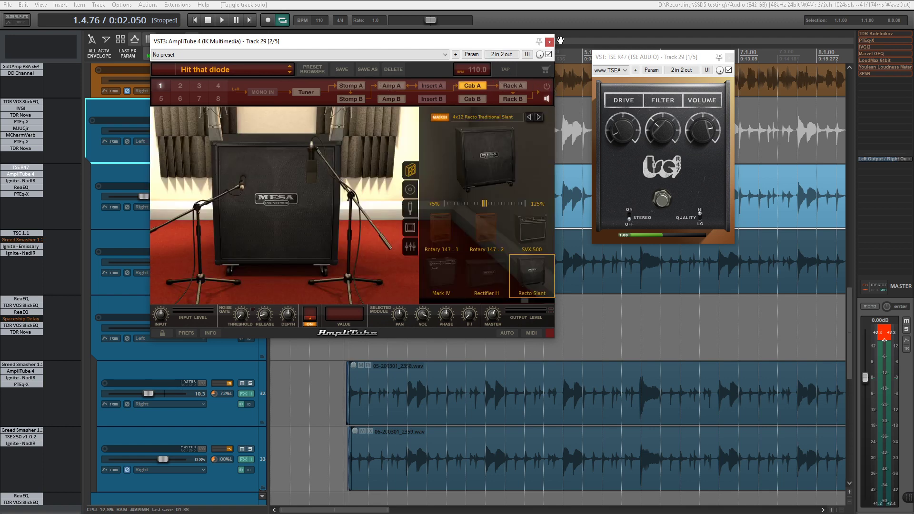
pyautogui.click(549, 42)
pyautogui.click(21, 167)
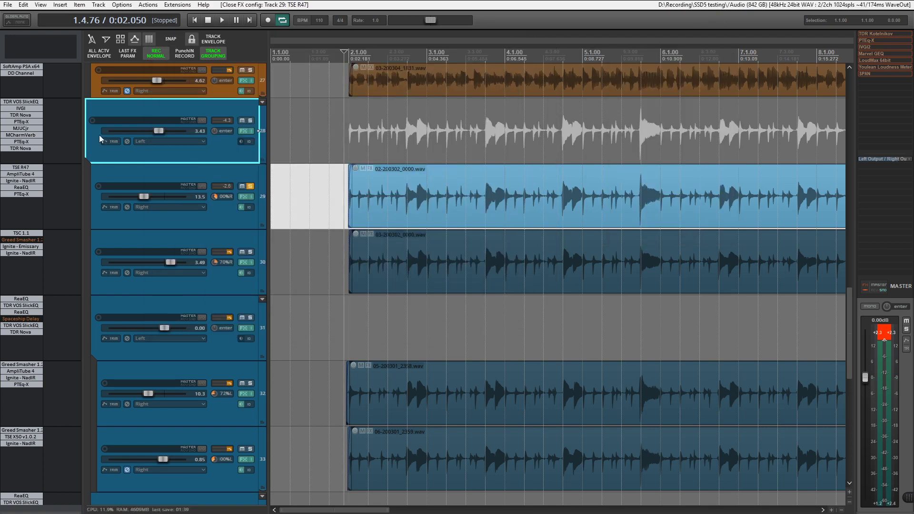
# - Review both impulse response lists in track 29's Ignite NadIR, closing the plugin window when finished
pyautogui.click(28, 181)
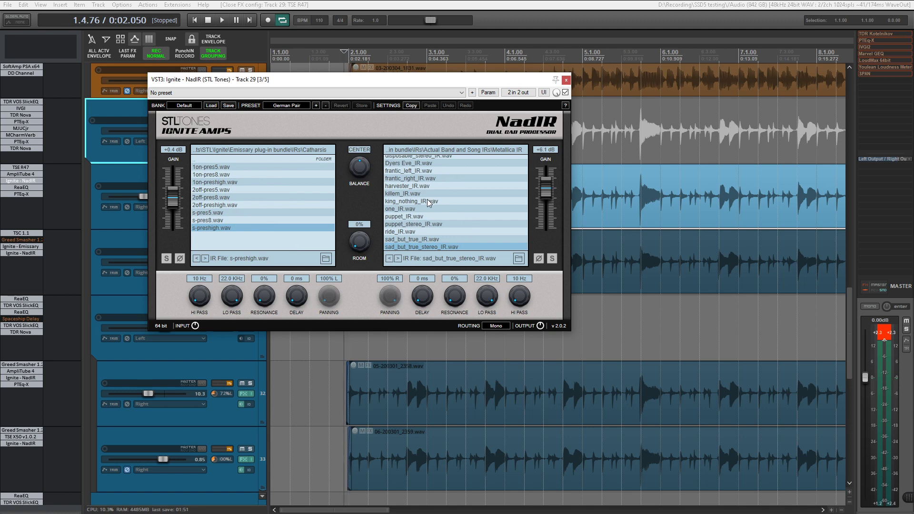
pyautogui.scroll(-3, 427, 200)
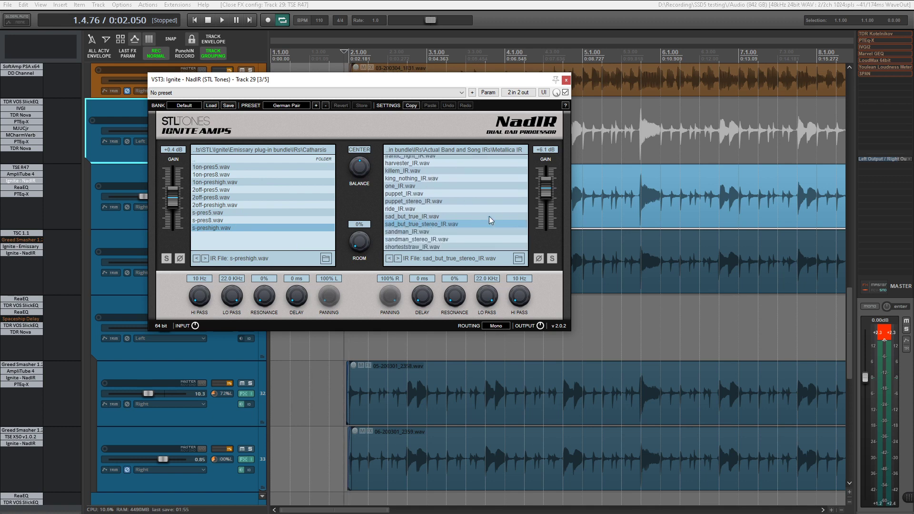
pyautogui.click(566, 80)
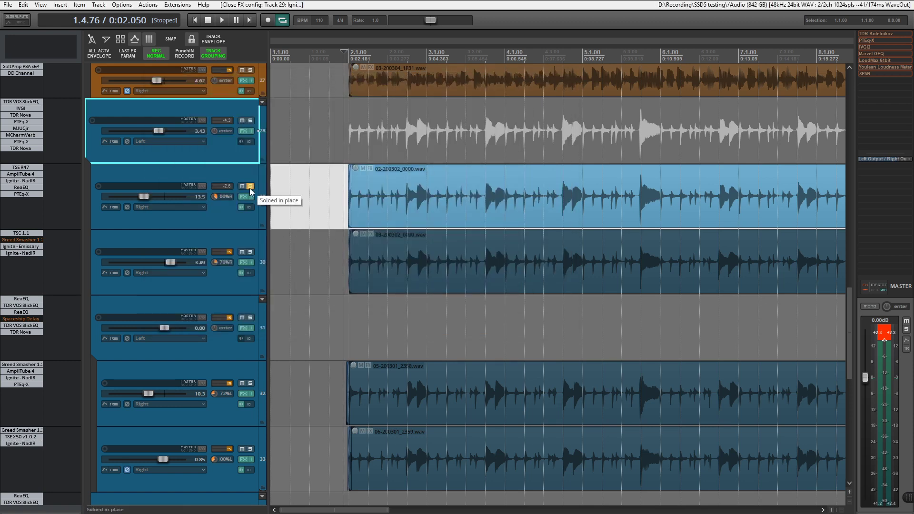
# - Inspect track 29's ReaEQ curve and PTEq-X settings, closing both windows when finished
pyautogui.click(22, 187)
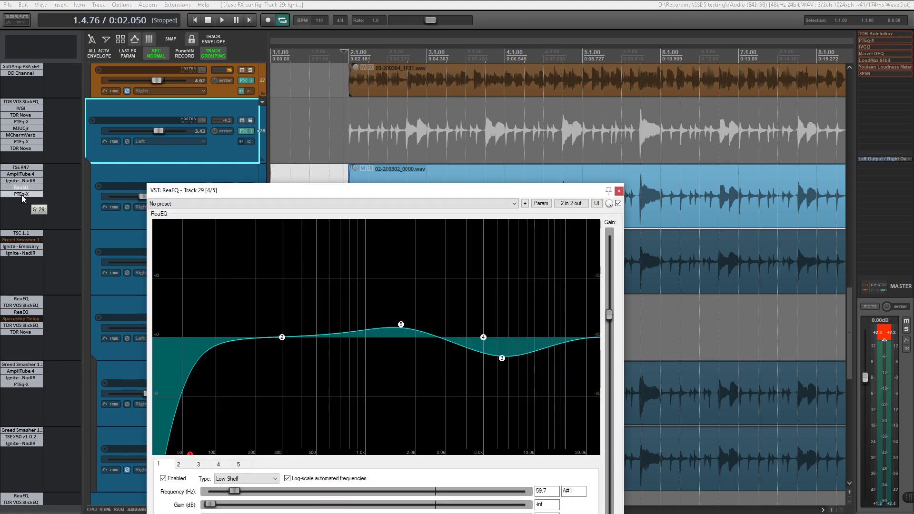
pyautogui.click(21, 194)
pyautogui.moveTo(369, 213); pyautogui.dragTo(336, 94)
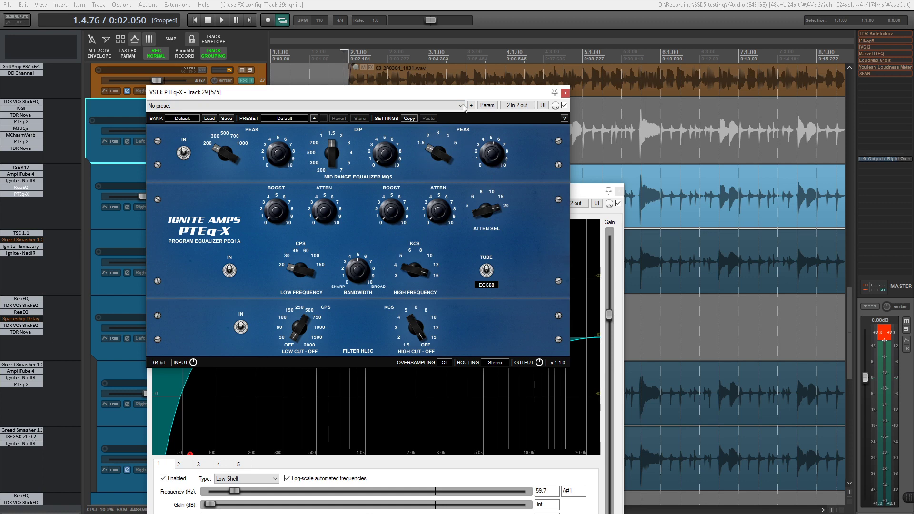
pyautogui.click(566, 92)
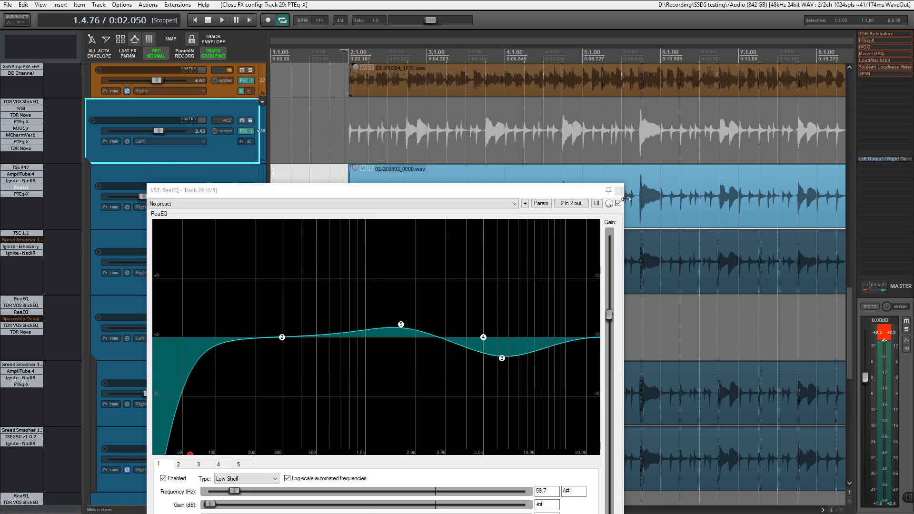
pyautogui.click(618, 191)
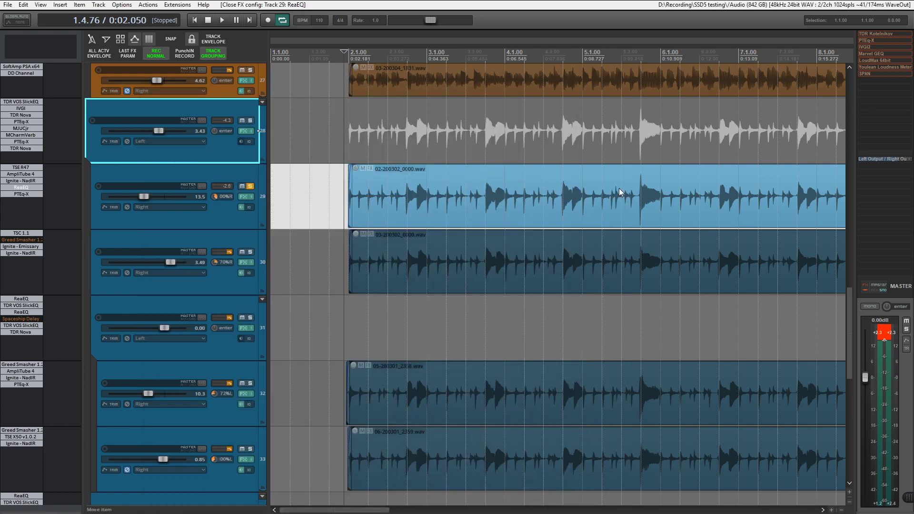
# - Solo track 30 instead of track 29, and inspect track 30's TSC 1.1 pedal and Ignite Emissary amp settings
pyautogui.click(250, 252)
pyautogui.click(250, 186)
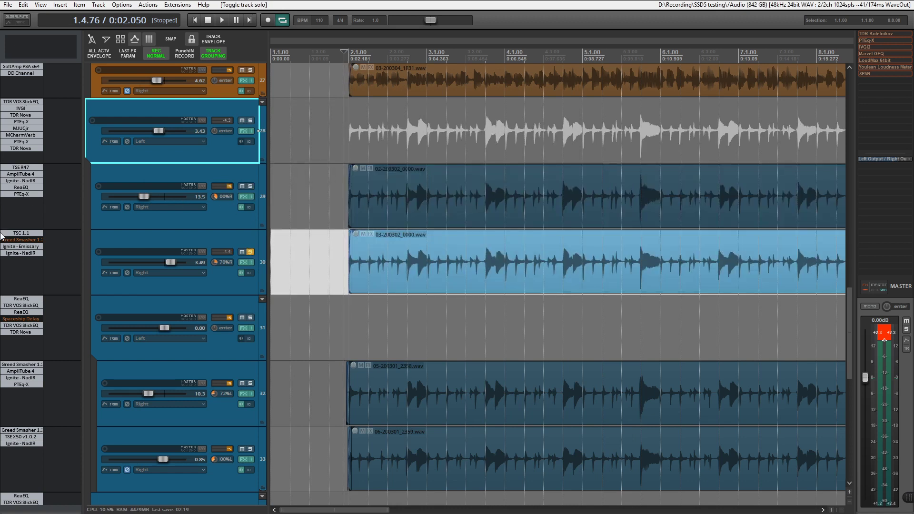
pyautogui.click(24, 234)
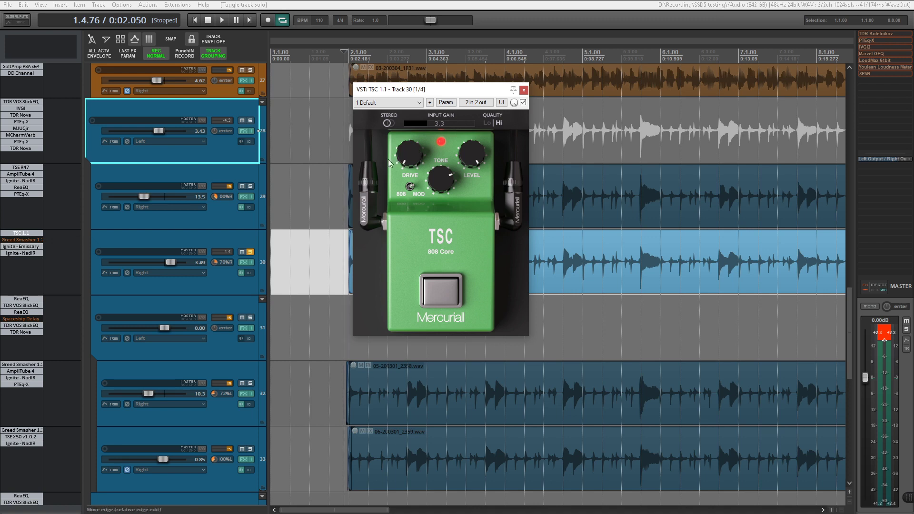
pyautogui.click(32, 247)
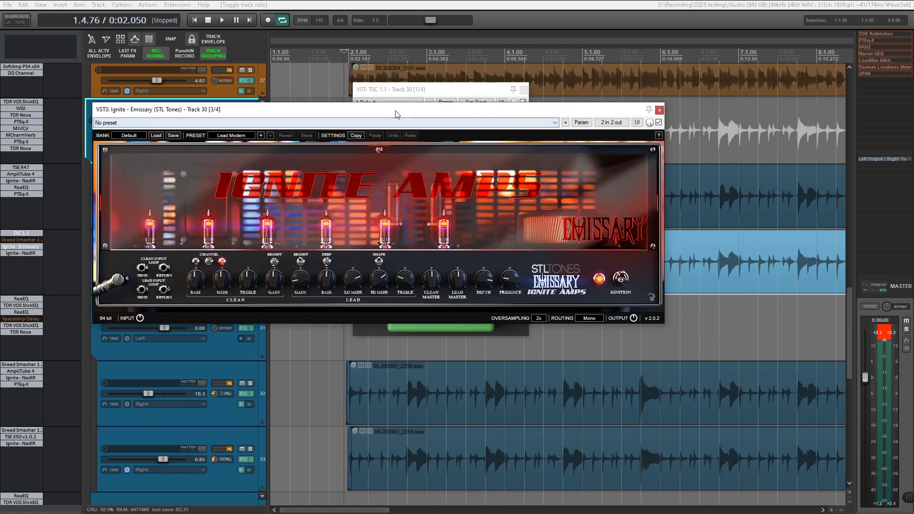
pyautogui.moveTo(395, 115); pyautogui.dragTo(519, 156)
# - Review both impulse response lists in track 30's Ignite NadIR, closing all of the track's open plugin windows when finished
pyautogui.click(21, 253)
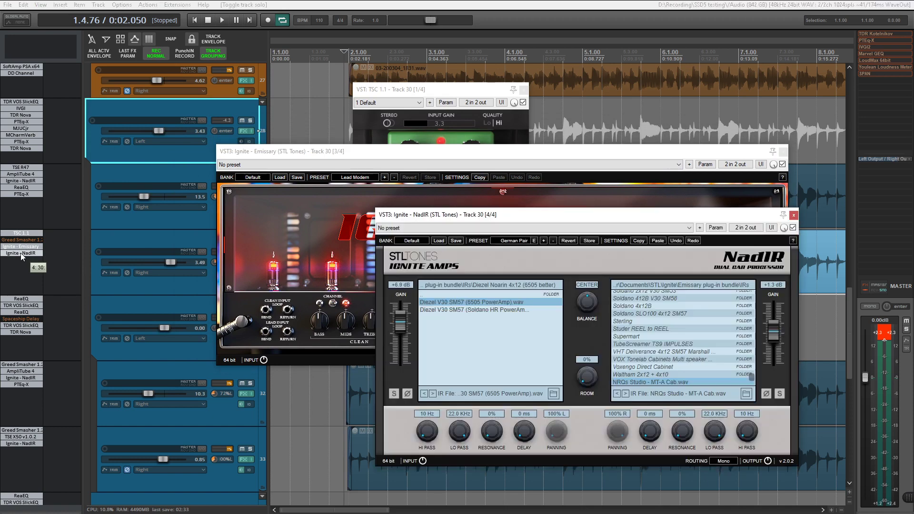
pyautogui.moveTo(599, 215); pyautogui.dragTo(422, 128)
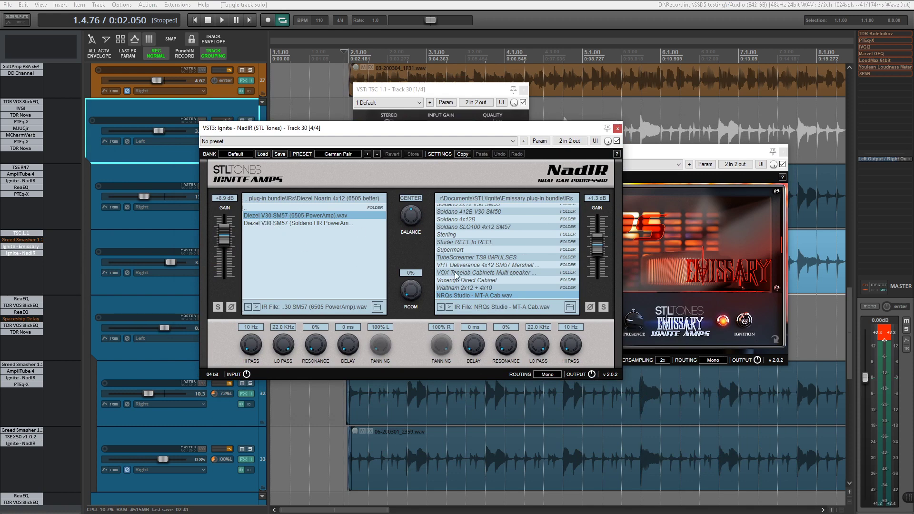
pyautogui.click(617, 128)
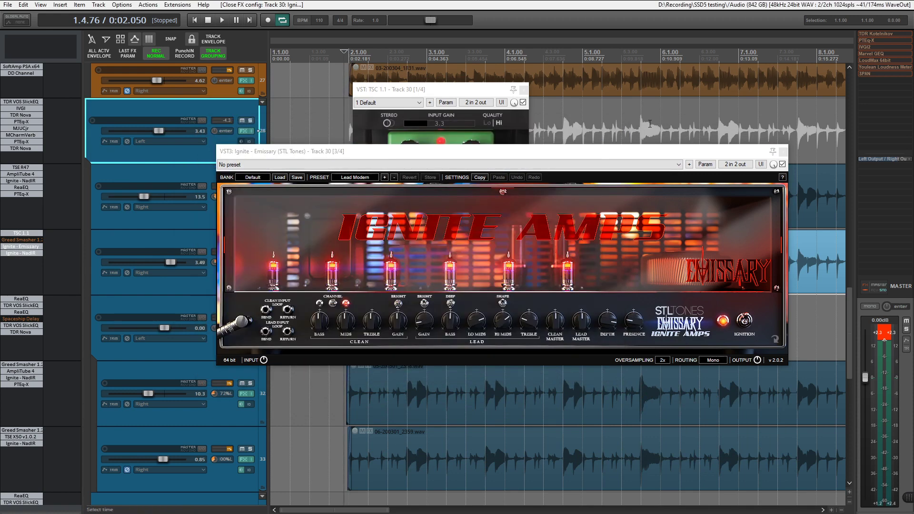
pyautogui.click(783, 152)
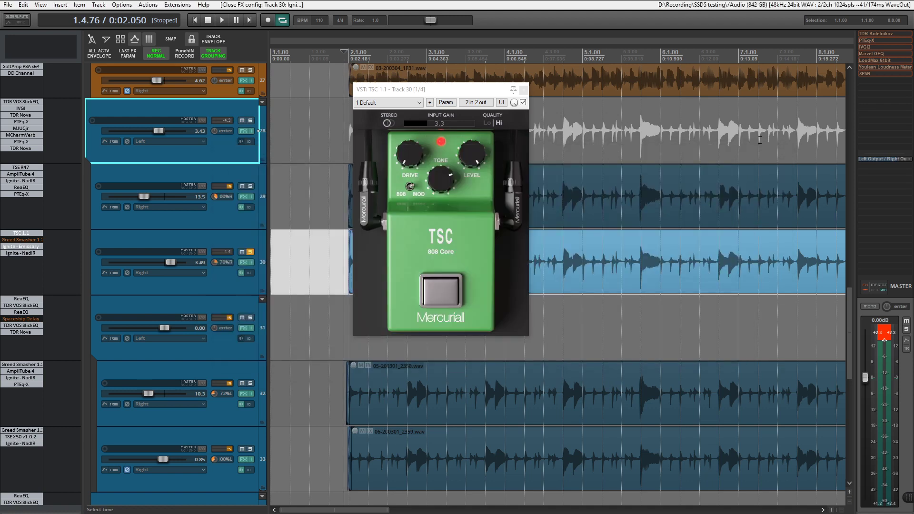
pyautogui.click(524, 90)
# - Play track 30 alone and add track 29 to the solo during playback, stopping when finished
pyautogui.press('space')
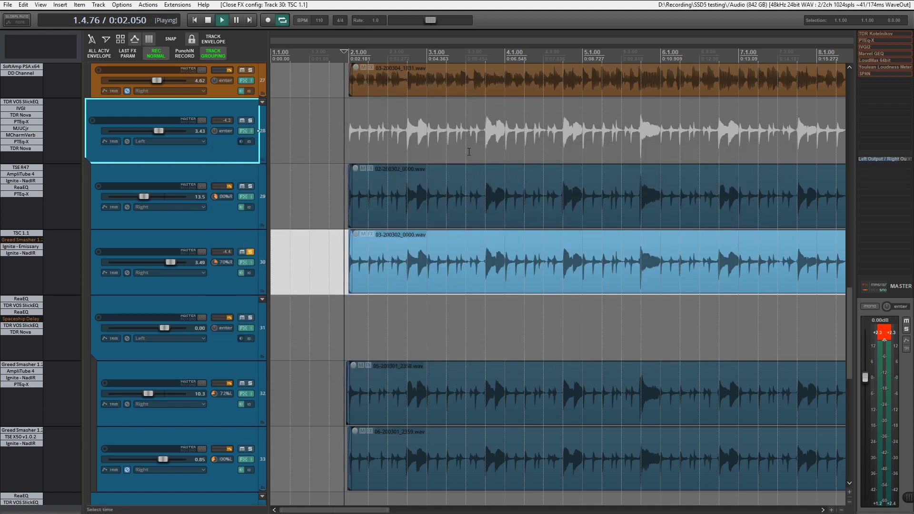
pyautogui.click(250, 187)
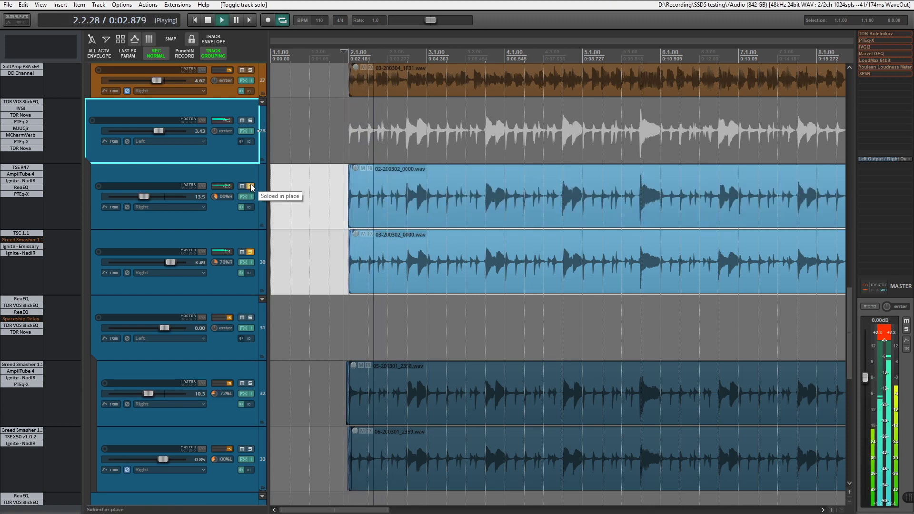
pyautogui.press('space')
# - Bypass the entire effects chain on folder track 28
pyautogui.click(250, 133)
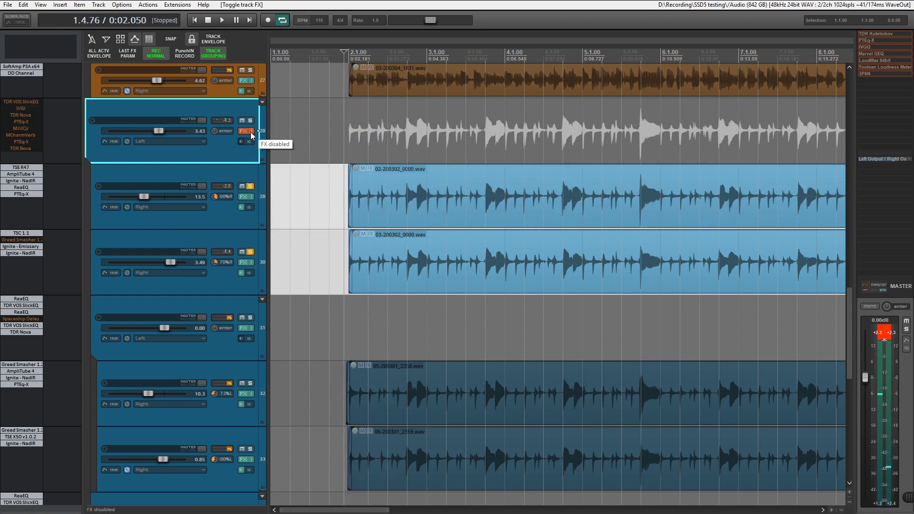
# - Play back the soloed guitar tracks 29 and 30 with their folder's effects disabled, and clear the solos
pyautogui.press('space')
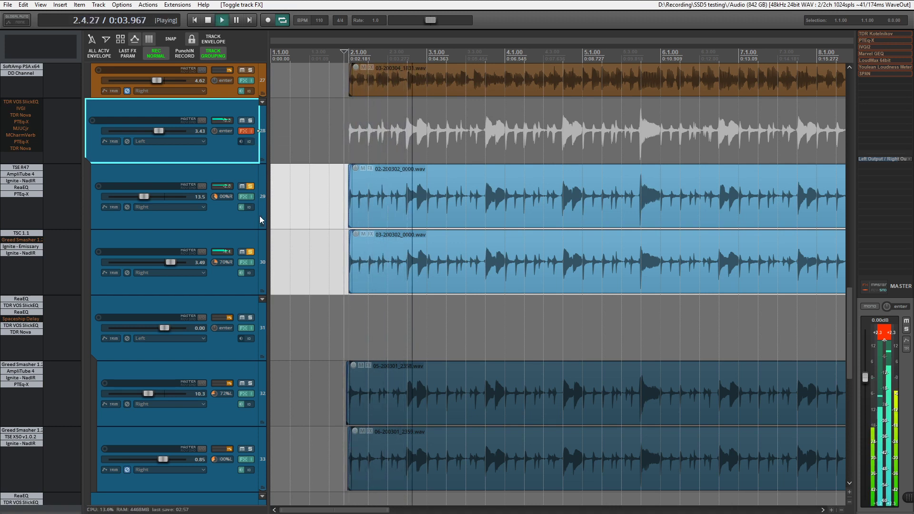
pyautogui.press('space')
pyautogui.click(251, 251)
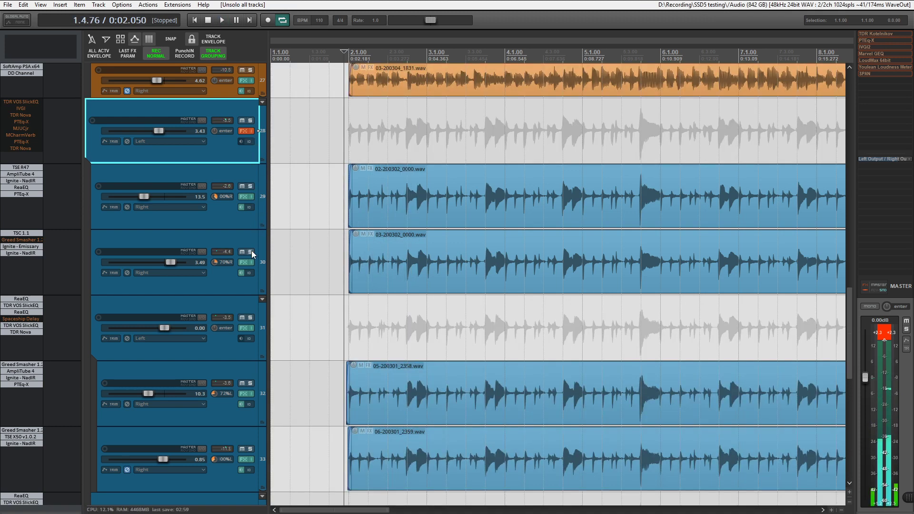
# - Solo guitar folder track 31 and listen to it from the start of the riff, and unsolo it
pyautogui.click(251, 317)
pyautogui.scroll(-3, 207, 276)
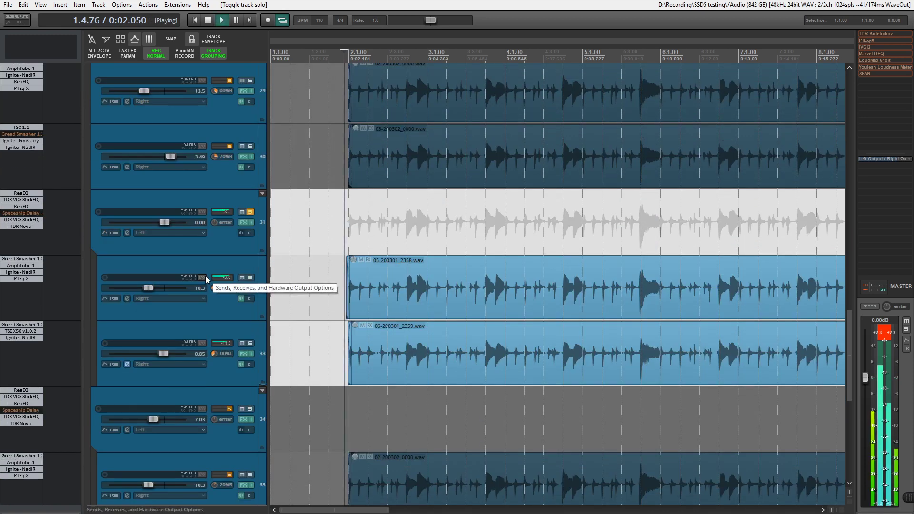
pyautogui.press('space')
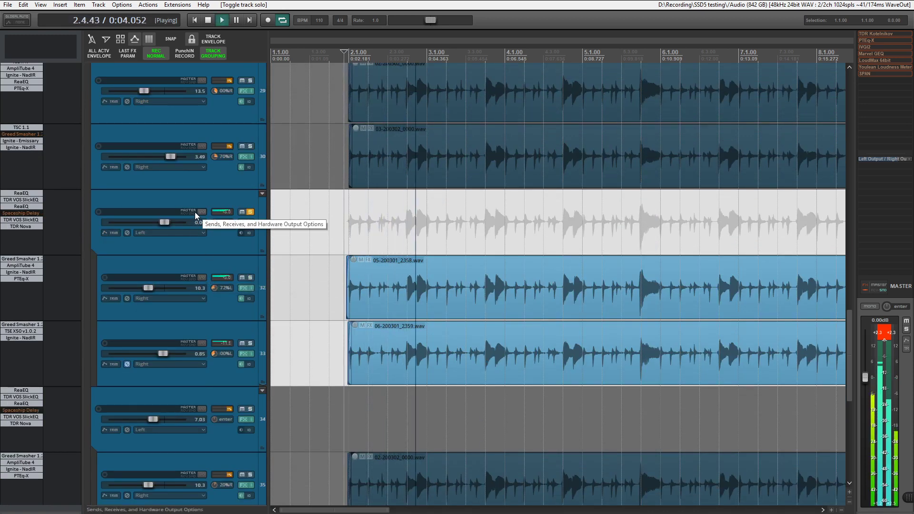
pyautogui.press('space')
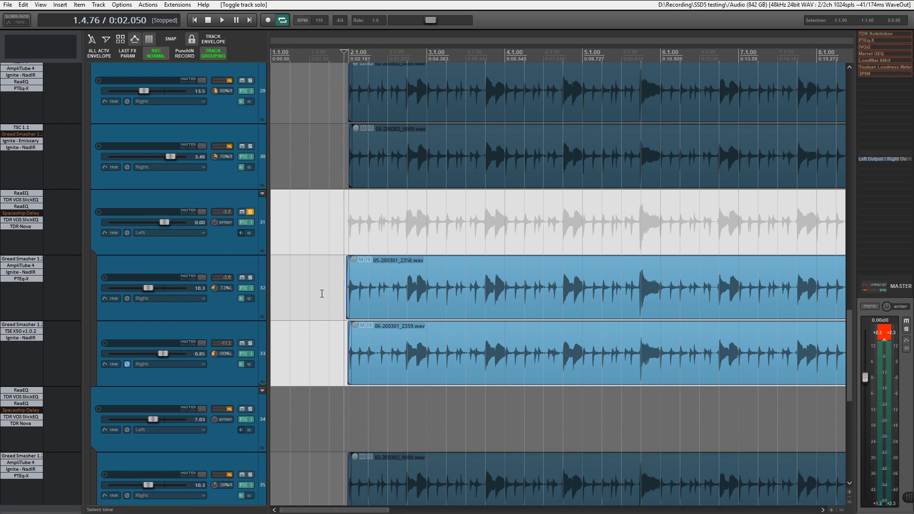
pyautogui.scroll(5, 373, 340)
pyautogui.scroll(2, 425, 342)
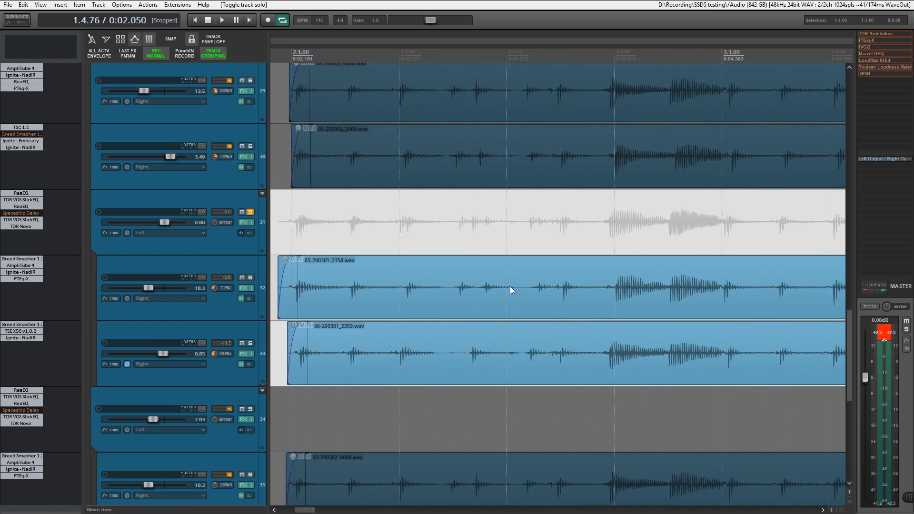
pyautogui.scroll(-1, 207, 260)
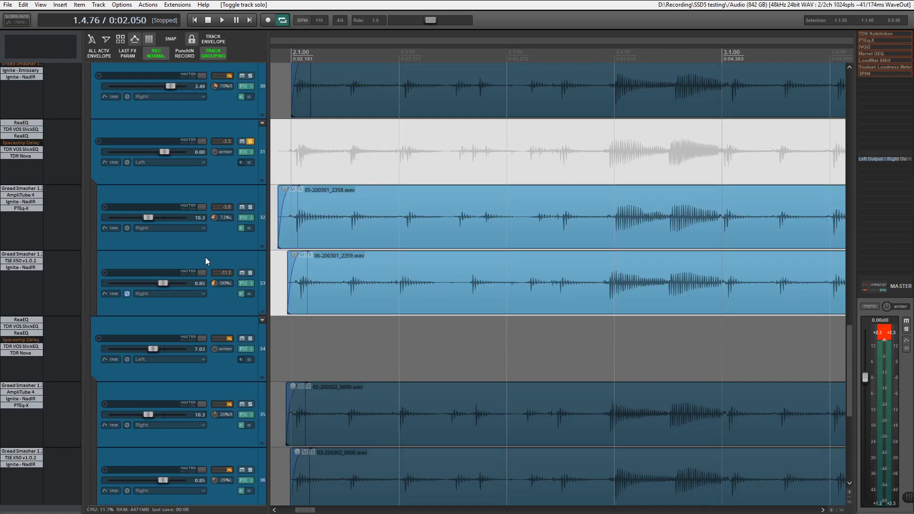
pyautogui.click(247, 143)
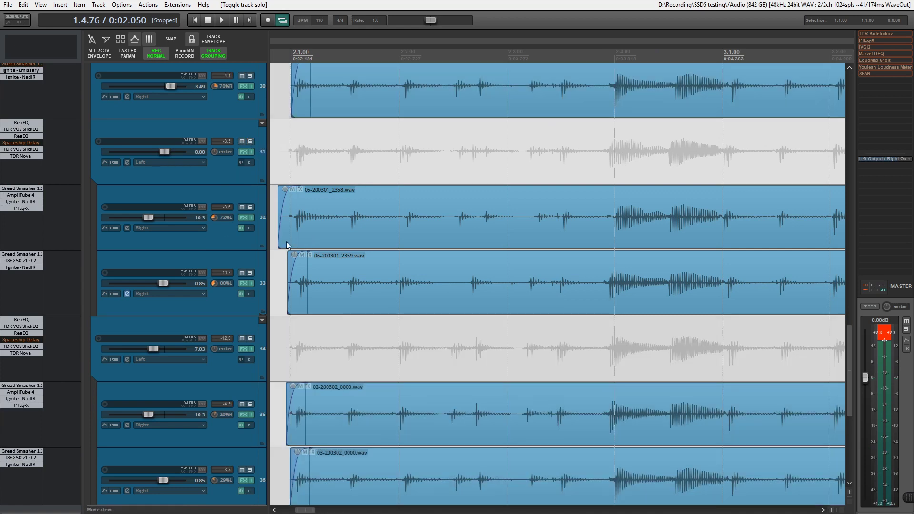
# - Open track 32's Greed Smasher and AmpliTube 4 plugins side by side and show AmpliTube's Stomp A section
pyautogui.scroll(-1, 218, 233)
pyautogui.scroll(-1, 216, 235)
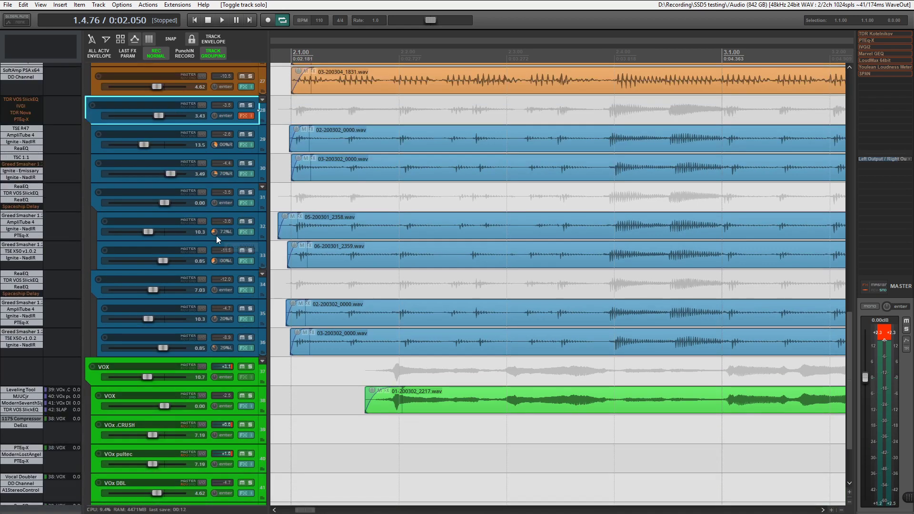
pyautogui.scroll(2, 170, 236)
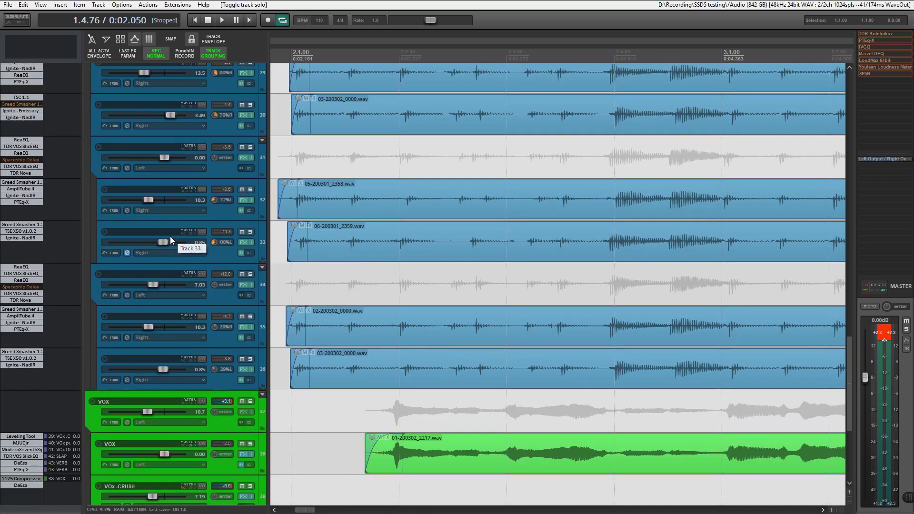
pyautogui.scroll(1, 170, 237)
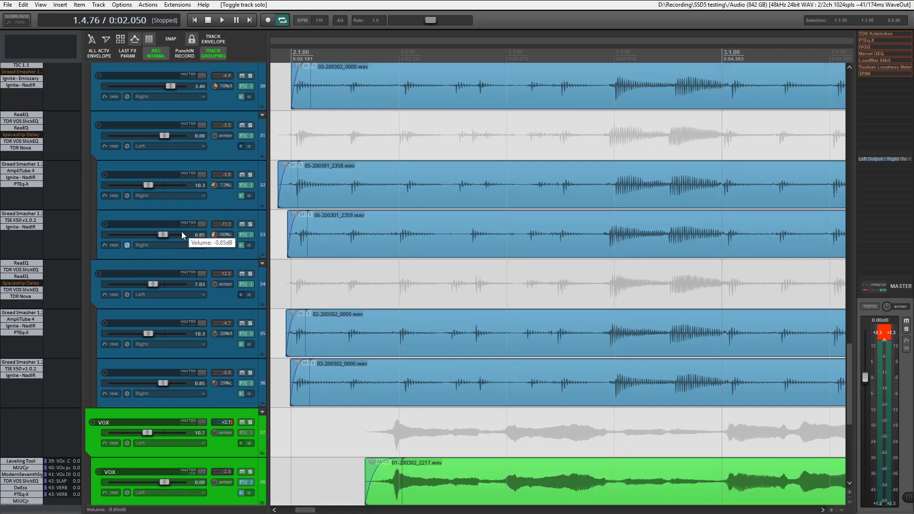
pyautogui.click(20, 165)
pyautogui.click(18, 172)
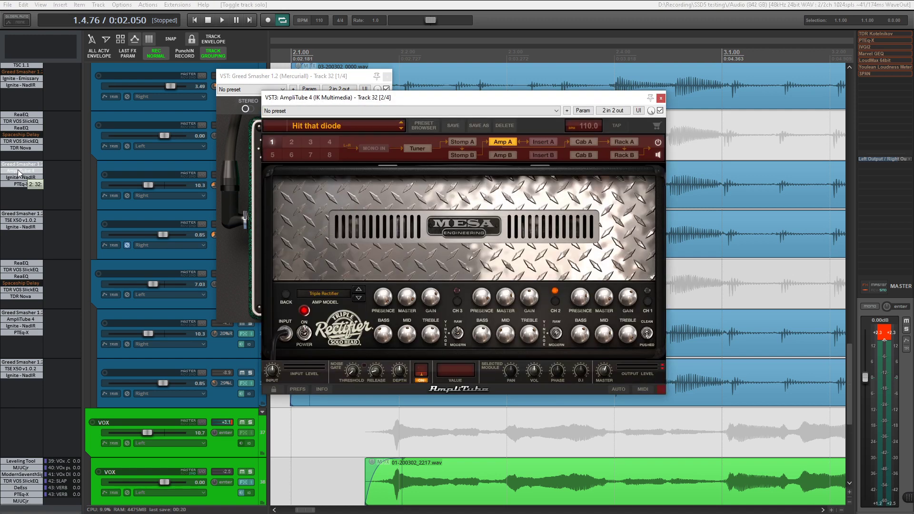
pyautogui.moveTo(397, 101); pyautogui.dragTo(486, 52)
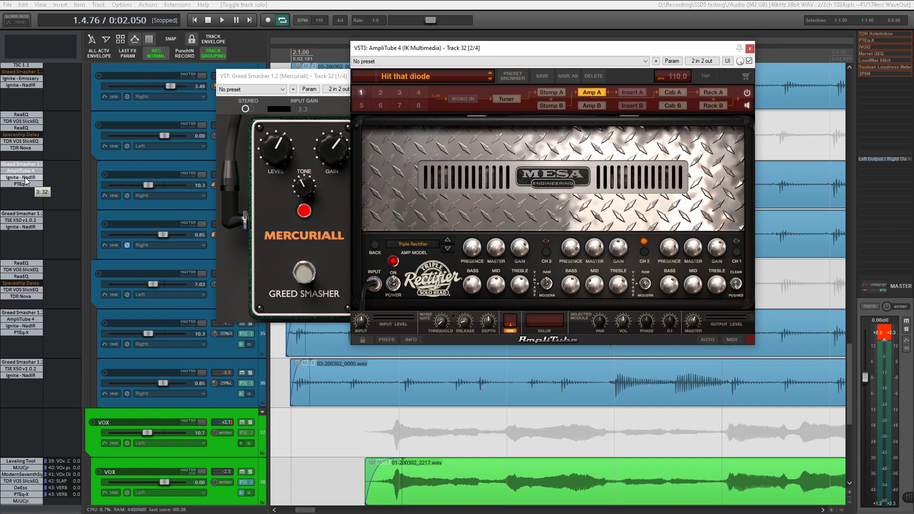
pyautogui.click(554, 94)
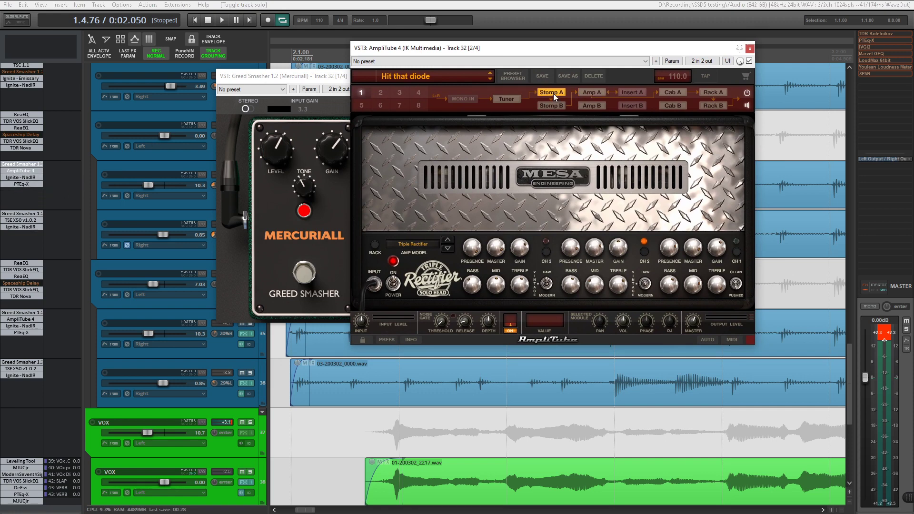
# - Inspect track 32's NadIR cab settings, and close NadIR, Greed Smasher and AmpliTube 4
pyautogui.click(18, 178)
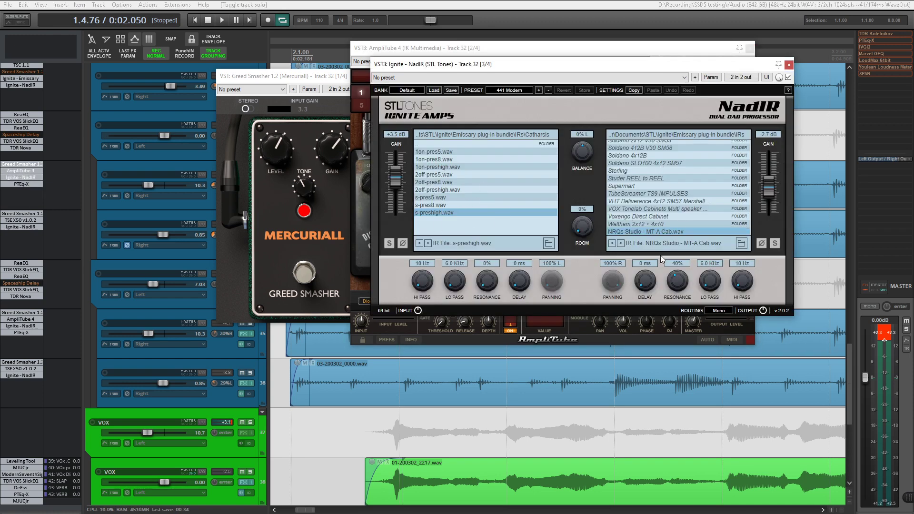
pyautogui.click(21, 178)
pyautogui.click(22, 164)
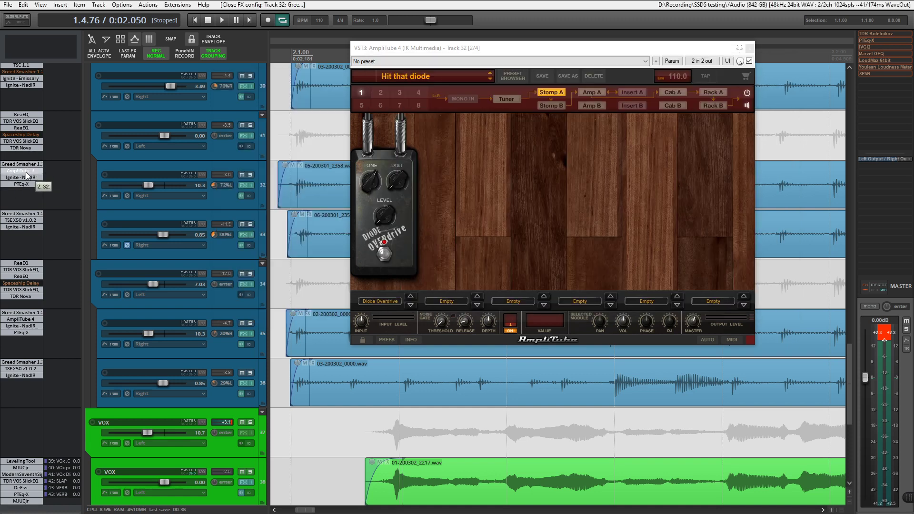
pyautogui.click(21, 170)
# - Open track 32's PTEq-X, solo the track and compare its playback with the equalizer bypassed and enabled
pyautogui.click(22, 184)
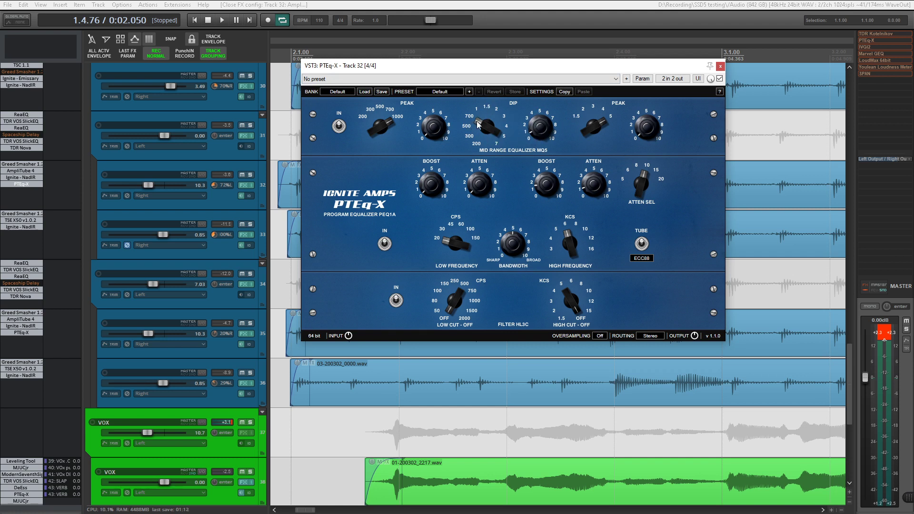
pyautogui.click(251, 176)
pyautogui.press('space')
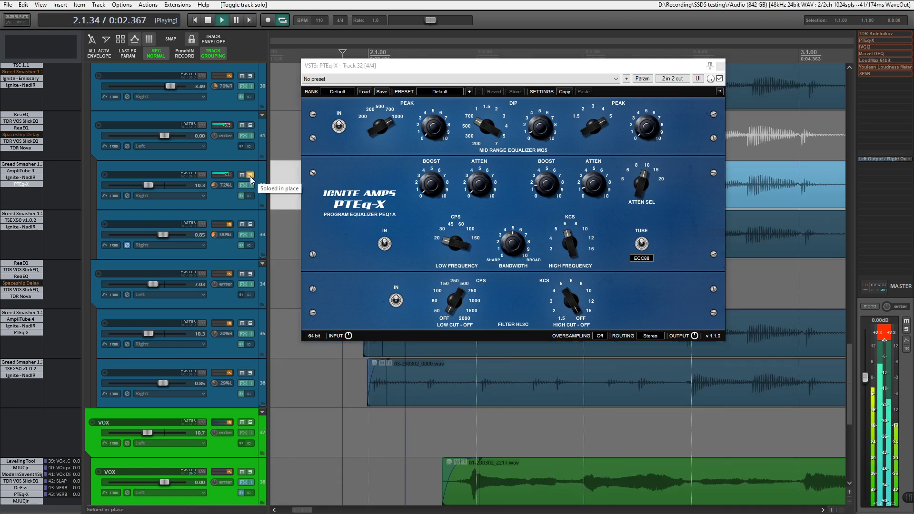
pyautogui.click(719, 79)
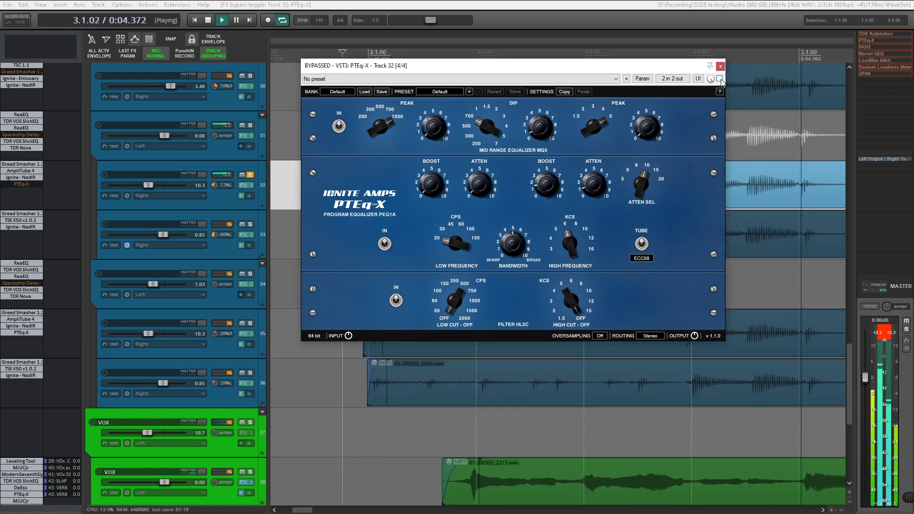
pyautogui.click(720, 80)
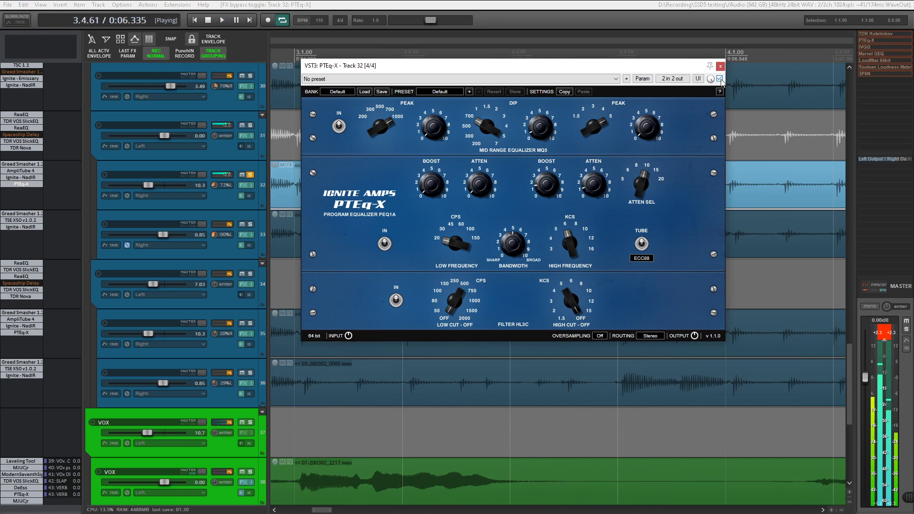
# - Stop playback, close the PTEq-X window and unsolo track 32
pyautogui.press('space')
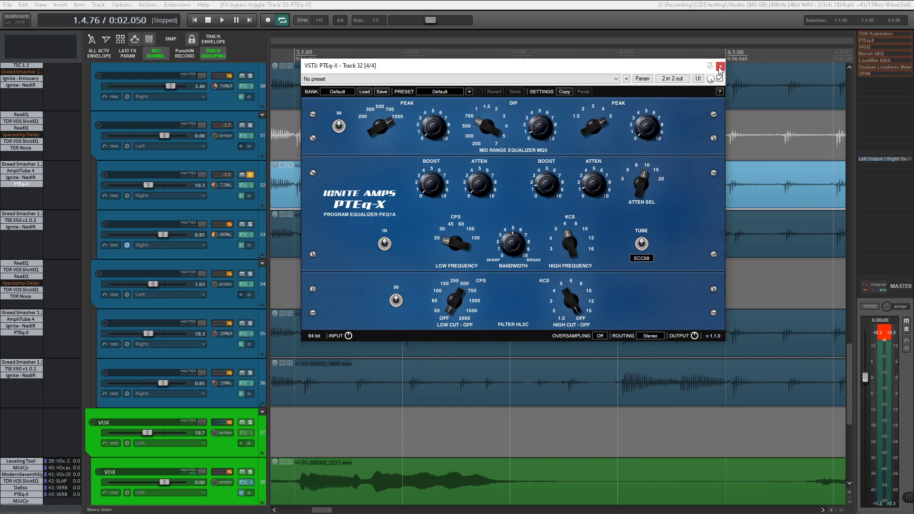
pyautogui.click(720, 66)
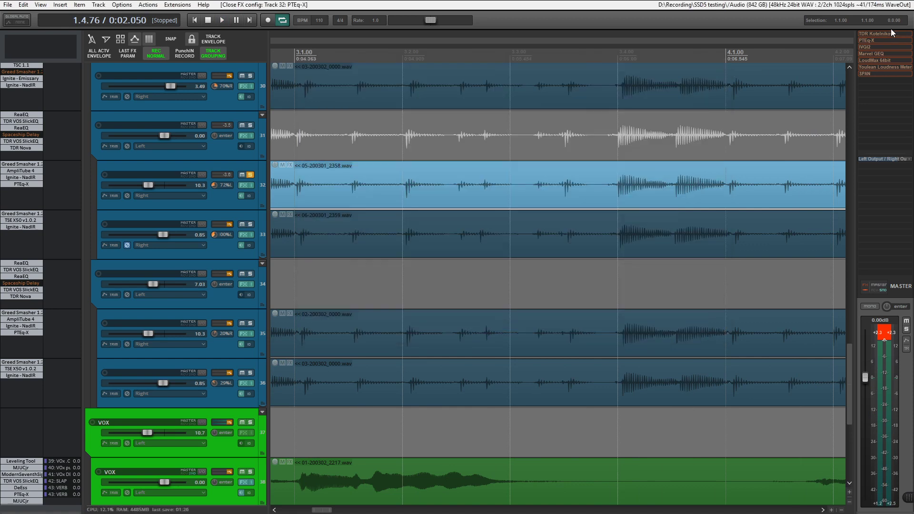
pyautogui.click(251, 176)
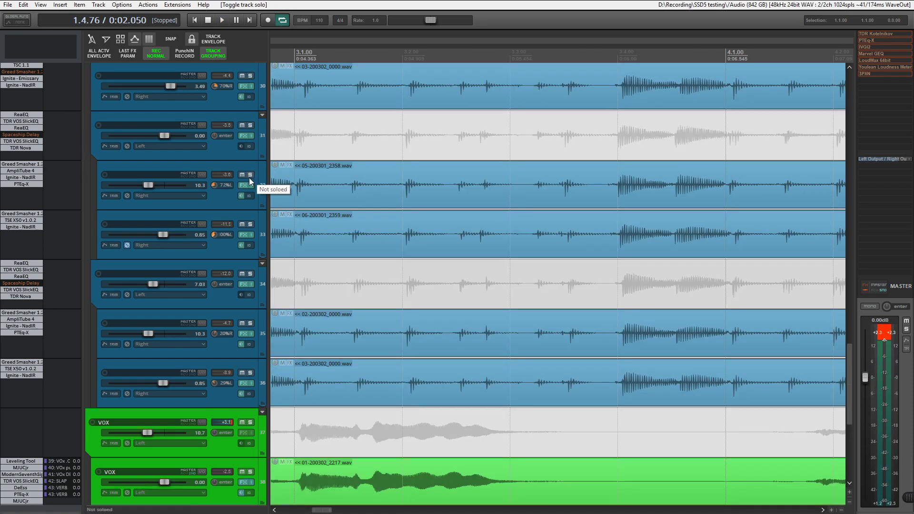
# - Solo track 33 and play it while opening its Greed Smasher, TSE X50 and NadIR plugins for inspection
pyautogui.scroll(-4, 343, 212)
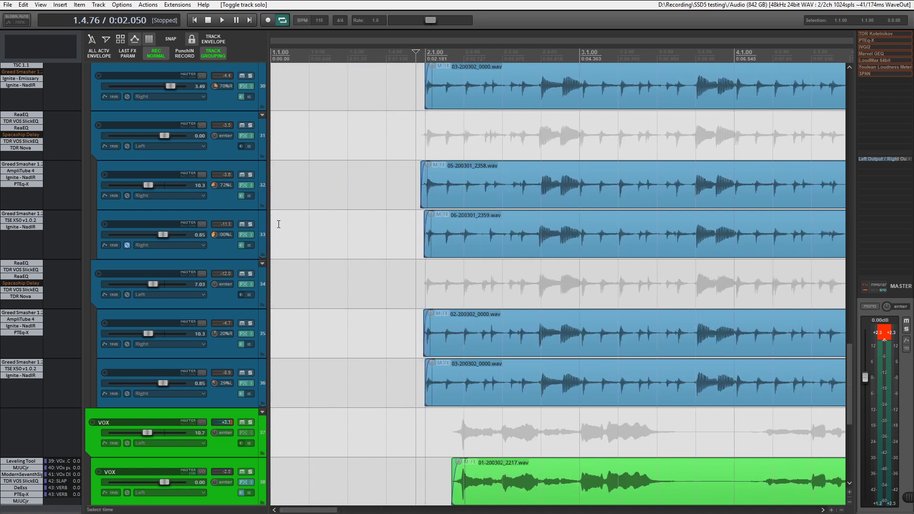
pyautogui.click(251, 224)
pyautogui.press('space')
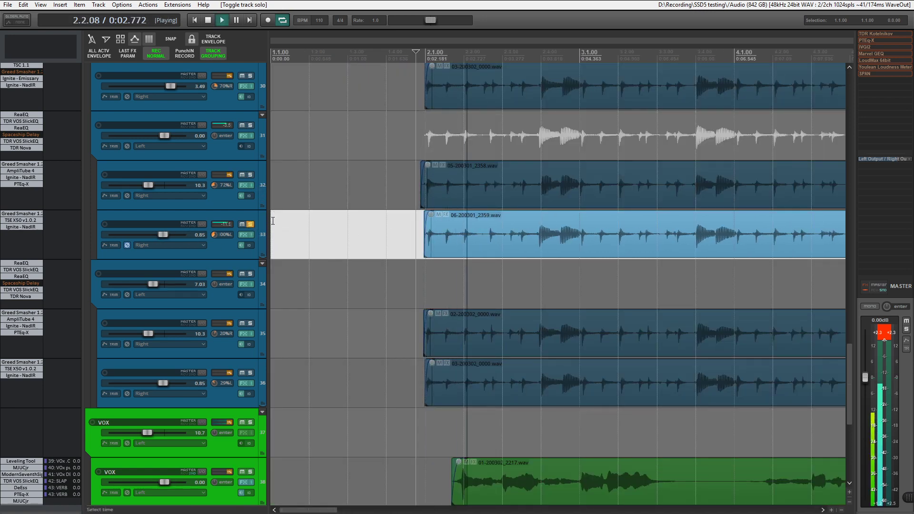
pyautogui.click(22, 214)
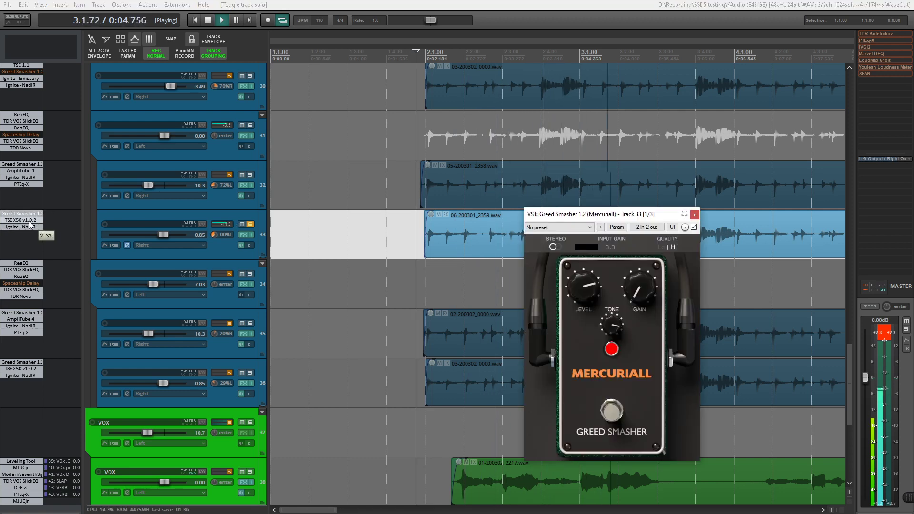
pyautogui.click(29, 221)
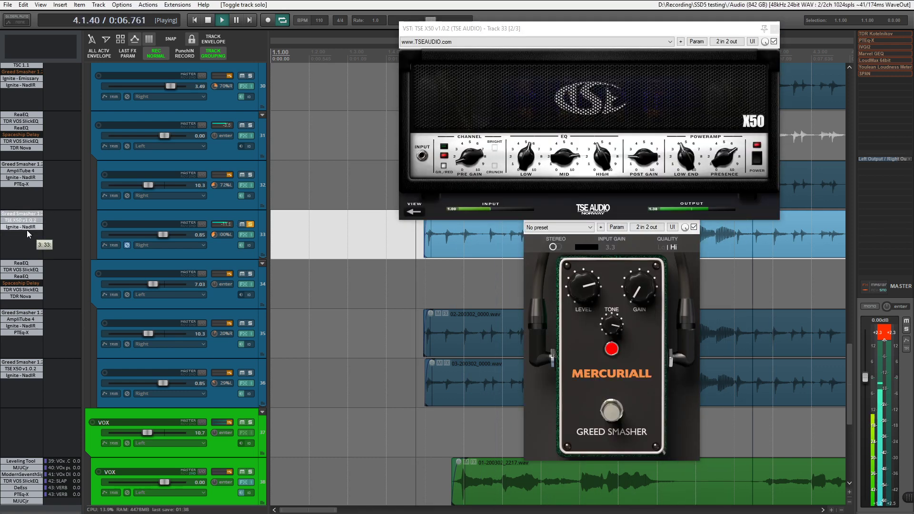
pyautogui.click(27, 230)
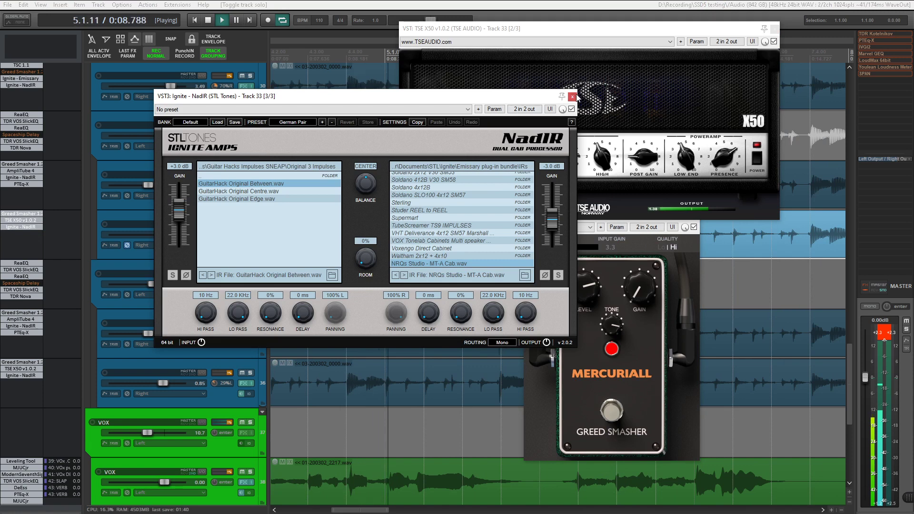
pyautogui.press('space')
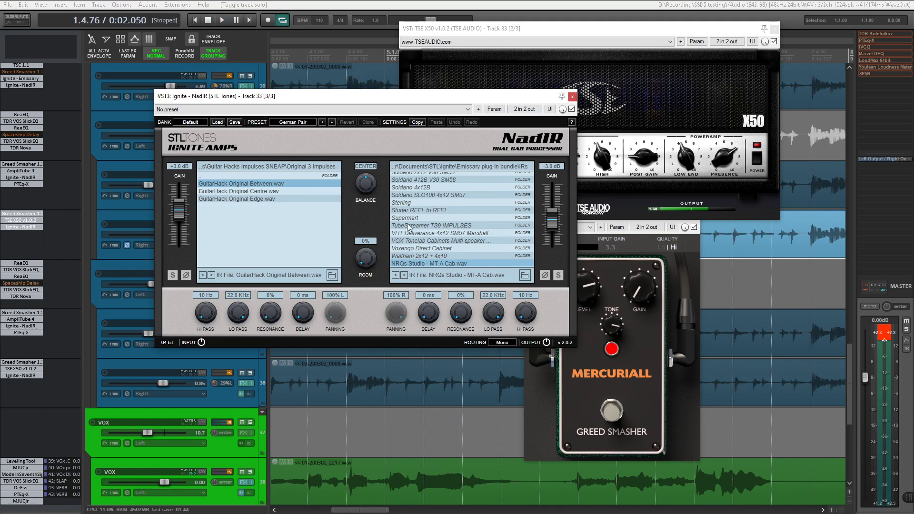
# - Close track 33's NadIR and arrange the TSE X50 and Greed Smasher windows side by side
pyautogui.click(573, 96)
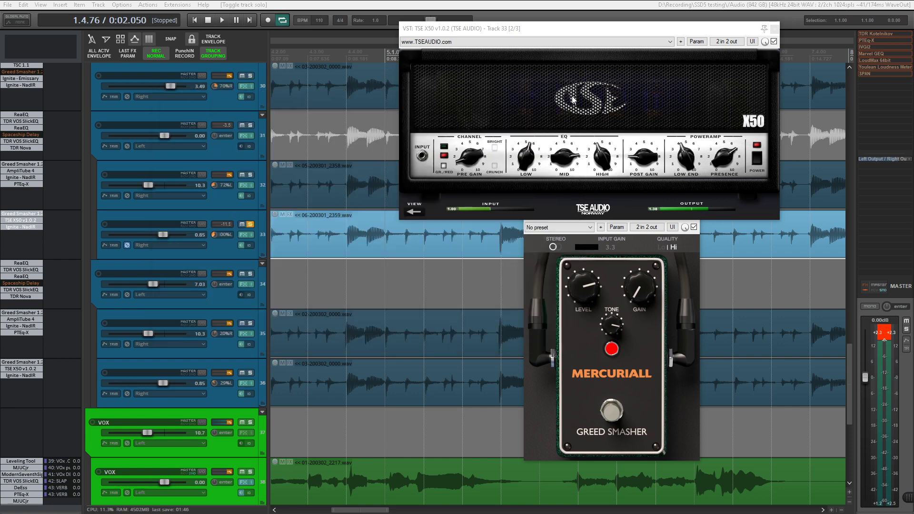
pyautogui.moveTo(576, 35); pyautogui.dragTo(326, 37)
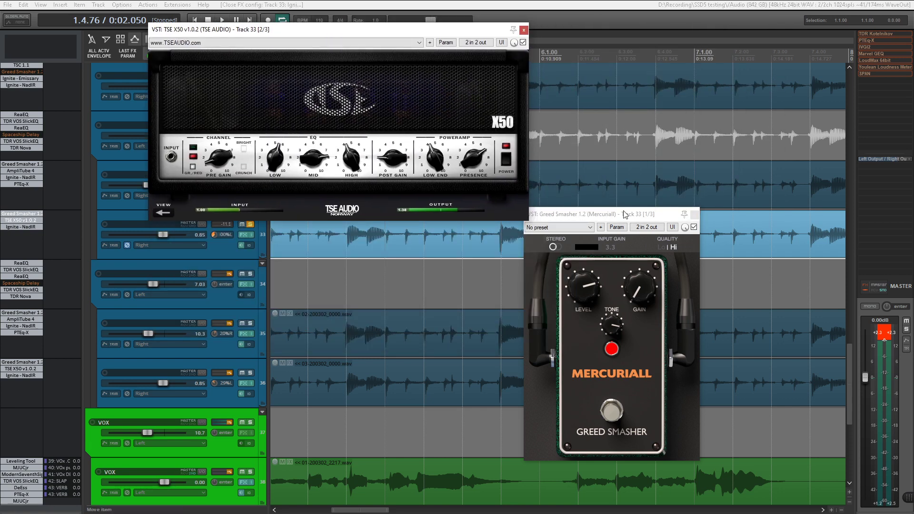
pyautogui.moveTo(625, 214); pyautogui.dragTo(640, 104)
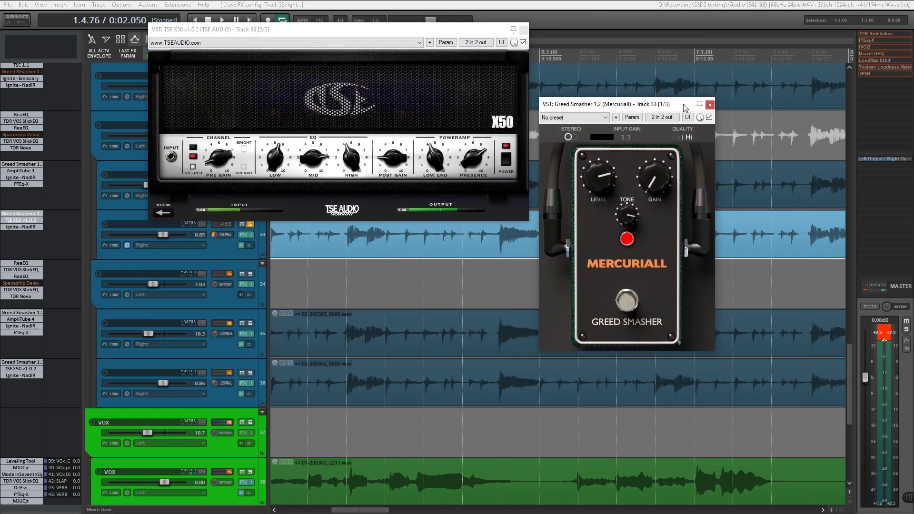
# - Close and reopen track 33's Greed Smasher to view it, and close TSE X50
pyautogui.click(710, 104)
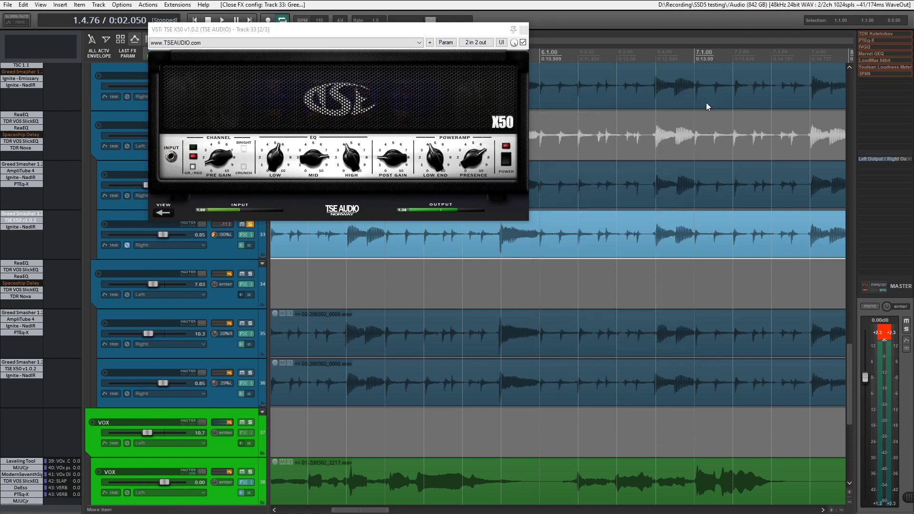
pyautogui.click(21, 214)
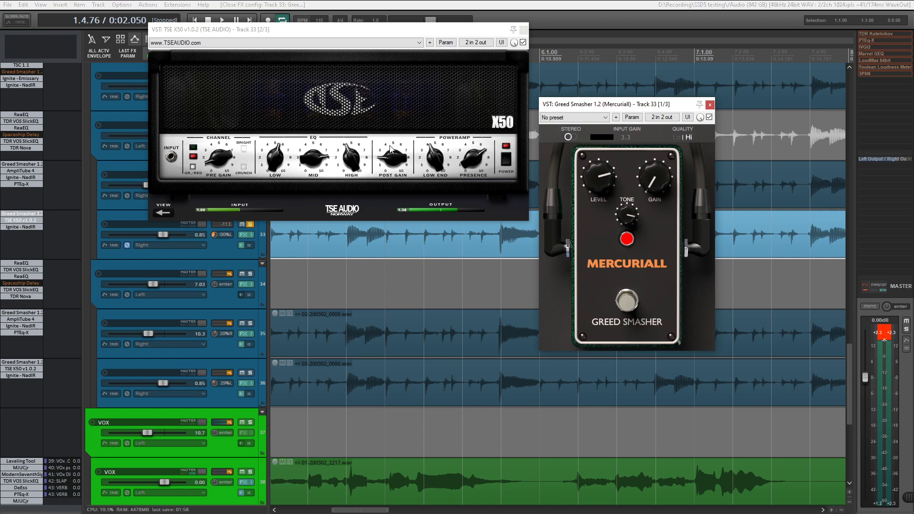
pyautogui.click(523, 29)
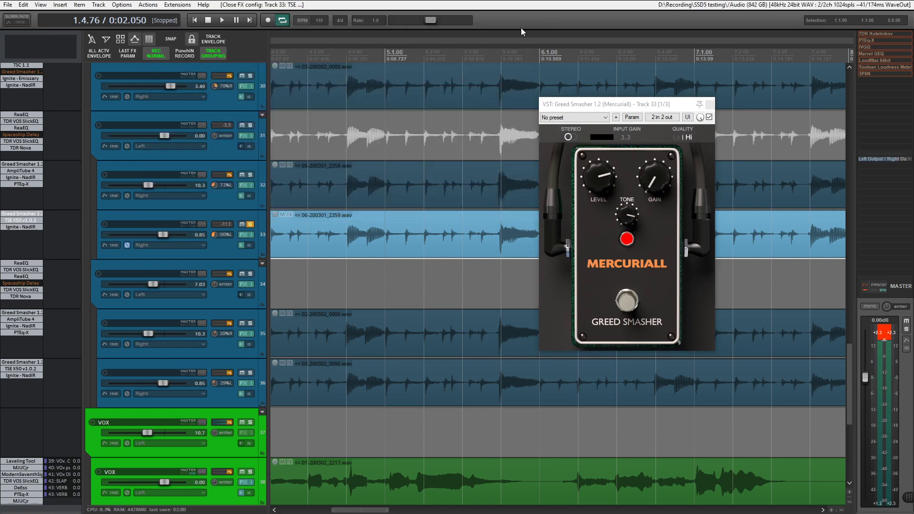
# - Close track 33's Greed Smasher window and solo track 32 together with track 33
pyautogui.click(21, 214)
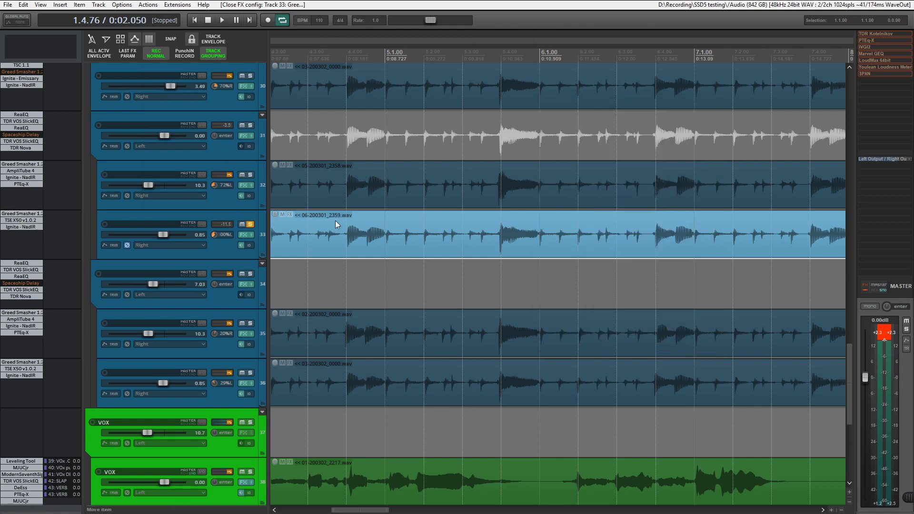
pyautogui.click(251, 175)
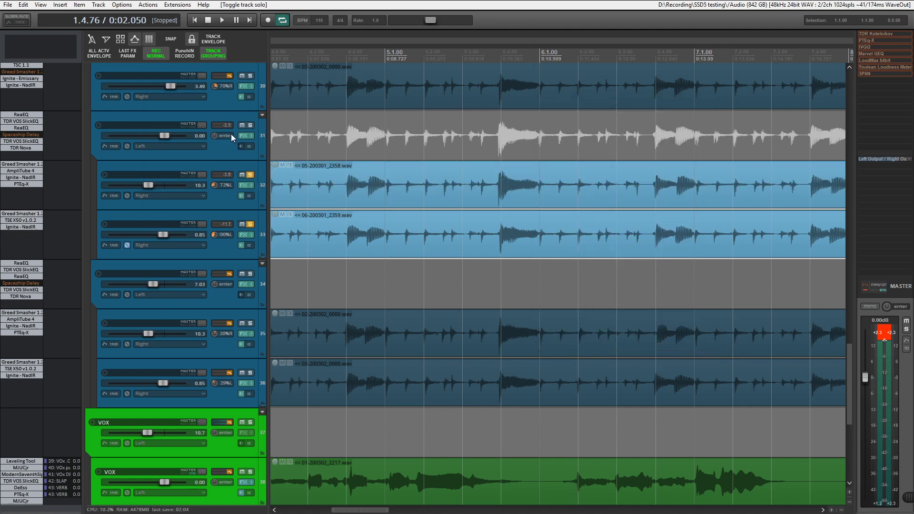
# - Select folder track 31 and open both of its ReaEQ and TDR VOS SlickEQ instances plus TDR Nova for inspection
pyautogui.click(216, 127)
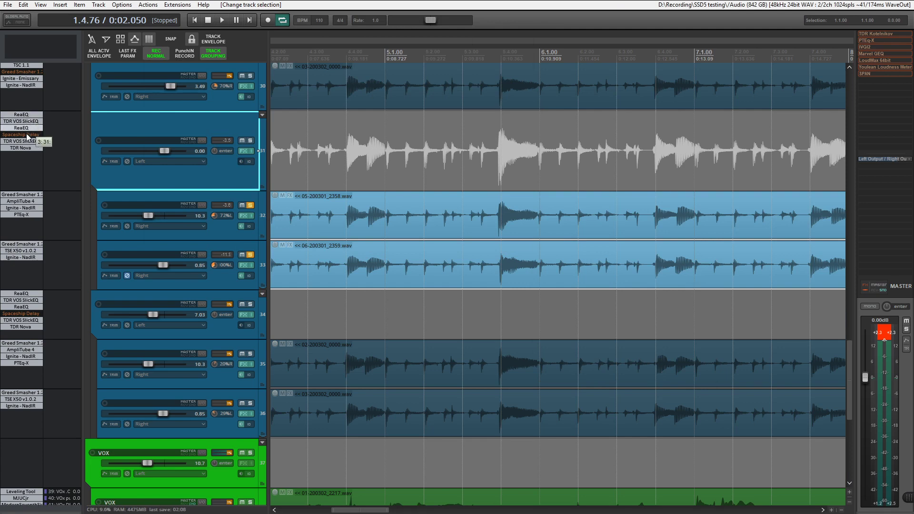
pyautogui.click(21, 114)
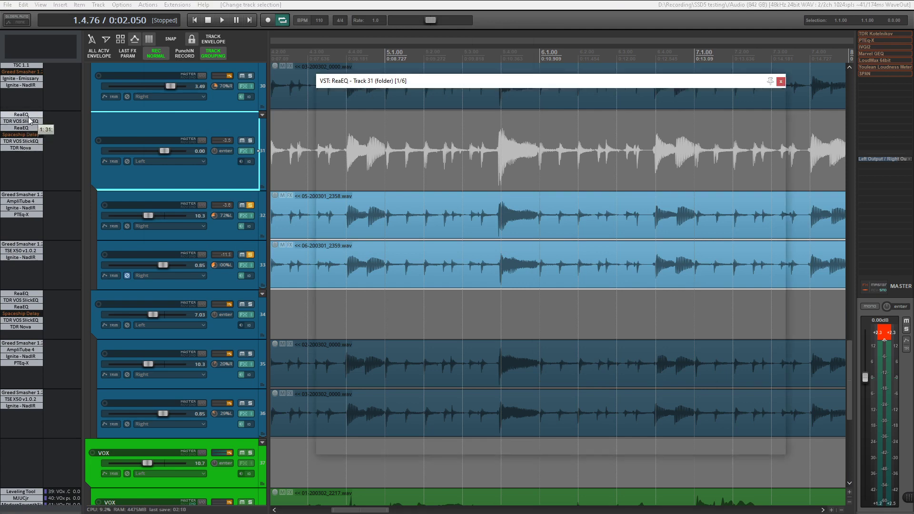
pyautogui.click(21, 121)
pyautogui.click(28, 128)
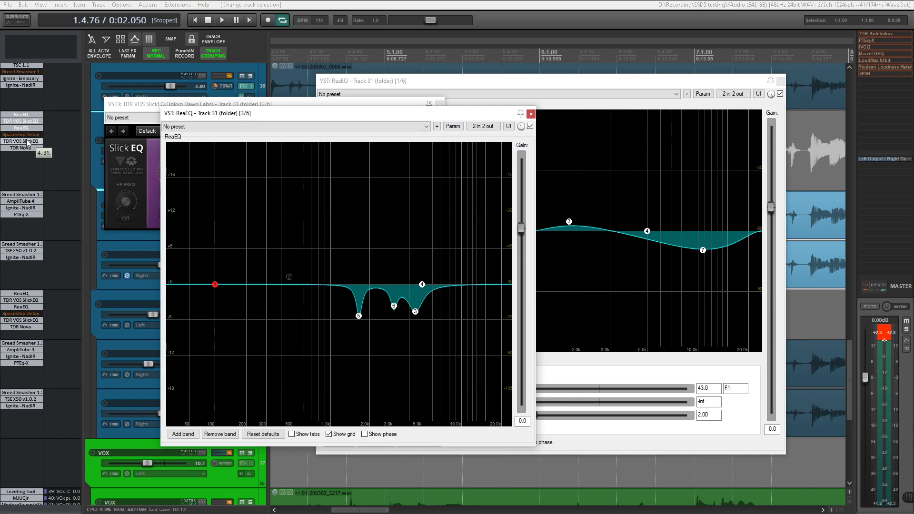
pyautogui.click(24, 141)
pyautogui.click(27, 150)
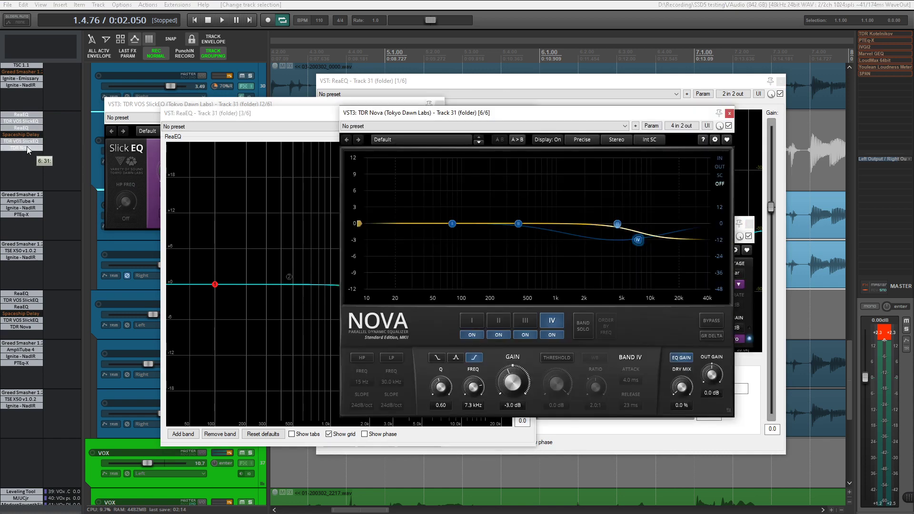
# - Close all the open ReaEQ, TDR VOS SlickEQ and TDR Nova windows of folder track 31
pyautogui.click(21, 116)
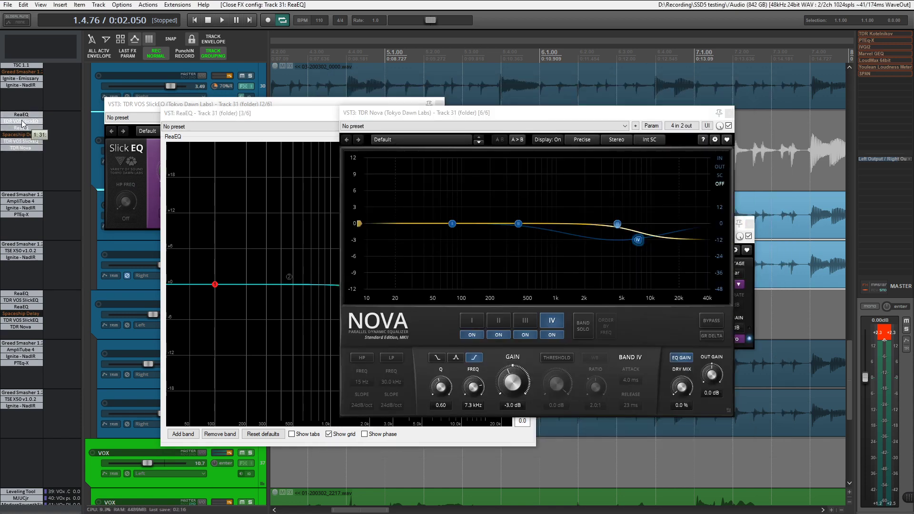
pyautogui.click(22, 122)
pyautogui.click(24, 128)
pyautogui.click(23, 141)
pyautogui.click(24, 147)
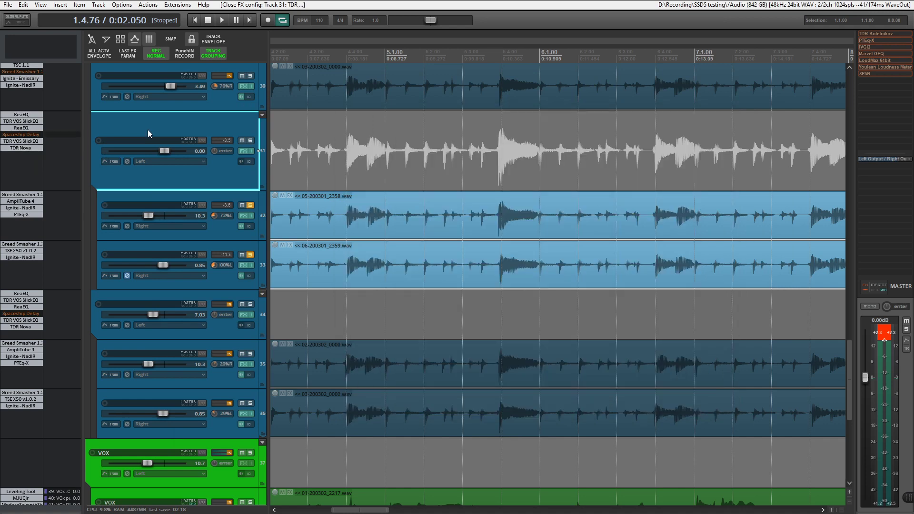
# - Play the soloed guitars with folder track 31's effects on, bypassed and re-enabled to compare the sound, and stop playback
pyautogui.press('space')
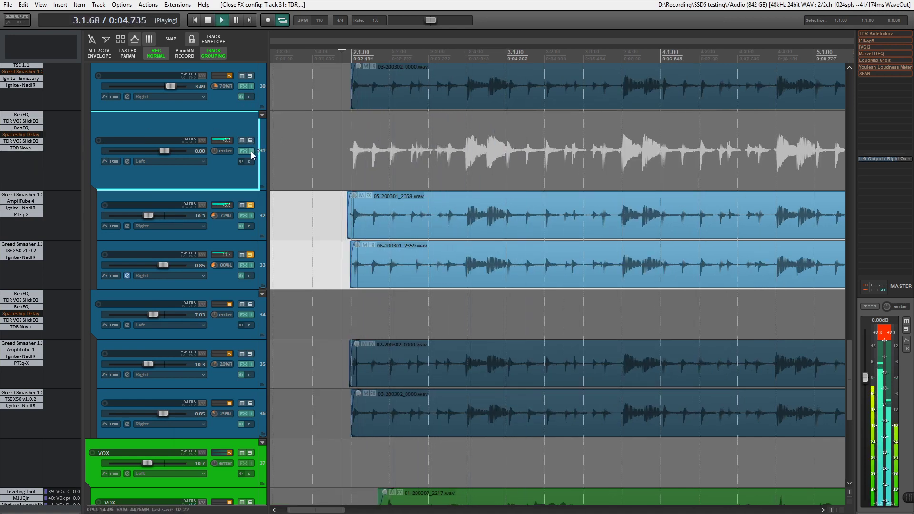
pyautogui.press('space')
pyautogui.click(251, 152)
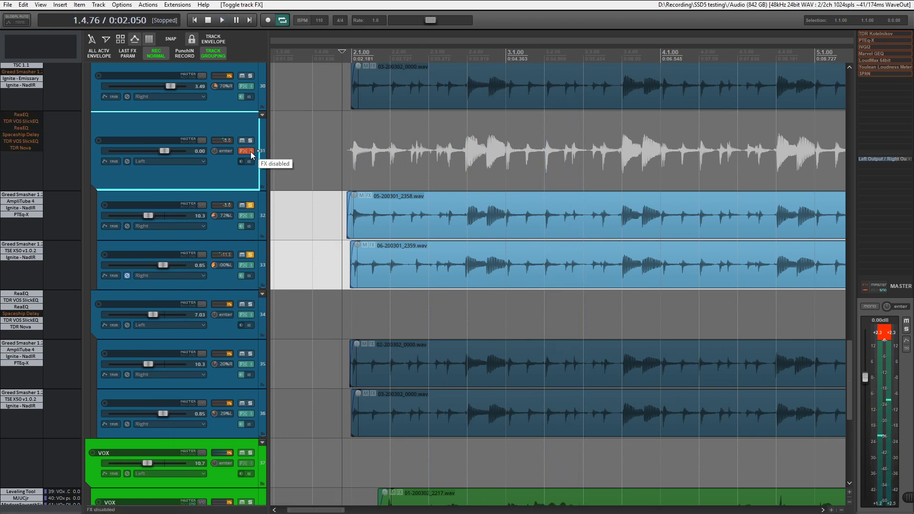
pyautogui.press('space')
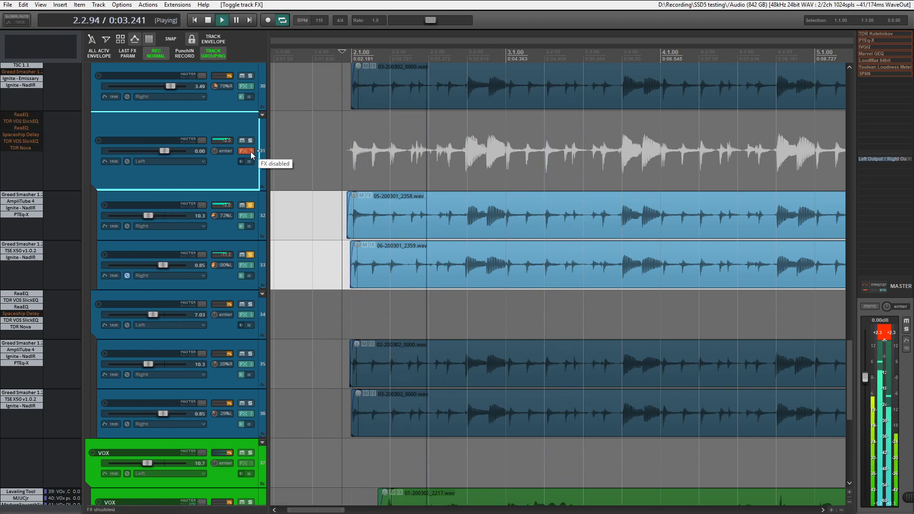
pyautogui.click(251, 151)
pyautogui.press('space')
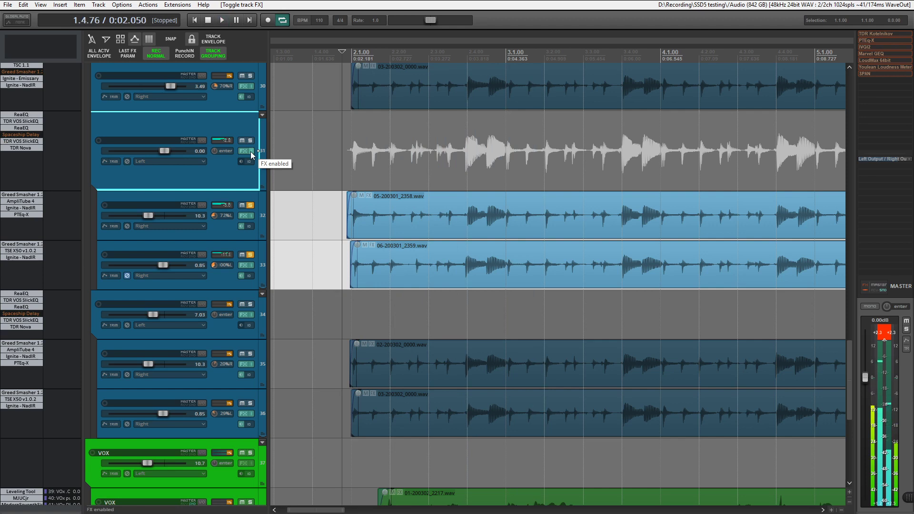
# - Unsolo all tracks and select folder track 34 and its child tracks 35 and 36 one after another
pyautogui.click(251, 205)
pyautogui.scroll(-1, 207, 307)
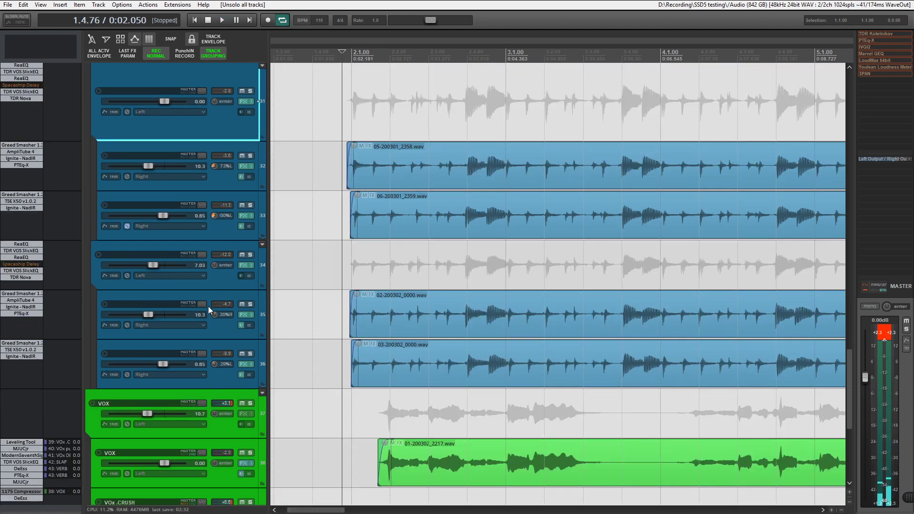
pyautogui.scroll(-1, 207, 306)
pyautogui.scroll(2, 192, 196)
pyautogui.scroll(-1, 191, 229)
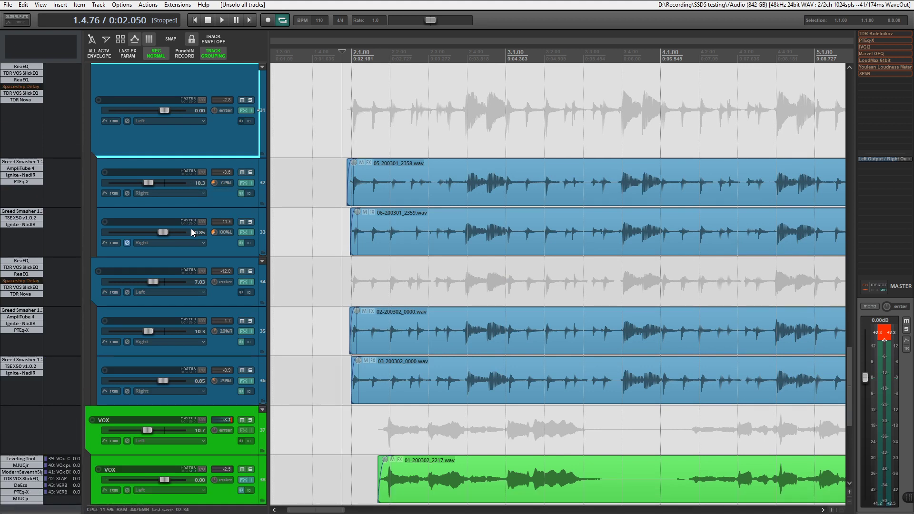
pyautogui.click(205, 259)
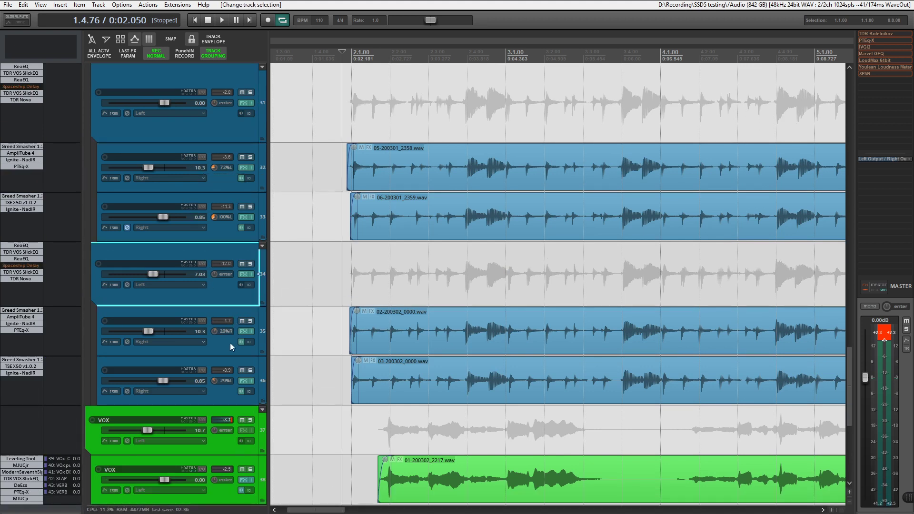
pyautogui.click(227, 343)
pyautogui.click(213, 374)
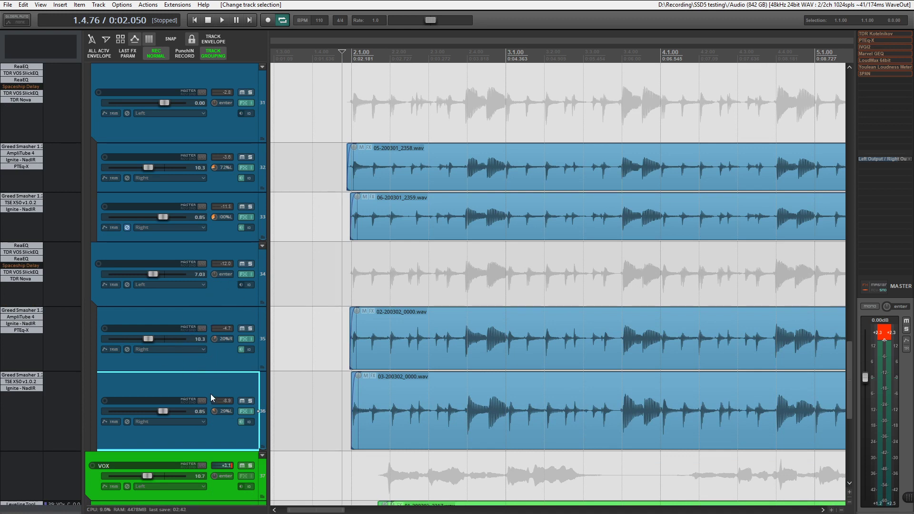
# - Solo folder track 34, play its guitar layers briefly and stop playback
pyautogui.click(250, 264)
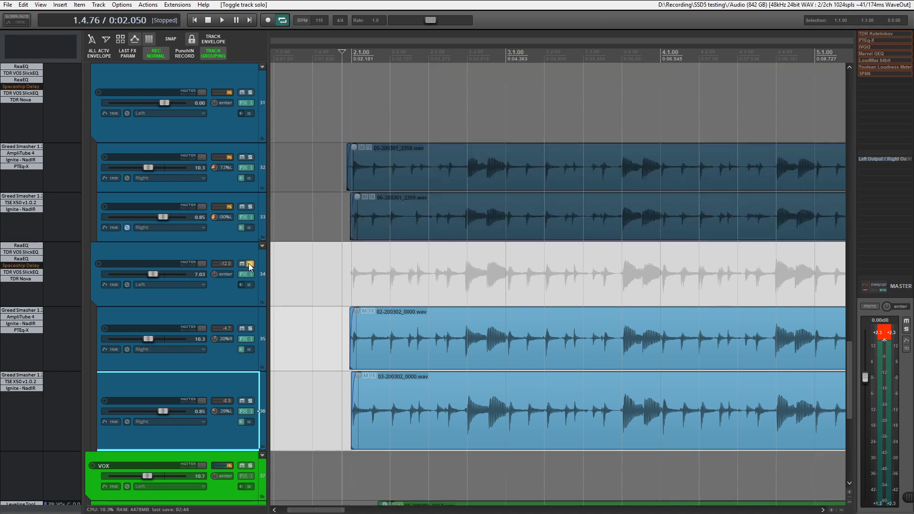
pyautogui.press('space')
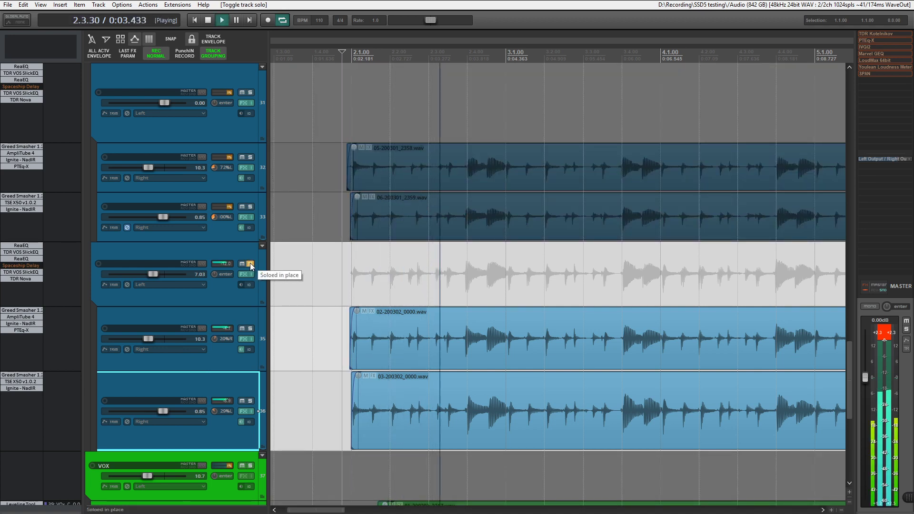
pyautogui.press('space')
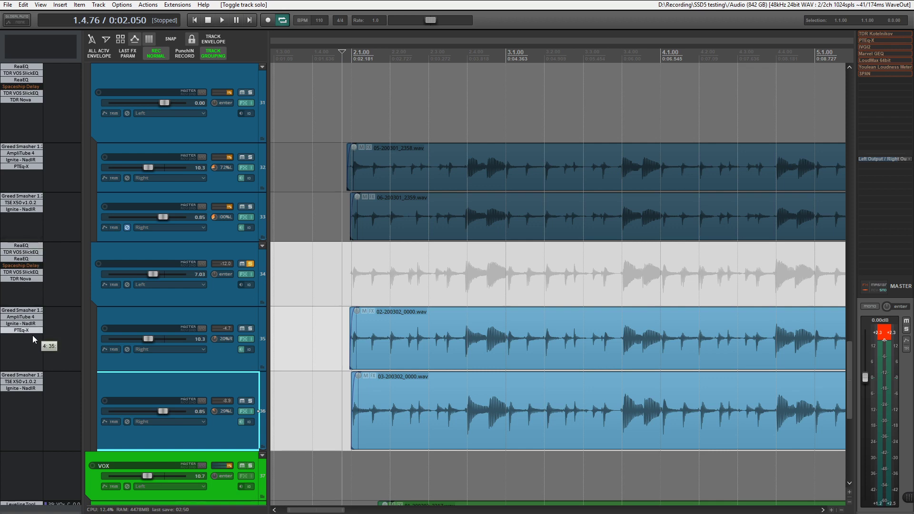
# - Open track 35's Greed Smasher, AmpliTube 4, NadIR and PTEq-X windows for inspection and close them again
pyautogui.click(21, 310)
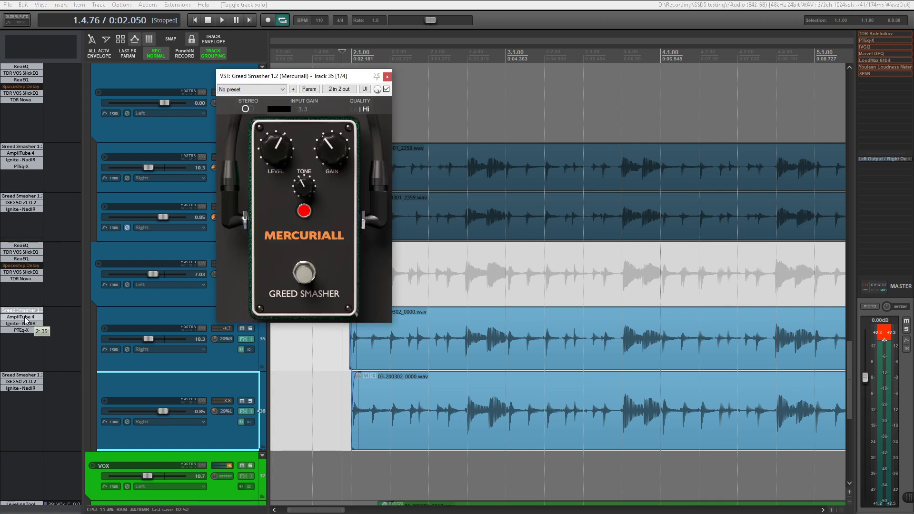
pyautogui.click(25, 318)
pyautogui.click(23, 325)
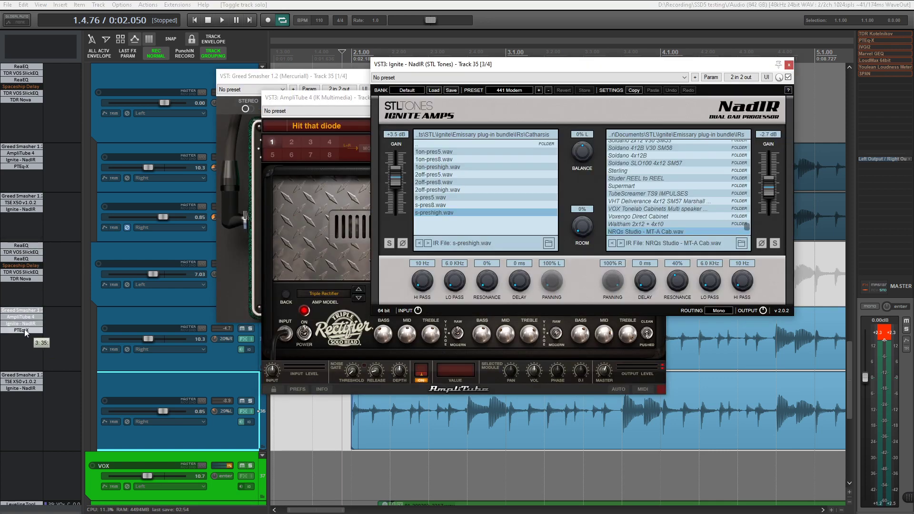
pyautogui.click(24, 329)
pyautogui.click(24, 330)
pyautogui.click(23, 324)
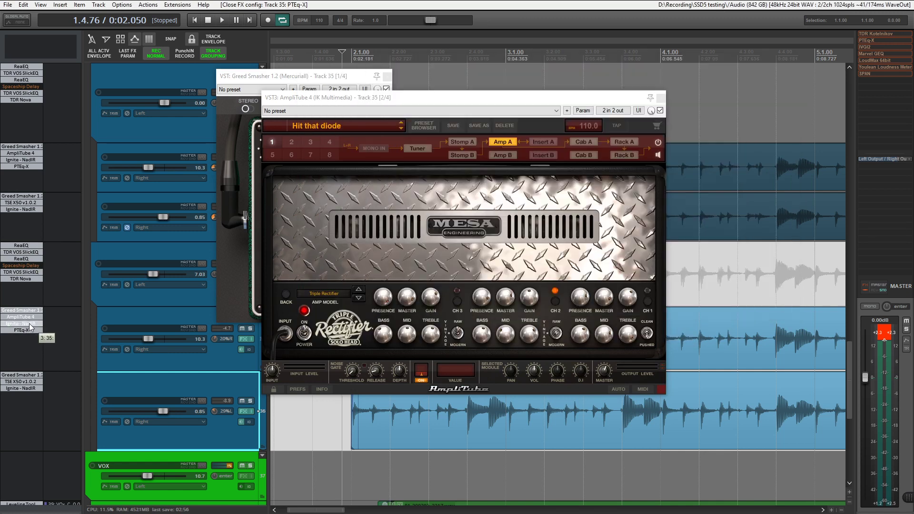
pyautogui.click(35, 317)
pyautogui.click(37, 311)
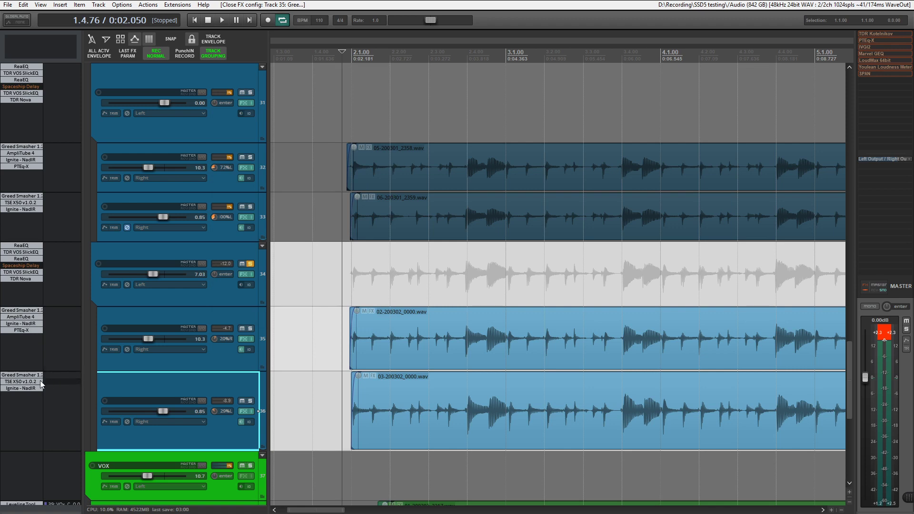
# - Open track 36's Greed Smasher, TSE X50 and NadIR windows for inspection and close them again
pyautogui.click(21, 378)
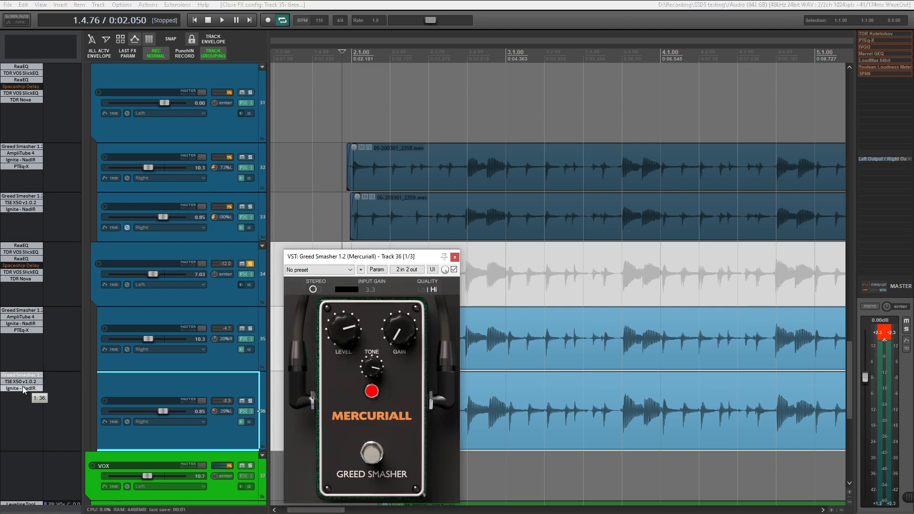
pyautogui.click(26, 384)
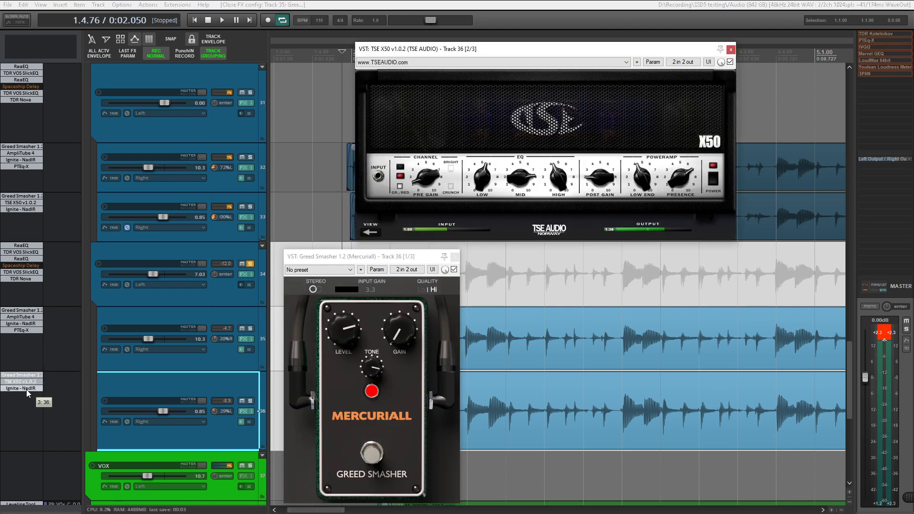
pyautogui.click(26, 390)
pyautogui.click(26, 389)
pyautogui.click(28, 382)
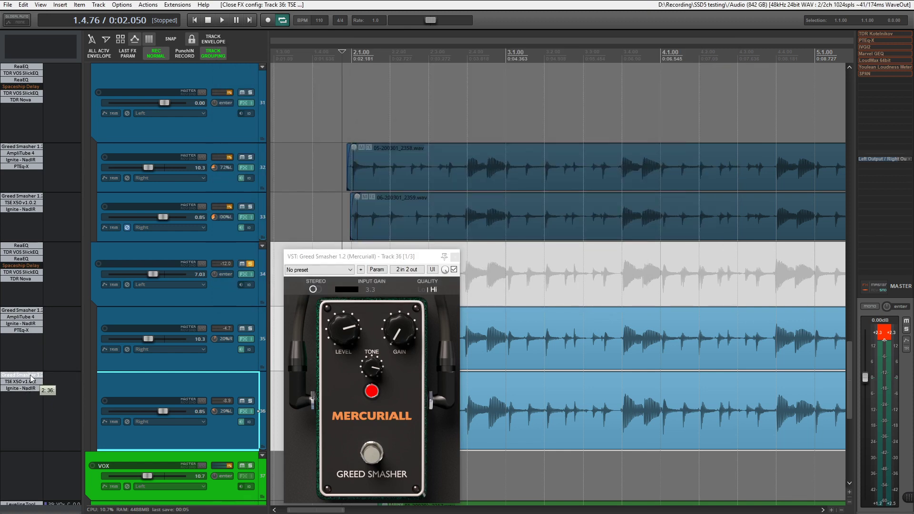
pyautogui.click(30, 375)
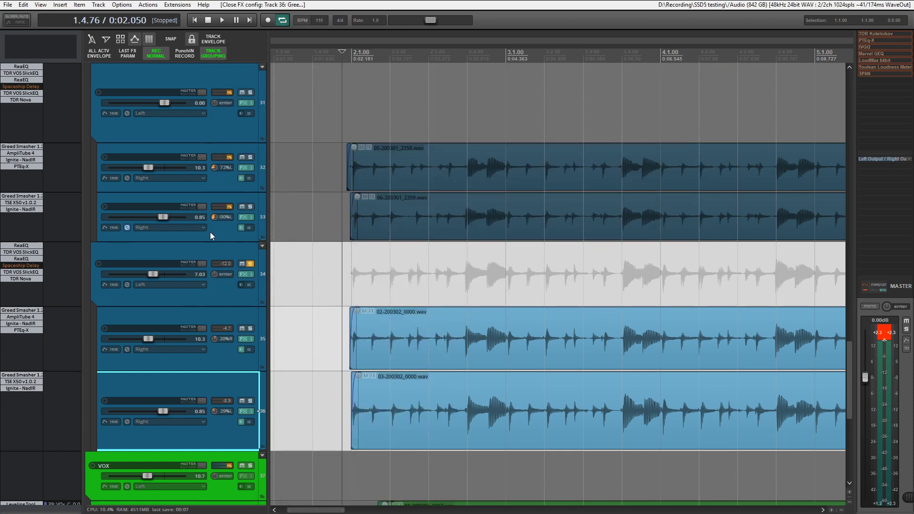
# - Unsolo folder track 34 and select folder track 28 below the bass tracks
pyautogui.click(249, 264)
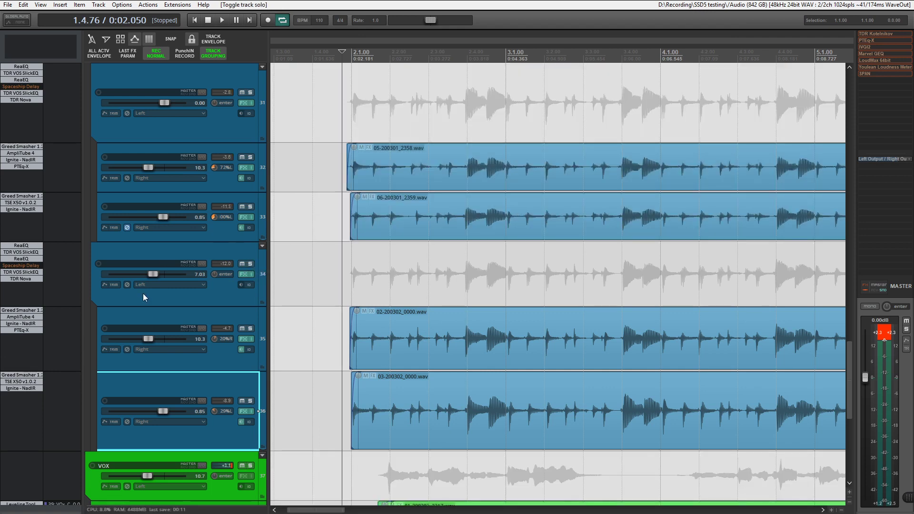
pyautogui.scroll(6, 182, 325)
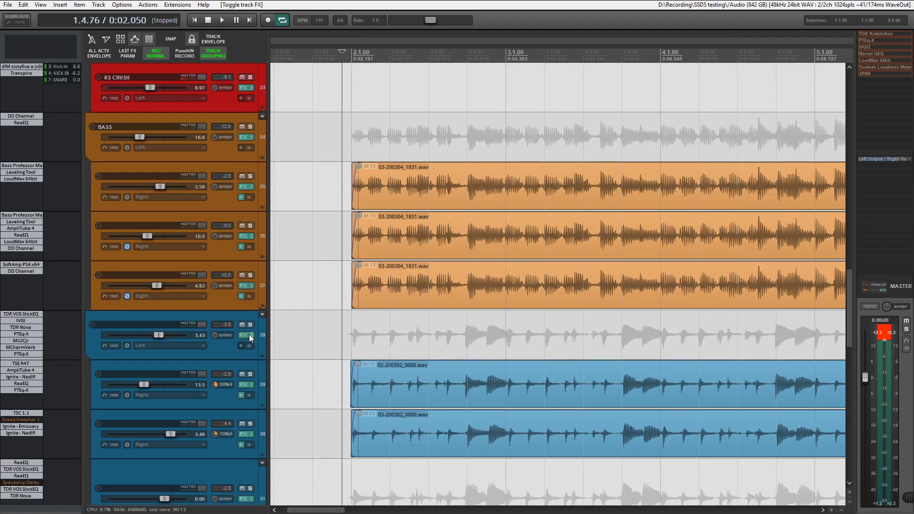
pyautogui.click(167, 316)
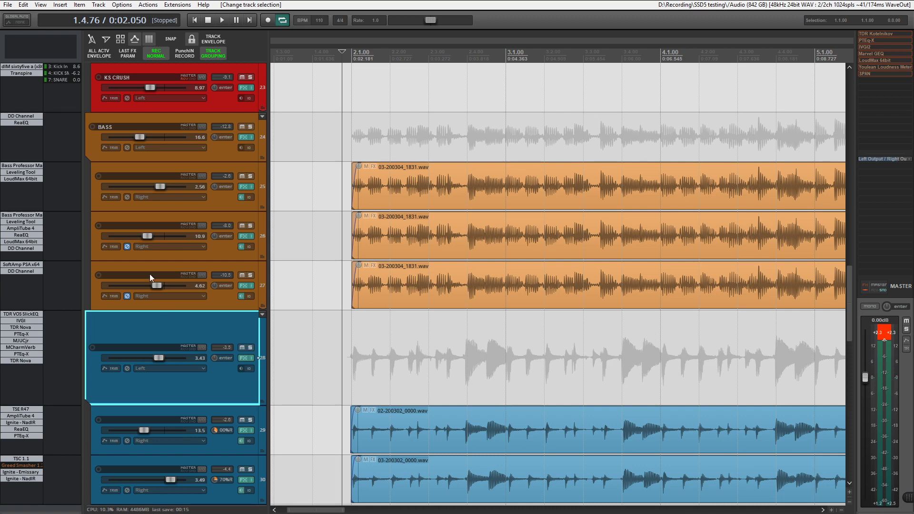
# - Open folder track 28's TDR VOS SlickEQ, IVGI and first TDR Nova, moving the Nova window aside to view all three
pyautogui.click(19, 315)
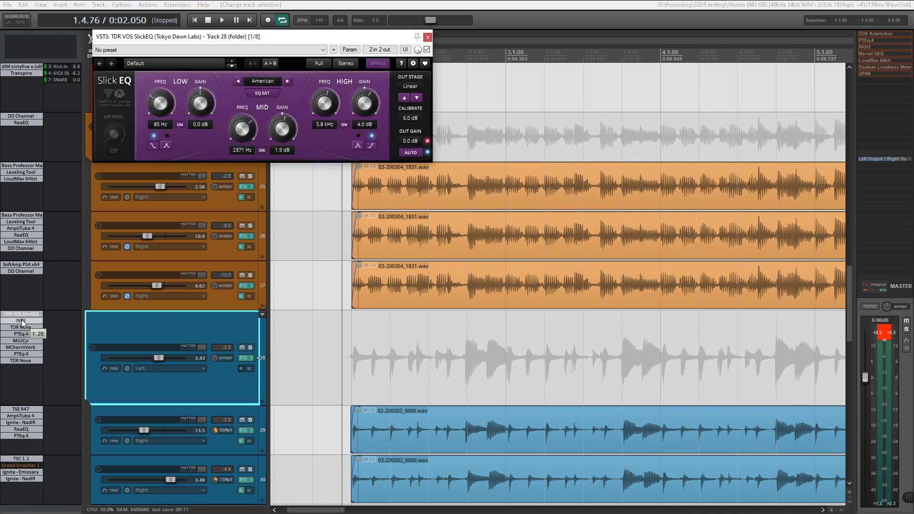
pyautogui.click(22, 322)
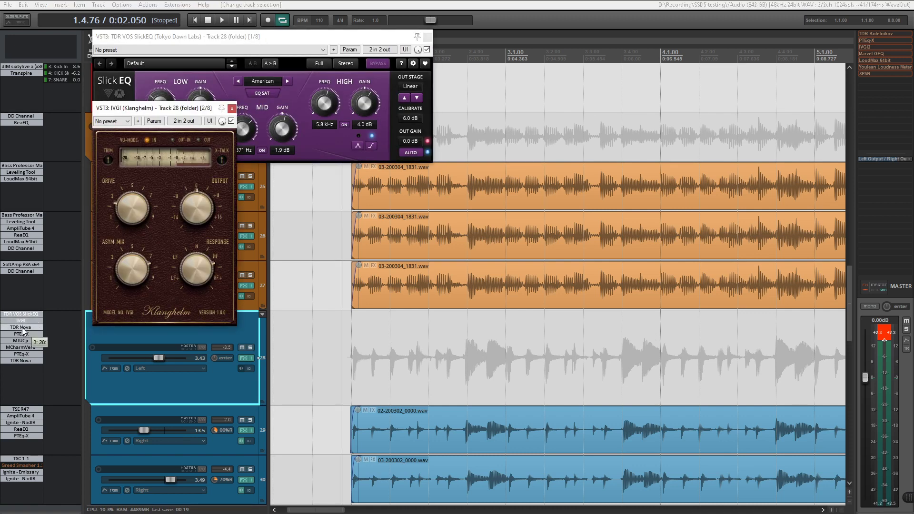
pyautogui.click(23, 328)
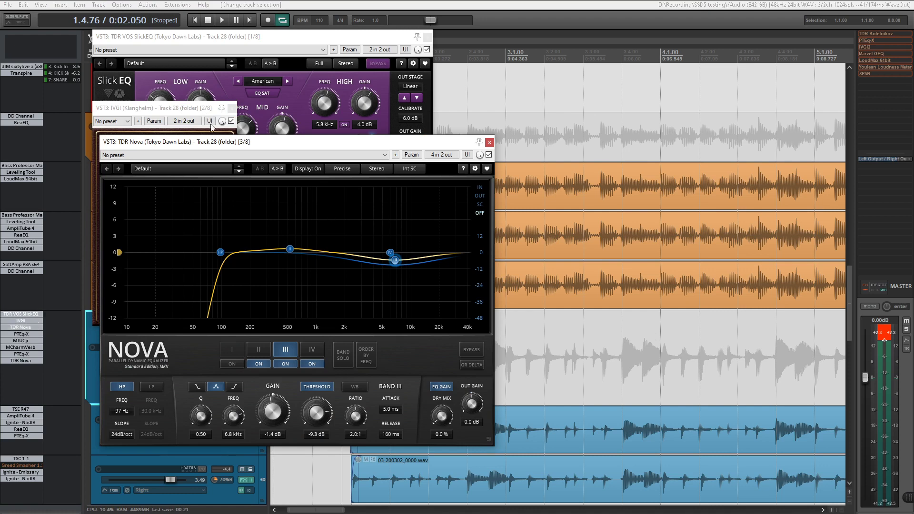
pyautogui.moveTo(226, 144); pyautogui.dragTo(468, 84)
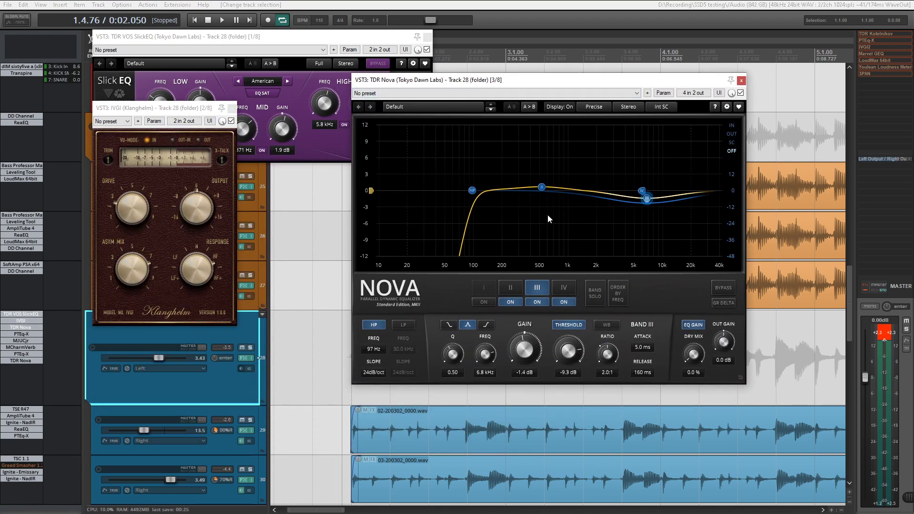
# - Inspect folder track 28's remaining plugins: first PTEq-X, MJUCjr, MCharmVerb, second PTEq-X and last TDR Nova
pyautogui.click(21, 334)
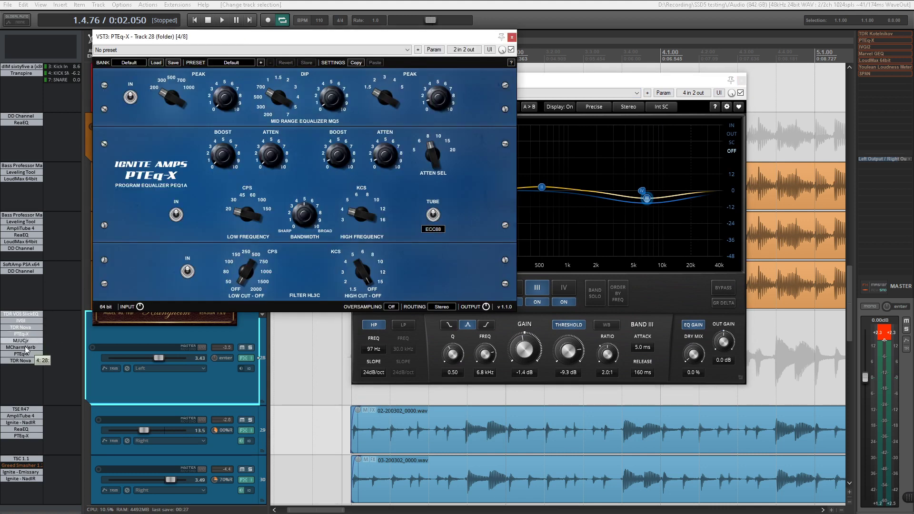
pyautogui.click(21, 341)
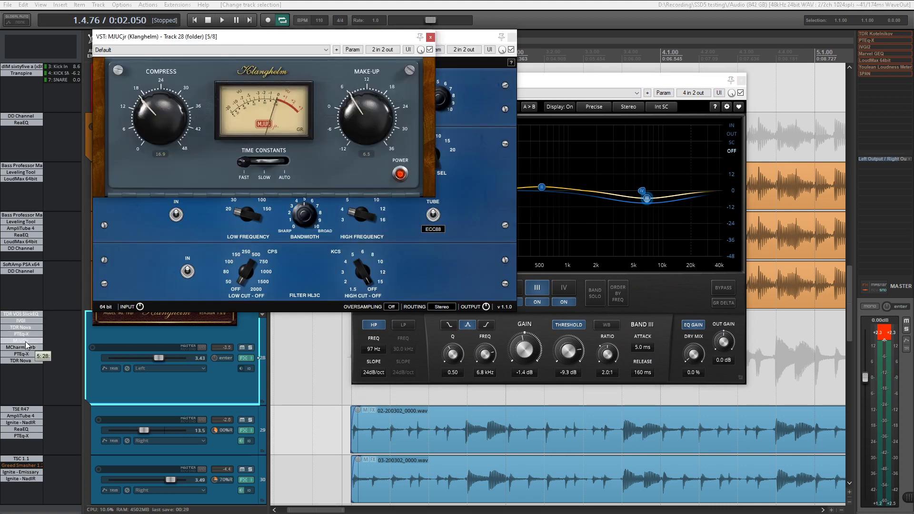
pyautogui.click(20, 348)
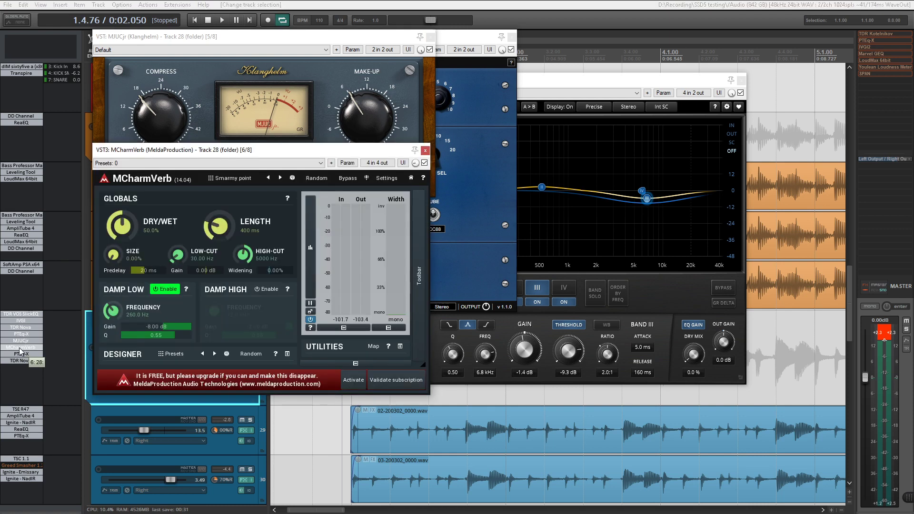
pyautogui.click(20, 354)
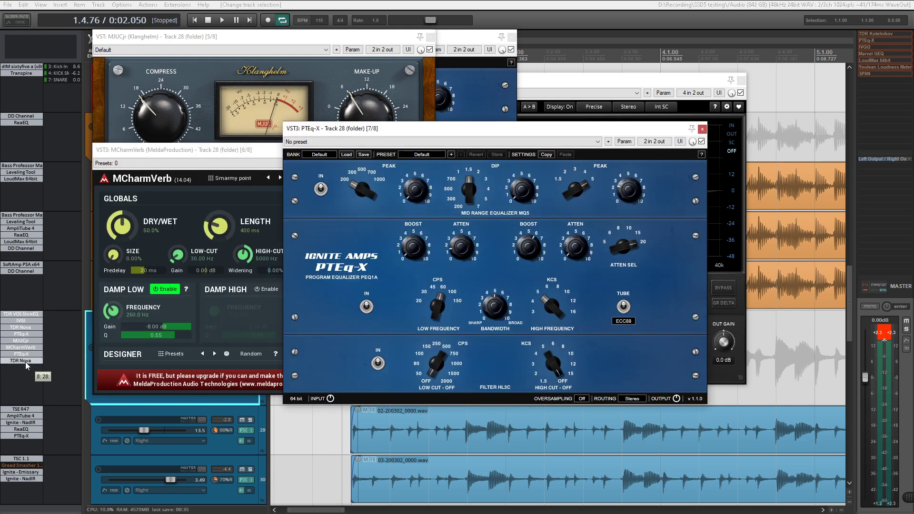
pyautogui.click(21, 361)
pyautogui.click(25, 362)
# - Close all of folder track 28's remaining plugin windows, from the second PTEq-X back to TDR VOS SlickEQ
pyautogui.click(26, 354)
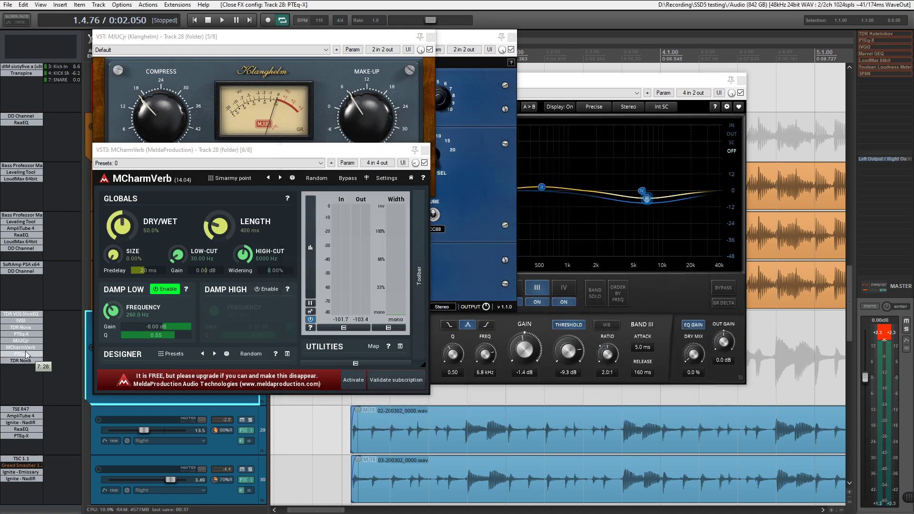
pyautogui.click(27, 348)
pyautogui.click(27, 341)
pyautogui.click(29, 334)
pyautogui.click(30, 328)
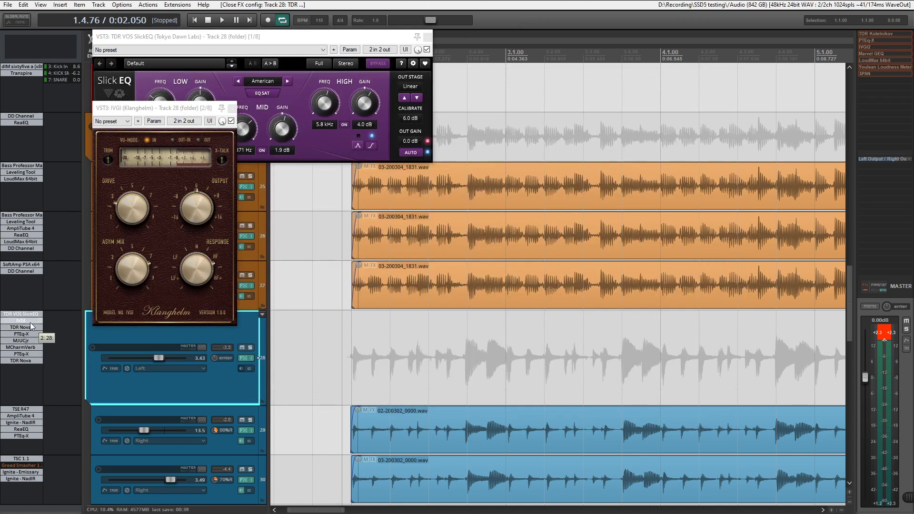
pyautogui.click(30, 321)
pyautogui.click(30, 315)
# - Play the mix with folder track 28 soloed, bypass and re-enable its effects for comparison, and stop playback
pyautogui.press('space')
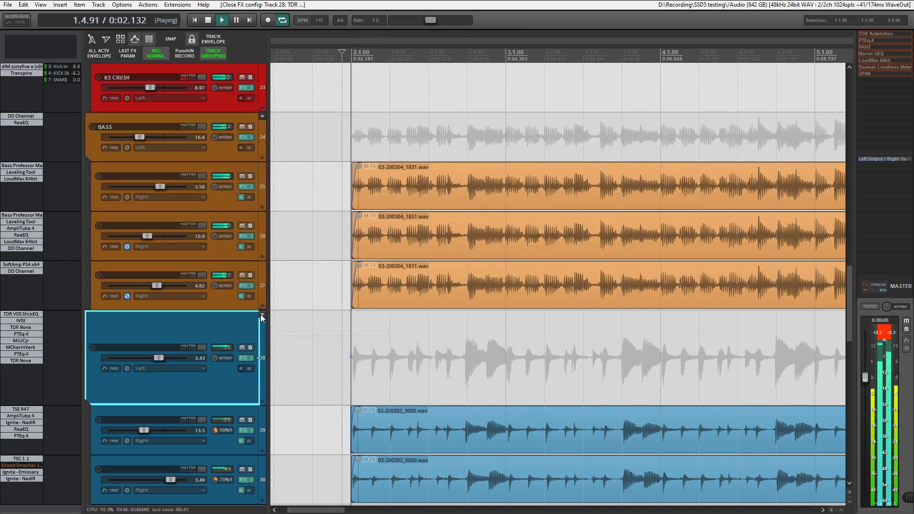
pyautogui.click(249, 348)
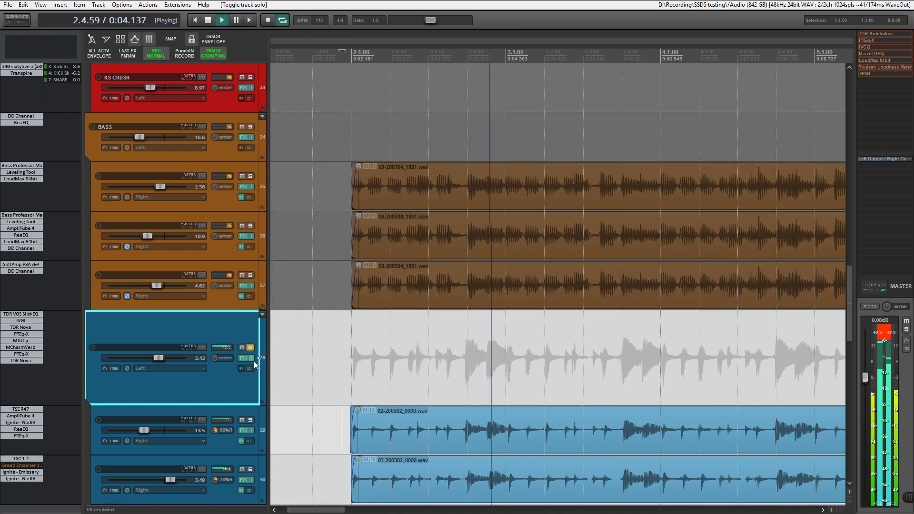
pyautogui.click(253, 360)
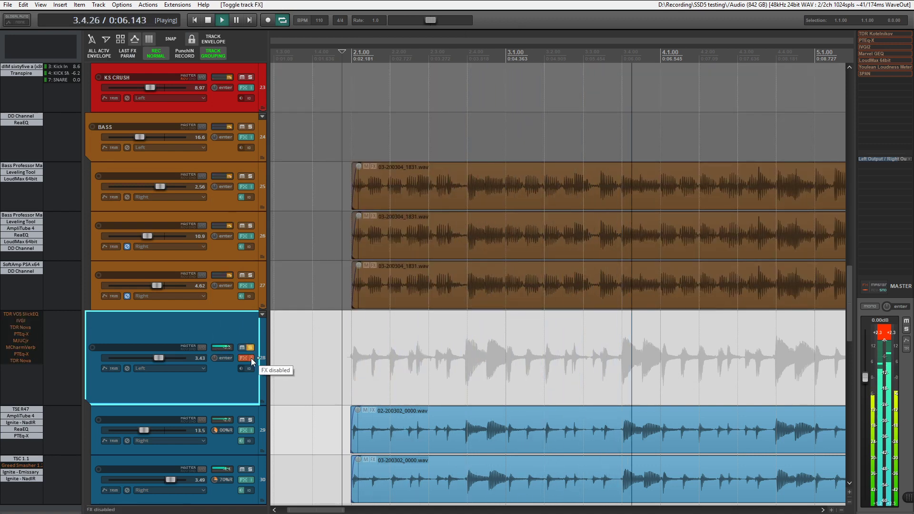
pyautogui.click(250, 359)
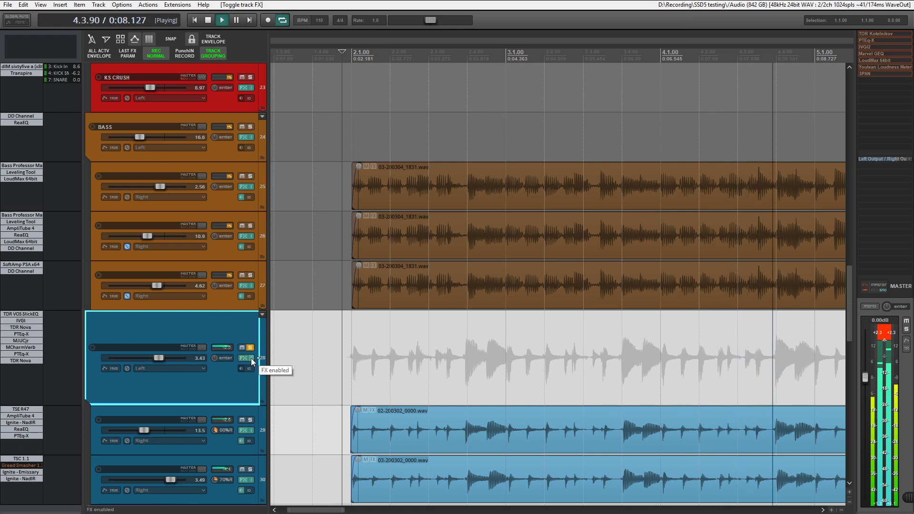
pyautogui.press('space')
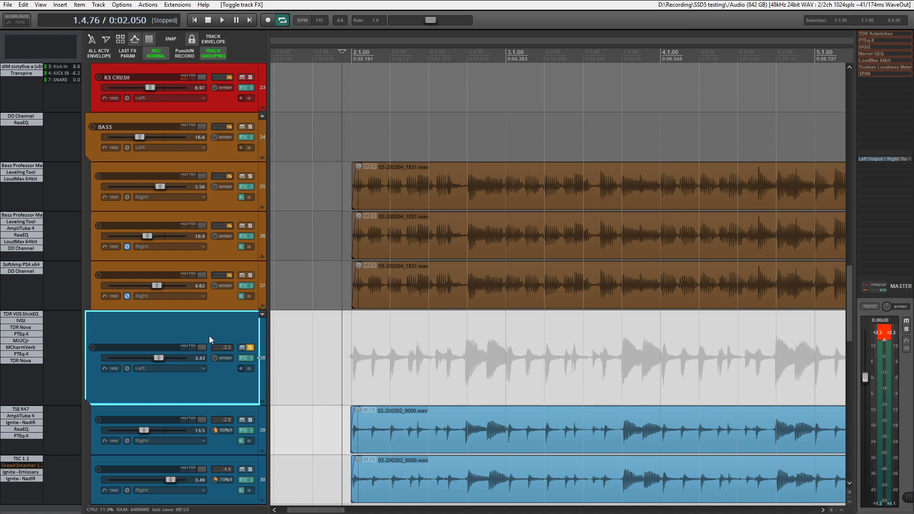
# - Inspect the last TDR Nova on folder track 28, close its window and unsolo the track
pyautogui.click(28, 361)
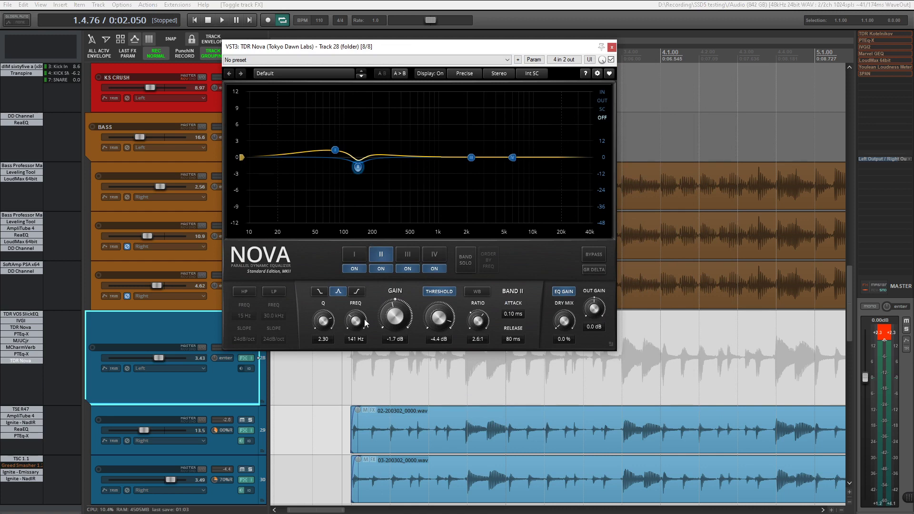
pyautogui.click(612, 47)
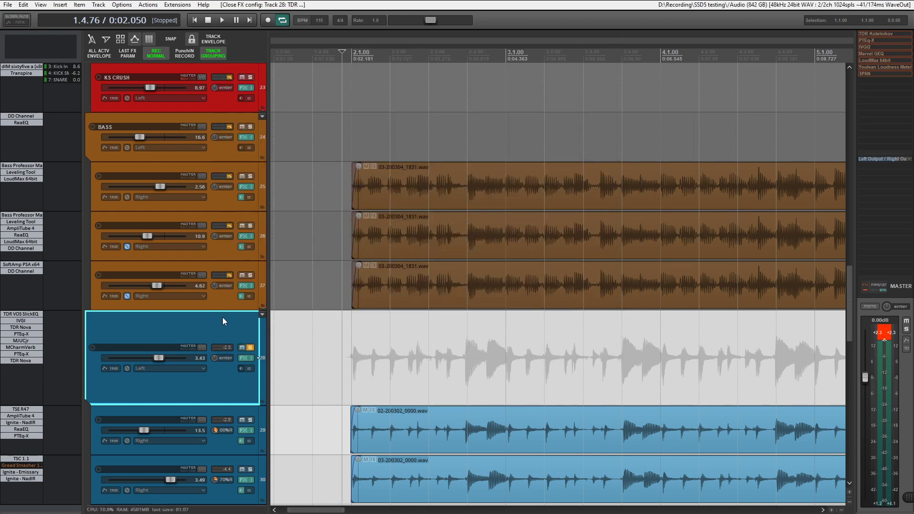
pyautogui.click(251, 347)
# - Solo the VOX folder track 37, play the vocals from just before bar 2 and stop playback
pyautogui.scroll(-10, 187, 238)
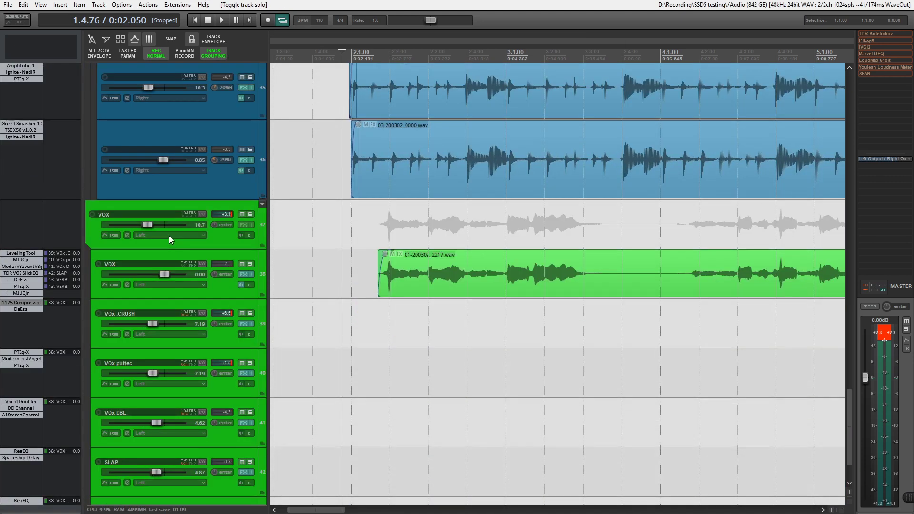
pyautogui.click(250, 215)
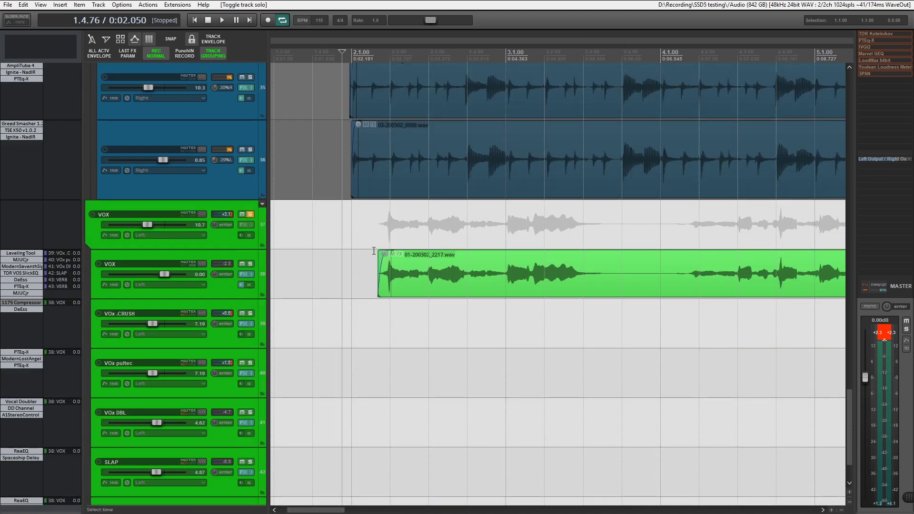
pyautogui.click(350, 245)
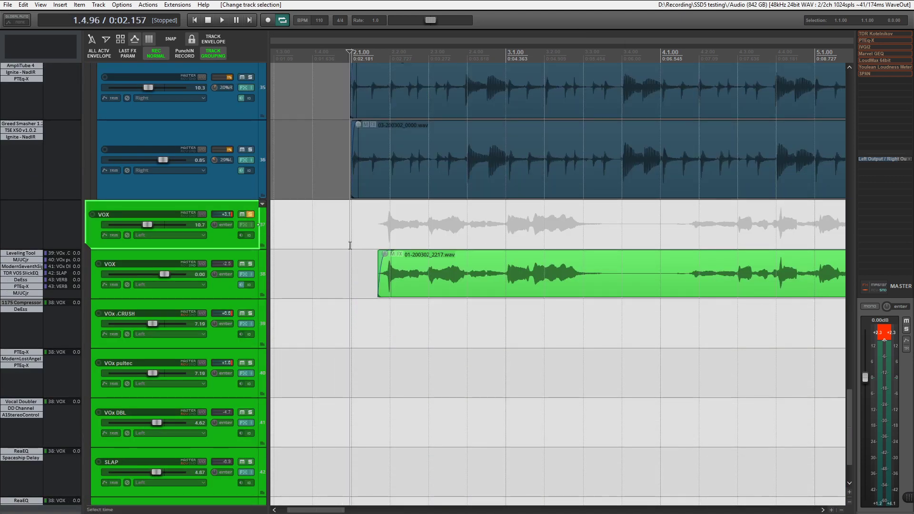
pyautogui.press('space')
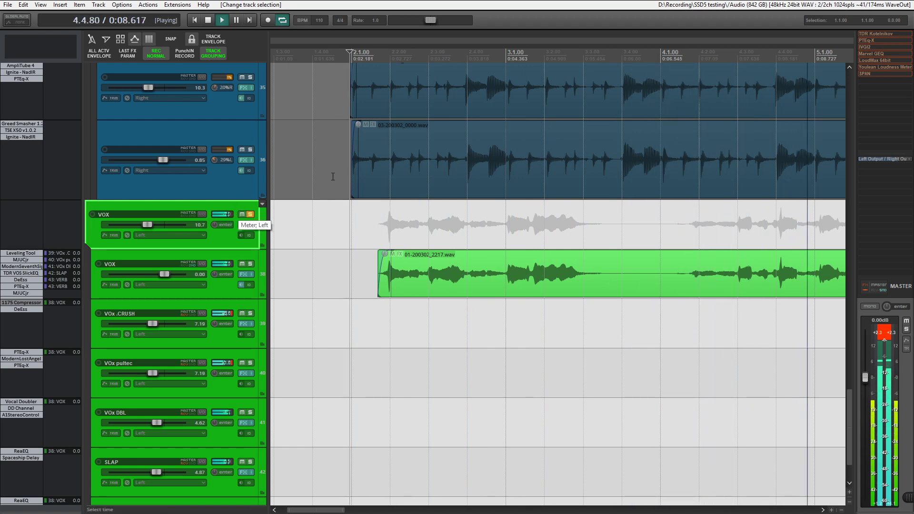
pyautogui.scroll(-5, 523, 285)
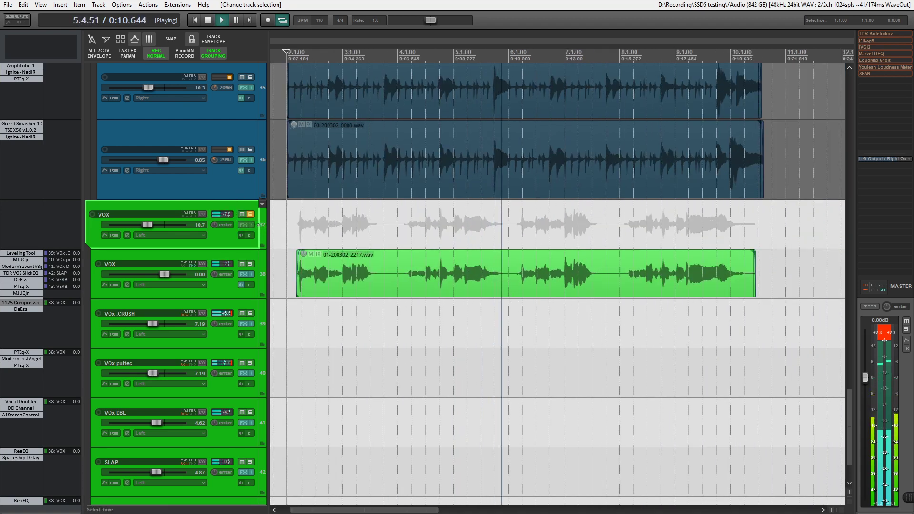
pyautogui.press('space')
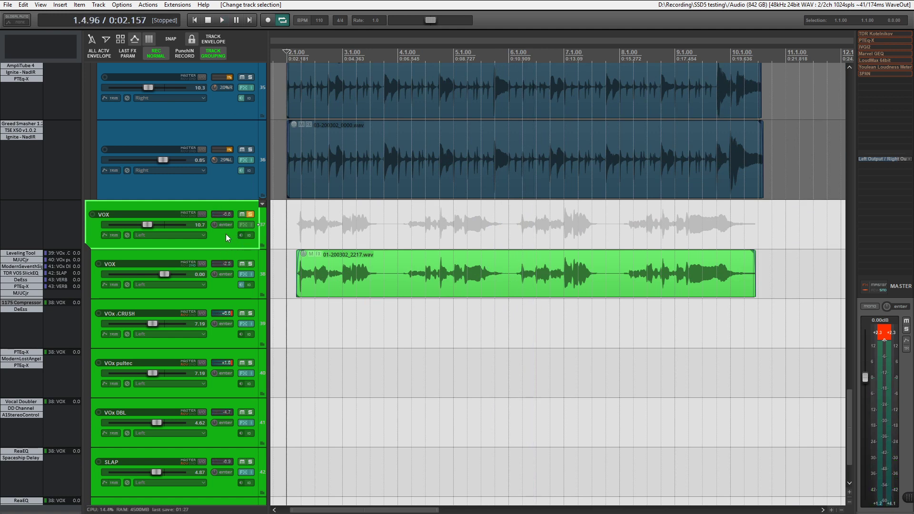
# - Unsolo the VOX folder and select the VOX lead track 38 inside it
pyautogui.click(221, 256)
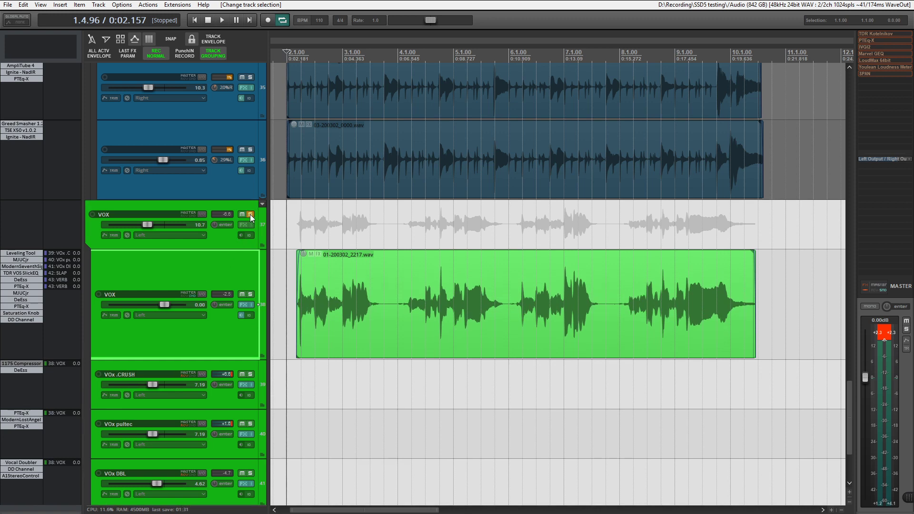
pyautogui.click(250, 215)
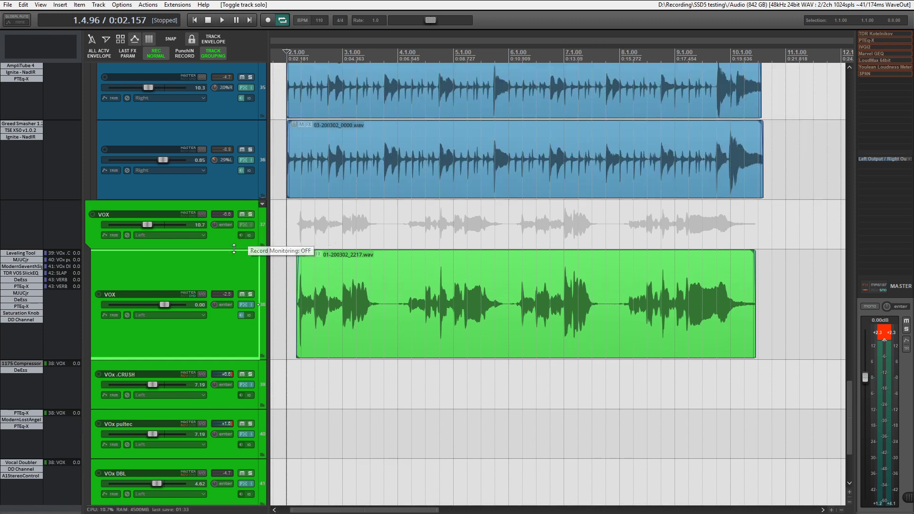
pyautogui.click(217, 238)
pyautogui.click(222, 267)
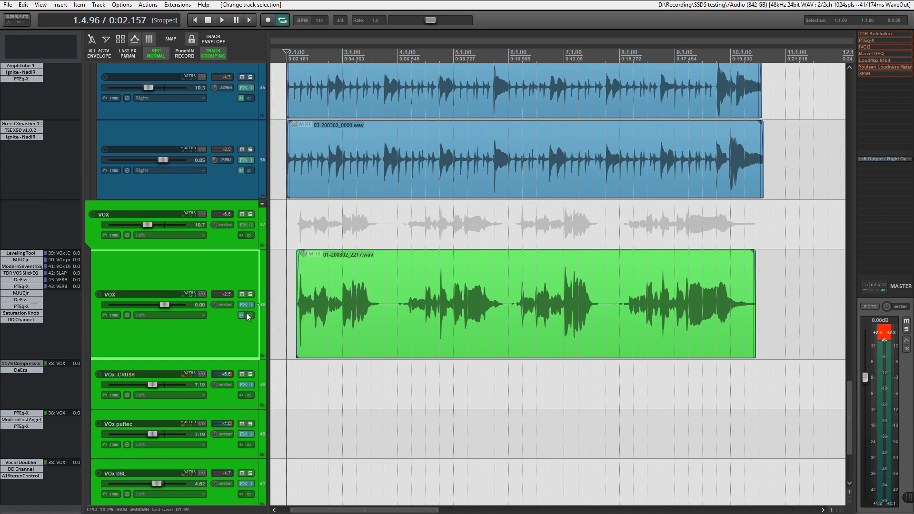
# - Mute the five parallel vocal tracks from VOx .CRUSH through VERB together
pyautogui.scroll(-3, 216, 345)
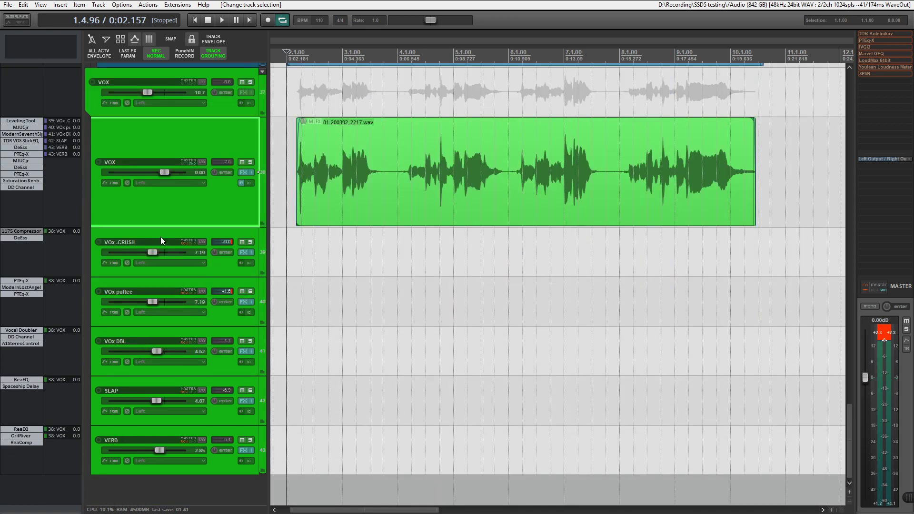
pyautogui.click(157, 249)
pyautogui.keyDown('shift'); pyautogui.click(110, 448); pyautogui.keyUp('shift')
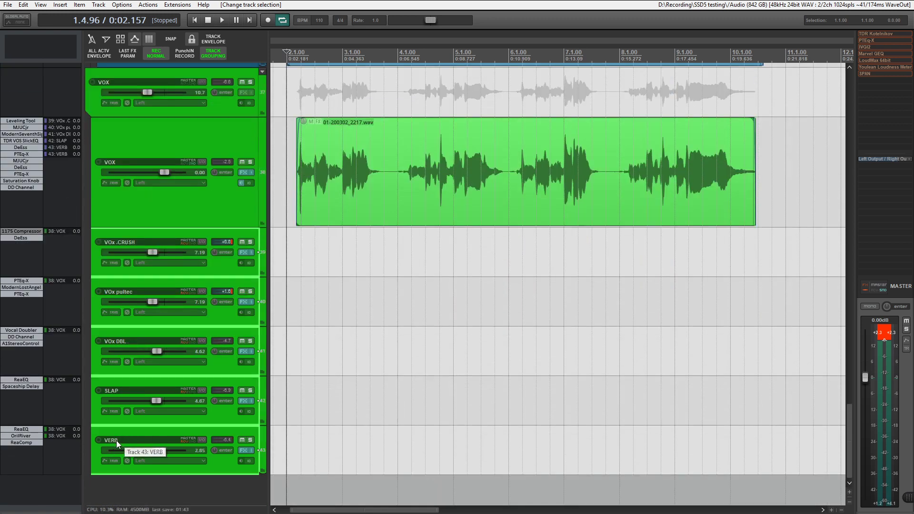
pyautogui.press('F5')
pyautogui.scroll(1, 204, 205)
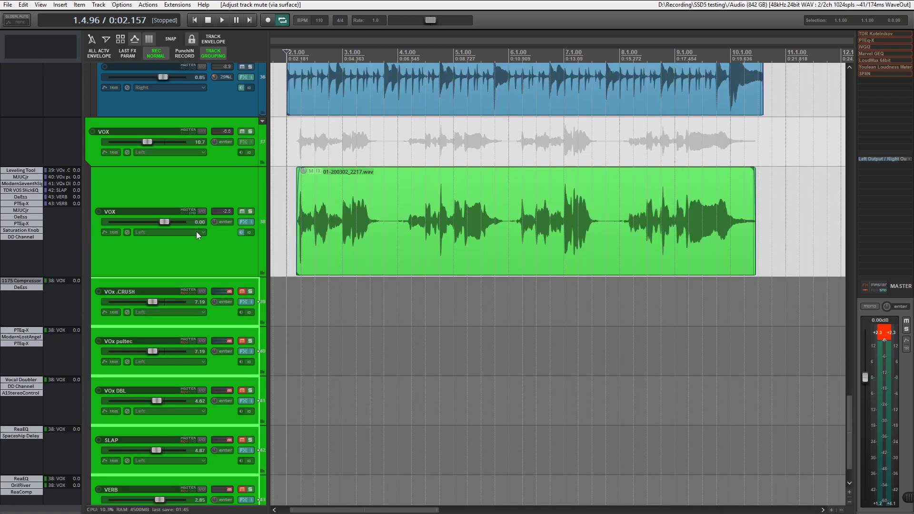
# - Bypass all effects on VOX track 38, place the edit cursor at its clip's start and show its volume envelopes
pyautogui.click(195, 256)
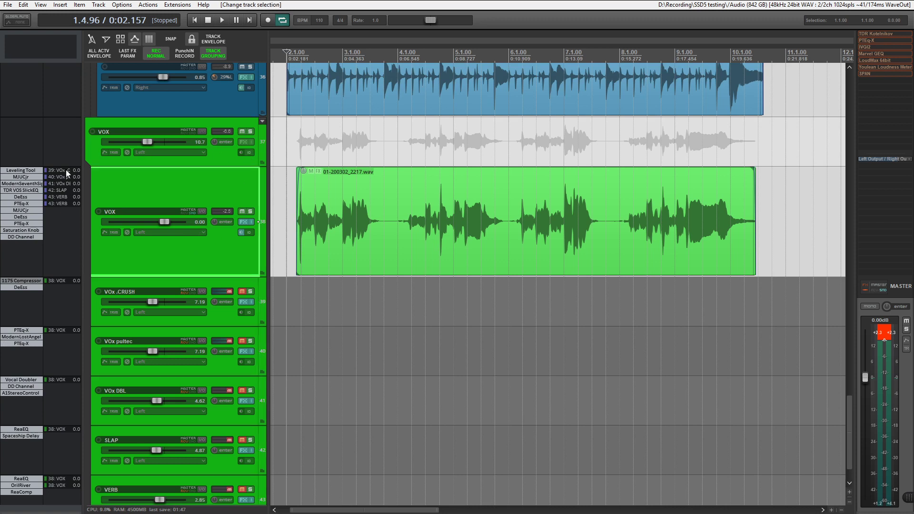
pyautogui.click(252, 222)
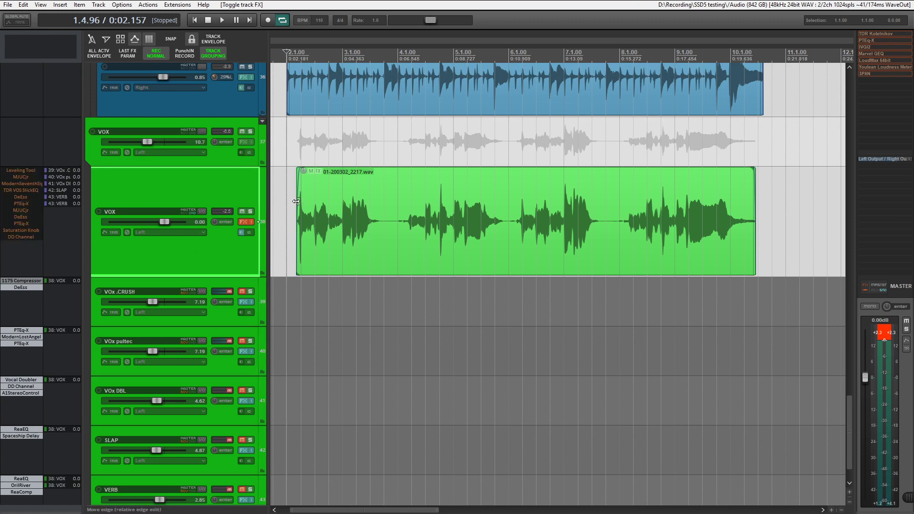
pyautogui.click(296, 203)
pyautogui.press('v')
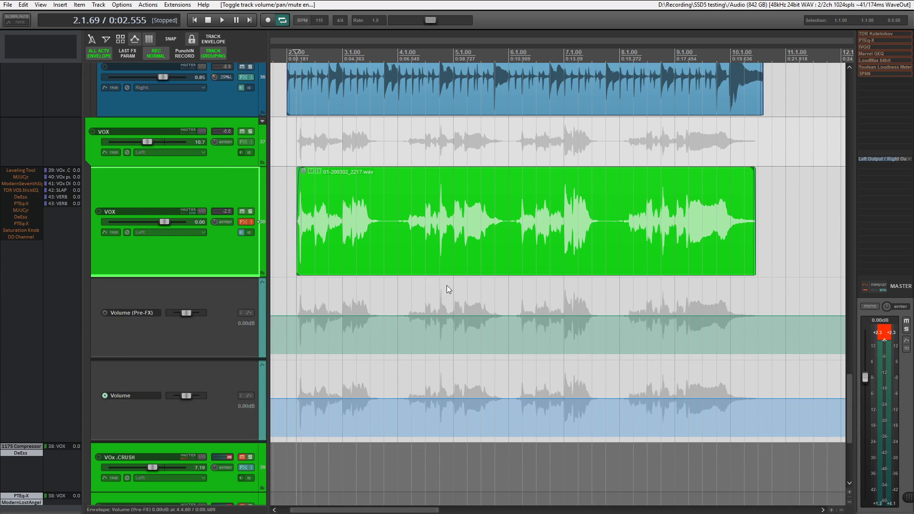
# - Solo the VOX folder and play the unprocessed lead vocal from the start of its clip
pyautogui.press('space')
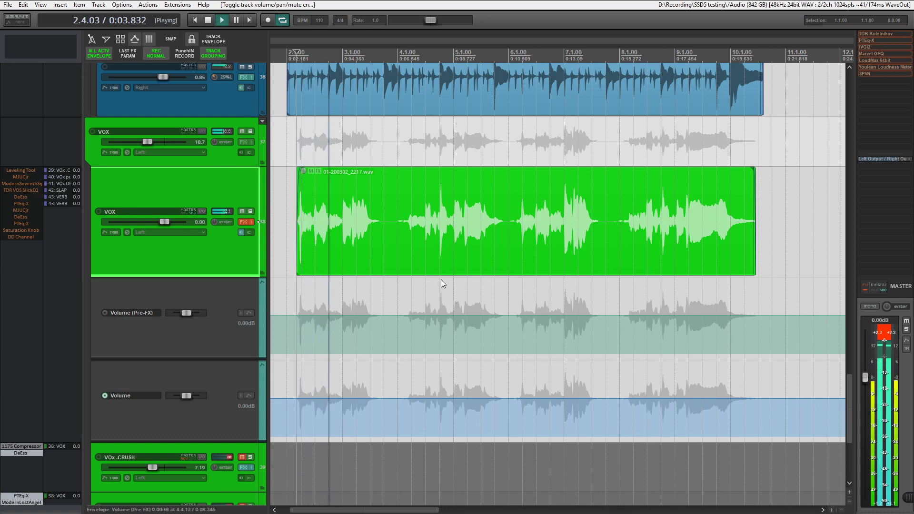
pyautogui.press('space')
pyautogui.click(250, 132)
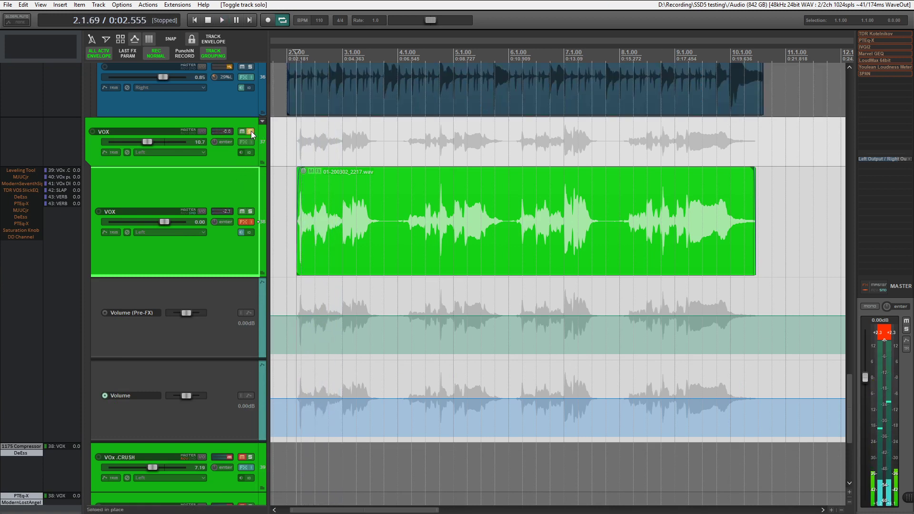
pyautogui.press('space')
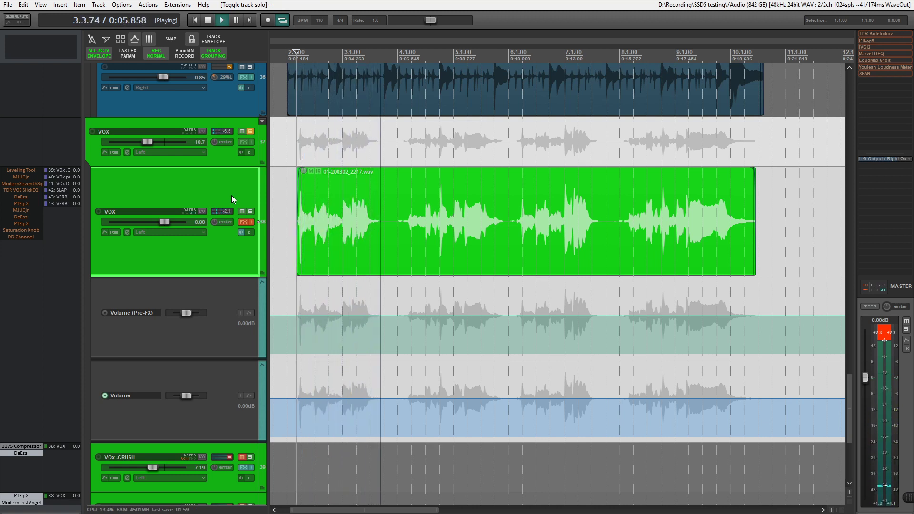
# - Re-enable the effects on VOX track 38 and open its Leveling Tool, ModernSeventhSign and both MJUCjr compressors
pyautogui.press('space')
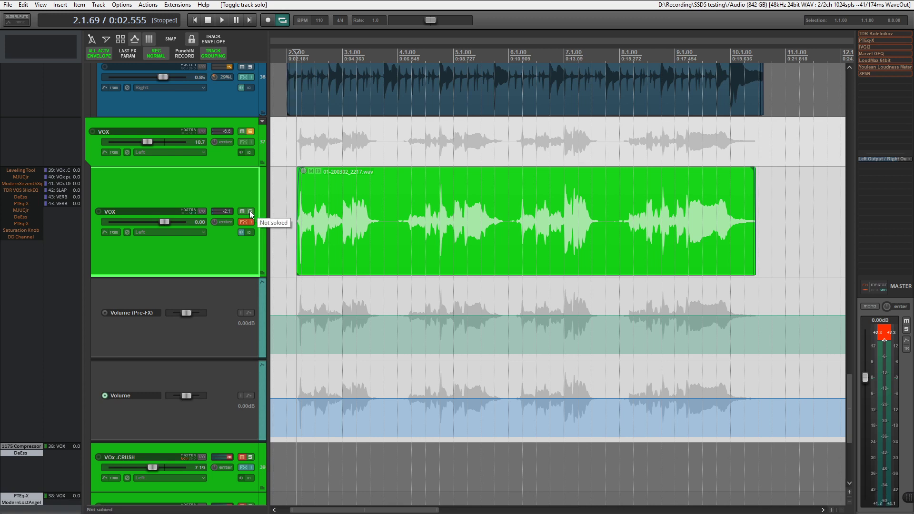
pyautogui.click(251, 219)
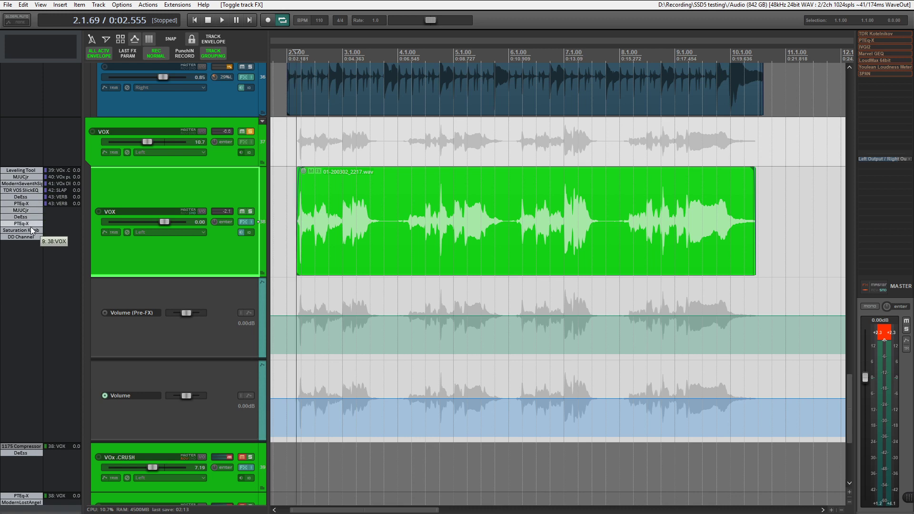
pyautogui.click(31, 170)
pyautogui.click(27, 177)
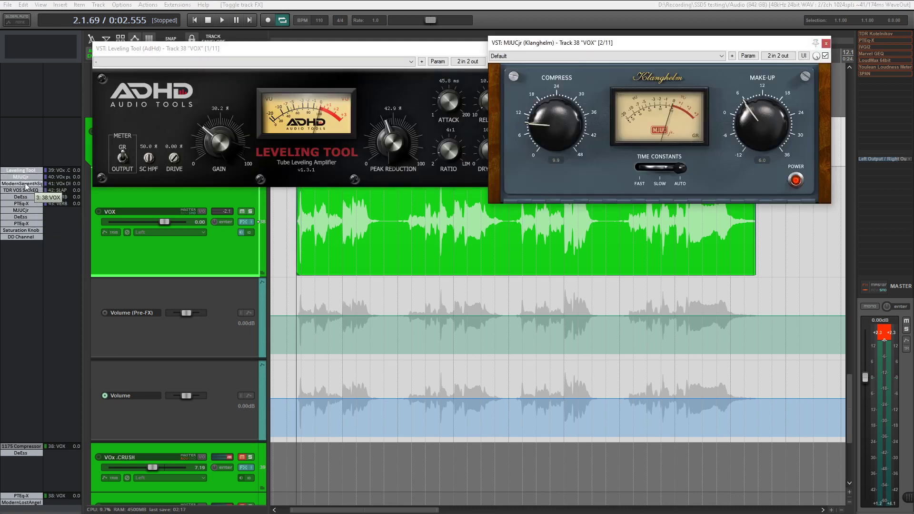
pyautogui.click(26, 184)
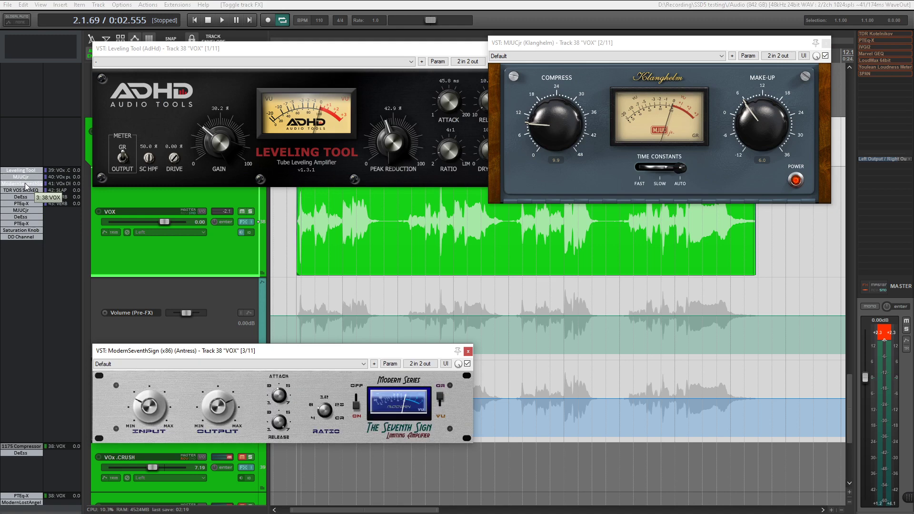
pyautogui.click(26, 211)
pyautogui.click(34, 237)
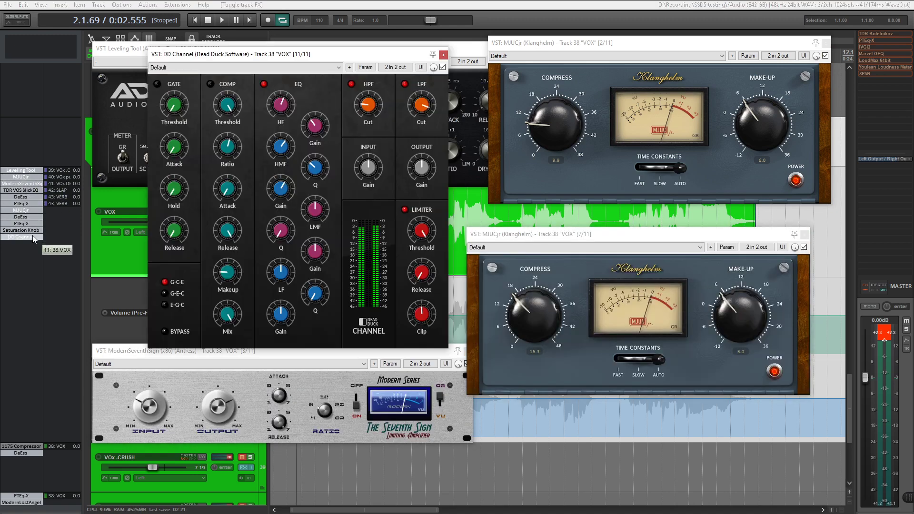
pyautogui.click(443, 55)
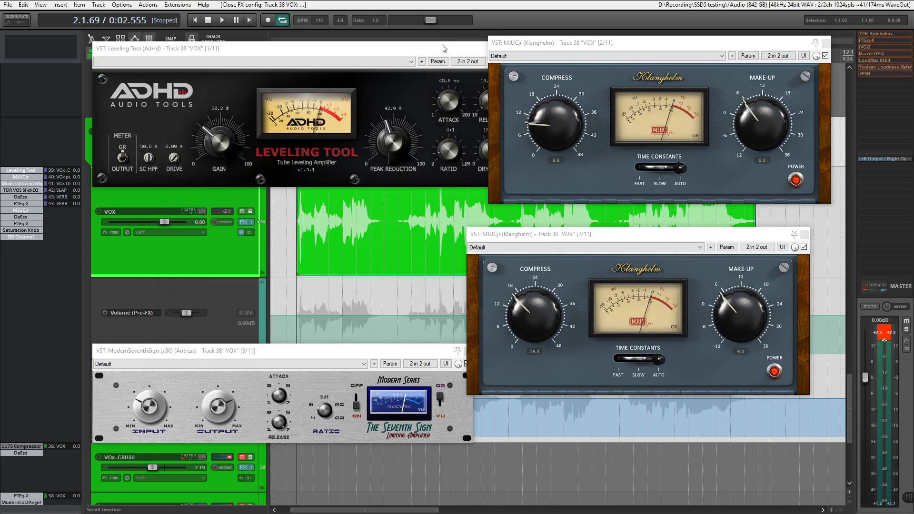
# - Arrange the Leveling Tool, ModernSeventhSign and two MJUCjr windows side by side without overlap
pyautogui.moveTo(432, 52); pyautogui.dragTo(389, 38)
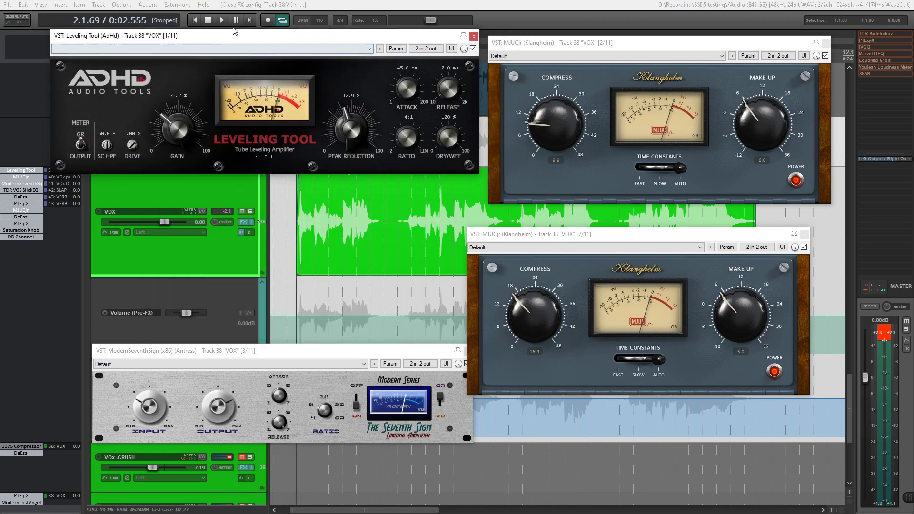
pyautogui.moveTo(229, 40); pyautogui.dragTo(199, 39)
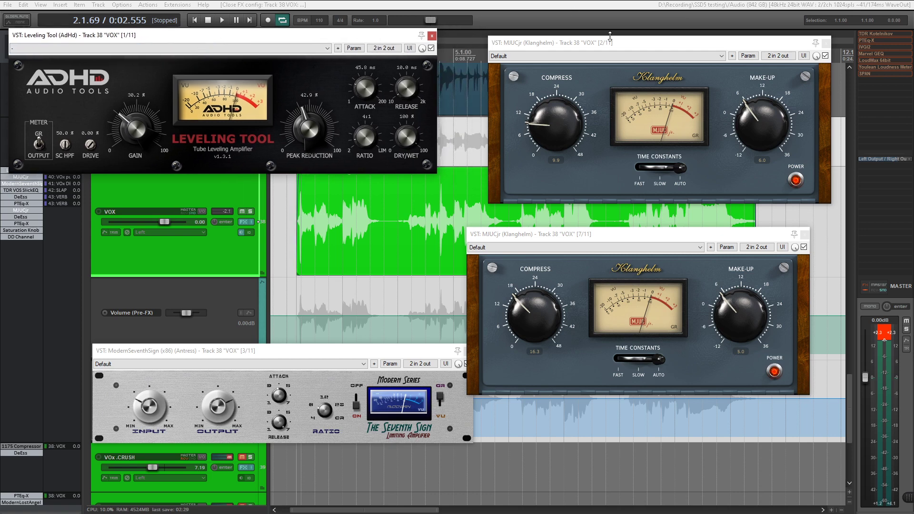
pyautogui.moveTo(586, 46); pyautogui.dragTo(571, 50)
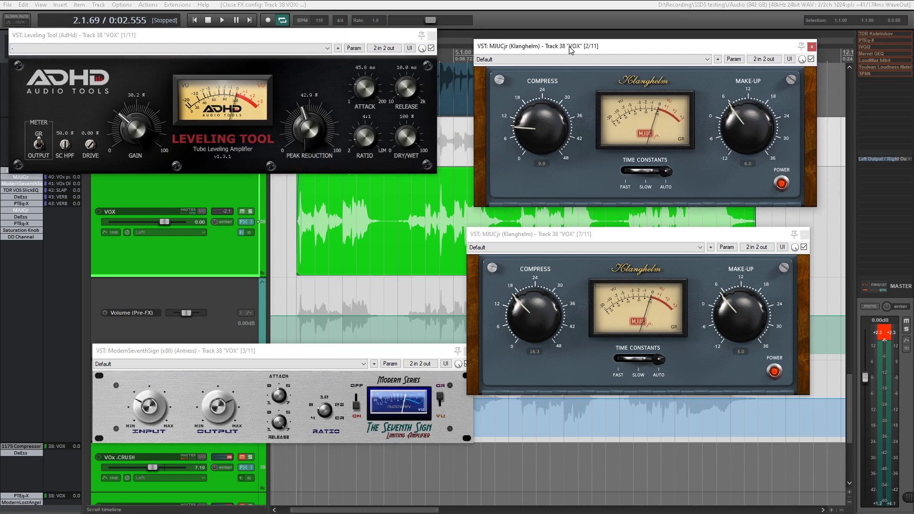
pyautogui.moveTo(259, 355); pyautogui.dragTo(218, 225)
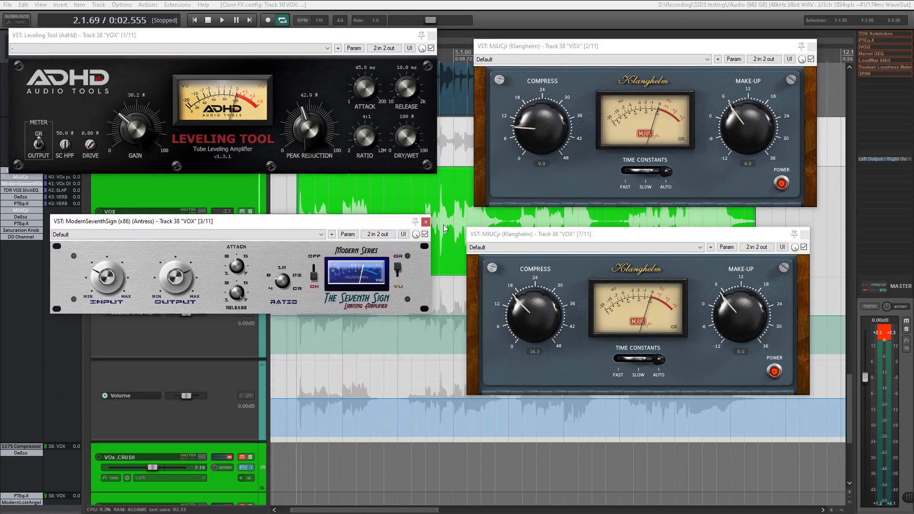
pyautogui.moveTo(546, 241)
pyautogui.mouseDown()
pyautogui.moveTo(545, 225)
pyautogui.moveTo(545, 234)
pyautogui.mouseUp()
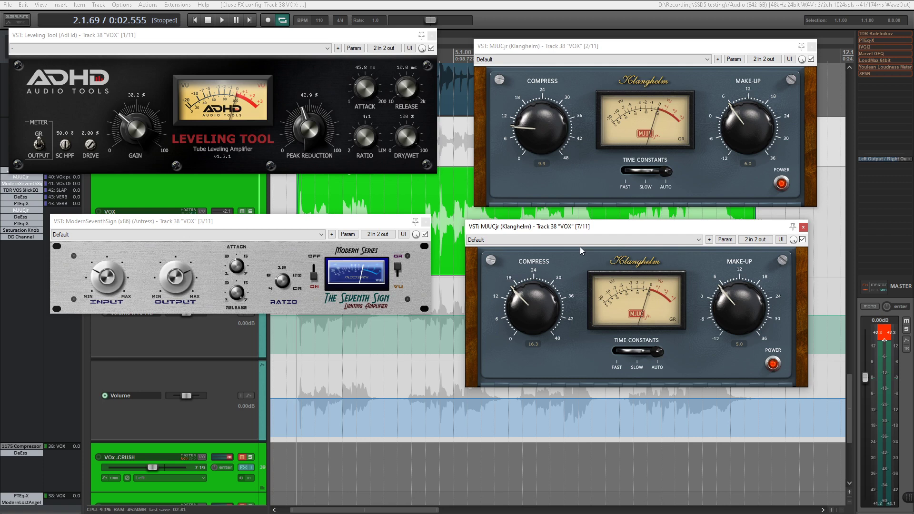
# - Play the processed lead vocal from its clip's start twice while watching the four compressors' meters
pyautogui.press('space')
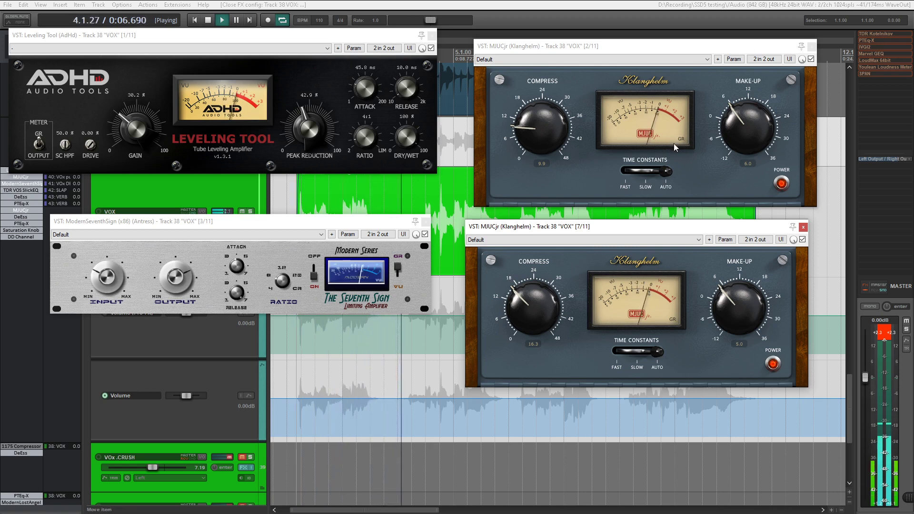
pyautogui.press('space')
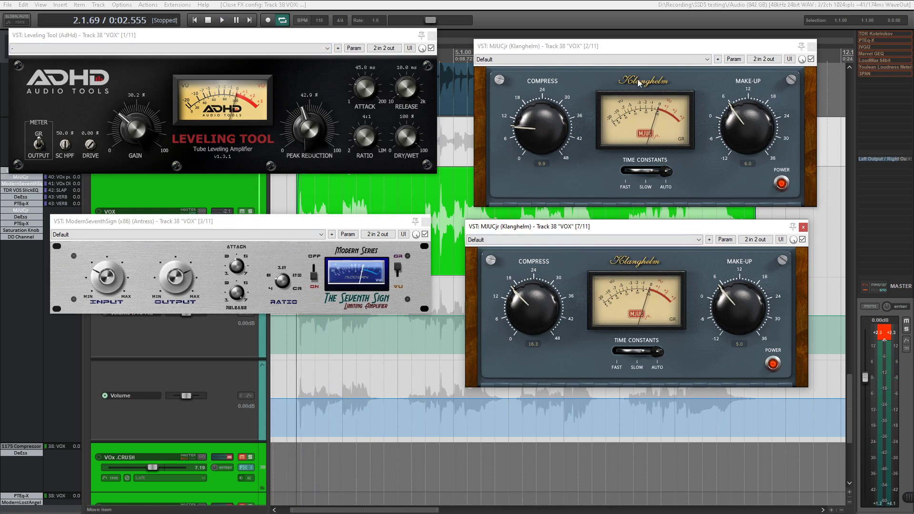
pyautogui.click(640, 51)
pyautogui.click(598, 230)
pyautogui.press('space')
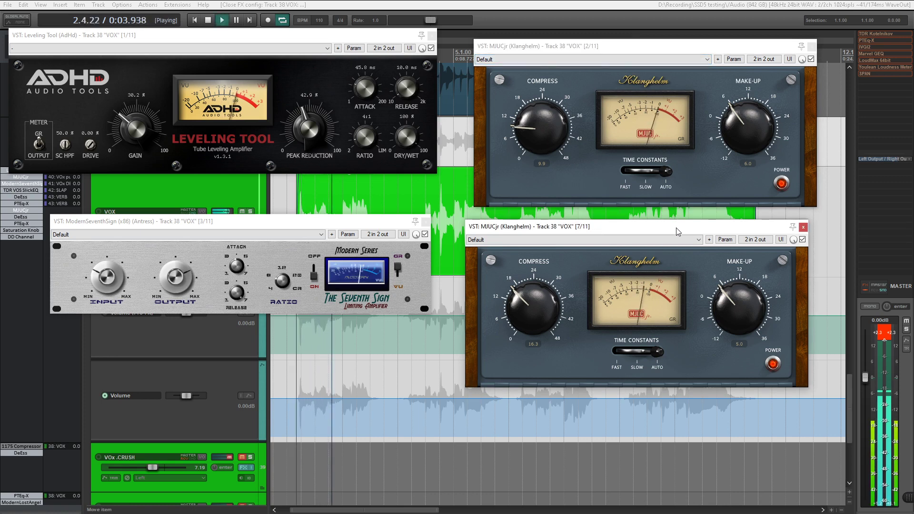
pyautogui.press('space')
# - Close the four compressor windows and hide the volume envelopes of VOX track 38
pyautogui.click(425, 222)
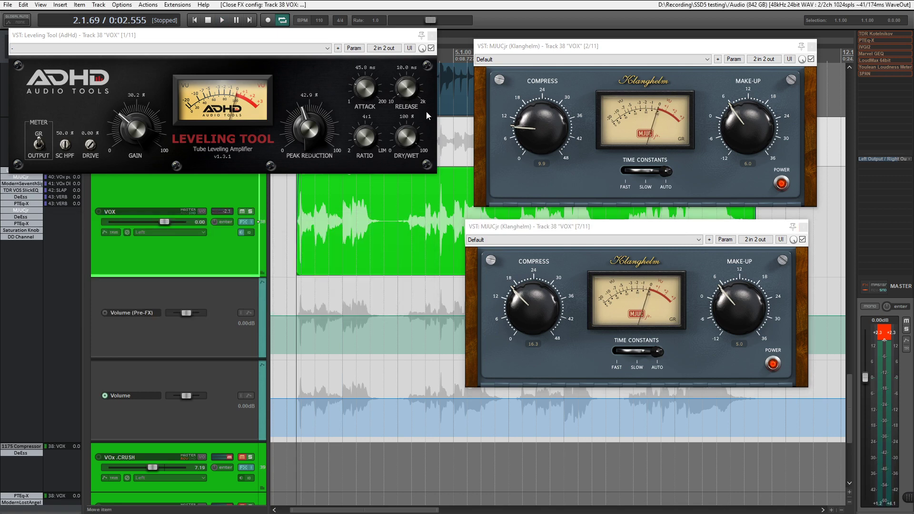
pyautogui.click(432, 36)
pyautogui.click(813, 46)
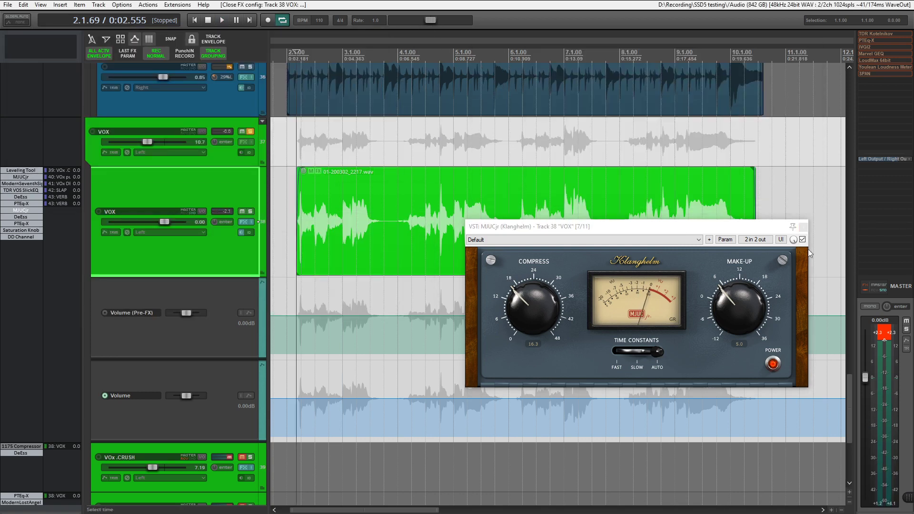
pyautogui.click(803, 227)
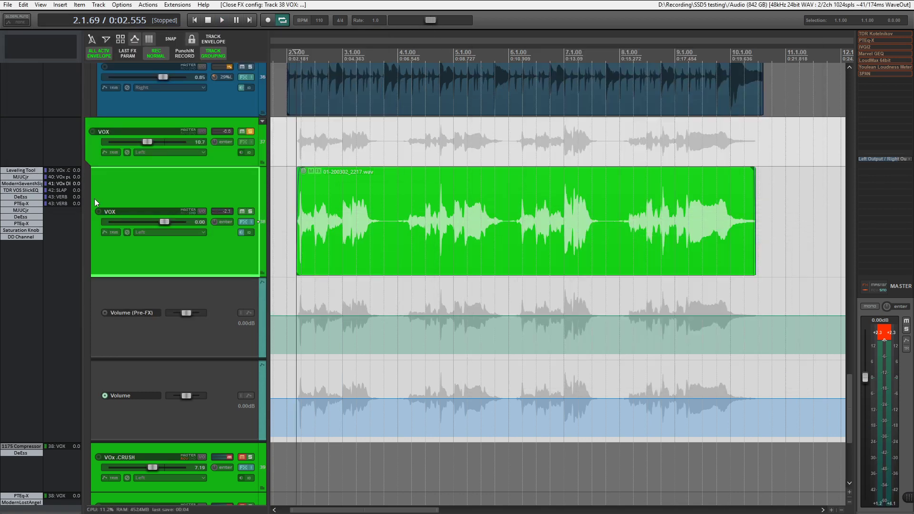
pyautogui.press('v')
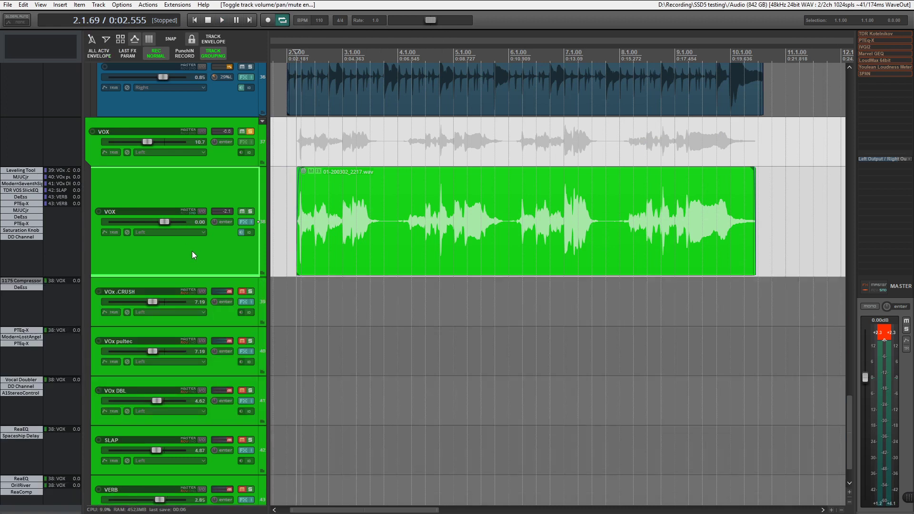
# - Inspect the settings of TDR VOS SlickEQ and the first DeEss on VOX track 38, closing each one
pyautogui.click(25, 189)
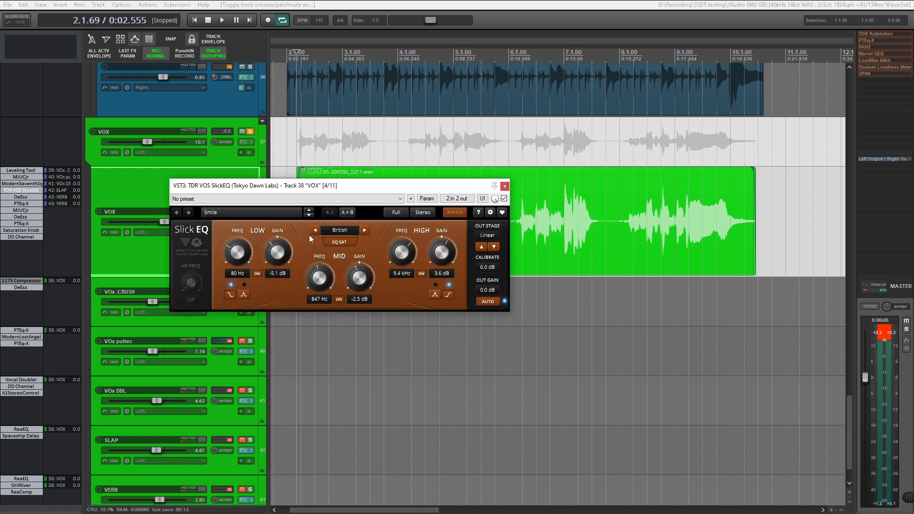
pyautogui.click(21, 191)
pyautogui.click(21, 197)
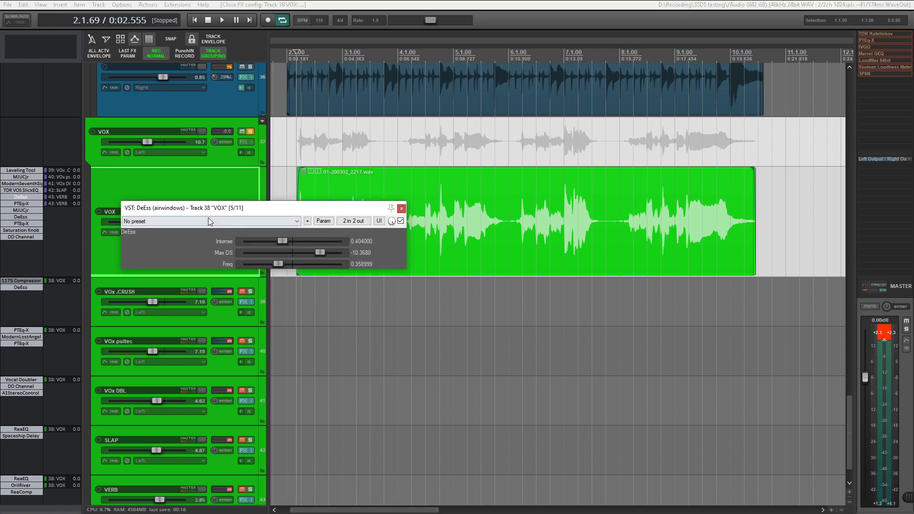
pyautogui.moveTo(260, 170); pyautogui.dragTo(263, 160)
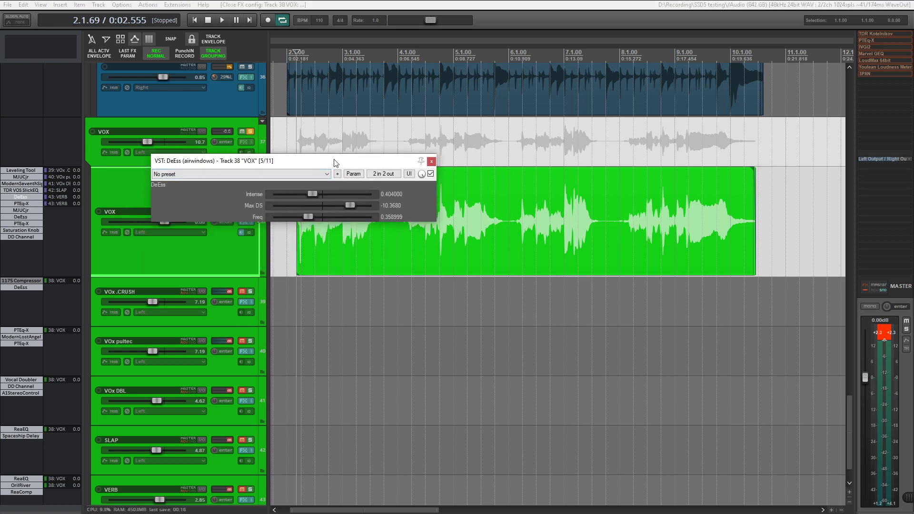
pyautogui.moveTo(302, 165); pyautogui.dragTo(298, 186)
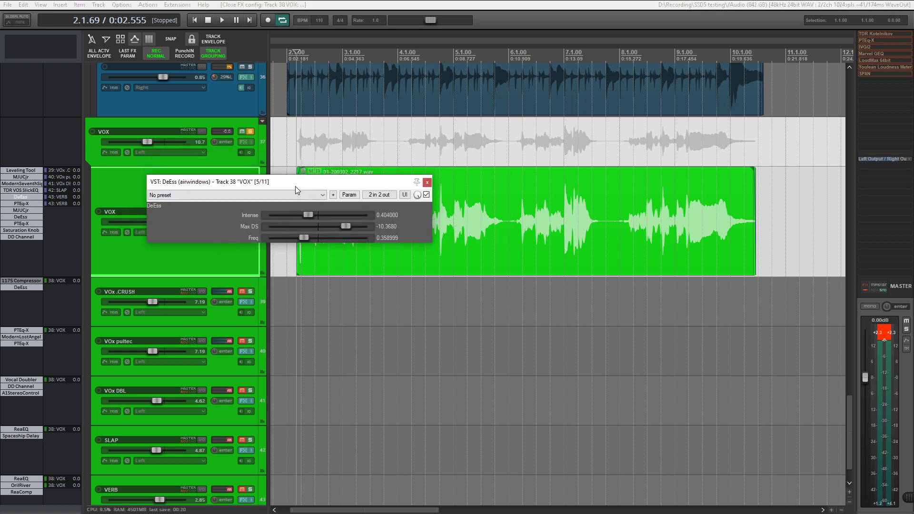
pyautogui.click(428, 183)
# - Inspect the first PTEq-X and the second DeEss on VOX track 38, closing each plugin window
pyautogui.click(23, 204)
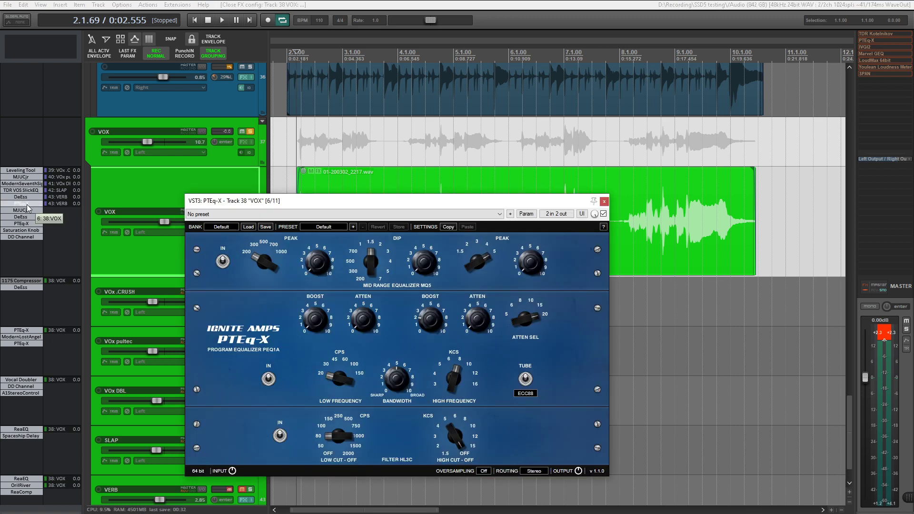
pyautogui.click(27, 212)
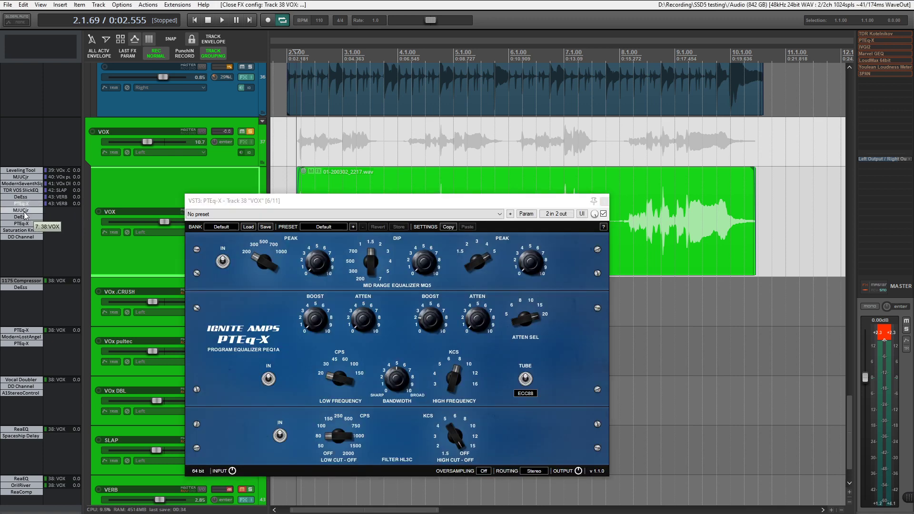
pyautogui.click(27, 211)
pyautogui.click(30, 204)
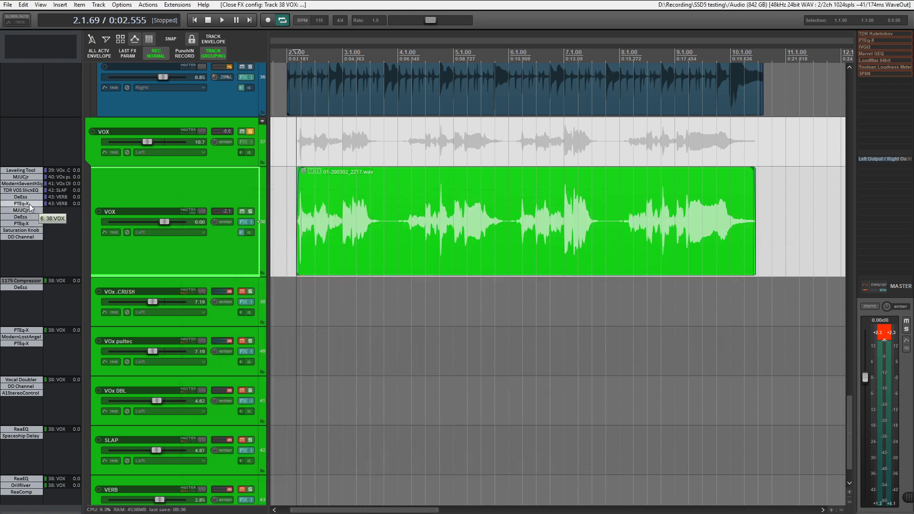
pyautogui.click(25, 217)
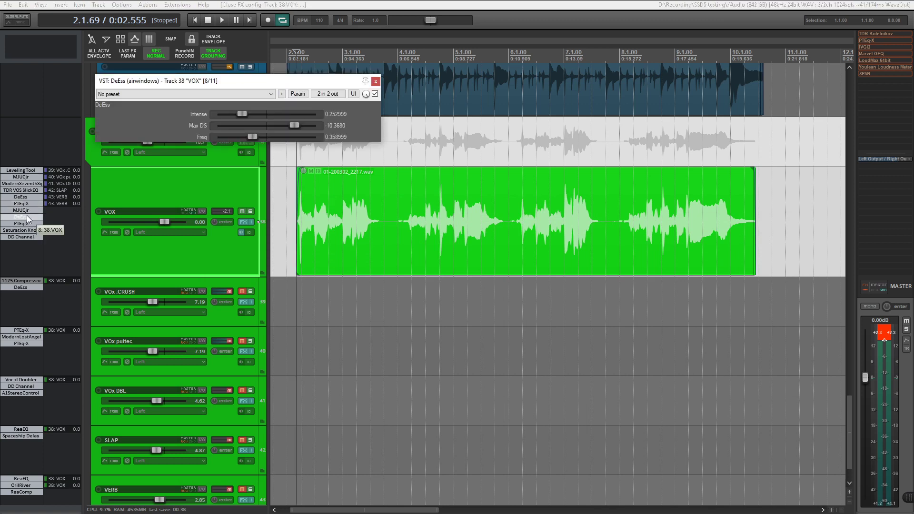
pyautogui.click(25, 216)
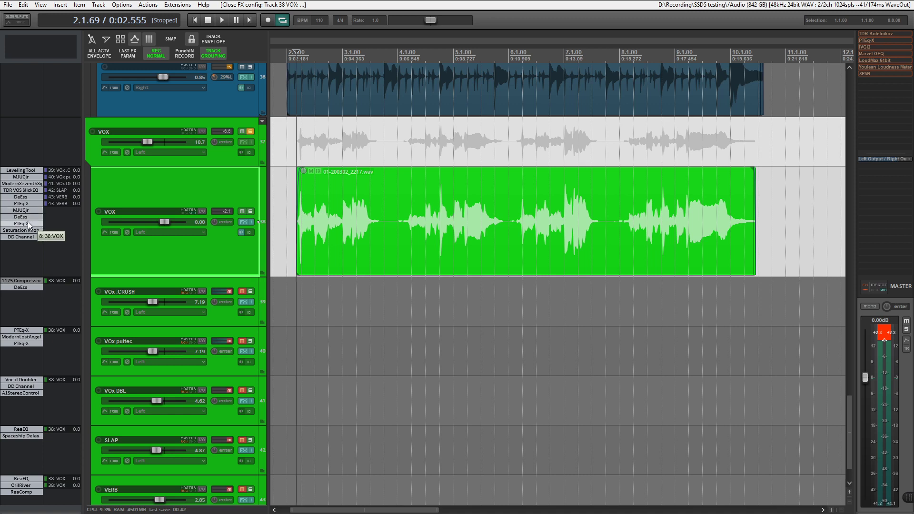
# - Inspect the second PTEq-X, Saturation Knob and DD Channel at the end of VOX track 38's effect chain
pyautogui.click(23, 225)
pyautogui.click(23, 224)
pyautogui.click(20, 231)
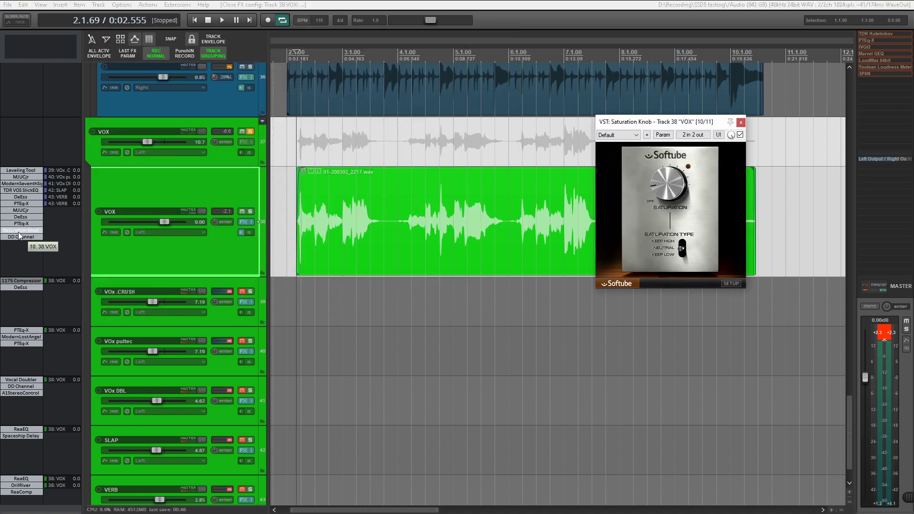
pyautogui.click(20, 232)
pyautogui.click(20, 237)
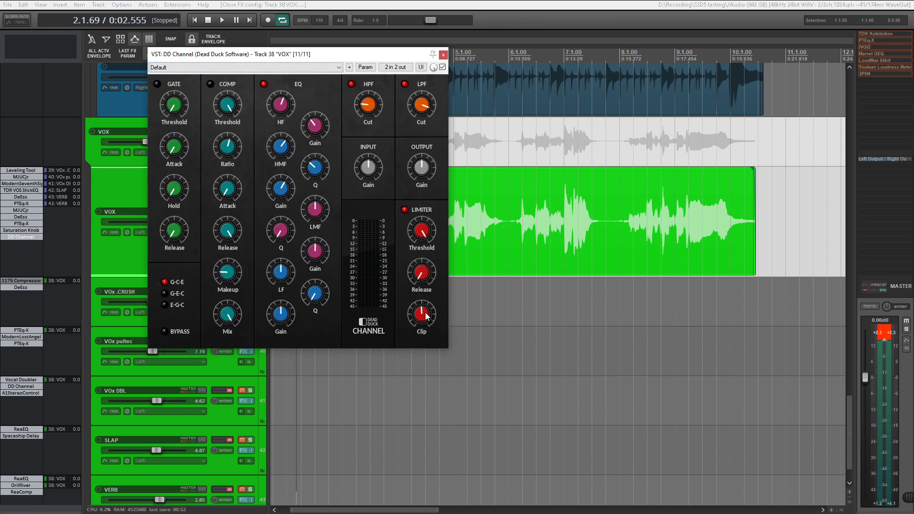
pyautogui.click(443, 55)
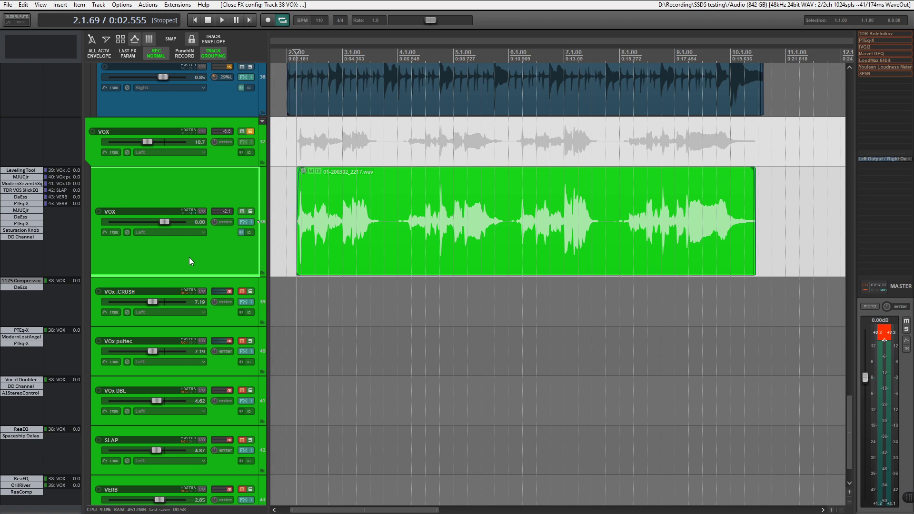
# - Unmute and solo the VOx .CRUSH track, and play it briefly from the vocal clip's start
pyautogui.scroll(-1, 174, 245)
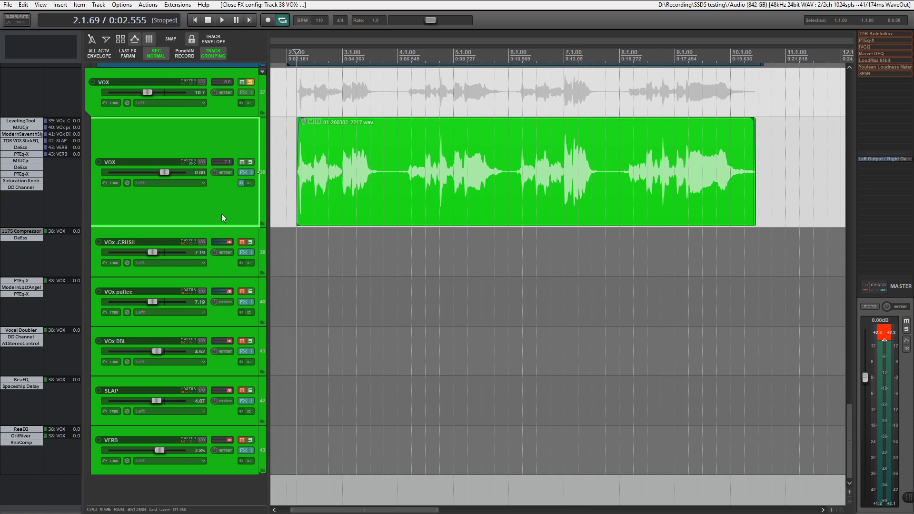
pyautogui.moveTo(190, 176)
pyautogui.click(242, 242)
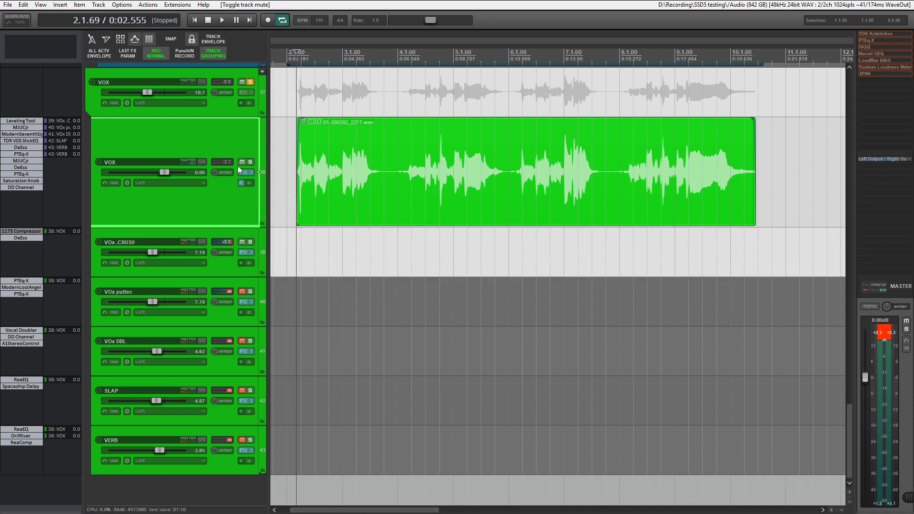
pyautogui.click(250, 242)
pyautogui.press('space')
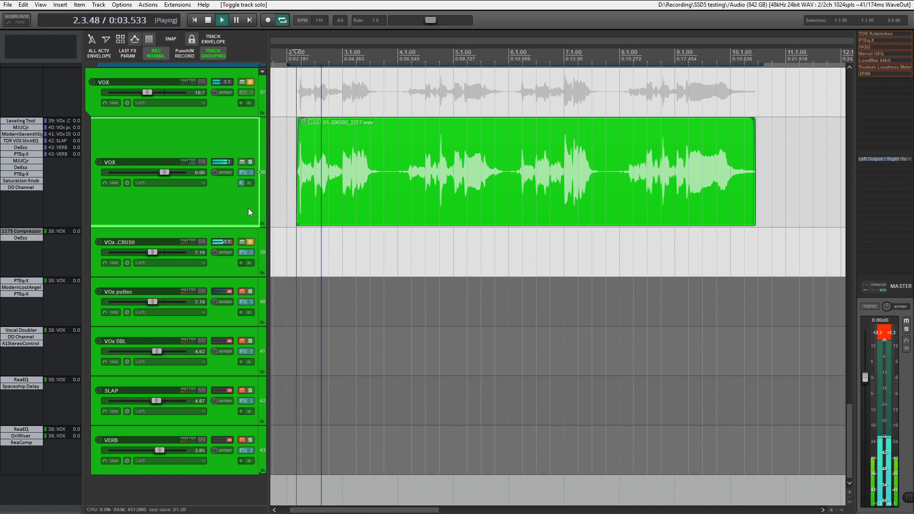
pyautogui.press('space')
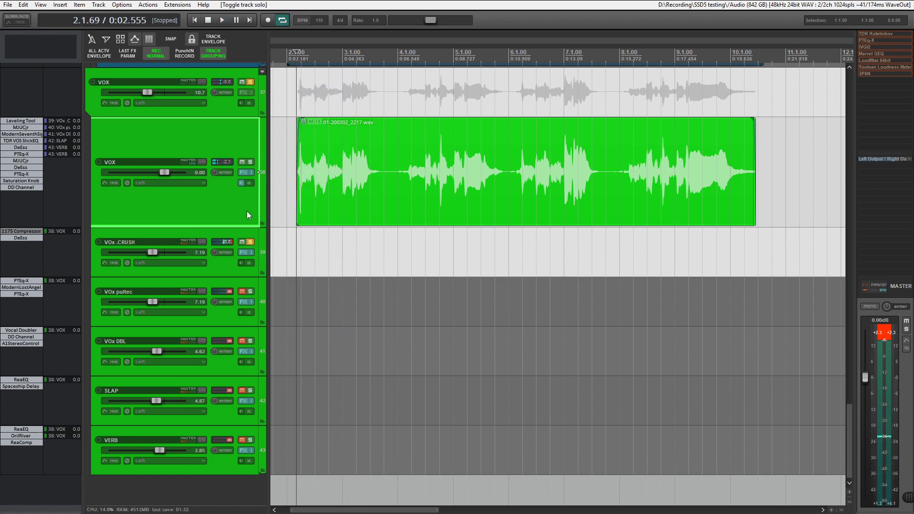
# - Inspect the 1175 Compressor on the VOx .CRUSH track, moving its window clear and playing the vocal briefly to watch the gain reduction
pyautogui.click(30, 231)
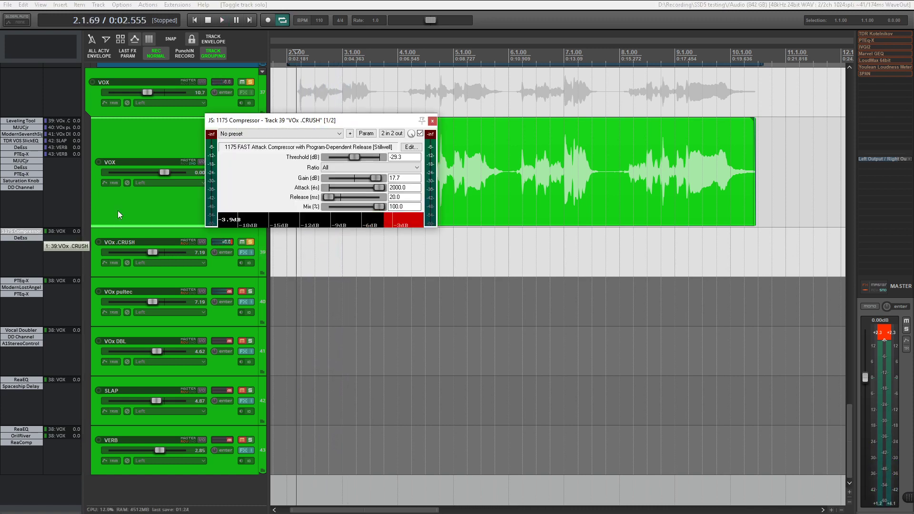
pyautogui.moveTo(340, 120); pyautogui.dragTo(359, 104)
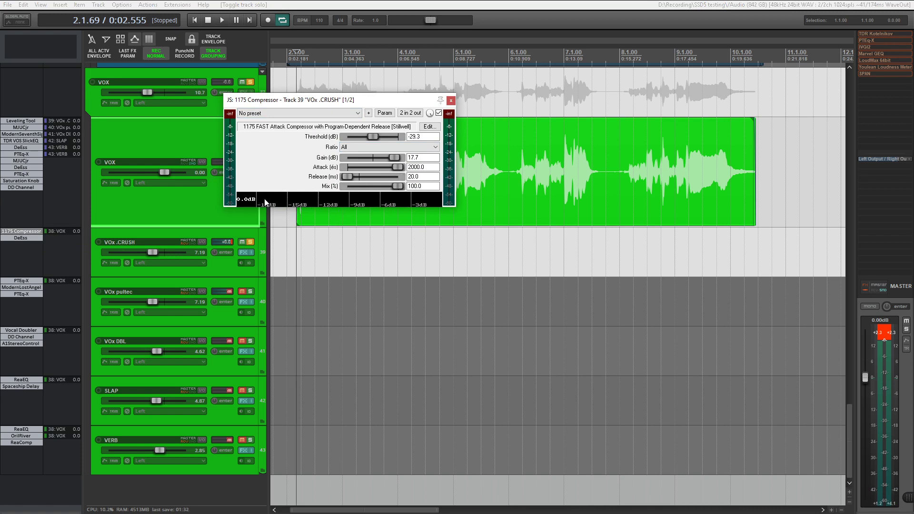
pyautogui.moveTo(359, 105); pyautogui.dragTo(415, 279)
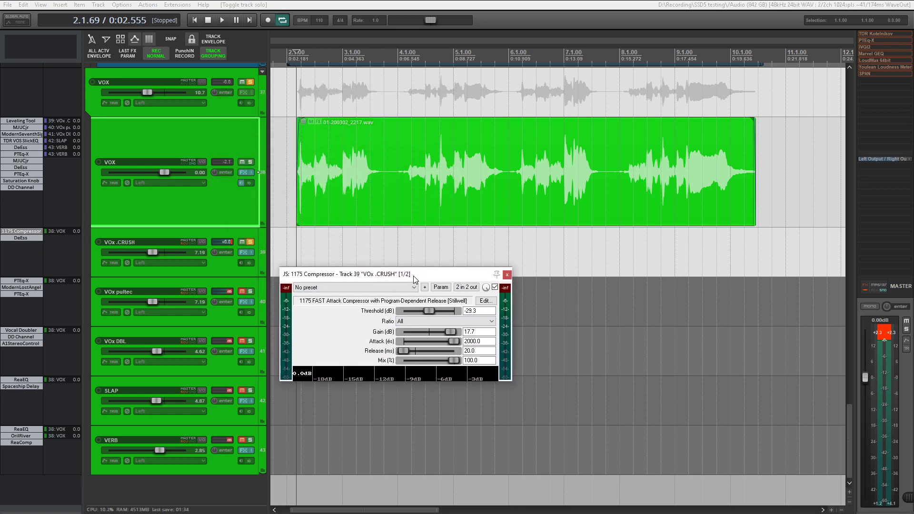
pyautogui.press('space')
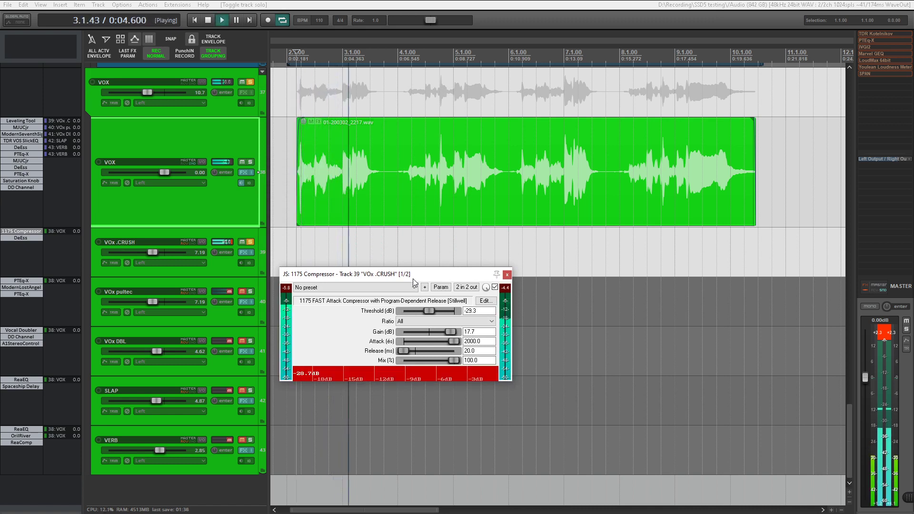
pyautogui.press('space')
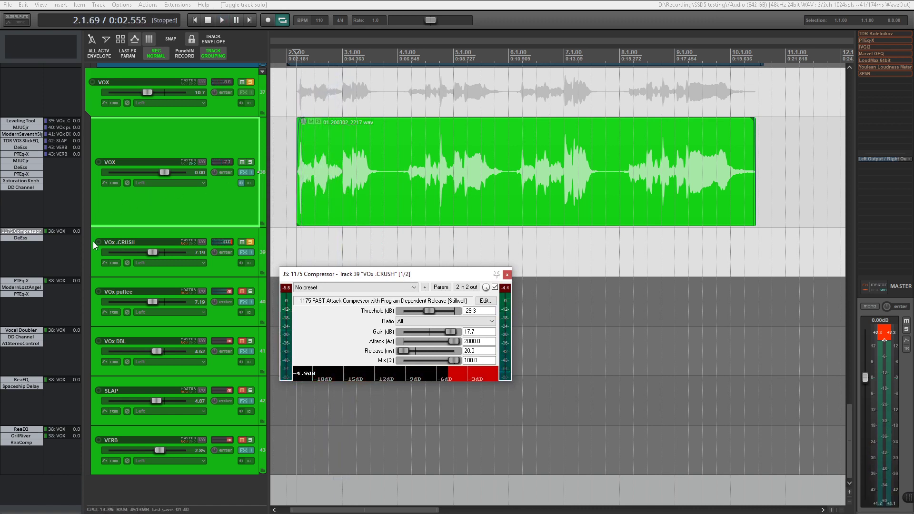
# - View the DeEss plugin on VOx .CRUSH, and close both of that track's plugin windows
pyautogui.click(19, 239)
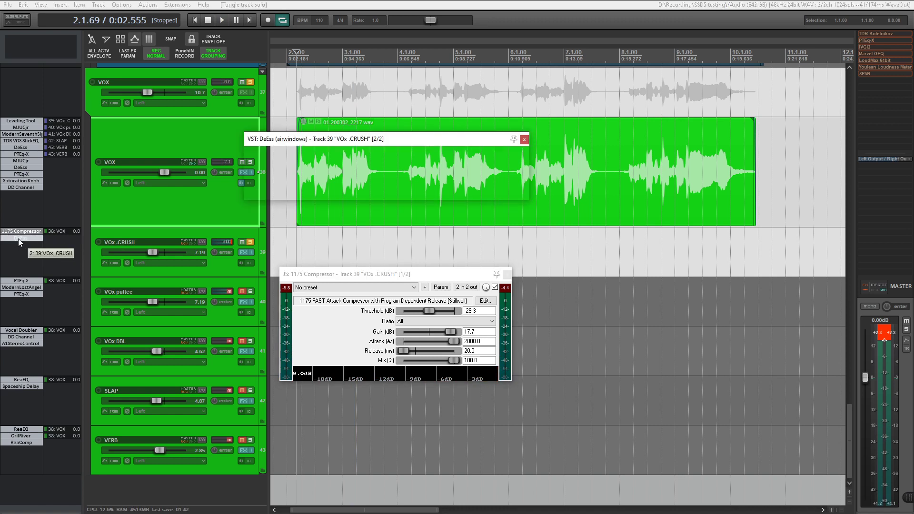
pyautogui.click(524, 140)
pyautogui.click(507, 275)
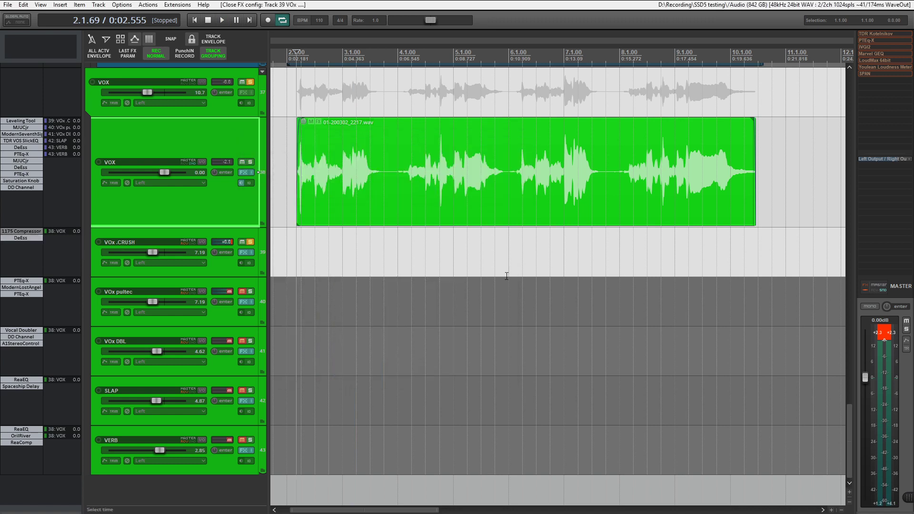
# - Switch the solo from VOx .CRUSH to the unmuted VOx pultec track, and inspect its first PTEq-X
pyautogui.click(252, 243)
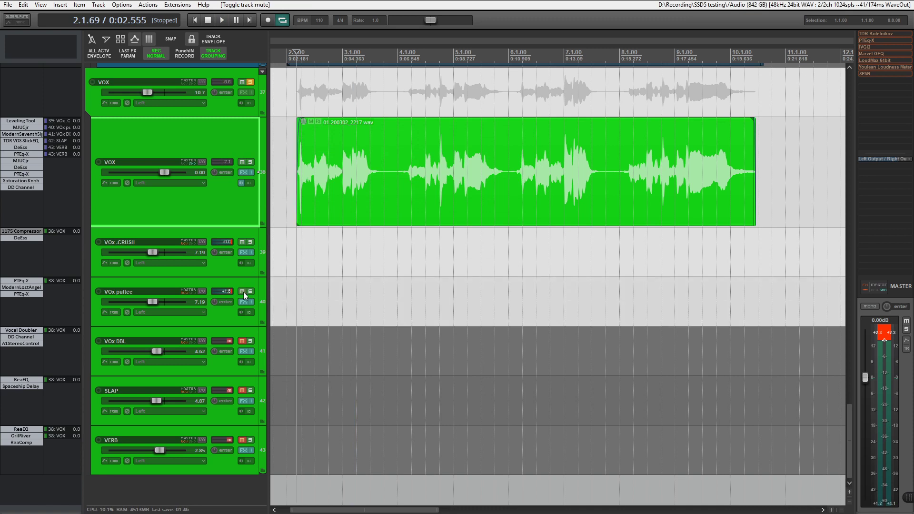
pyautogui.click(250, 291)
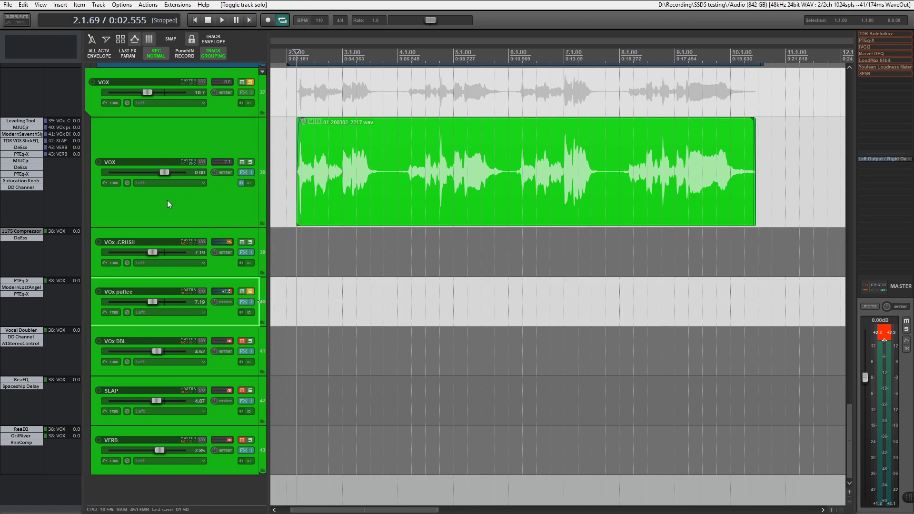
pyautogui.click(26, 282)
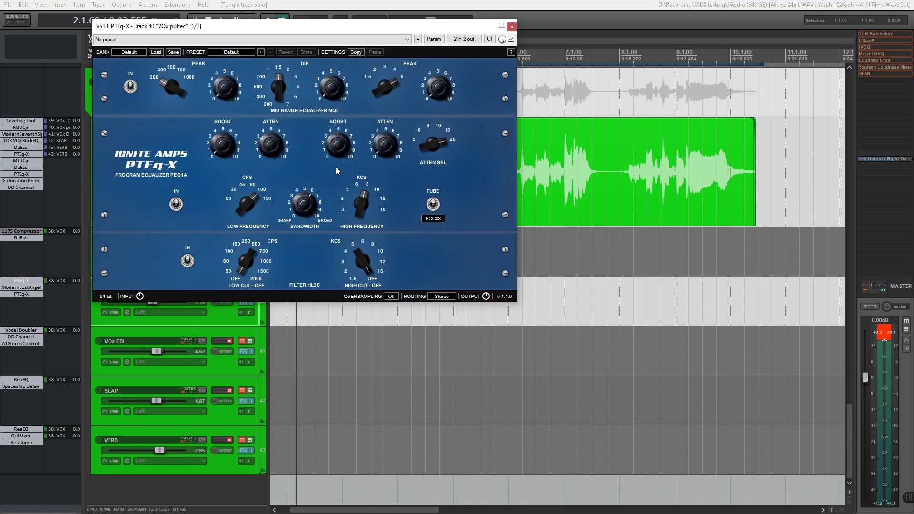
pyautogui.click(513, 28)
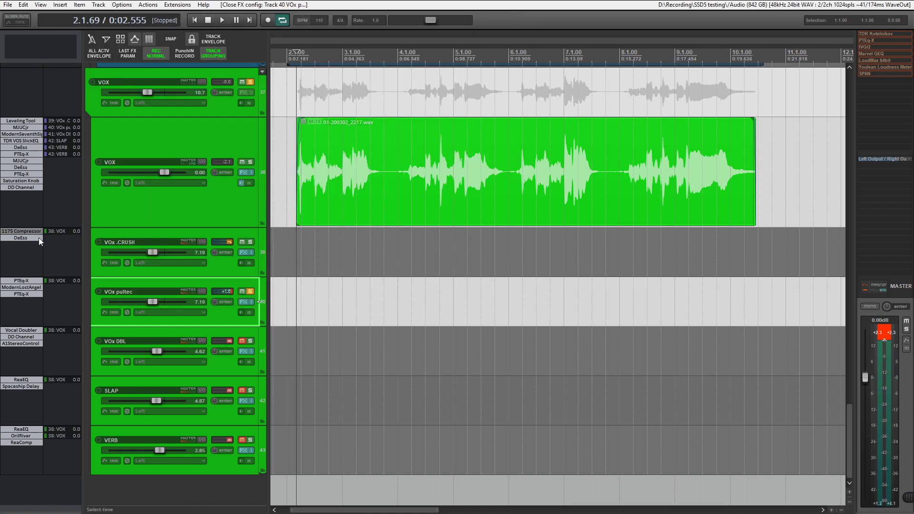
# - Inspect ModernLostAngel and the second PTEq-X on the VOx pultec track, closing each plugin window
pyautogui.click(26, 287)
pyautogui.moveTo(691, 50); pyautogui.dragTo(575, 56)
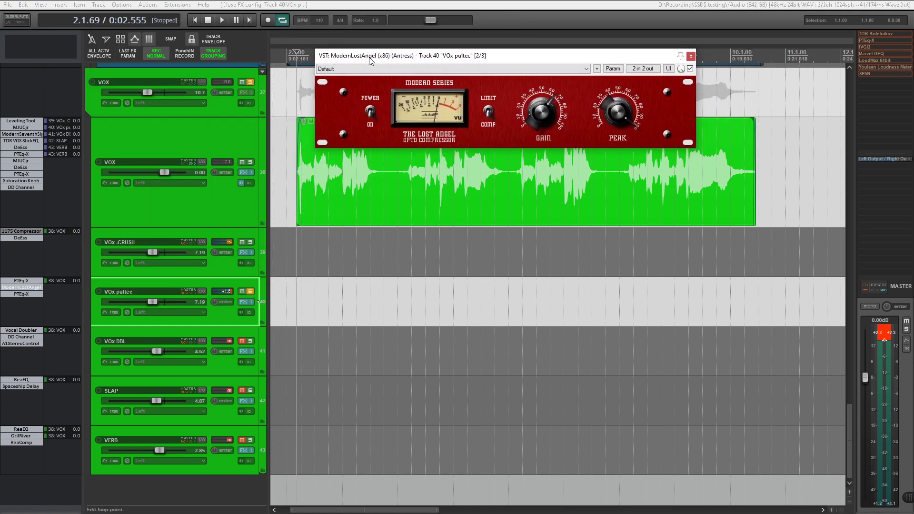
pyautogui.click(691, 57)
pyautogui.click(21, 295)
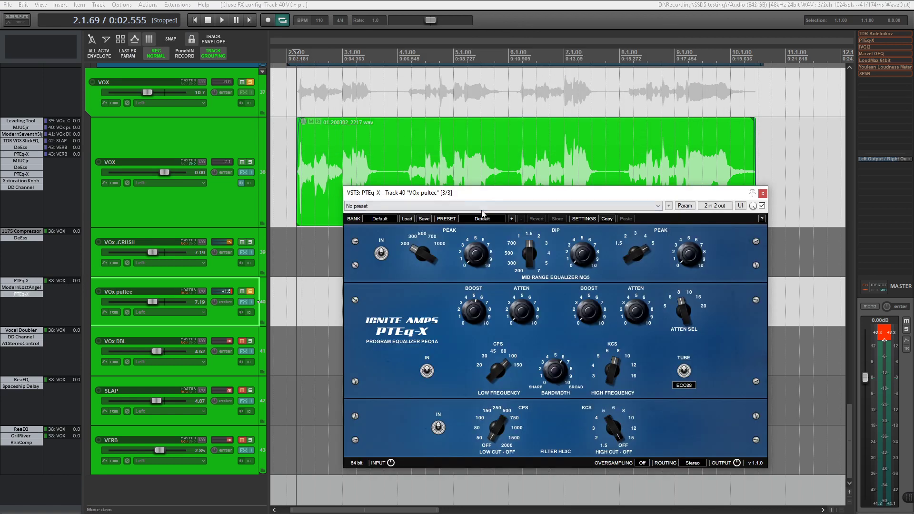
pyautogui.moveTo(507, 192); pyautogui.dragTo(315, 67)
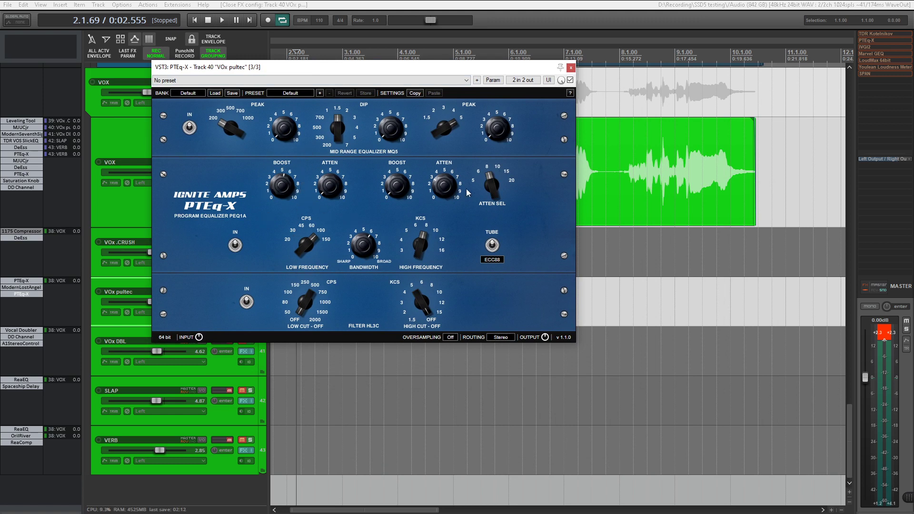
pyautogui.click(571, 68)
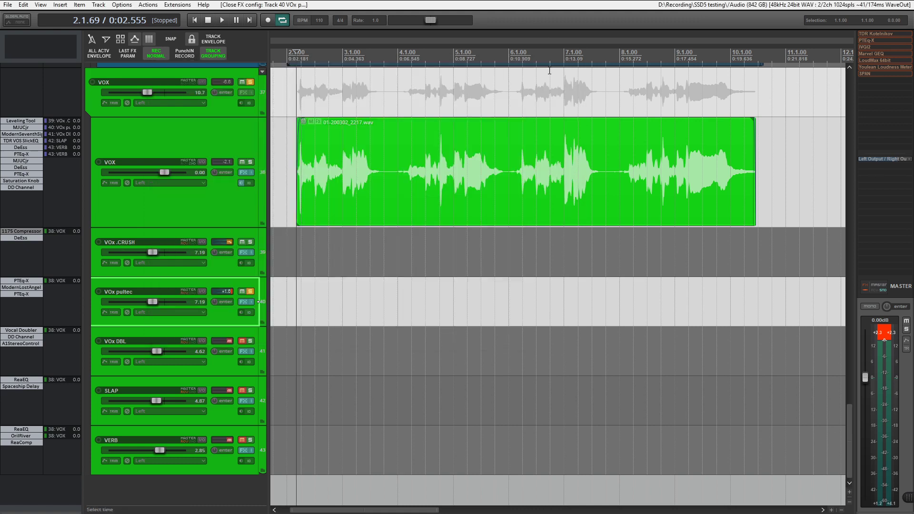
# - Play the soloed VOx pultec track briefly from the vocal clip's start, and release its solo
pyautogui.click(251, 292)
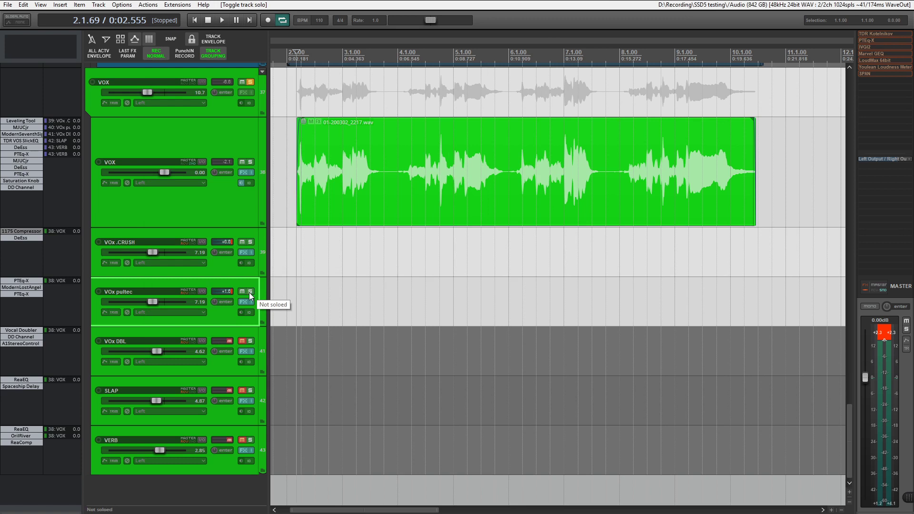
pyautogui.click(251, 292)
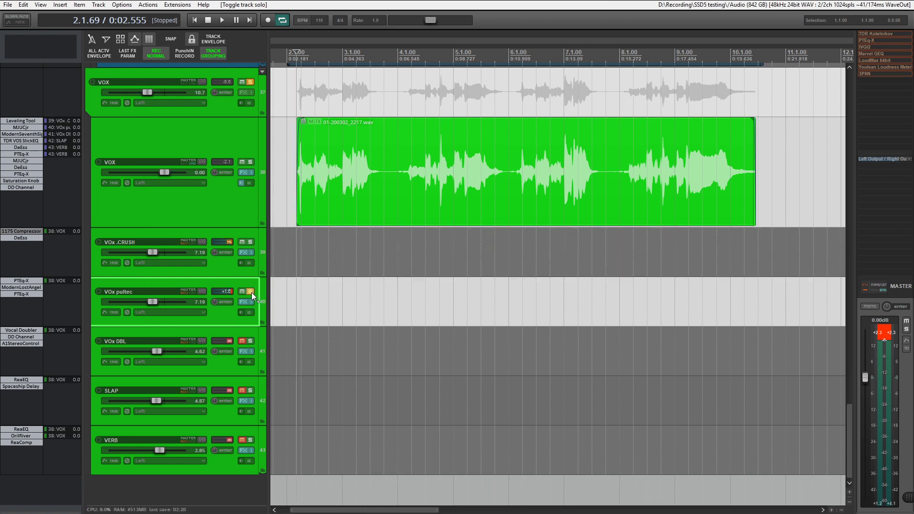
pyautogui.press('space')
pyautogui.press('space')
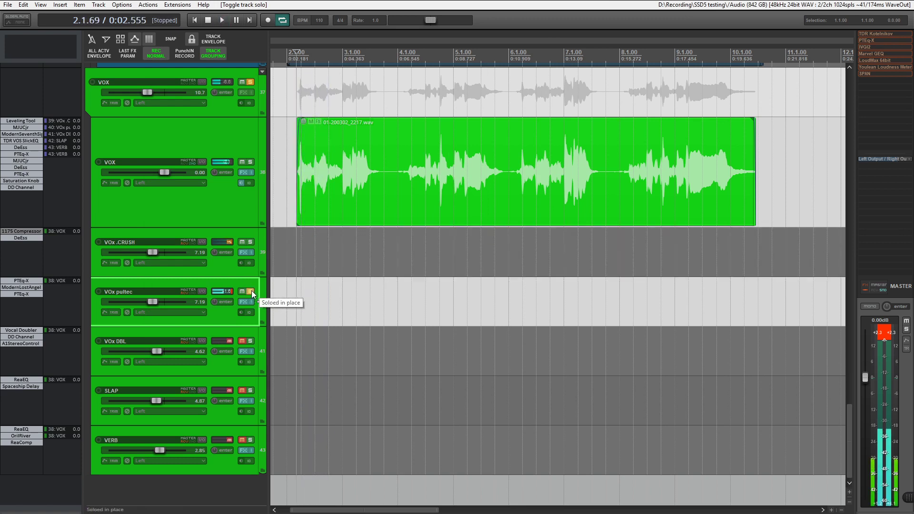
pyautogui.click(251, 291)
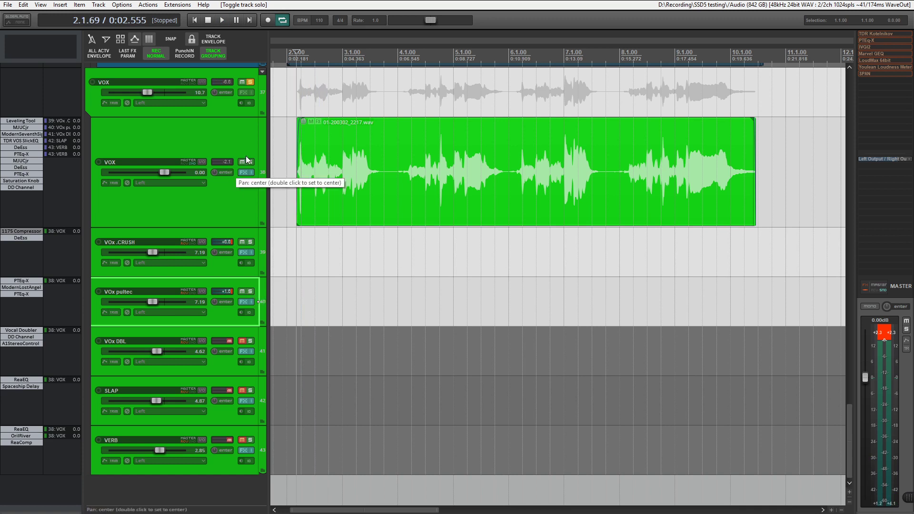
# - Compare the vocal with and without the VOx pultec layer by toggling that track's mute during playback
pyautogui.press('space')
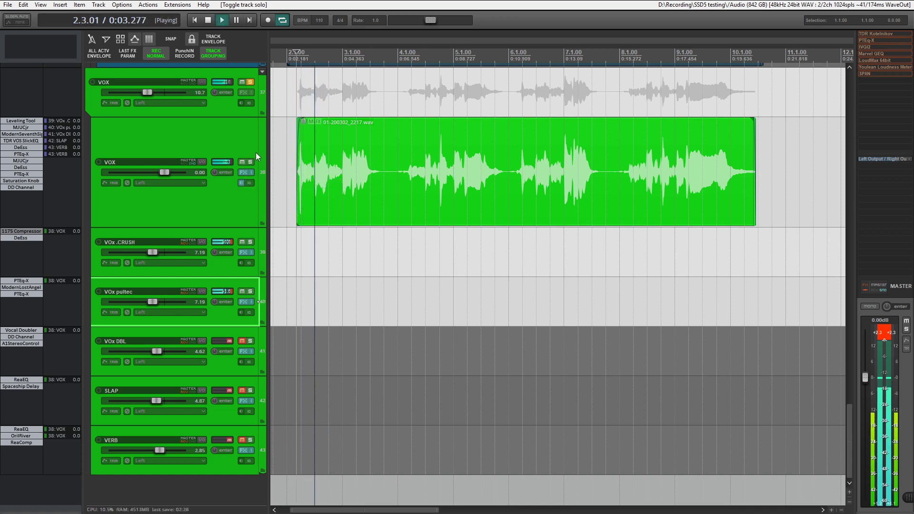
pyautogui.click(243, 292)
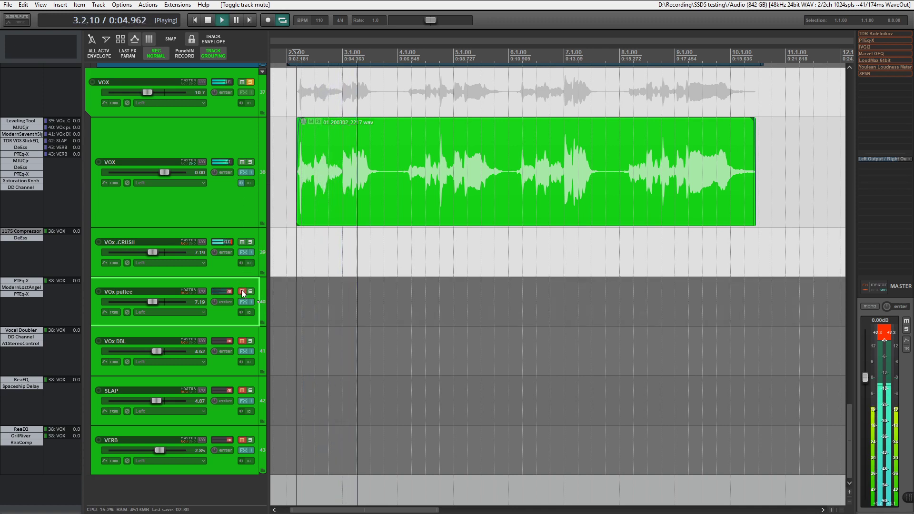
pyautogui.press('space')
pyautogui.press('space')
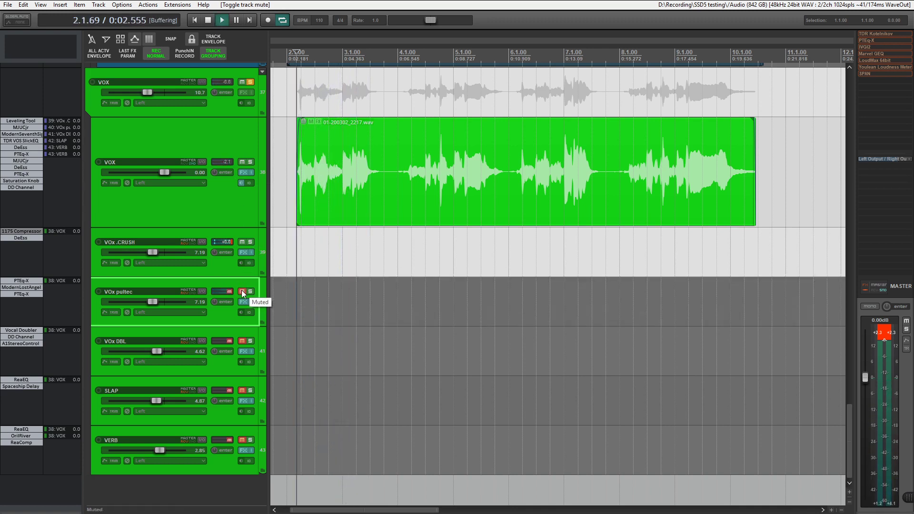
pyautogui.click(242, 292)
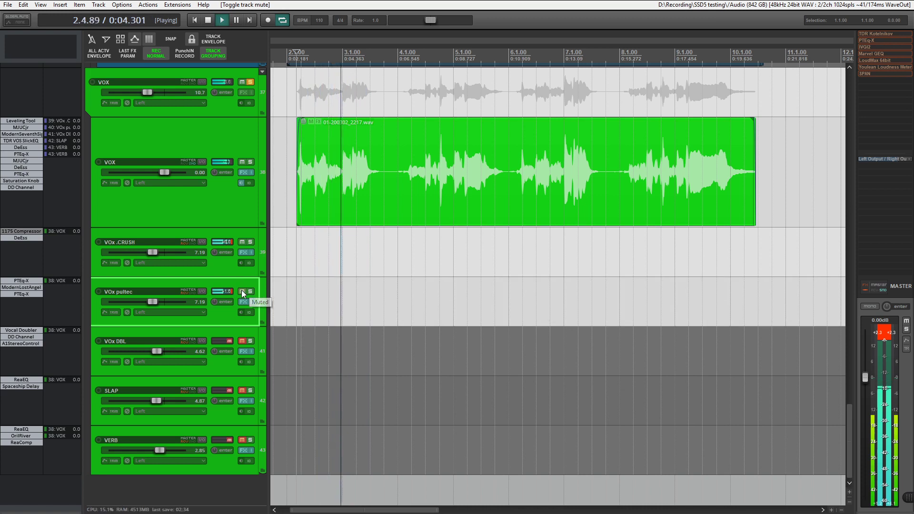
pyautogui.press('space')
# - Unmute and solo the VOx DBL track, and inspect the settings of its Vocal Doubler
pyautogui.click(223, 204)
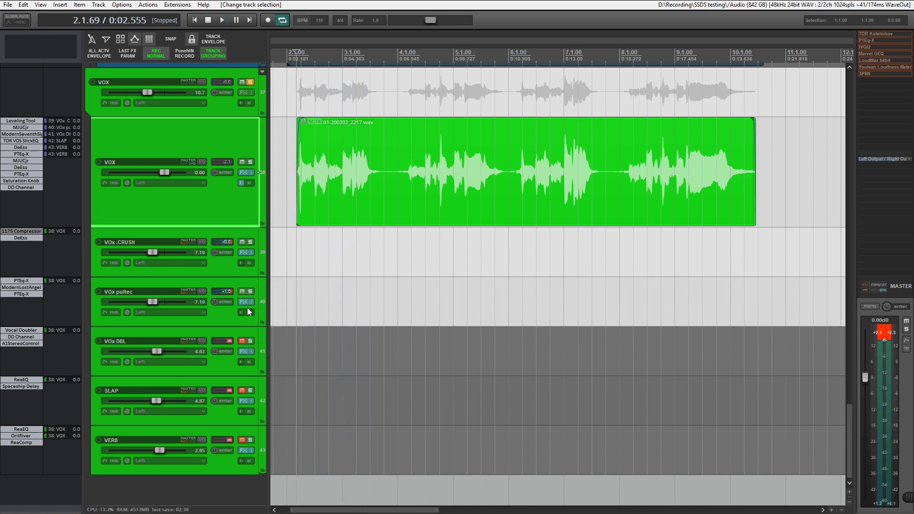
pyautogui.click(244, 340)
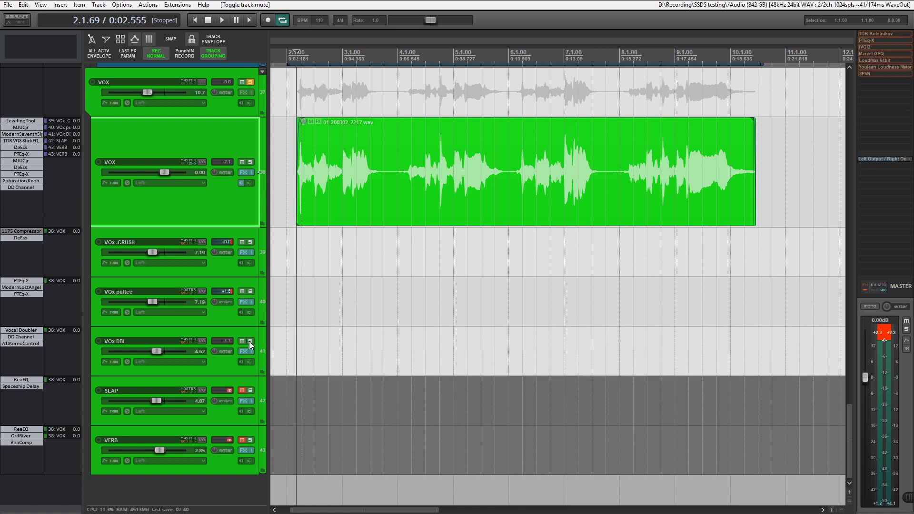
pyautogui.click(250, 342)
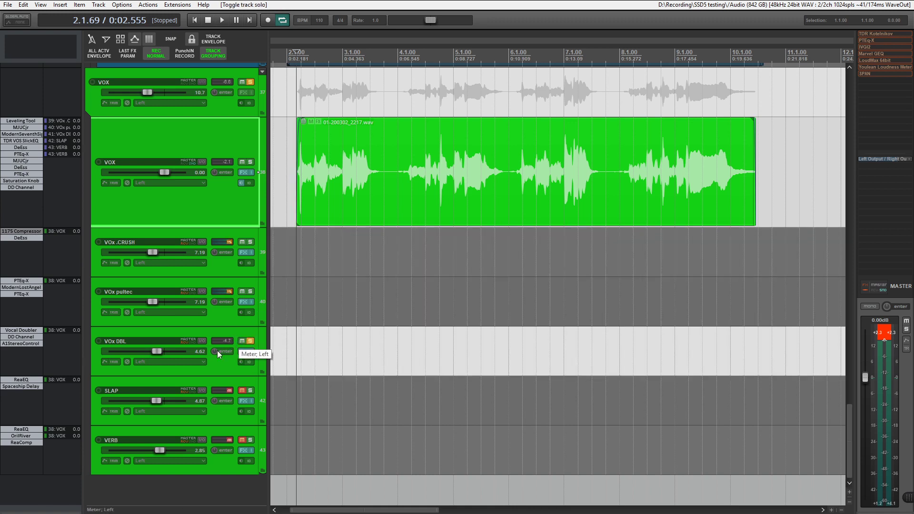
pyautogui.click(29, 332)
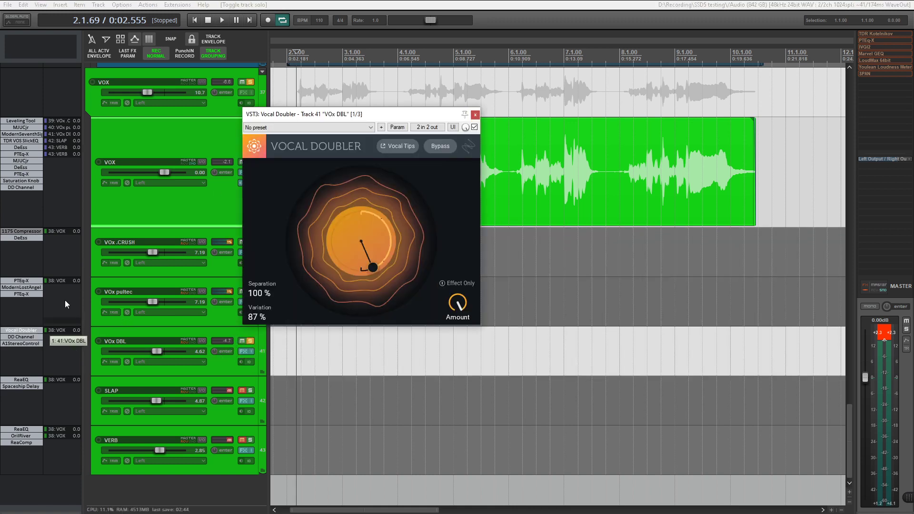
pyautogui.moveTo(371, 119); pyautogui.dragTo(376, 55)
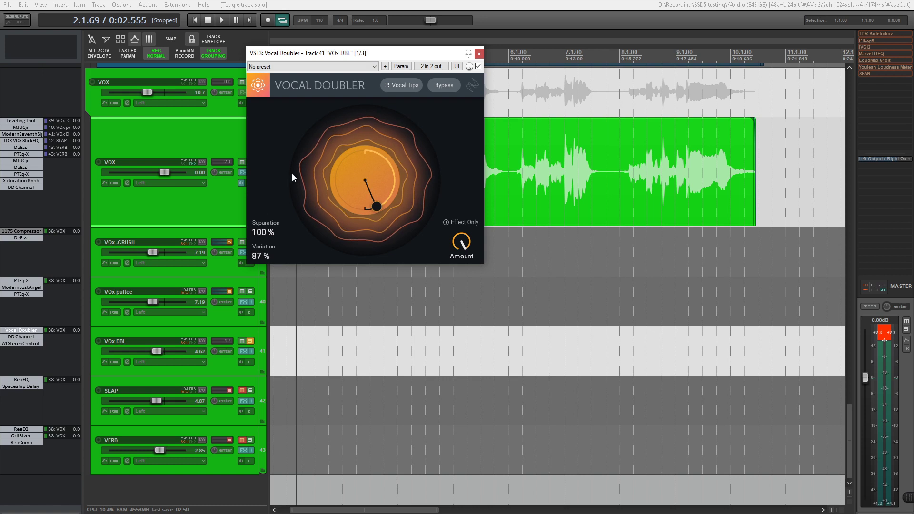
# - Bypass A1StereoControl and DD Channel on VOx DBL, and play the vocal briefly through Vocal Doubler alone
pyautogui.click(219, 362)
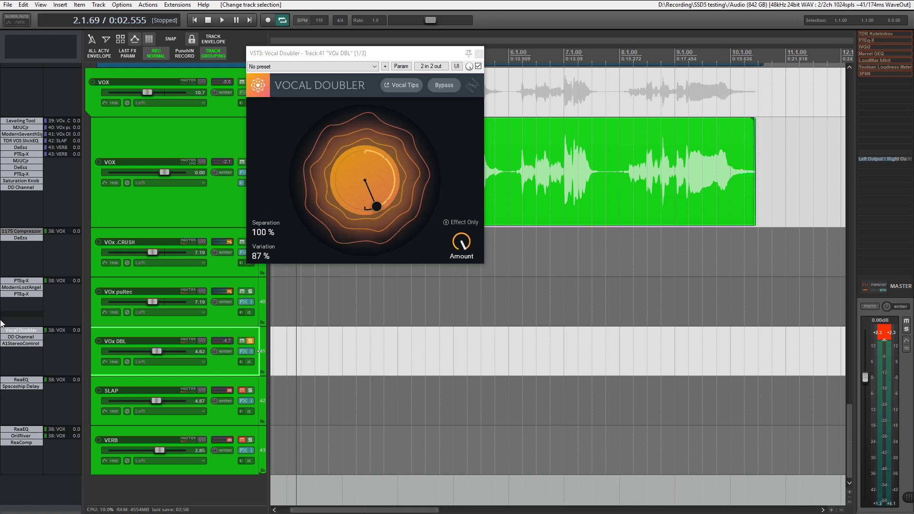
pyautogui.keyDown('shift'); pyautogui.click(21, 343); pyautogui.keyUp('shift')
pyautogui.keyDown('shift'); pyautogui.click(18, 338); pyautogui.keyUp('shift')
pyautogui.press('space')
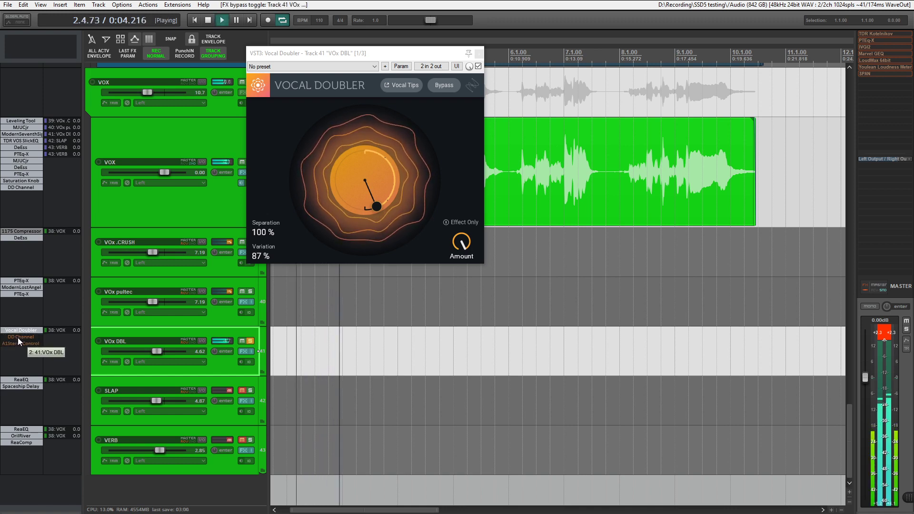
pyautogui.press('space')
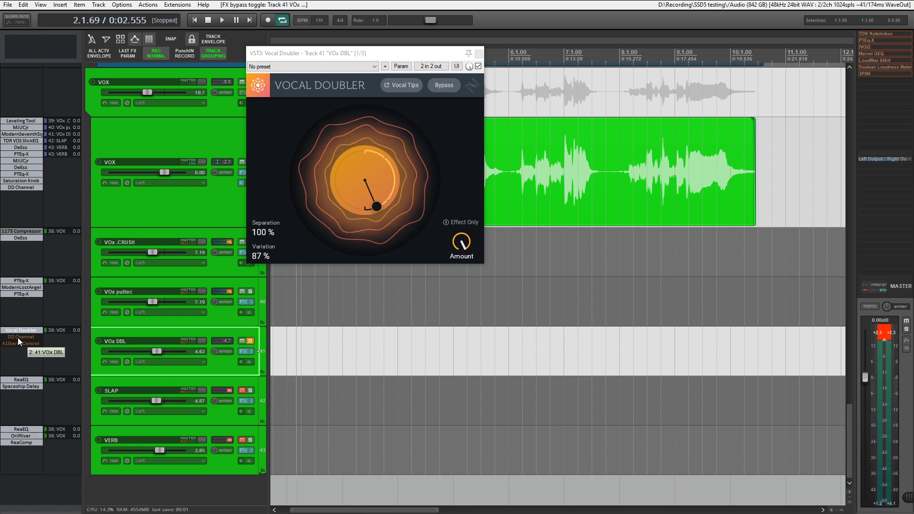
# - Inspect DD Channel on VOx DBL, and re-enable the bypassed DD Channel and A1StereoControl
pyautogui.click(18, 337)
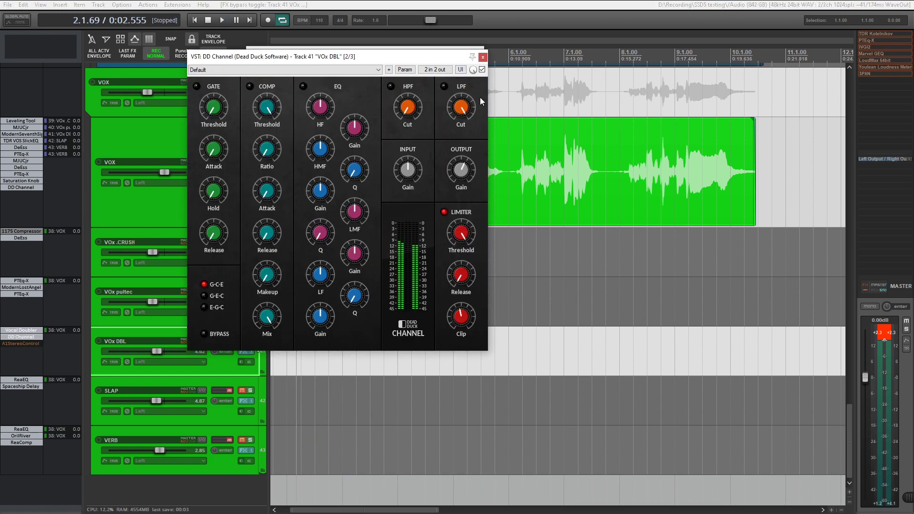
pyautogui.click(483, 57)
pyautogui.keyDown('shift'); pyautogui.click(25, 345); pyautogui.keyUp('shift')
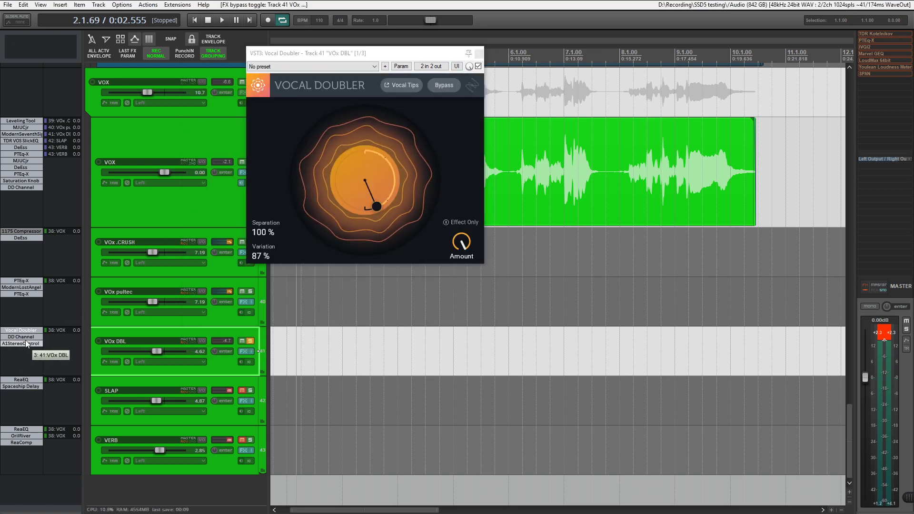
# - Inspect A1StereoControl on VOx DBL, and compare the vocal with the plugin bypassed and enabled during playback
pyautogui.click(23, 343)
pyautogui.moveTo(350, 61); pyautogui.dragTo(525, 118)
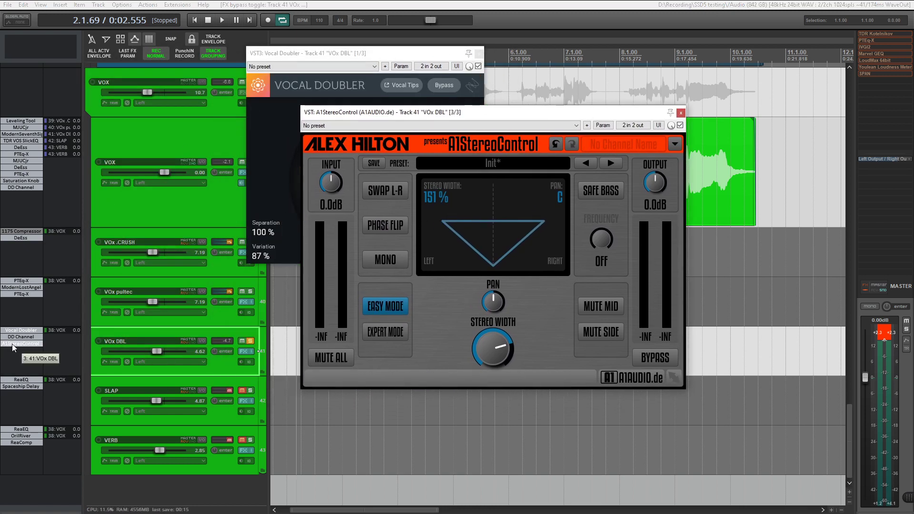
pyautogui.press('space')
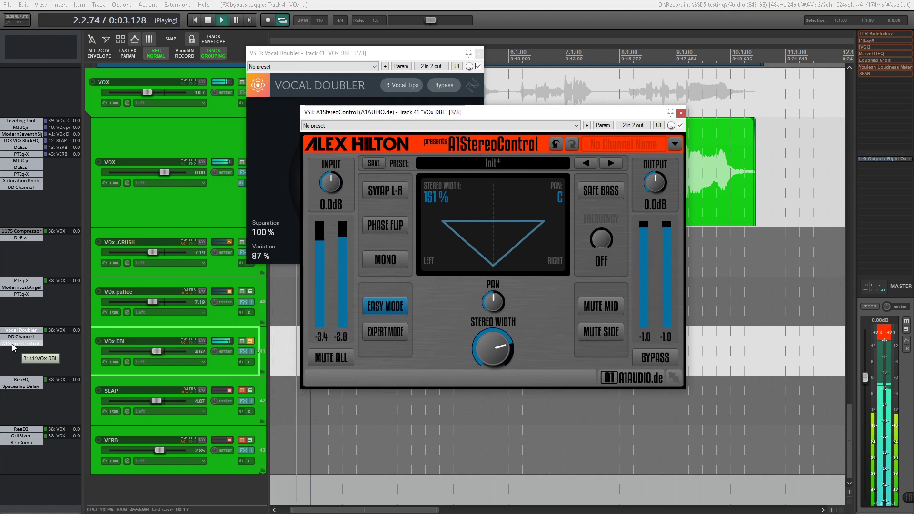
pyautogui.keyDown('shift'); pyautogui.click(20, 343); pyautogui.keyUp('shift')
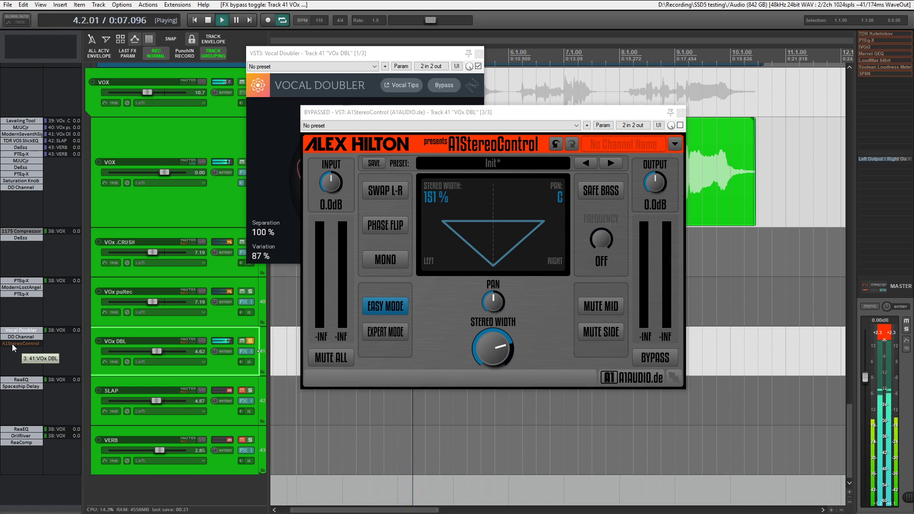
pyautogui.keyDown('shift'); pyautogui.click(13, 344); pyautogui.keyUp('shift')
pyautogui.press('space')
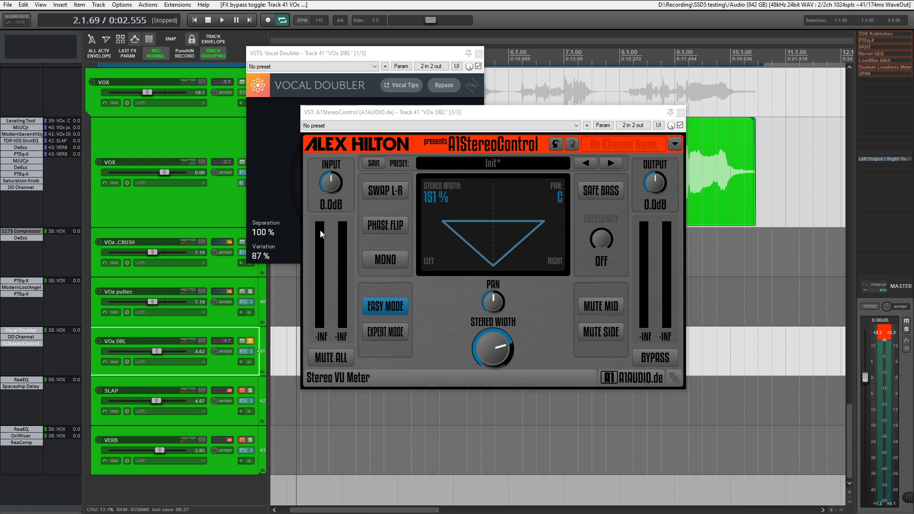
# - Unsolo VOx DBL, and unmute and solo the SLAP track
pyautogui.click(251, 341)
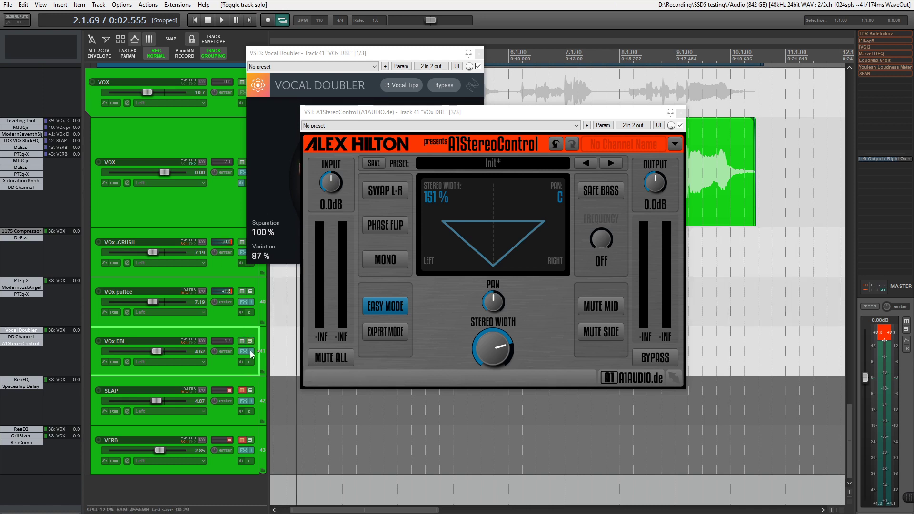
pyautogui.click(246, 391)
pyautogui.click(250, 390)
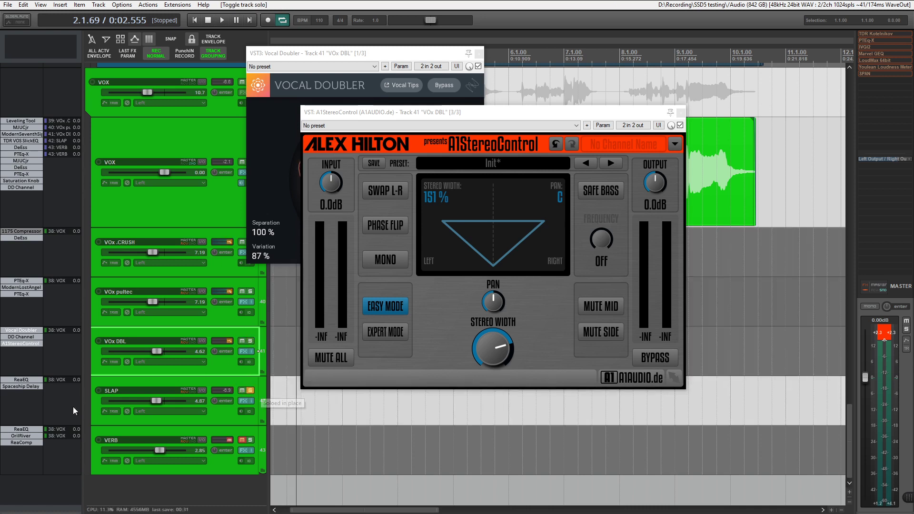
# - Inspect ReaEQ and Spaceship Delay on the SLAP track, and play the vocal briefly with the slap delay
pyautogui.click(30, 380)
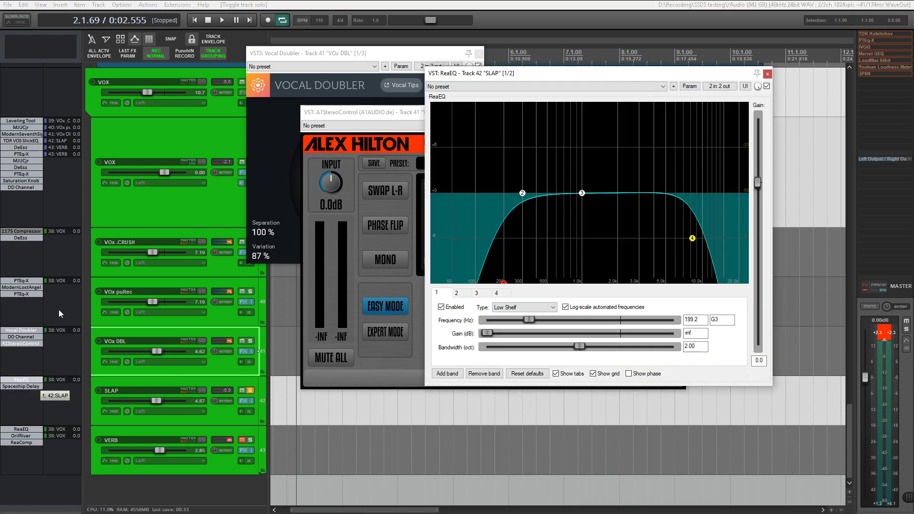
pyautogui.click(30, 331)
pyautogui.click(21, 343)
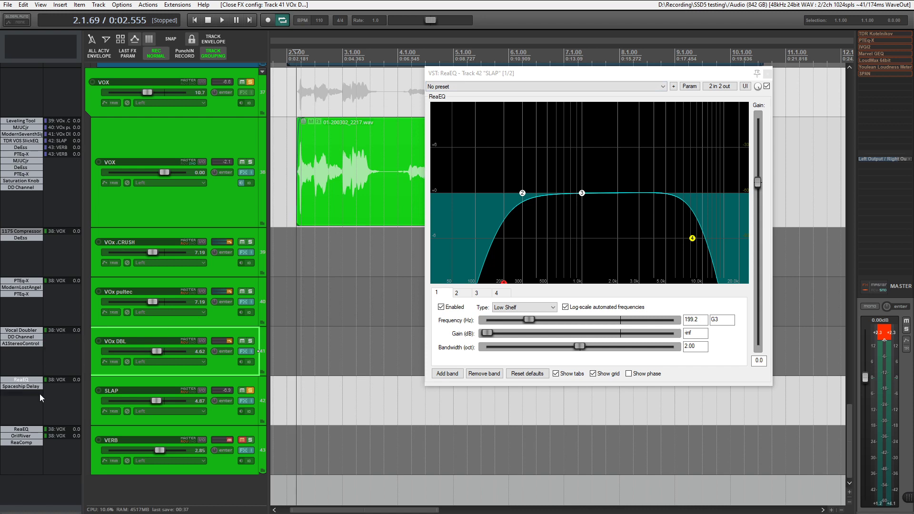
pyautogui.click(20, 386)
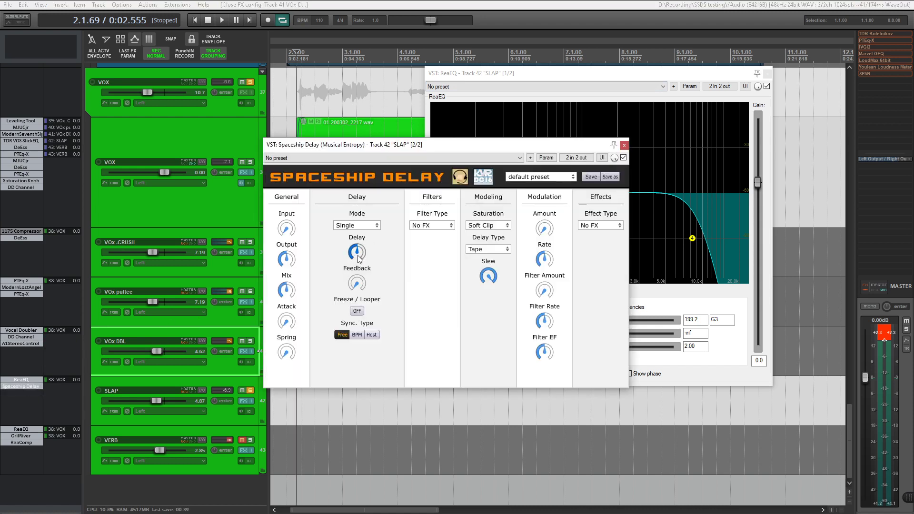
pyautogui.moveTo(360, 259)
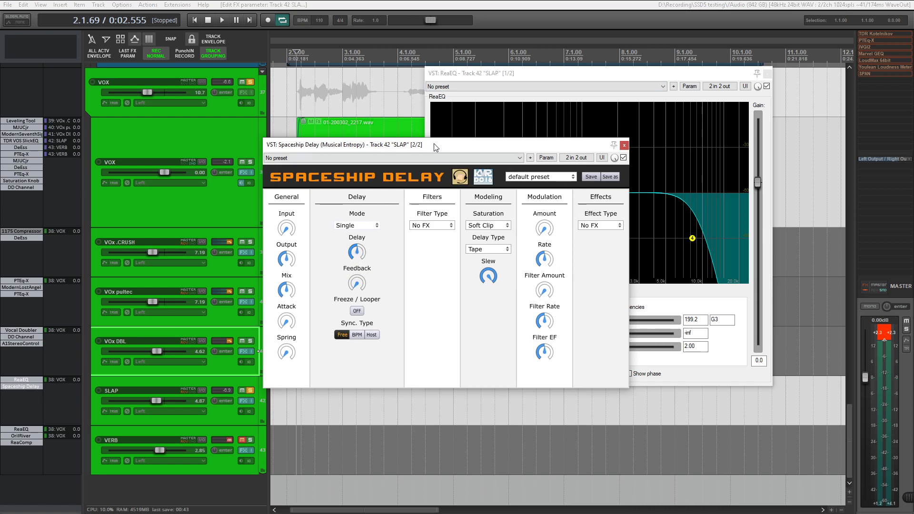
pyautogui.moveTo(426, 145); pyautogui.dragTo(346, 139)
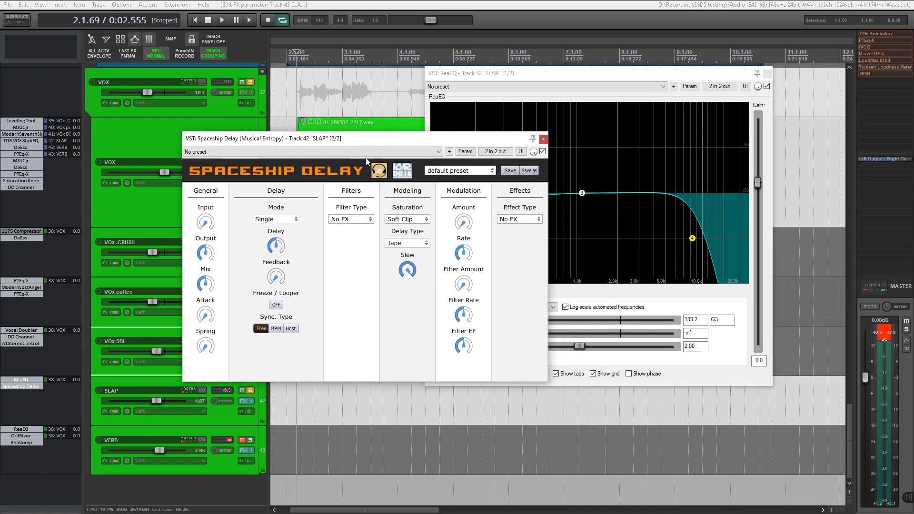
pyautogui.click(543, 139)
pyautogui.click(768, 74)
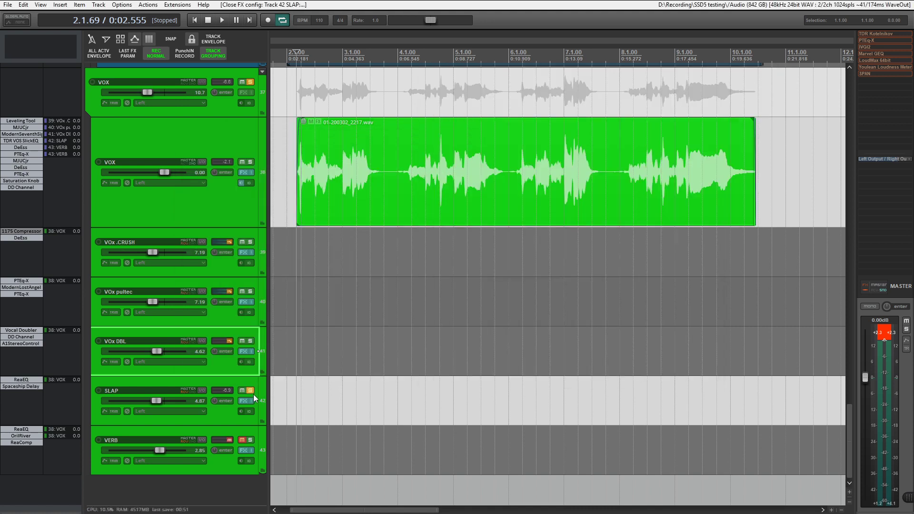
pyautogui.press('space')
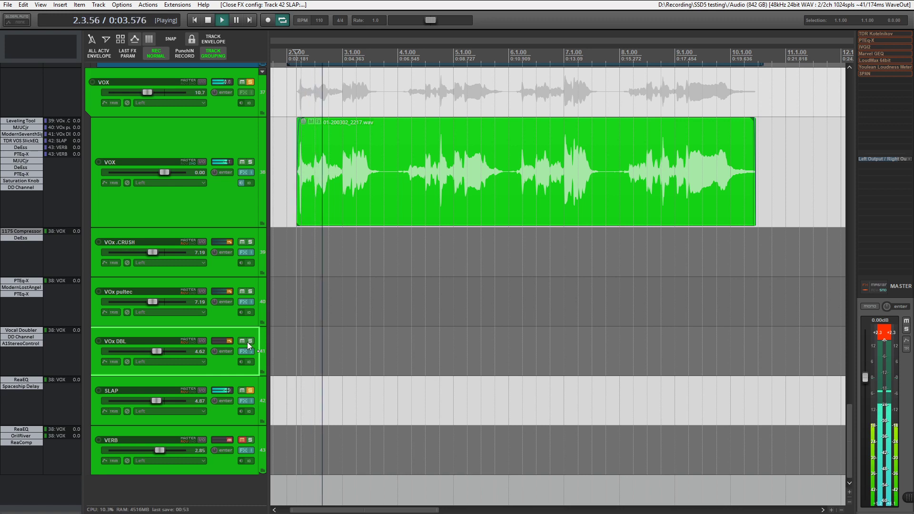
pyautogui.press('space')
# - Unsolo SLAP, and unmute and solo the VERB track
pyautogui.click(250, 390)
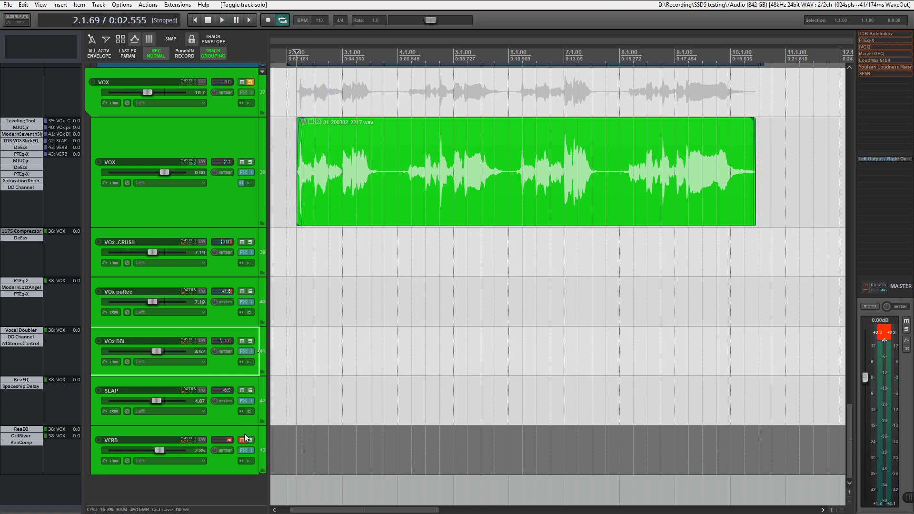
pyautogui.click(242, 440)
pyautogui.click(253, 439)
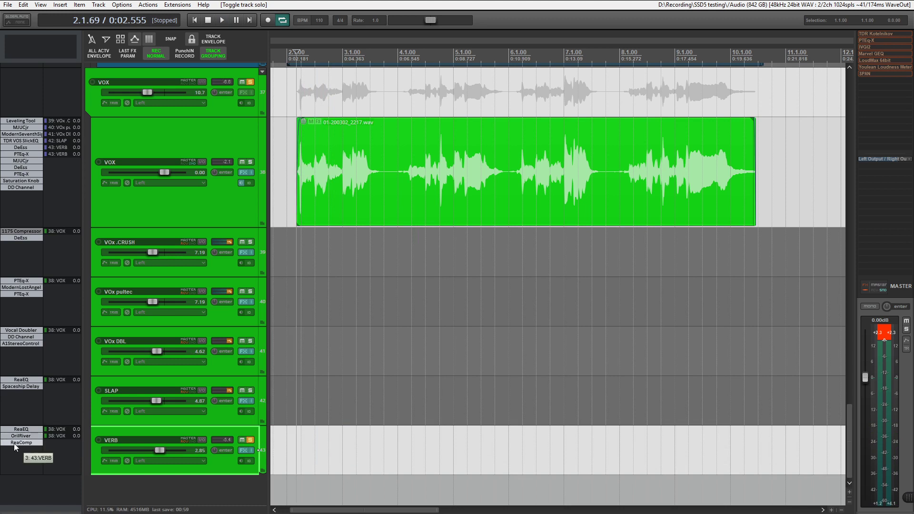
pyautogui.click(210, 209)
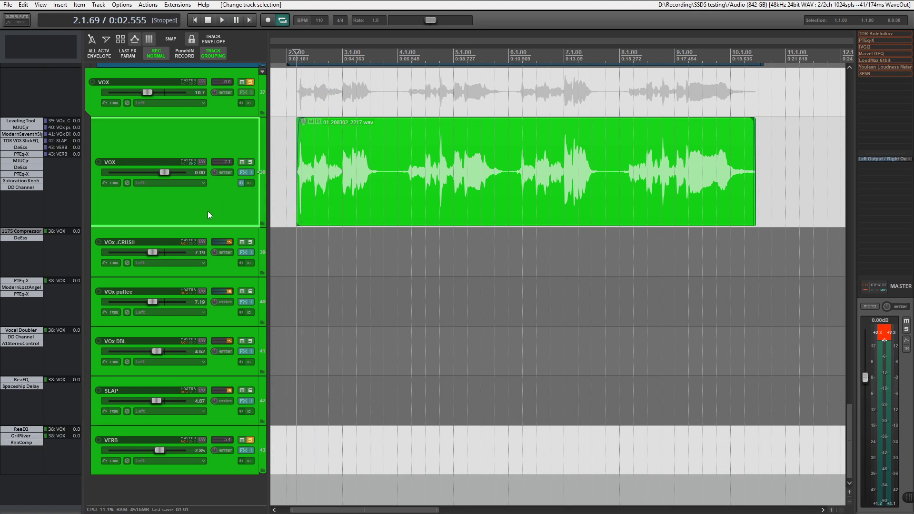
# - Inspect ReaComp on the VERB track, and watch its gain reduction while the vocal plays
pyautogui.click(25, 442)
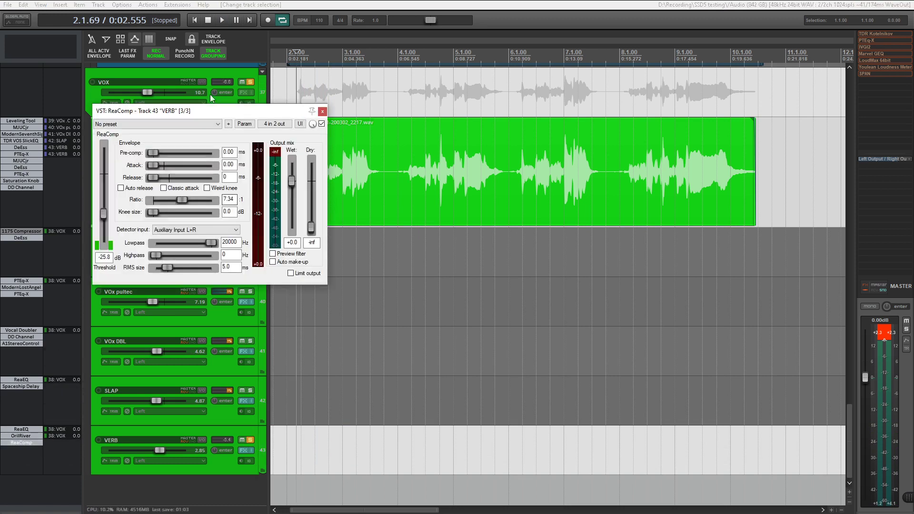
pyautogui.moveTo(204, 113); pyautogui.dragTo(386, 256)
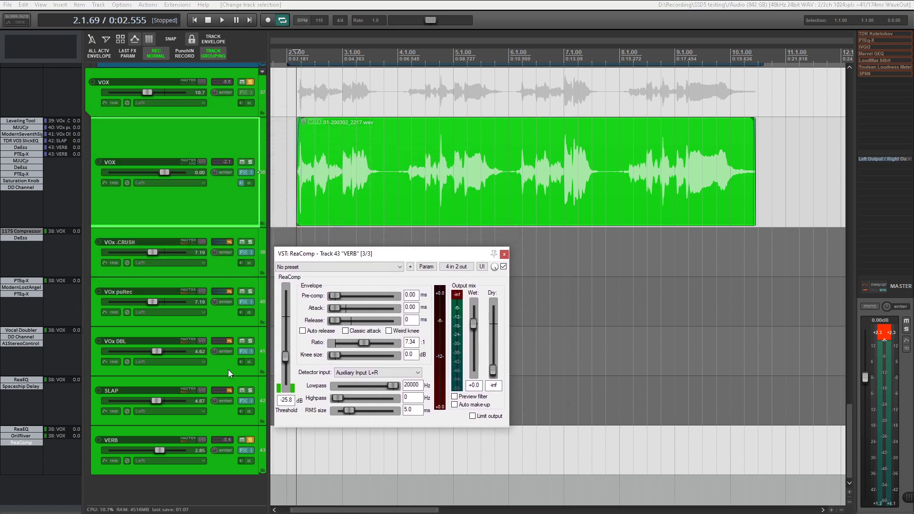
pyautogui.moveTo(386, 254)
pyautogui.mouseDown()
pyautogui.moveTo(422, 245)
pyautogui.moveTo(389, 237)
pyautogui.mouseUp()
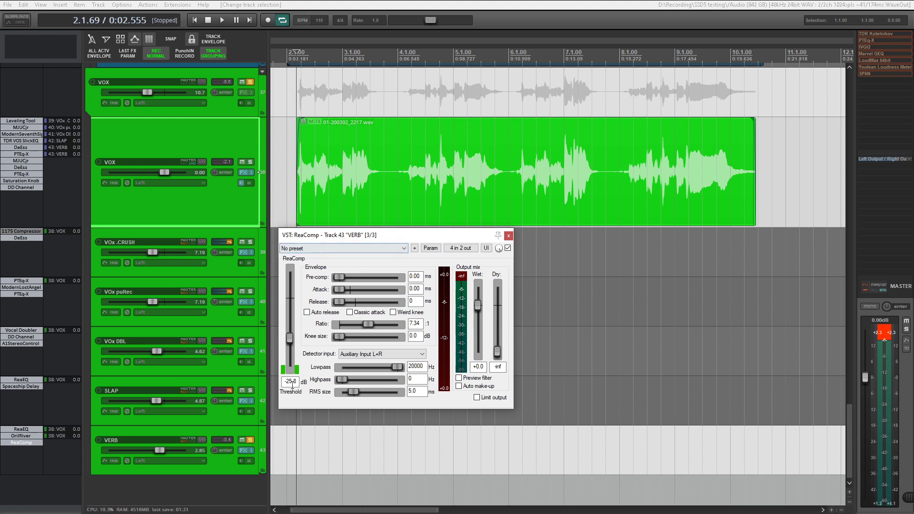
pyautogui.press('space')
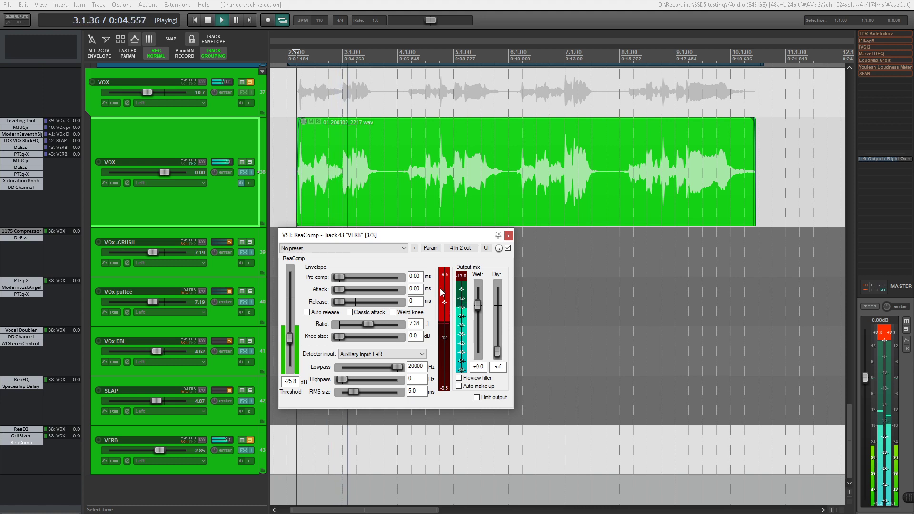
pyautogui.press('space')
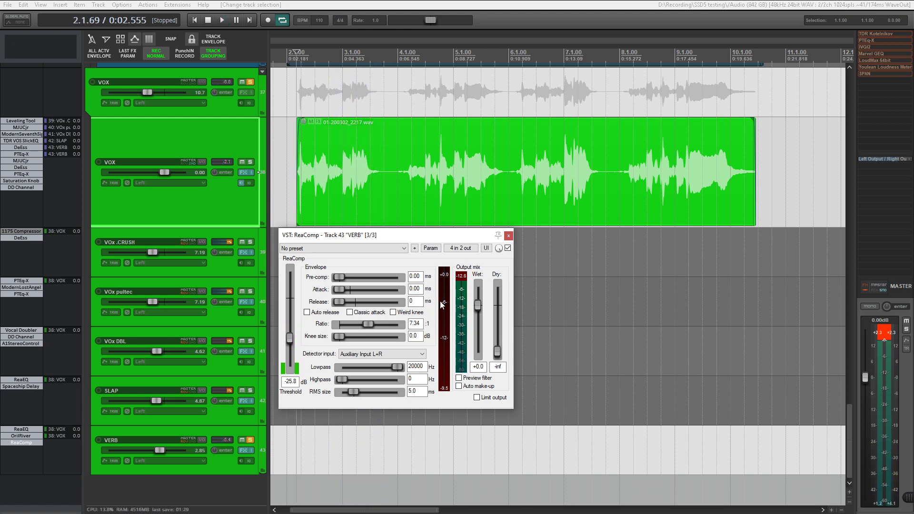
# - Inspect the OrilRiver reverb and ReaEQ on the VERB track, and close the plugin windows
pyautogui.click(21, 436)
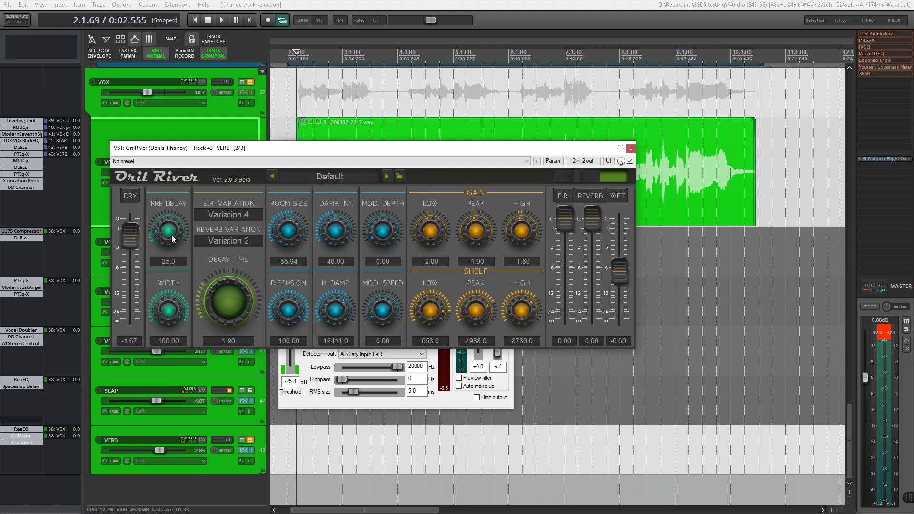
pyautogui.click(26, 429)
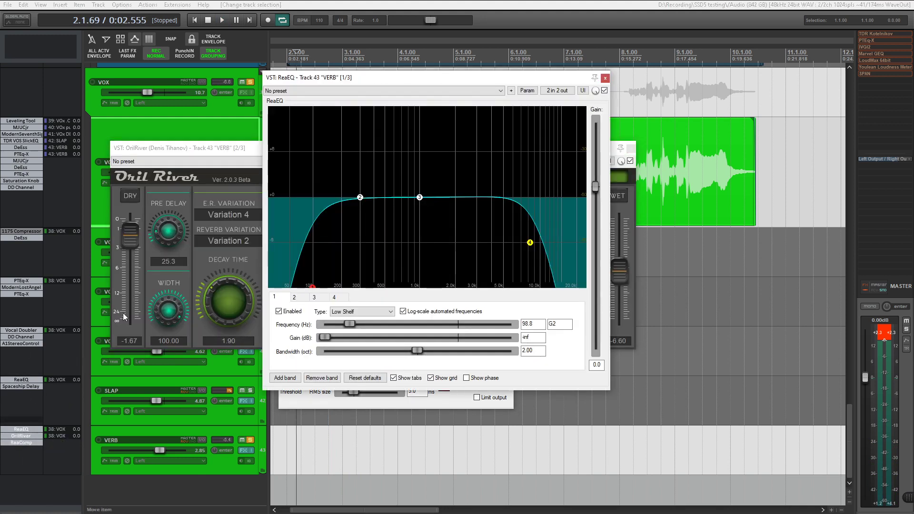
pyautogui.click(605, 79)
pyautogui.click(630, 149)
pyautogui.click(509, 236)
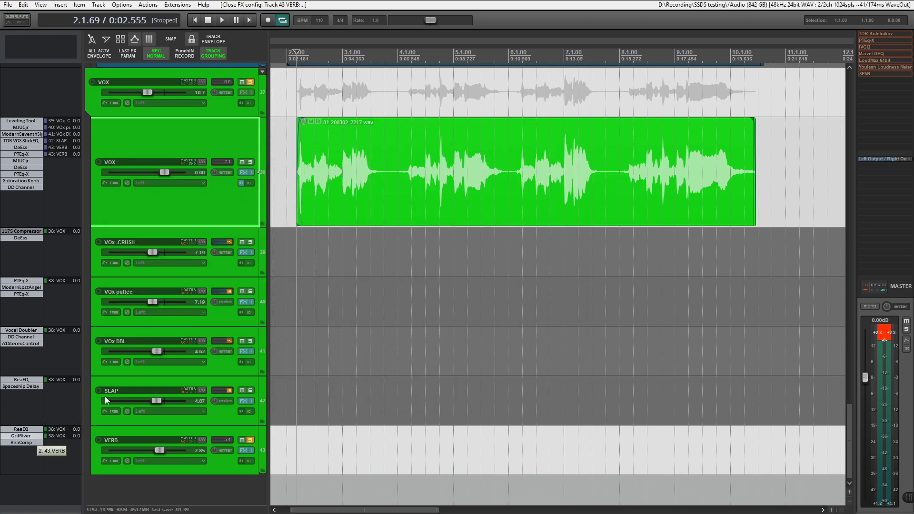
pyautogui.click(22, 431)
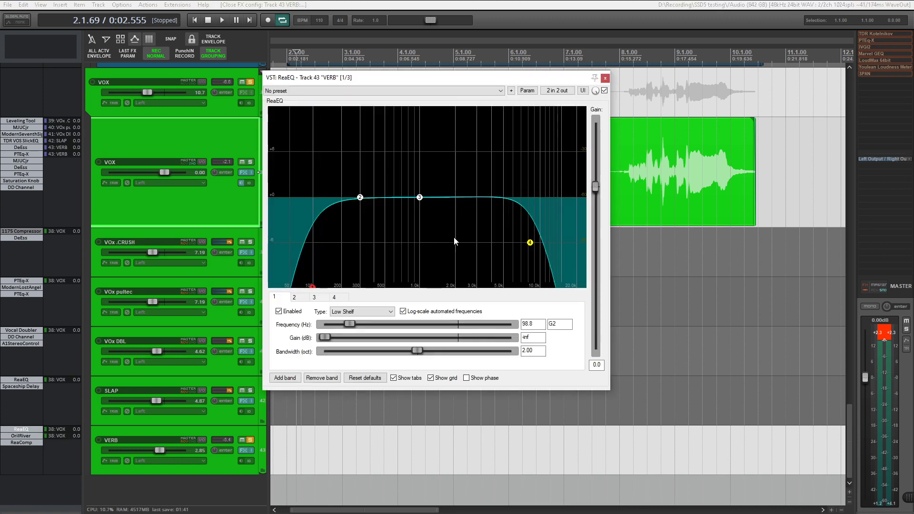
pyautogui.click(607, 79)
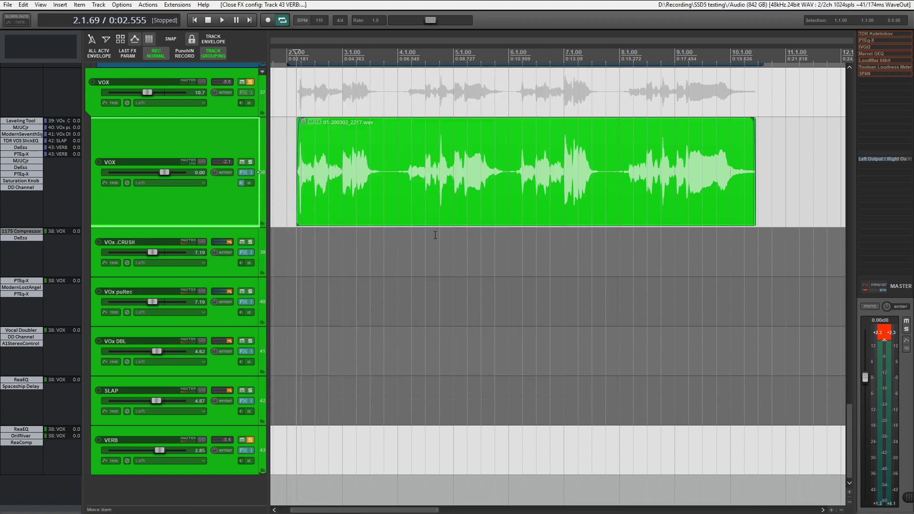
# - Unsolo VERB and play all vocal layers together, turning off the VOX folder's solo during playback
pyautogui.click(250, 441)
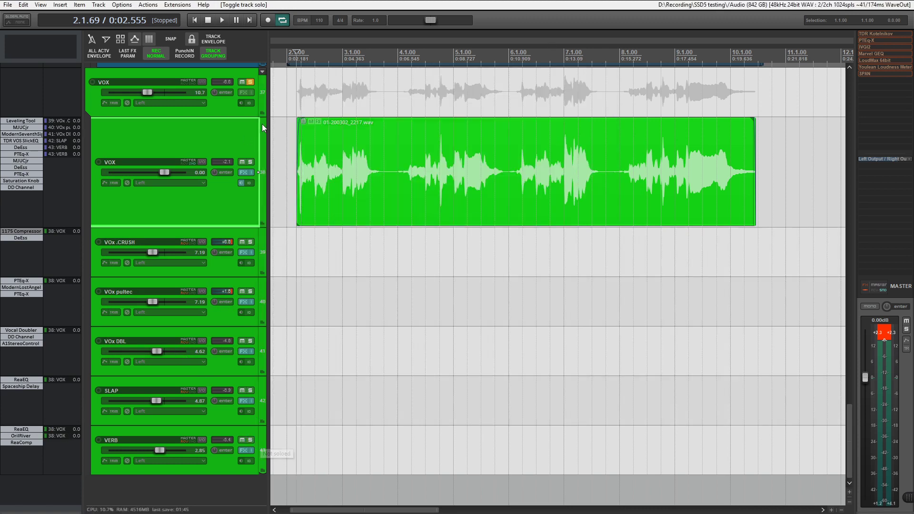
pyautogui.scroll(3, 262, 124)
pyautogui.press('space')
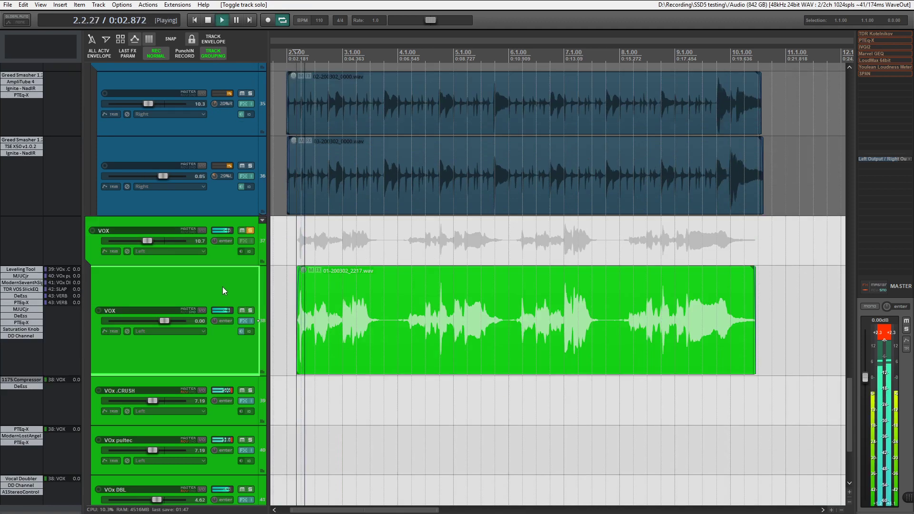
pyautogui.scroll(-2, 222, 298)
pyautogui.scroll(-1, 222, 298)
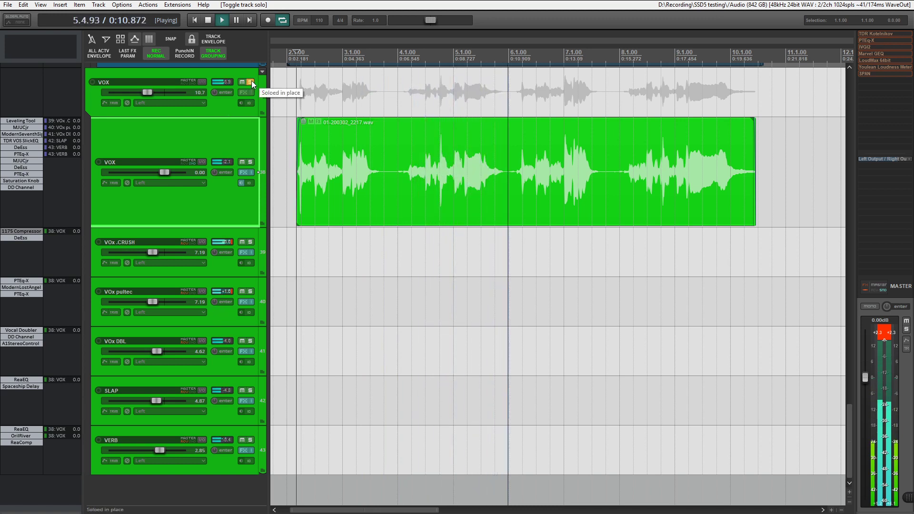
pyautogui.press('space')
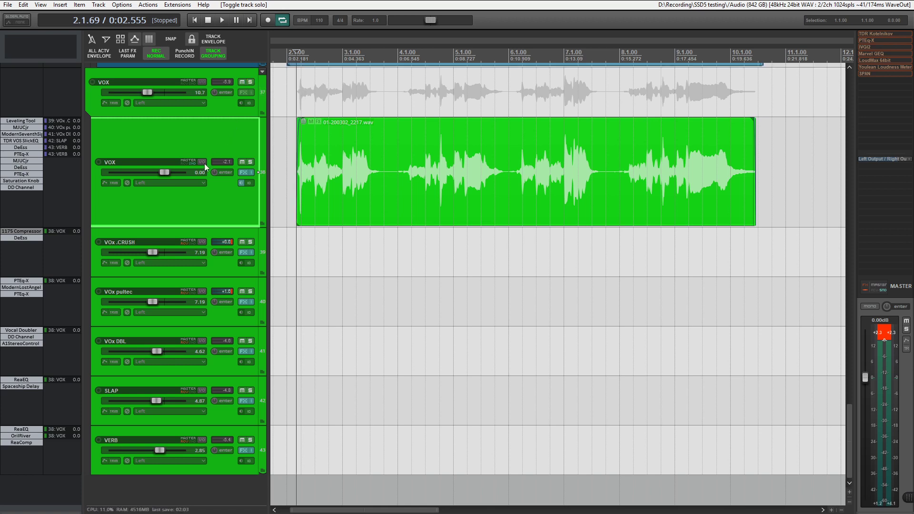
# - Play the full mix from just before bar 2, and reset the master track's peak meter
pyautogui.scroll(15, 196, 313)
pyautogui.scroll(6, 196, 316)
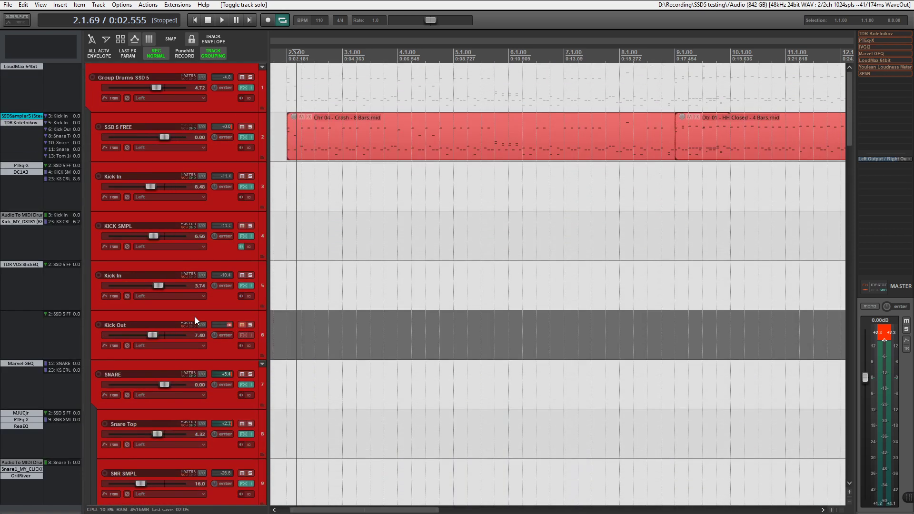
pyautogui.click(281, 55)
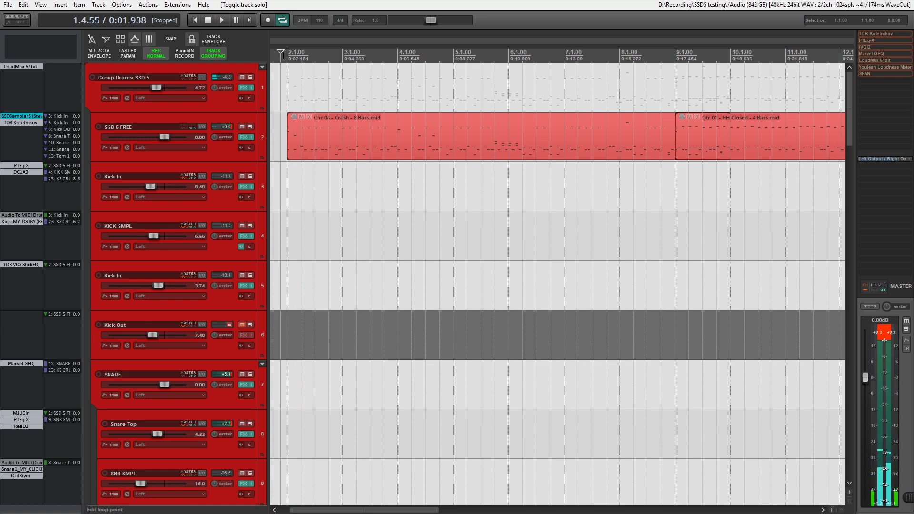
pyautogui.press('space')
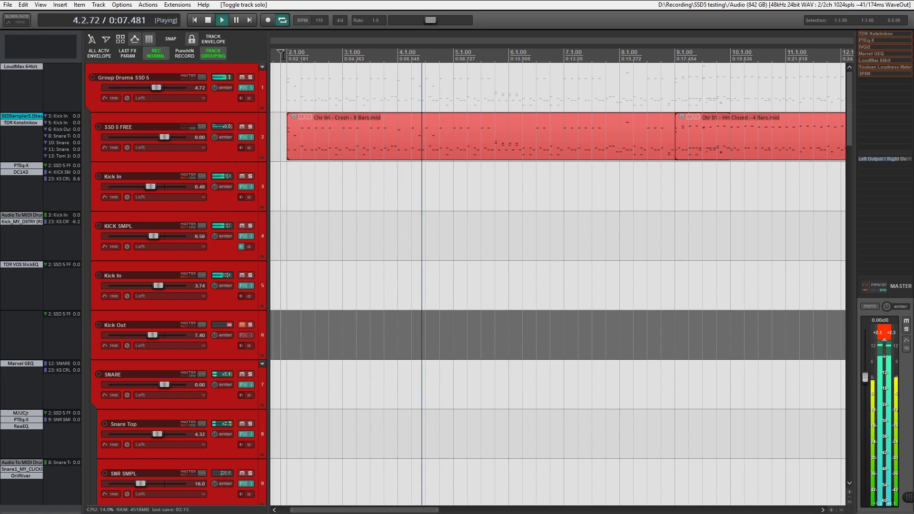
pyautogui.press('space')
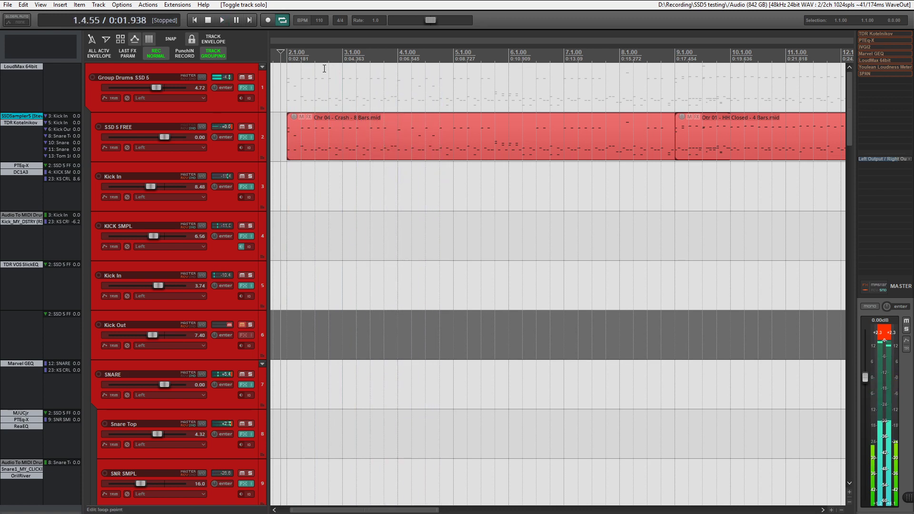
pyautogui.click(881, 335)
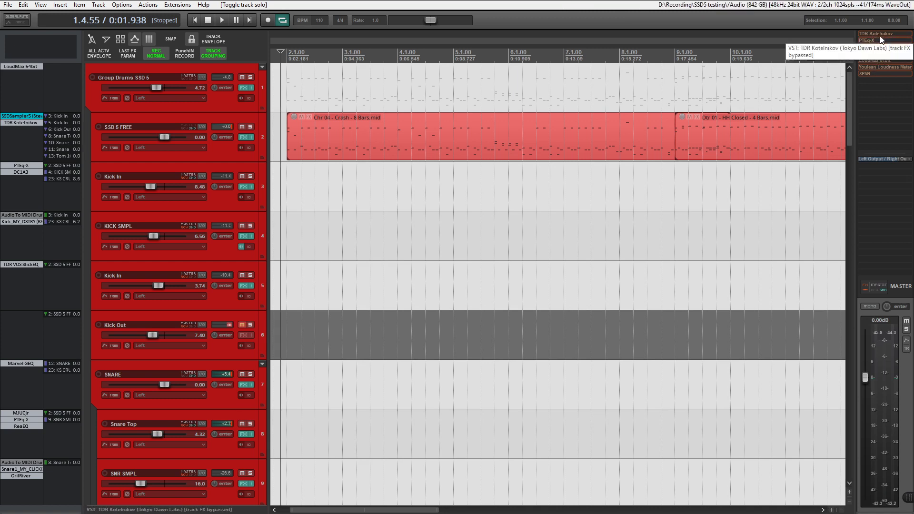
# - Enable the master track's effects and inspect the TDR Kotelnikov compressor settings
pyautogui.click(865, 287)
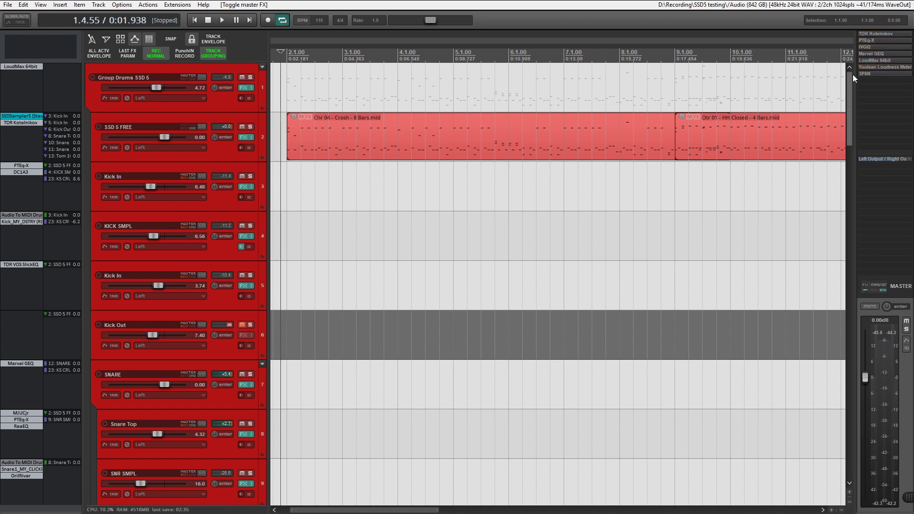
pyautogui.click(876, 34)
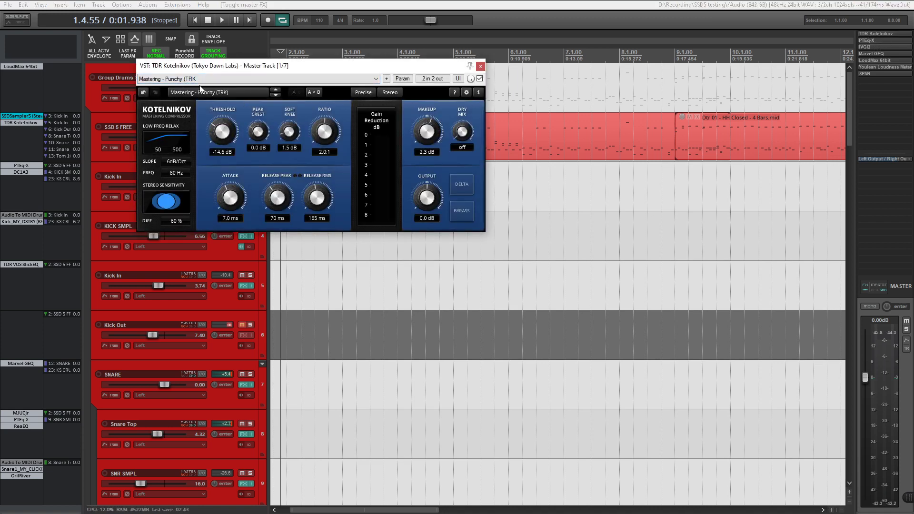
pyautogui.moveTo(258, 70); pyautogui.dragTo(252, 48)
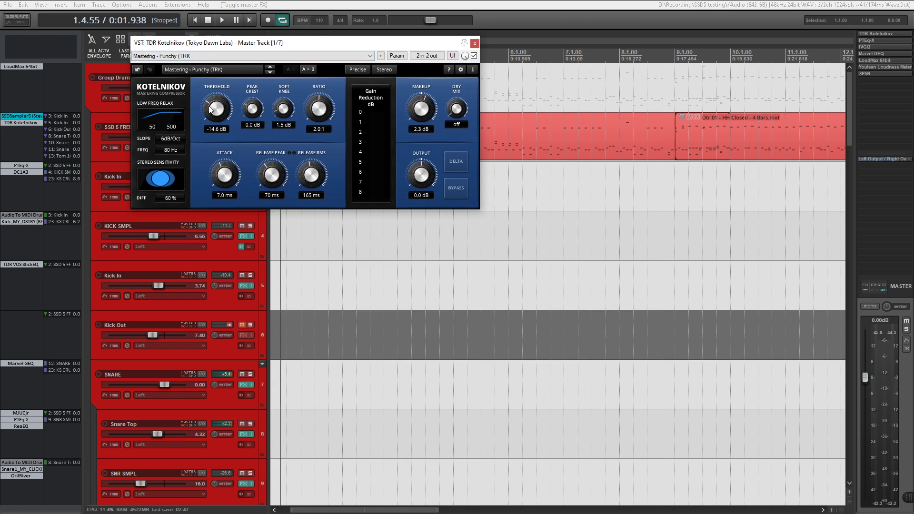
pyautogui.click(812, 11)
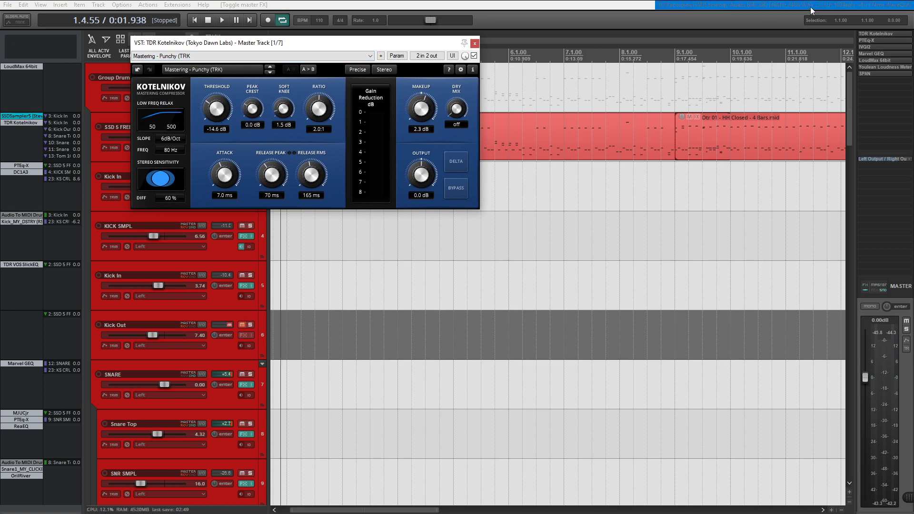
# - Inspect the PTEq-X equalizer and the IVGI2 saturation plugin on the master track, arranging their windows so both are visible
pyautogui.click(871, 40)
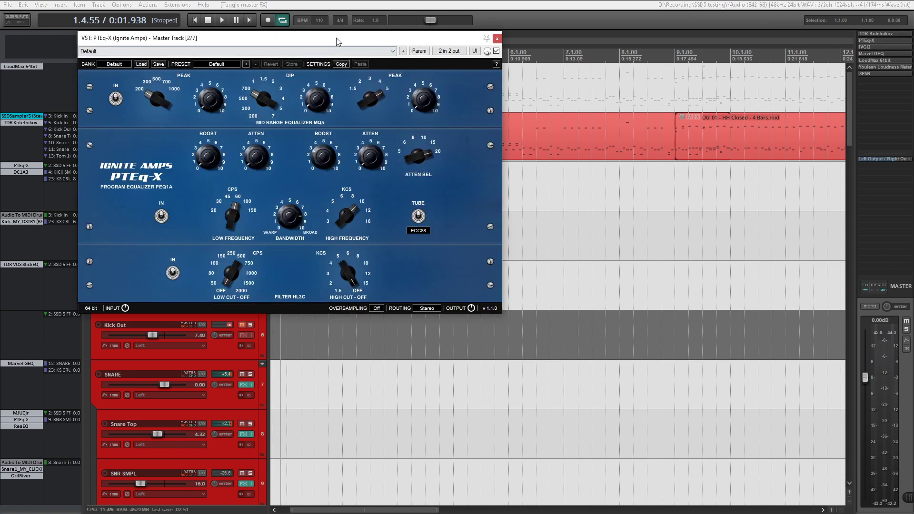
pyautogui.moveTo(337, 41); pyautogui.dragTo(424, 74)
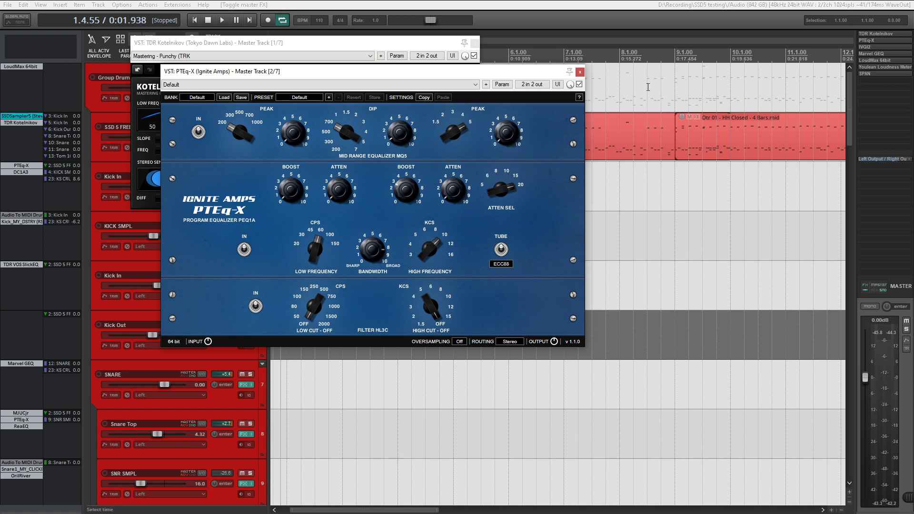
pyautogui.click(866, 47)
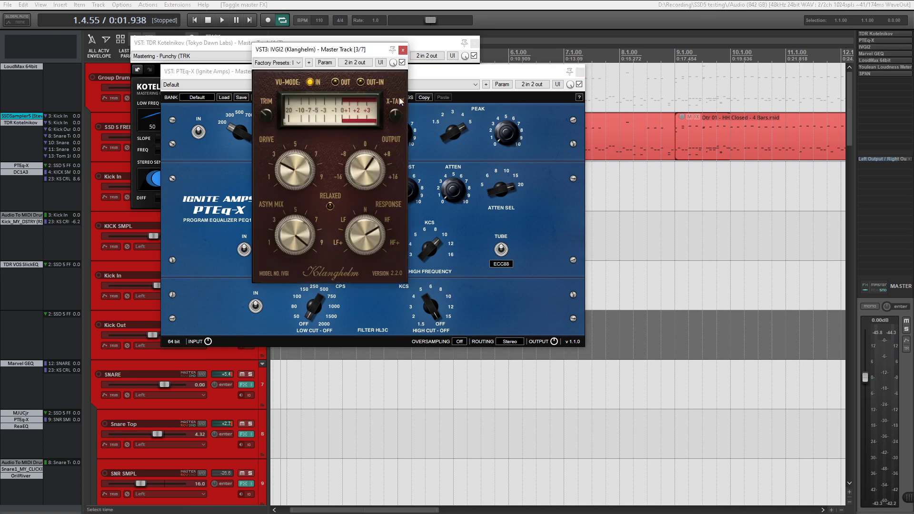
pyautogui.moveTo(367, 47); pyautogui.dragTo(362, 99)
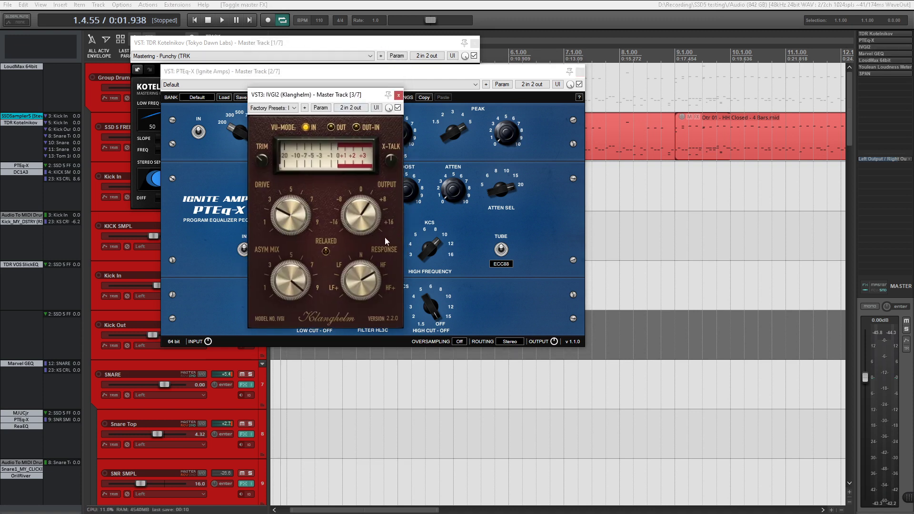
# - Inspect the side and mid EQ curves of Marvel GEQ on the master track, along with its routing options
pyautogui.click(872, 54)
pyautogui.moveTo(416, 84); pyautogui.dragTo(458, 134)
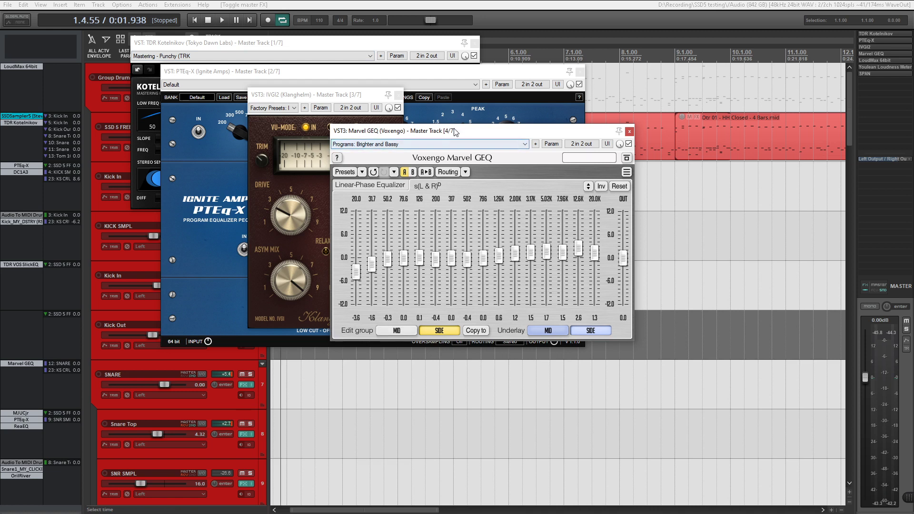
pyautogui.moveTo(454, 132); pyautogui.dragTo(396, 191)
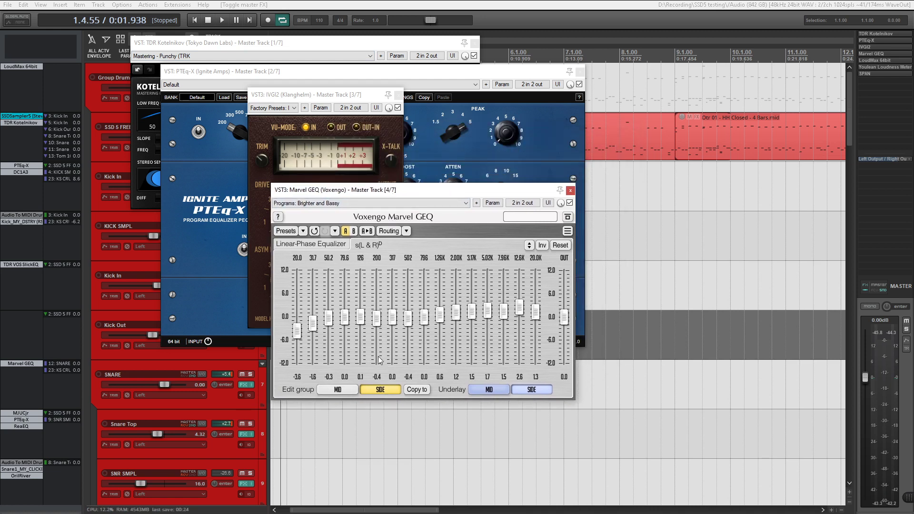
pyautogui.click(346, 393)
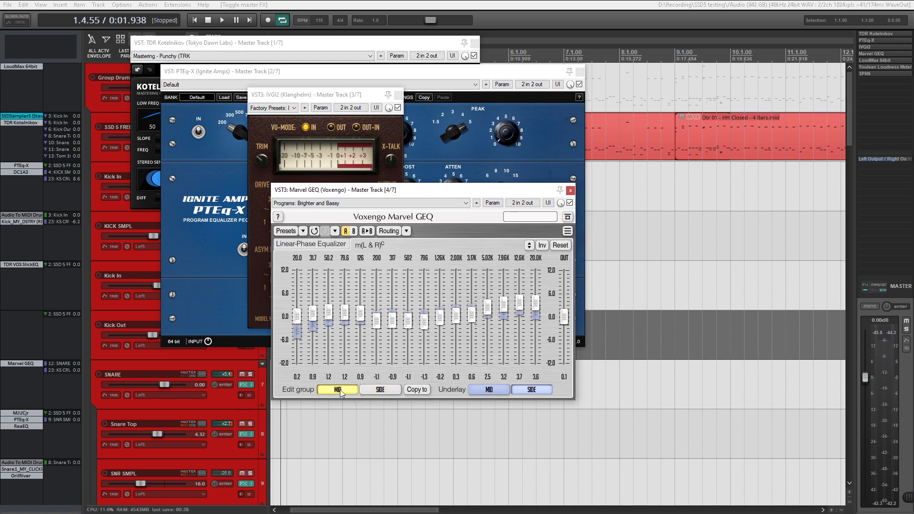
pyautogui.click(390, 232)
pyautogui.click(406, 231)
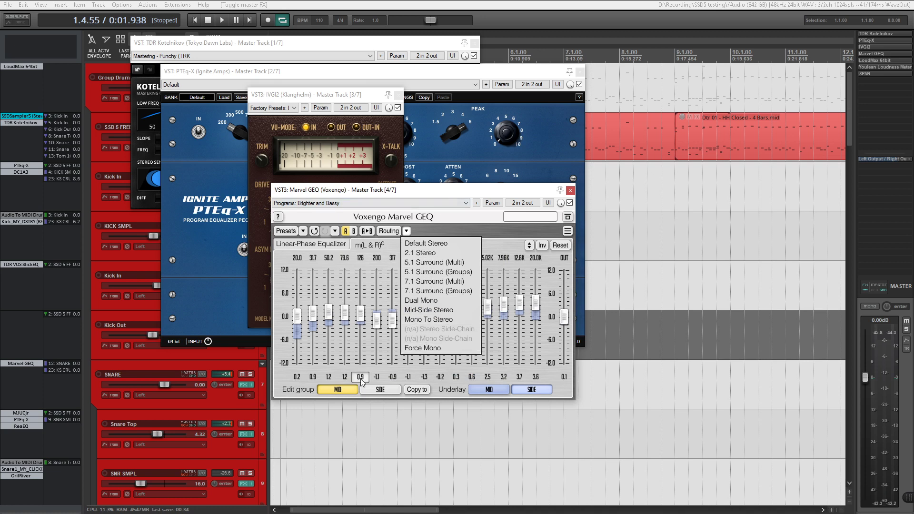
pyautogui.click(336, 393)
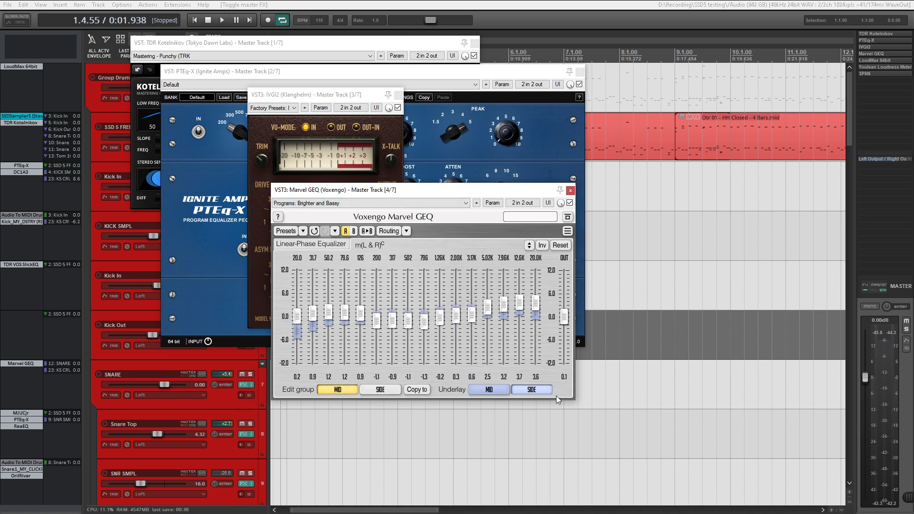
# - Set the Marvel GEQ underlay to the mid curve, and compare the side and mid EQ settings
pyautogui.click(490, 390)
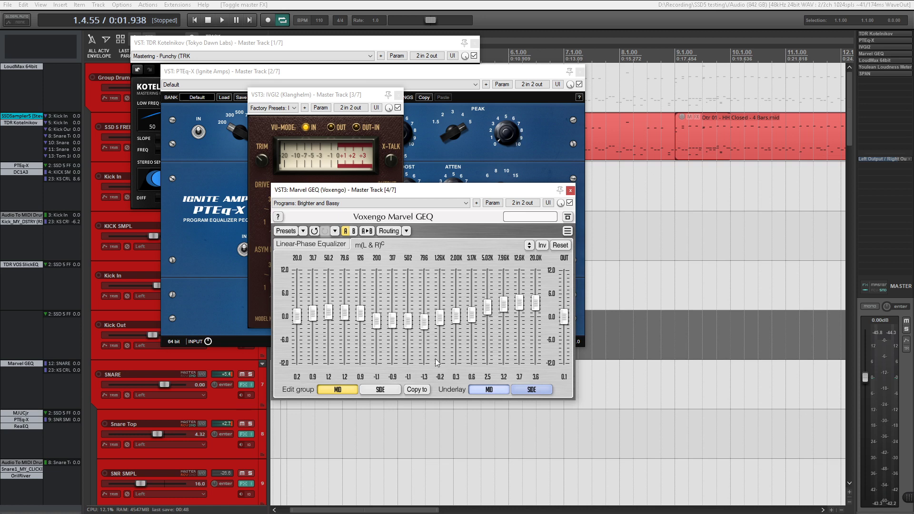
pyautogui.click(380, 390)
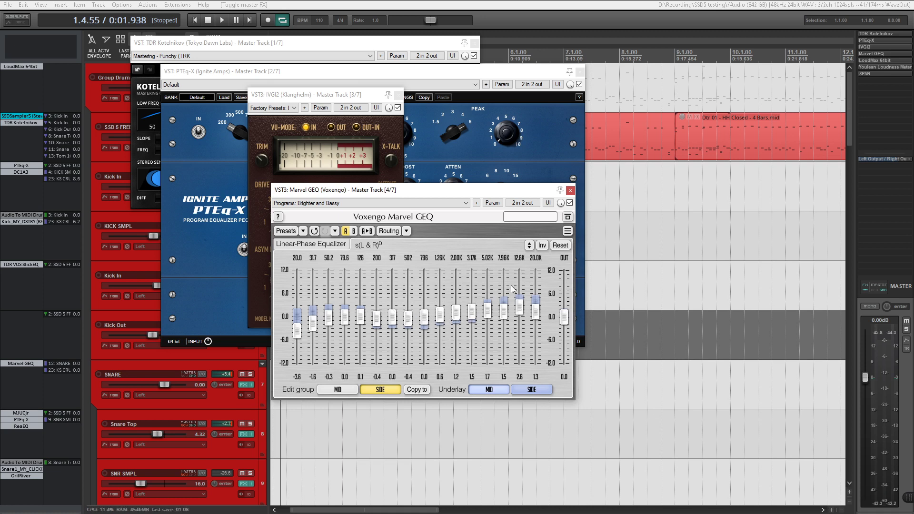
pyautogui.click(571, 191)
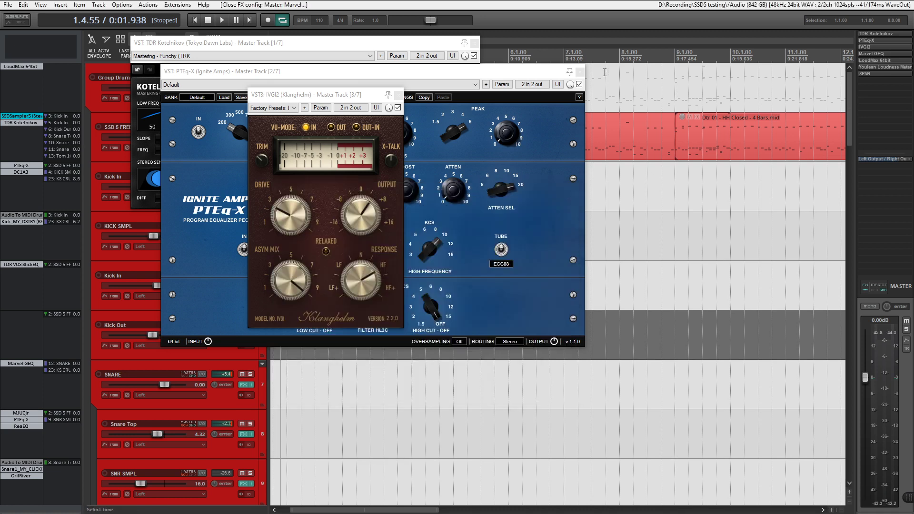
pyautogui.click(875, 53)
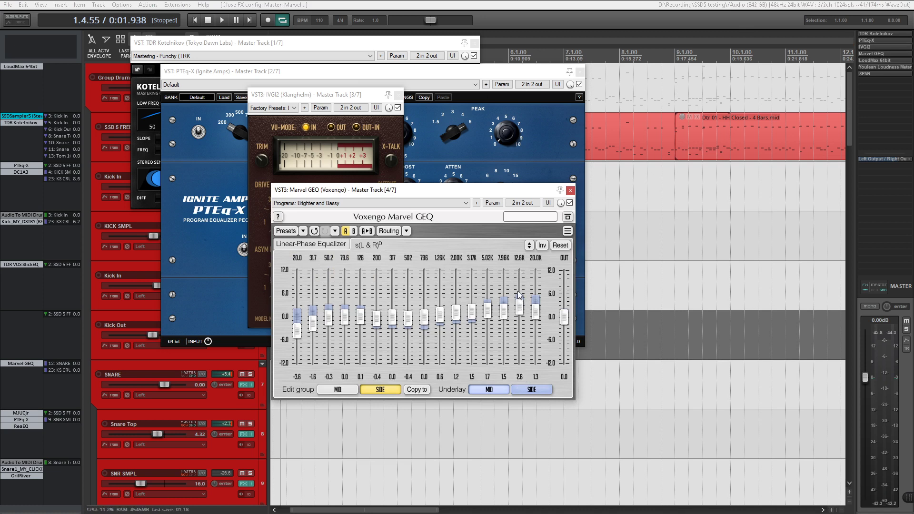
pyautogui.click(332, 391)
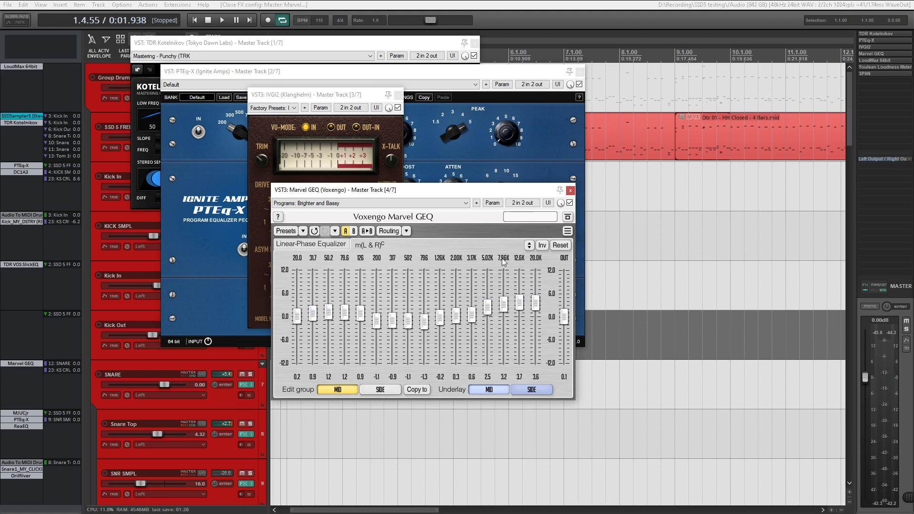
pyautogui.moveTo(483, 190); pyautogui.dragTo(521, 157)
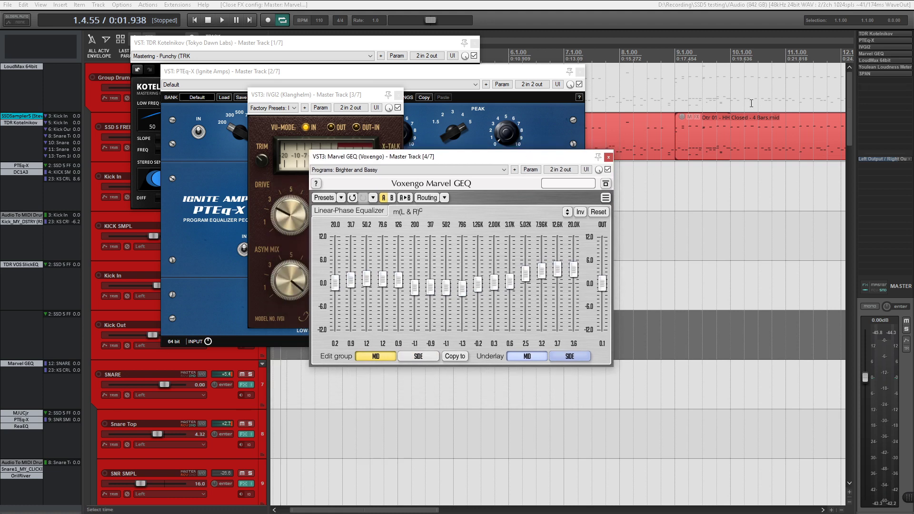
# - Bypass Marvel GEQ, IVGI2 and PTEq-X on the master track, and close all open plugin windows
pyautogui.keyDown('shift'); pyautogui.click(875, 53); pyautogui.keyUp('shift')
pyautogui.keyDown('shift'); pyautogui.click(873, 47); pyautogui.keyUp('shift')
pyautogui.keyDown('shift'); pyautogui.click(877, 41); pyautogui.keyUp('shift')
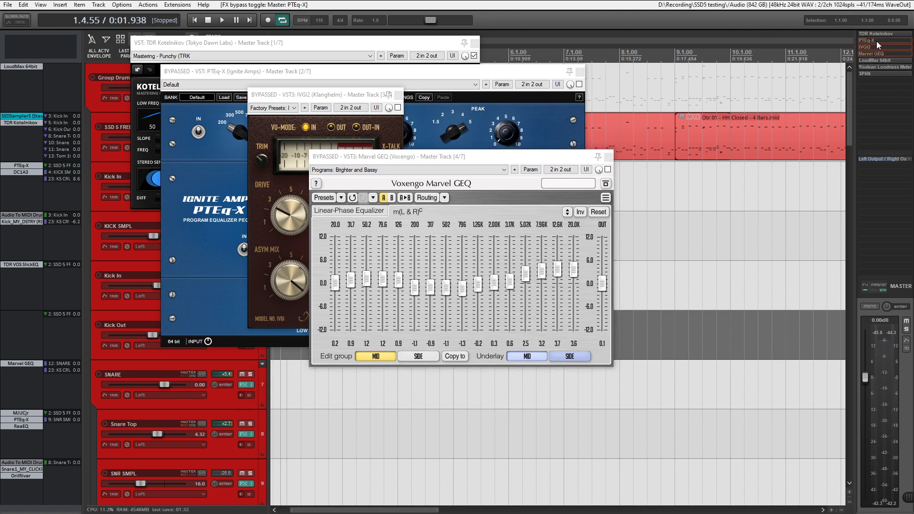
pyautogui.click(608, 158)
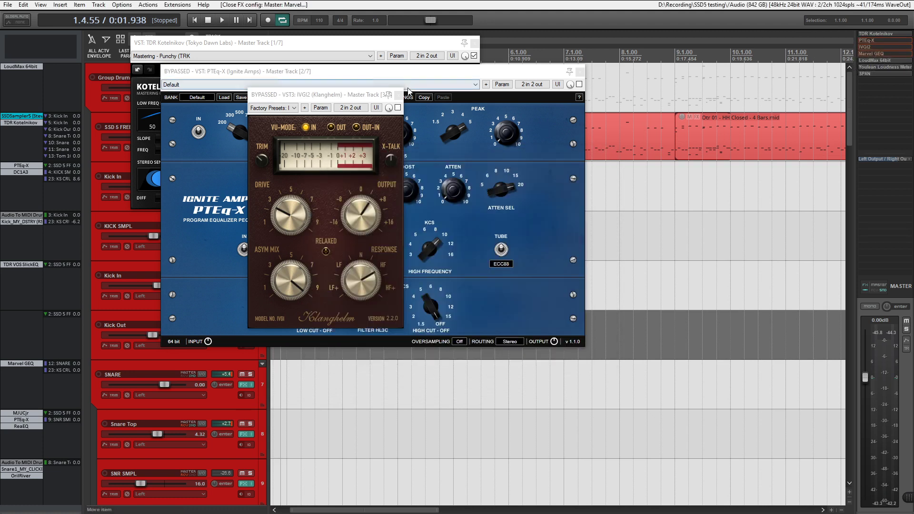
pyautogui.click(398, 94)
pyautogui.click(580, 73)
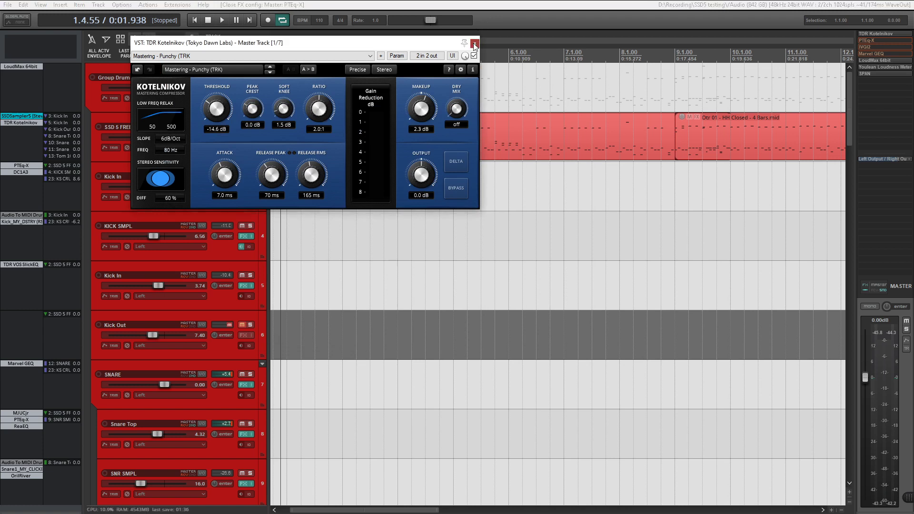
pyautogui.click(475, 42)
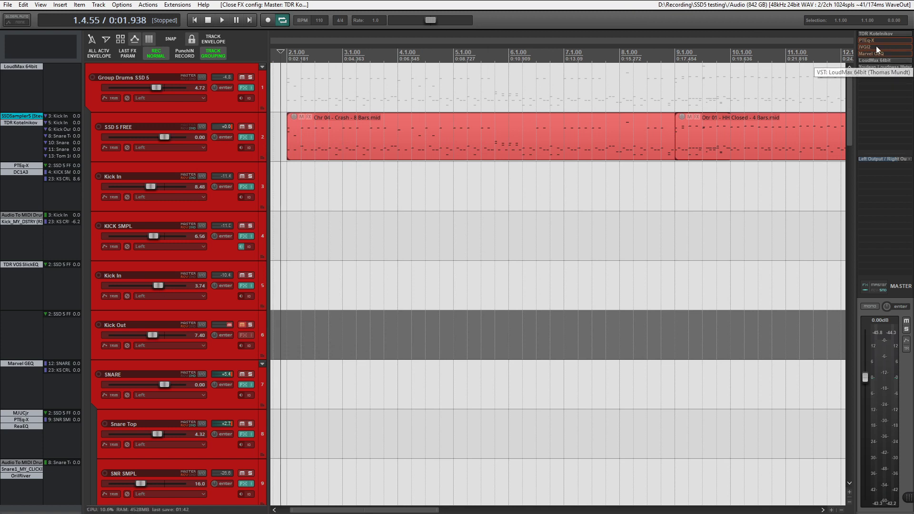
# - Play the mix with the three master plugins bypassed, and re-enable PTEq-X, IVGI2 and Marvel GEQ after stopping
pyautogui.press('space')
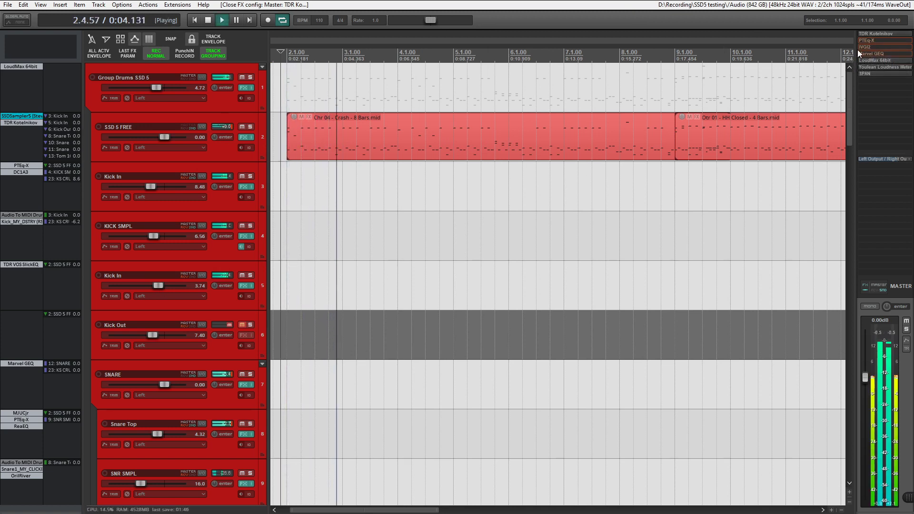
pyautogui.press('space')
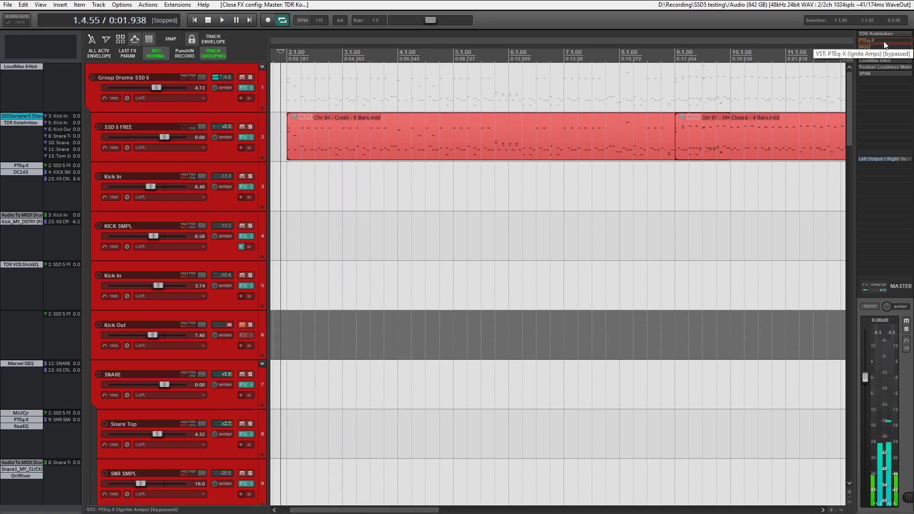
pyautogui.keyDown('shift'); pyautogui.click(884, 42); pyautogui.keyUp('shift')
pyautogui.keyDown('shift'); pyautogui.click(870, 59); pyautogui.keyUp('shift')
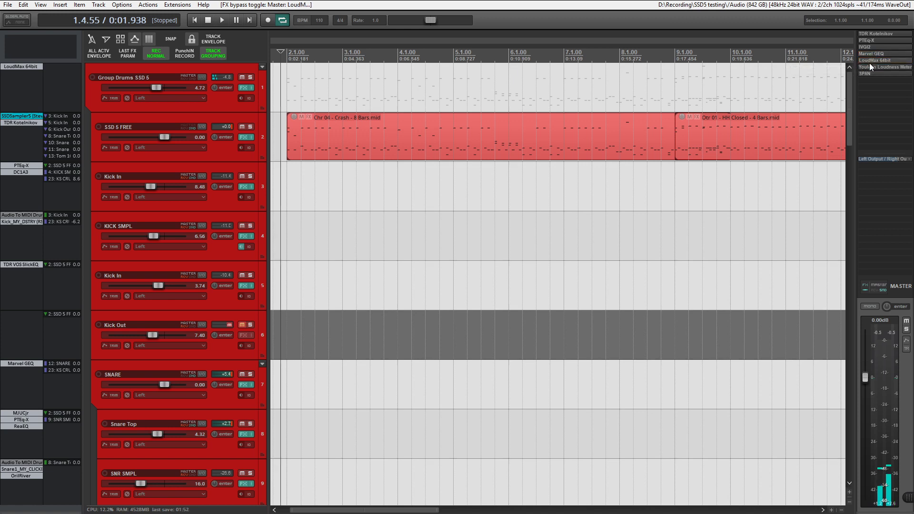
# - Compare the mix during playback with PTEq-X, IVGI2 and Marvel GEQ bypassed and active, leaving all of them enabled
pyautogui.press('space')
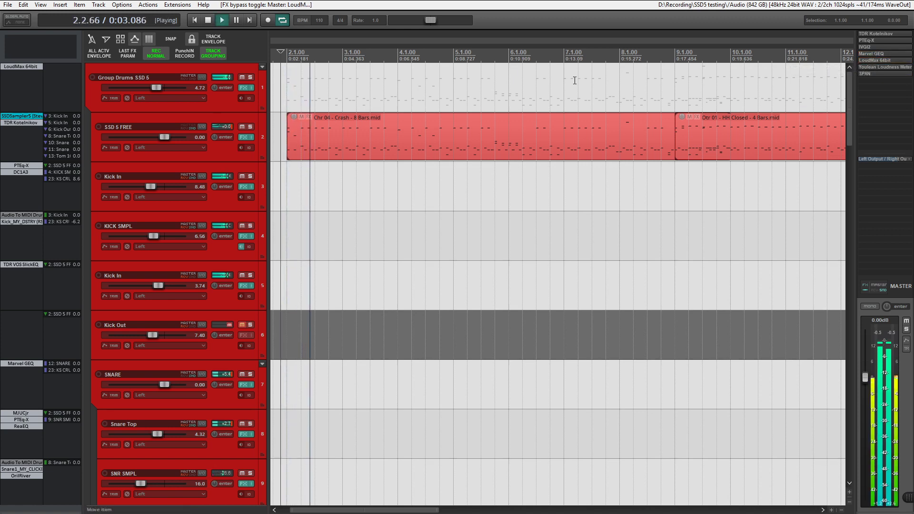
pyautogui.keyDown('shift'); pyautogui.click(881, 41); pyautogui.keyUp('shift')
pyautogui.keyDown('shift'); pyautogui.click(874, 53); pyautogui.keyUp('shift')
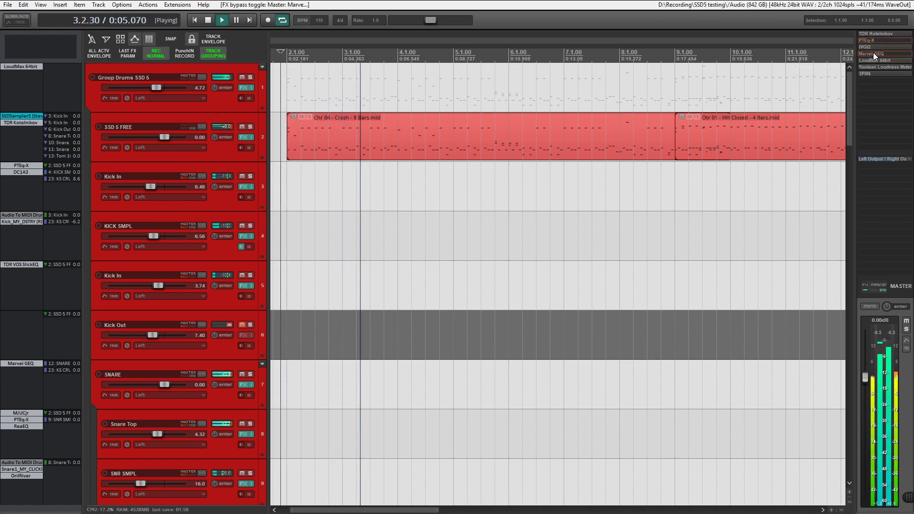
pyautogui.keyDown('shift'); pyautogui.click(874, 52); pyautogui.keyUp('shift')
pyautogui.keyDown('shift'); pyautogui.click(876, 46); pyautogui.keyUp('shift')
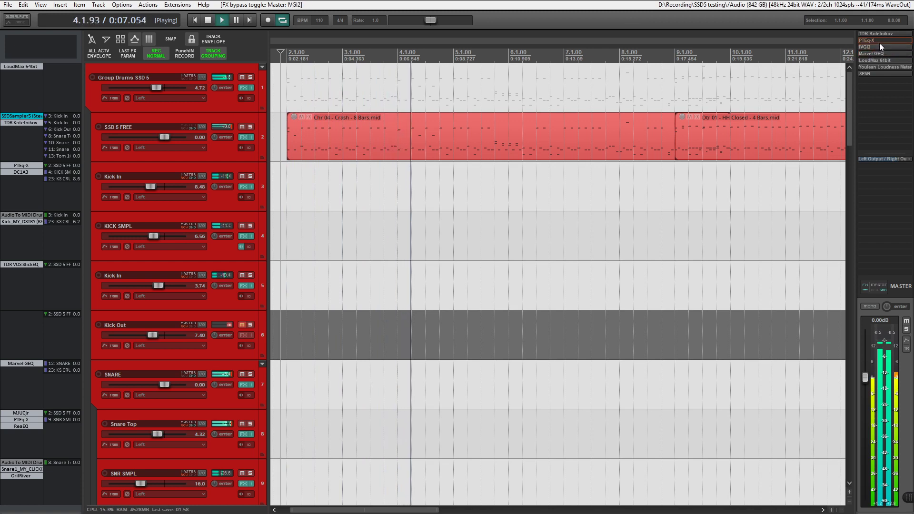
pyautogui.keyDown('shift'); pyautogui.click(880, 42); pyautogui.keyUp('shift')
pyautogui.press('space')
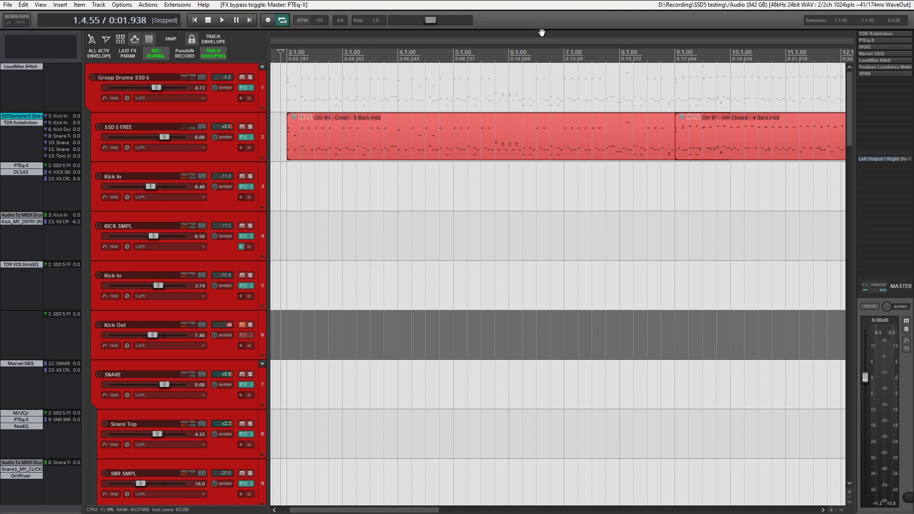
# - Inspect the LoudMax limiter on the master track, and watch its level meters while the mix plays
pyautogui.click(880, 66)
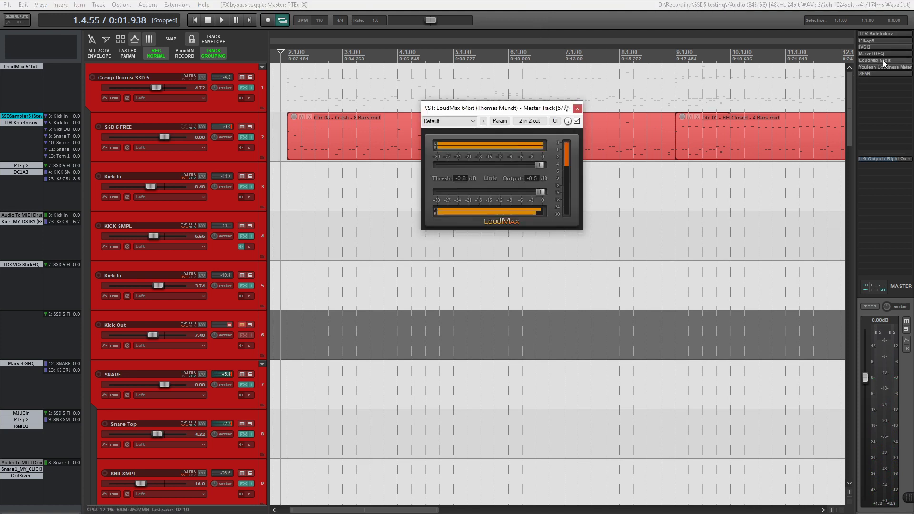
pyautogui.moveTo(534, 102); pyautogui.dragTo(413, 90)
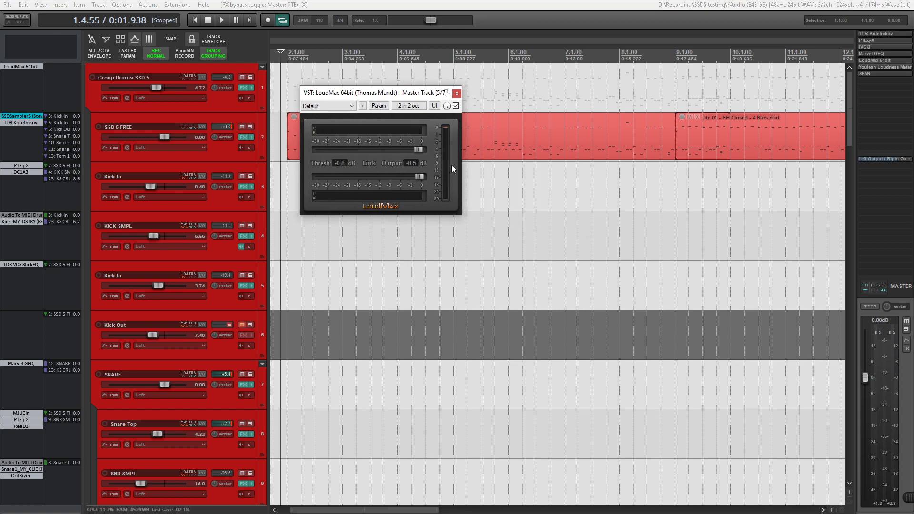
pyautogui.press('space')
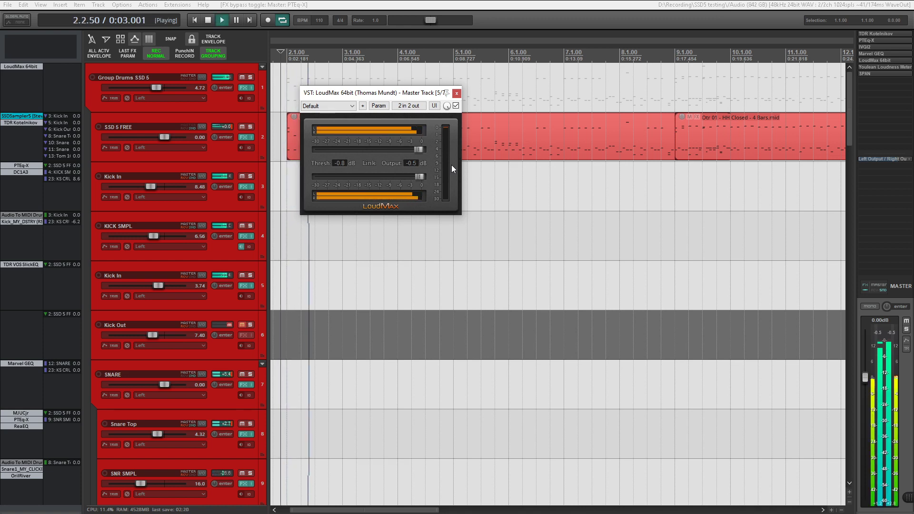
pyautogui.hotkey('ctrl', 'space')
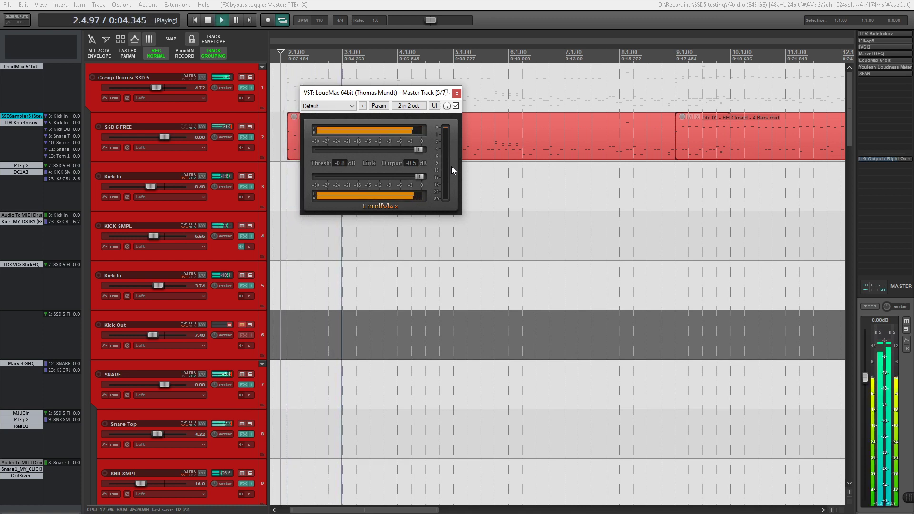
pyautogui.press('space')
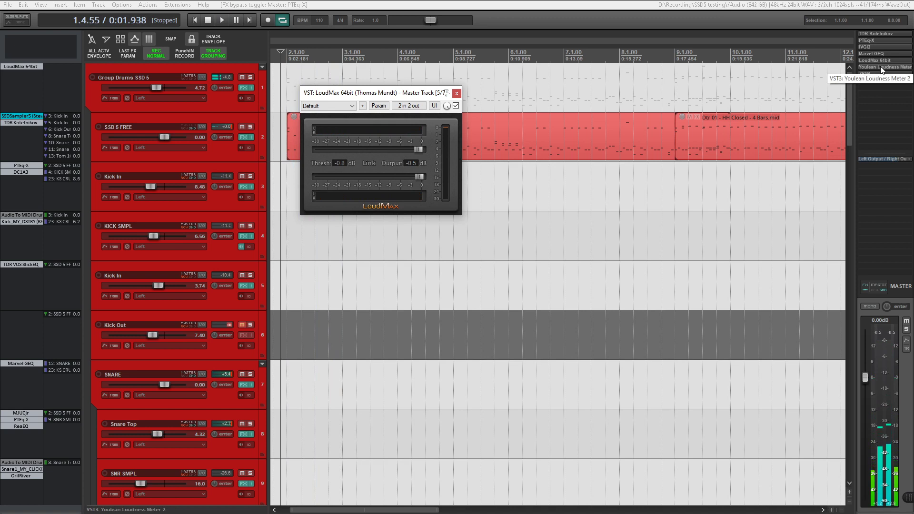
# - Open Youlean Loudness Meter 2 from the master track, move its window clear of LoudMax, and reset its readings
pyautogui.click(882, 68)
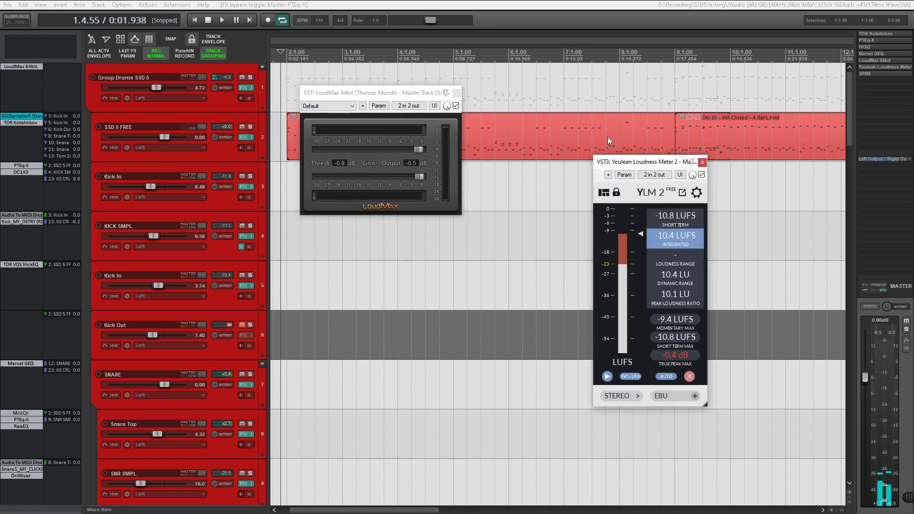
pyautogui.moveTo(668, 164); pyautogui.dragTo(716, 125)
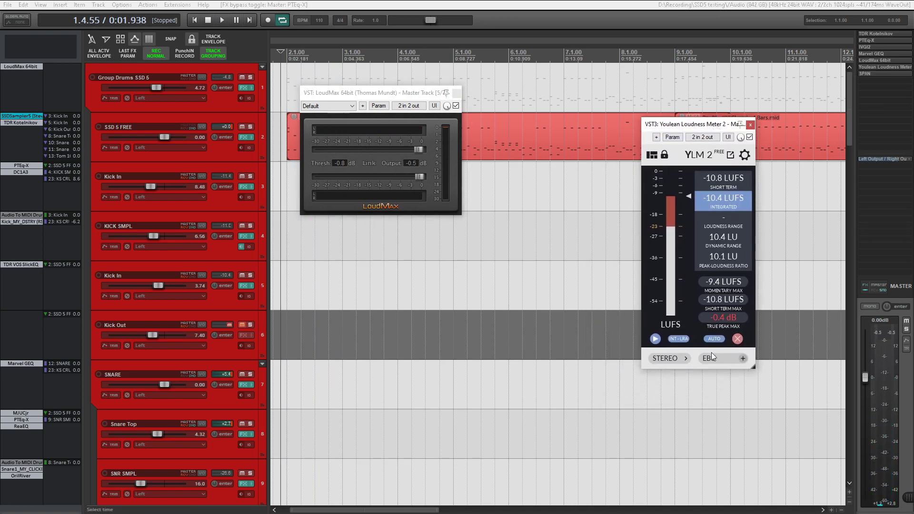
pyautogui.click(738, 339)
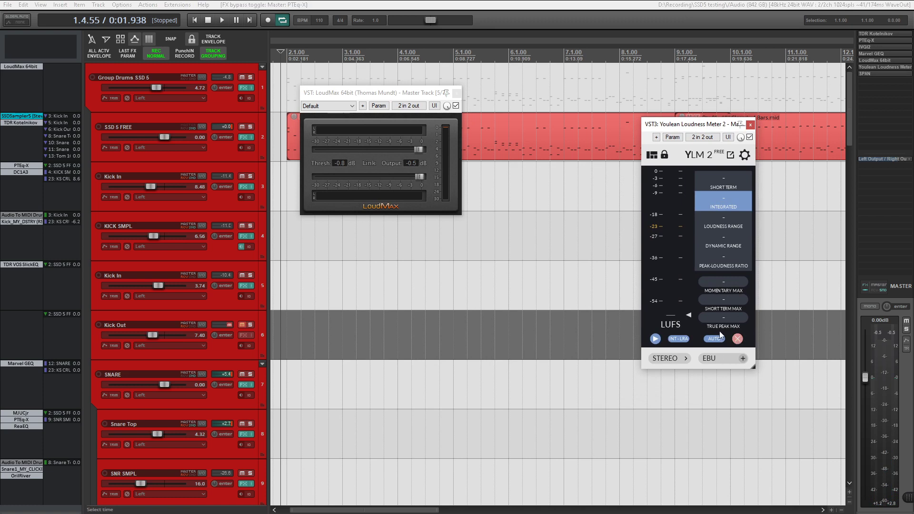
# - Play the mix from just before bar 2 to measure its loudness in Youlean Loudness Meter 2, and stop playback
pyautogui.scroll(3, 286, 231)
pyautogui.click(285, 232)
pyautogui.press('space')
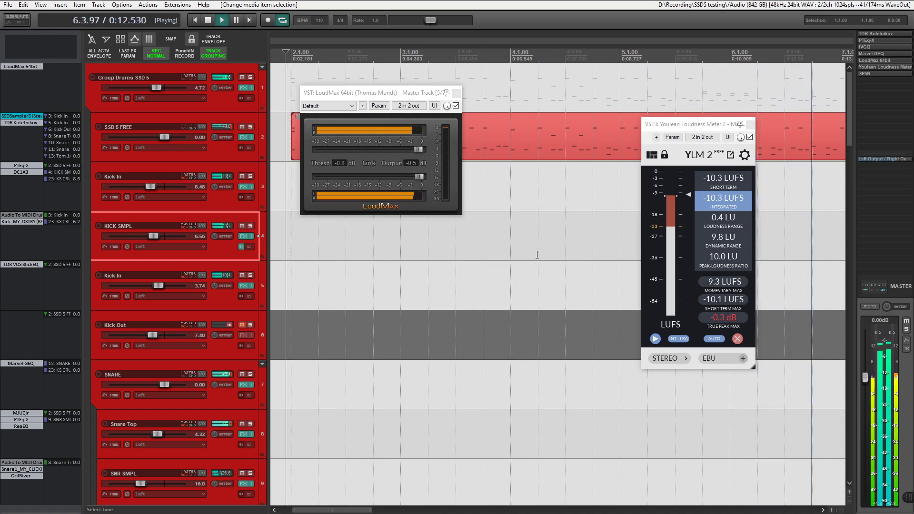
pyautogui.press('space')
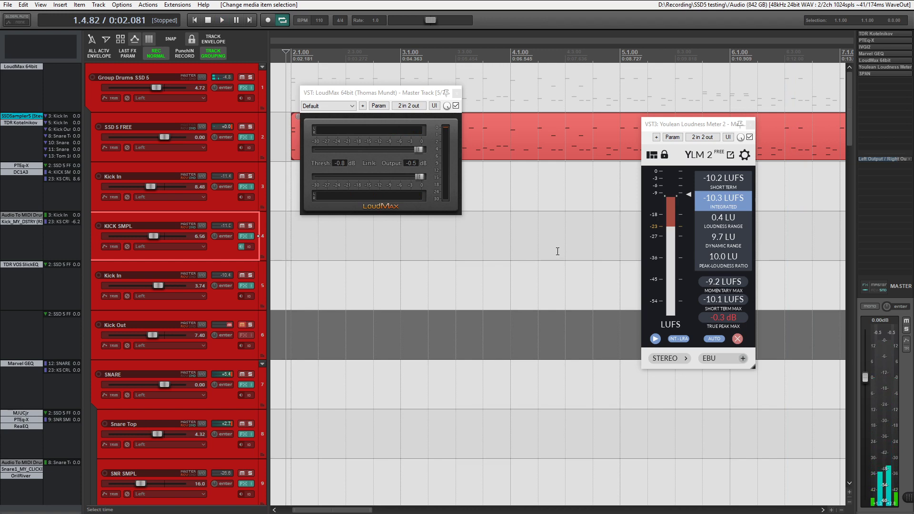
# - Close the LoudMax and Youlean Loudness Meter 2 windows, with the arrangement shown from its beginning
pyautogui.hscroll(-2, 558, 252)
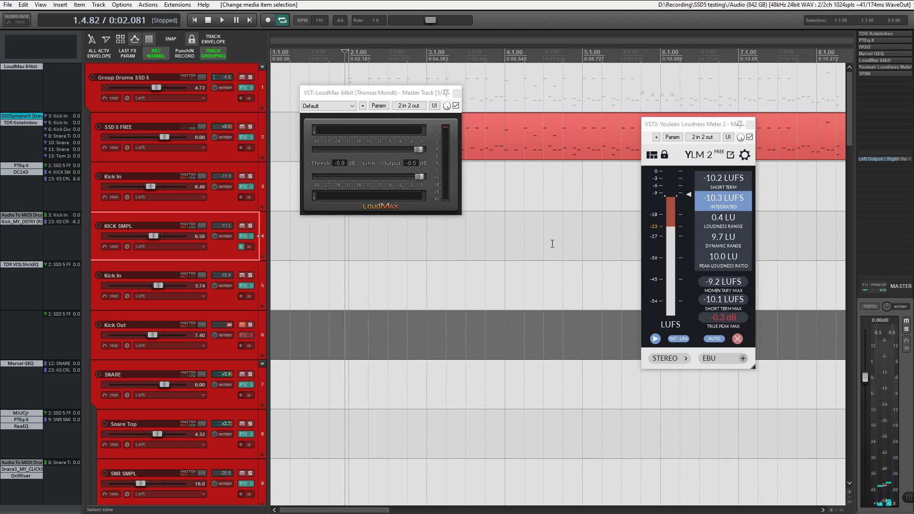
pyautogui.scroll(-3, 553, 244)
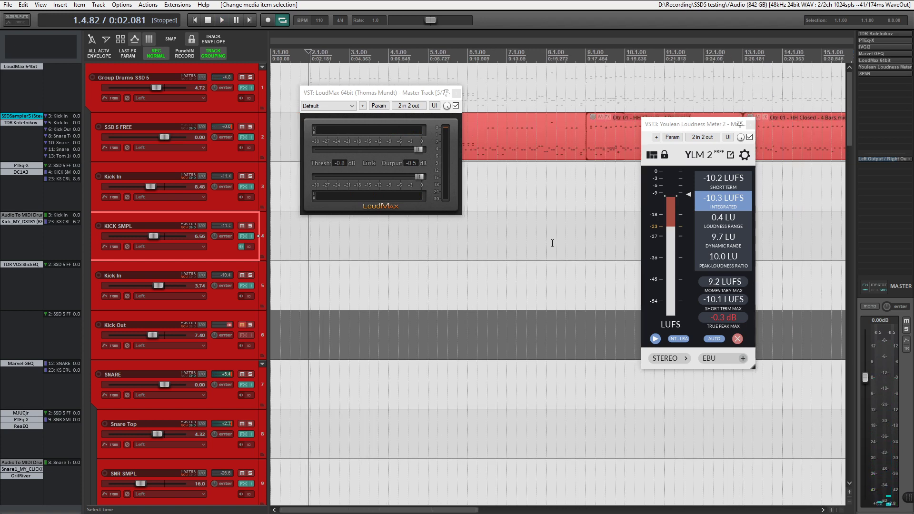
pyautogui.click(456, 95)
pyautogui.click(751, 125)
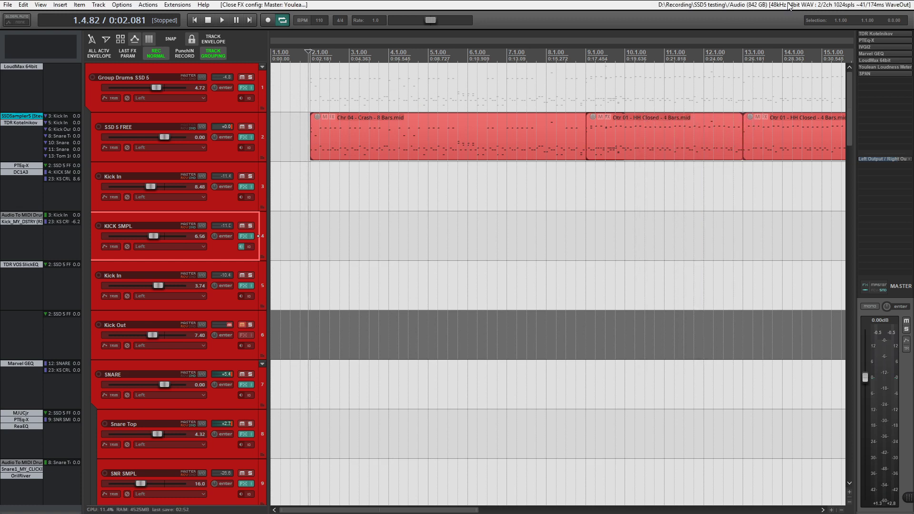